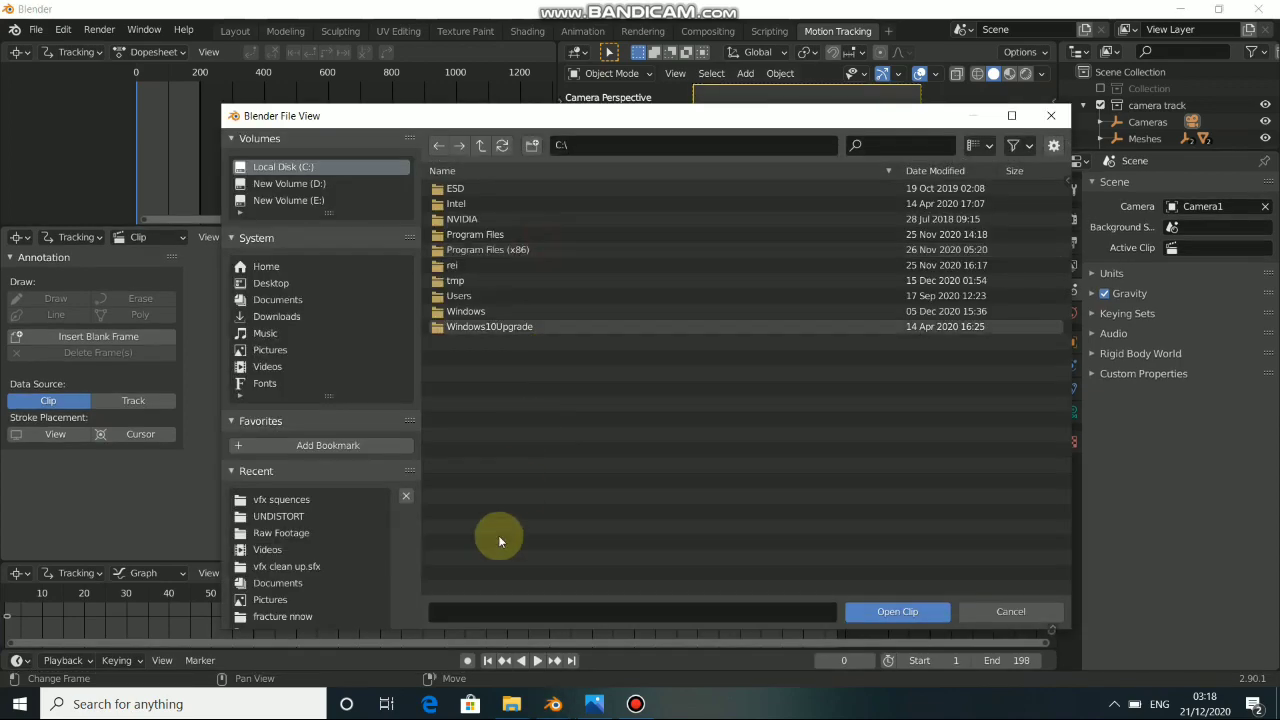
# Load the DSC_2516.MOV clip from the Raw Footage folder in Videos as the footage for motion tracking
pyautogui.click(511, 704)
pyautogui.moveTo(683, 300); pyautogui.dragTo(664, 566)
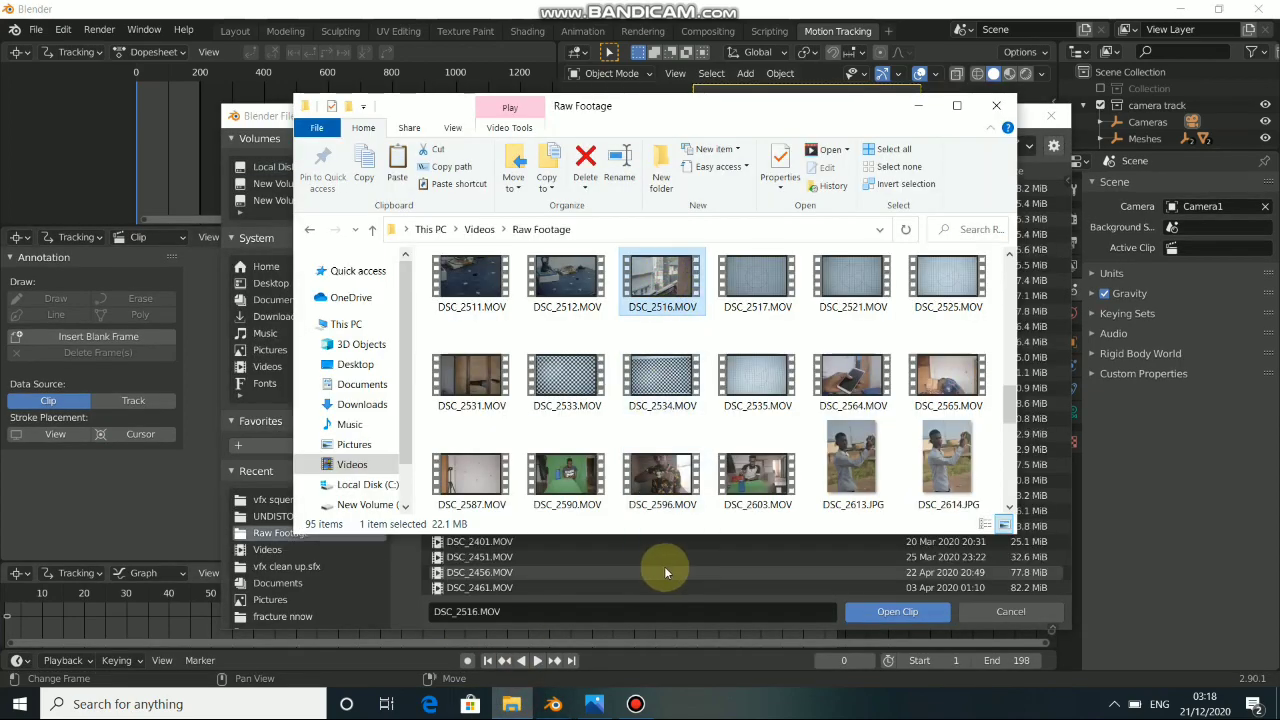
pyautogui.click(884, 609)
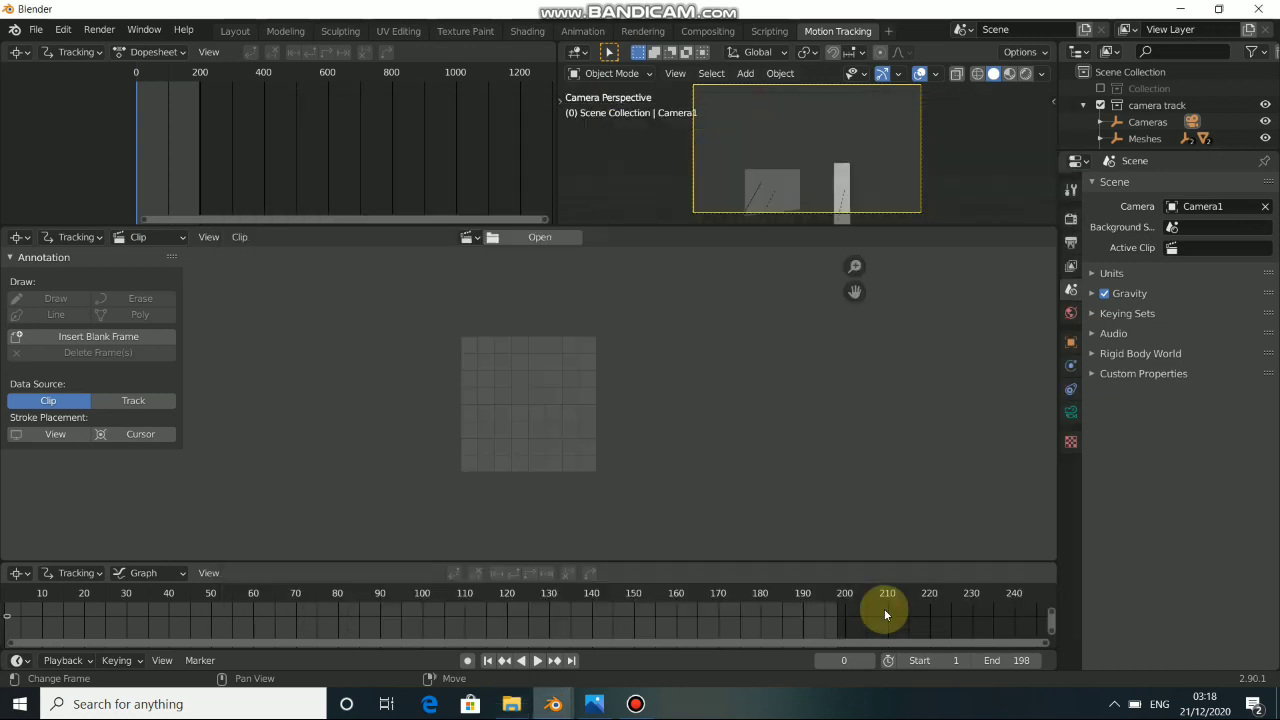
pyautogui.scroll(-3, 520, 365)
pyautogui.scroll(1, 540, 380)
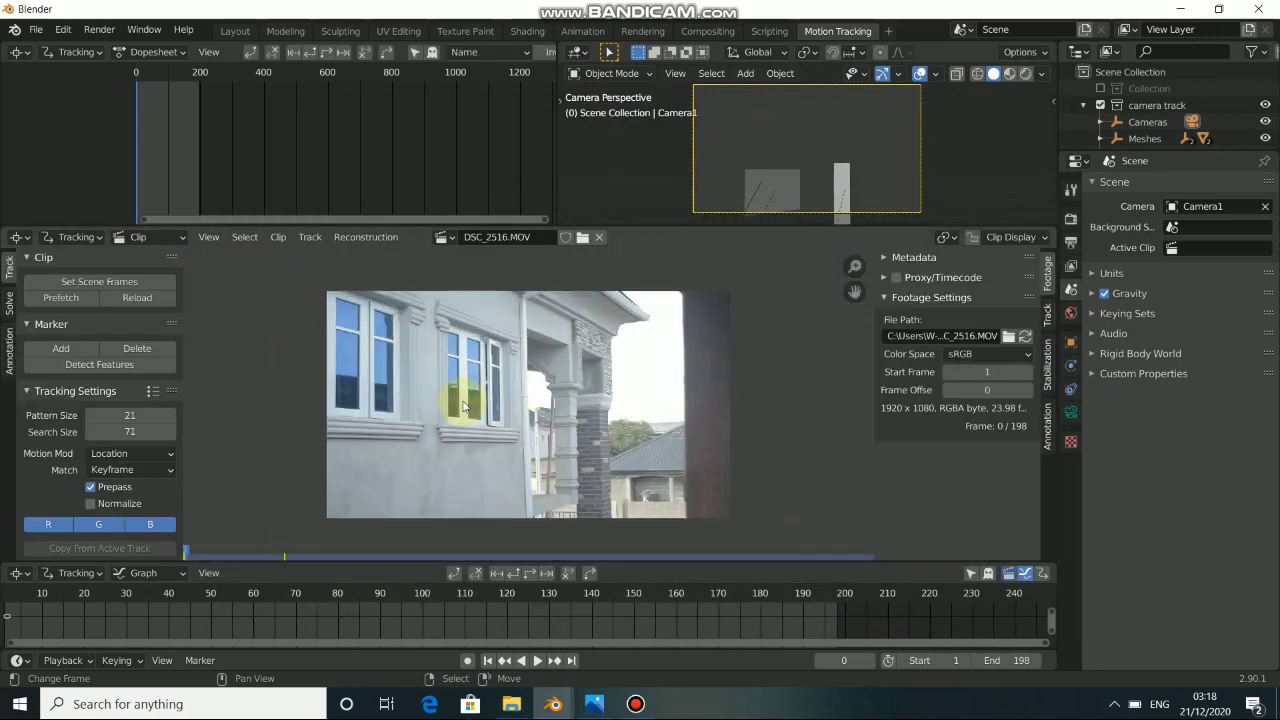
# Match the scene's frame range to the loaded clip and prefetch its frames
pyautogui.click(101, 281)
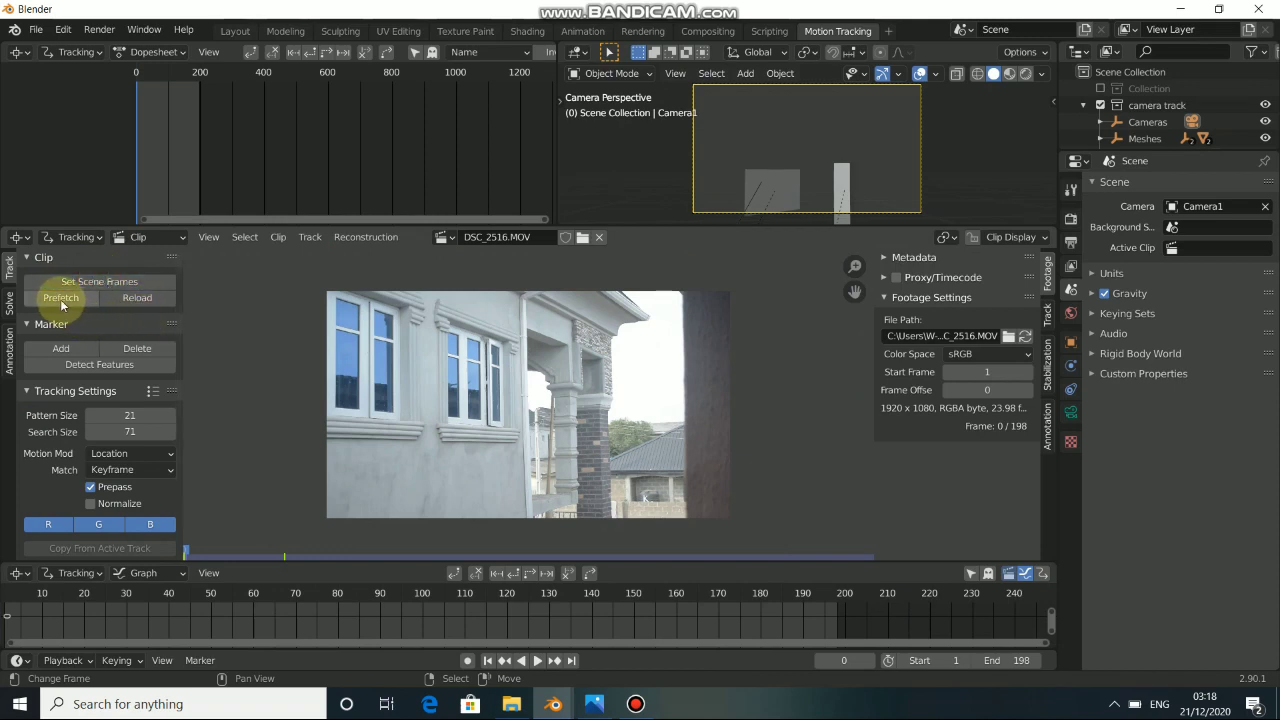
pyautogui.click(61, 299)
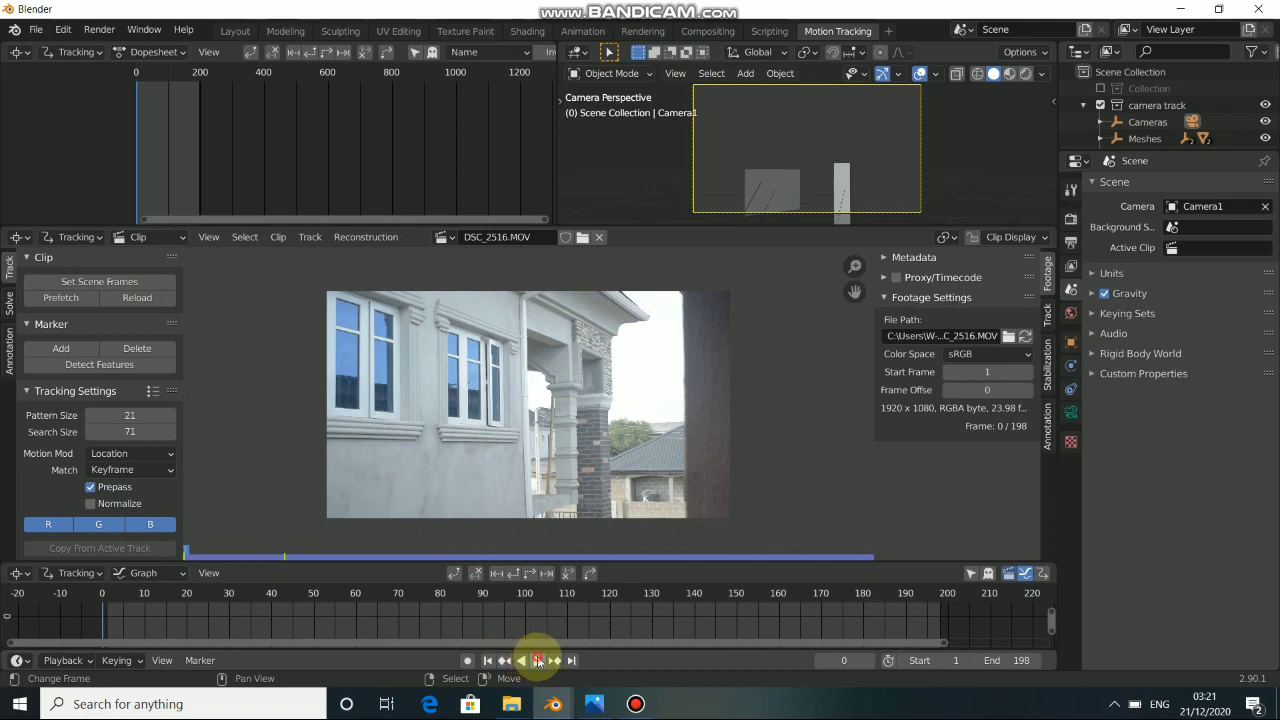
# Play the loaded footage and scrub back to frame 45 to examine the shot of the building
pyautogui.click(538, 660)
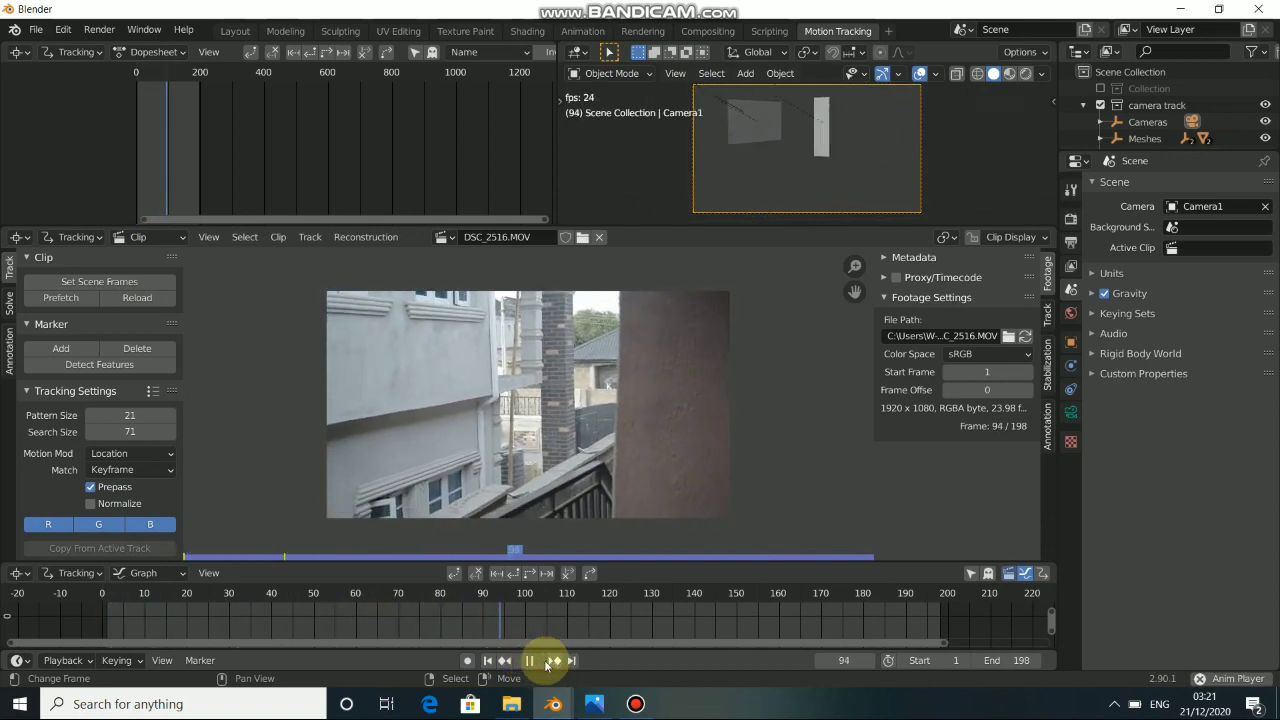
pyautogui.click(530, 660)
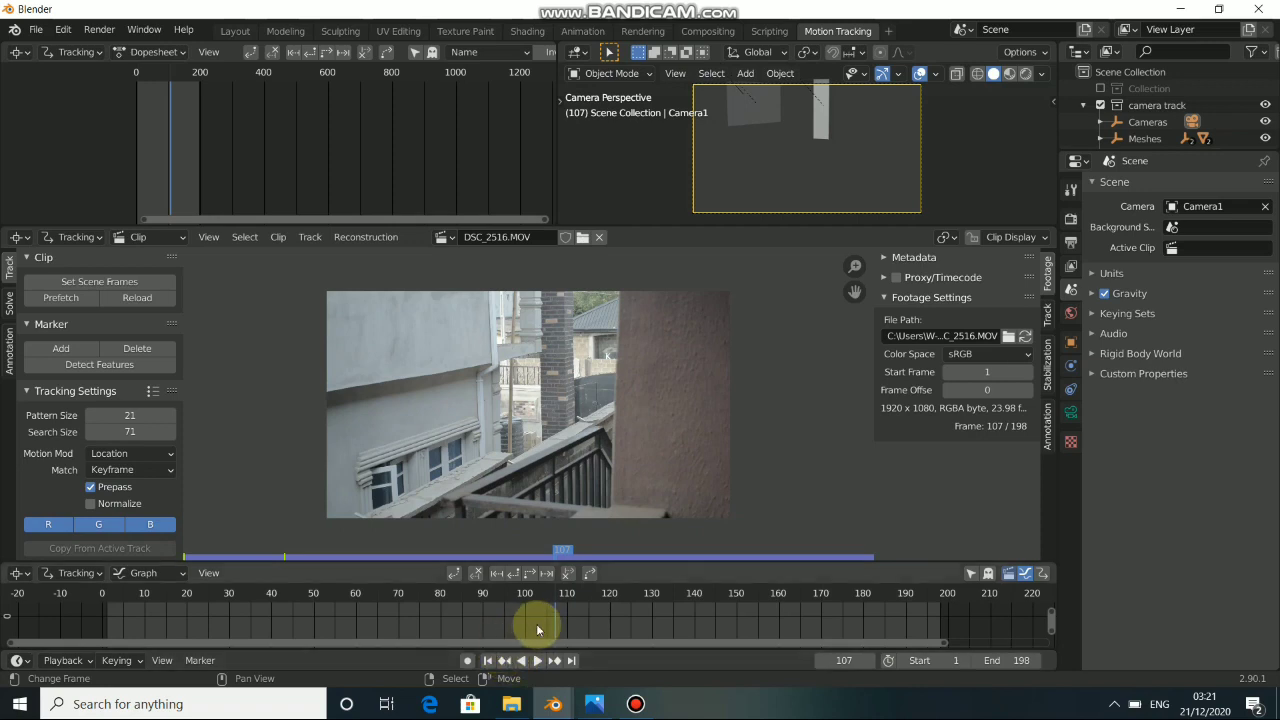
pyautogui.moveTo(557, 628); pyautogui.dragTo(291, 634)
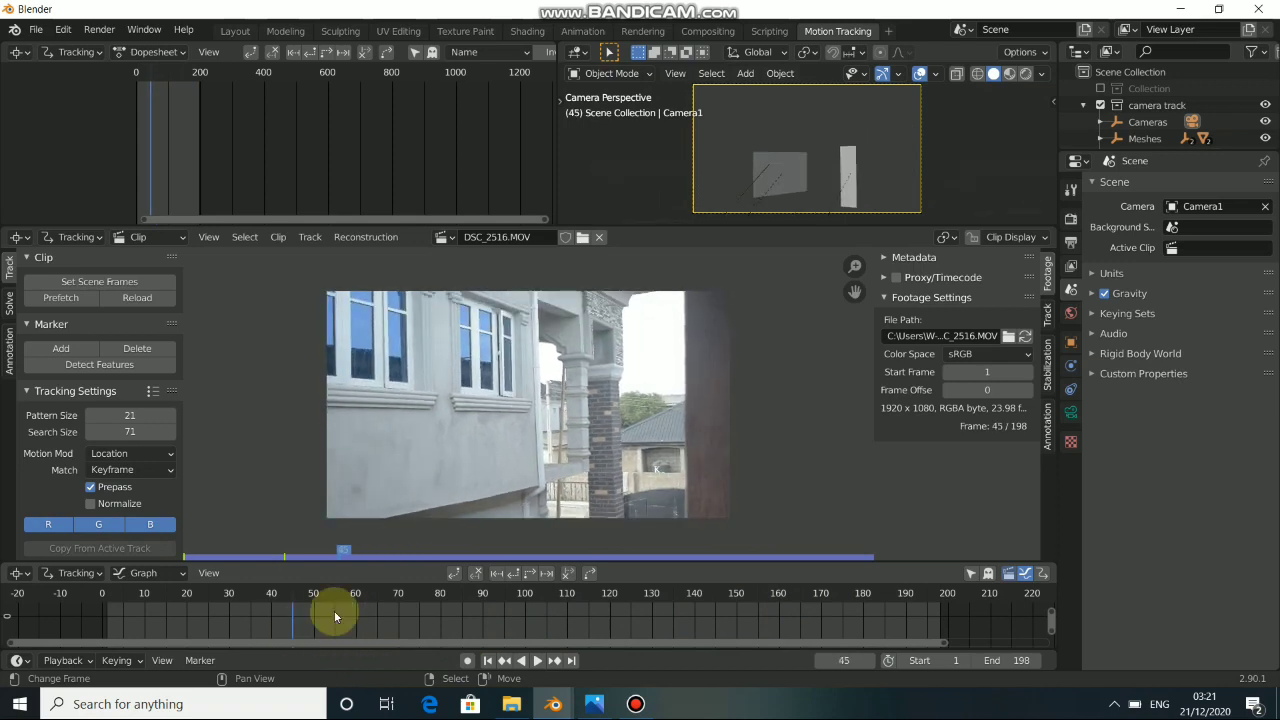
pyautogui.scroll(1, 494, 412)
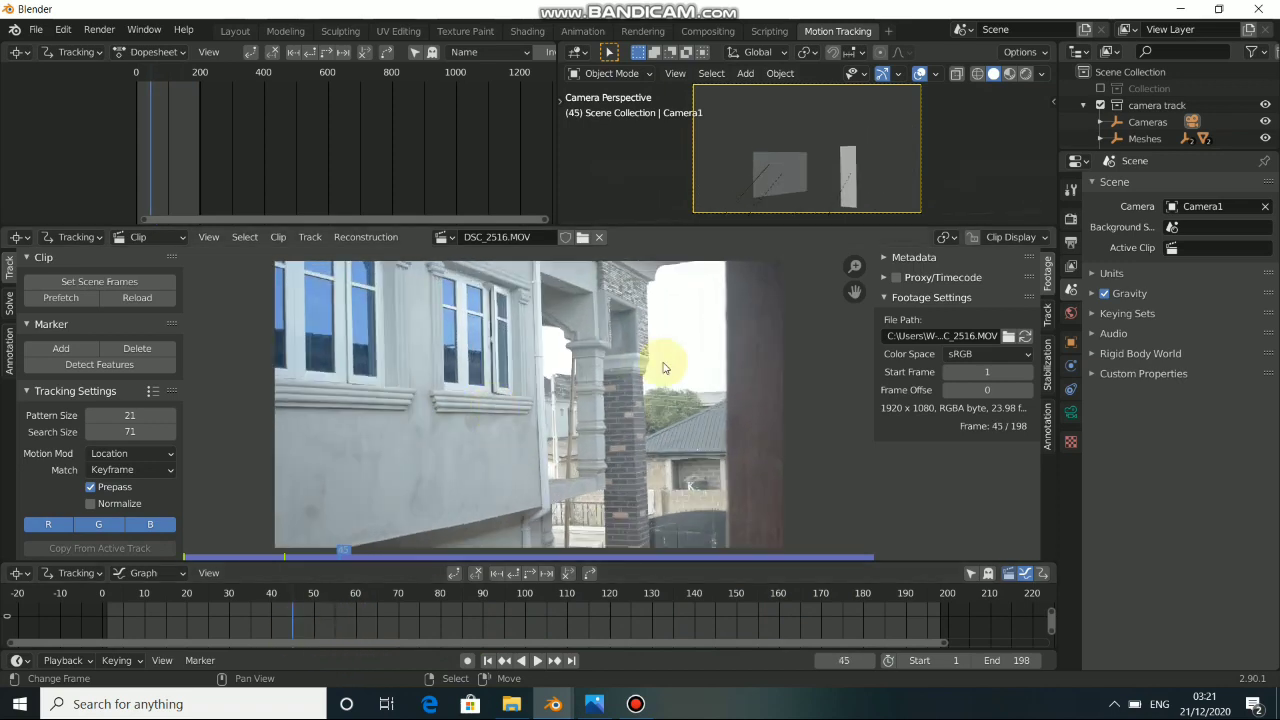
pyautogui.scroll(-1, 663, 367)
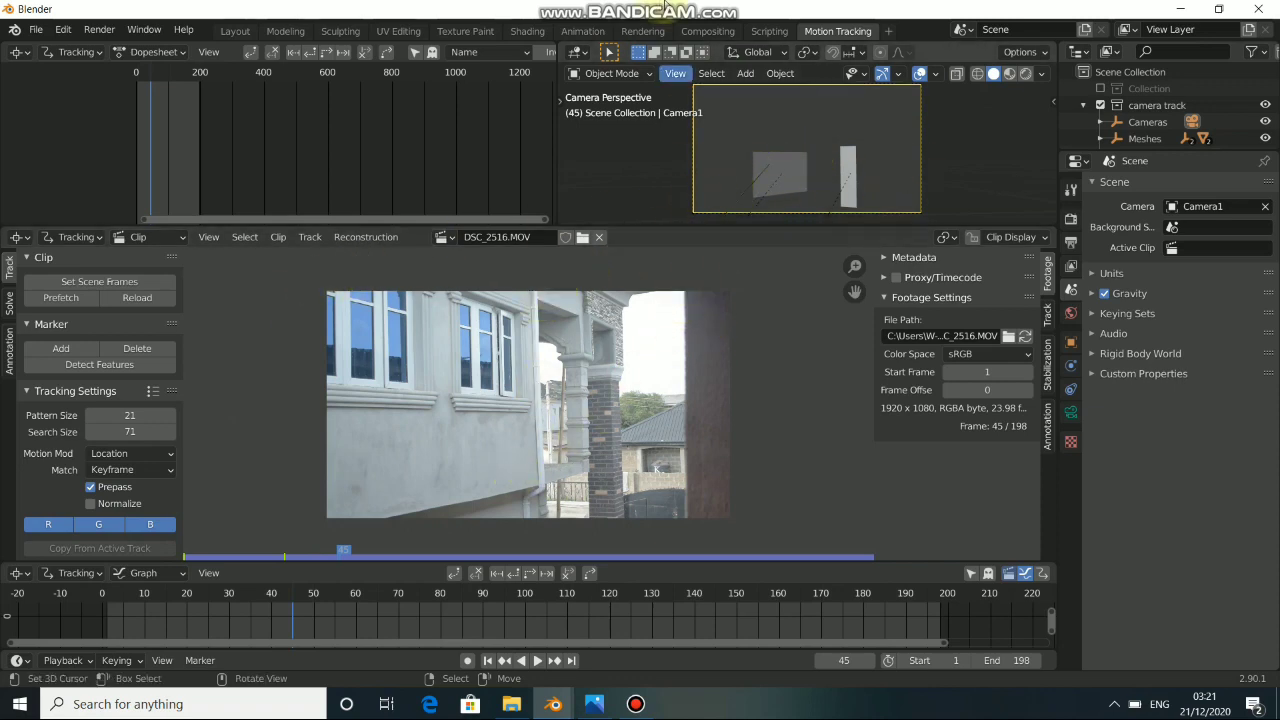
# Switch from motion tracking to the Layout workspace
pyautogui.click(234, 31)
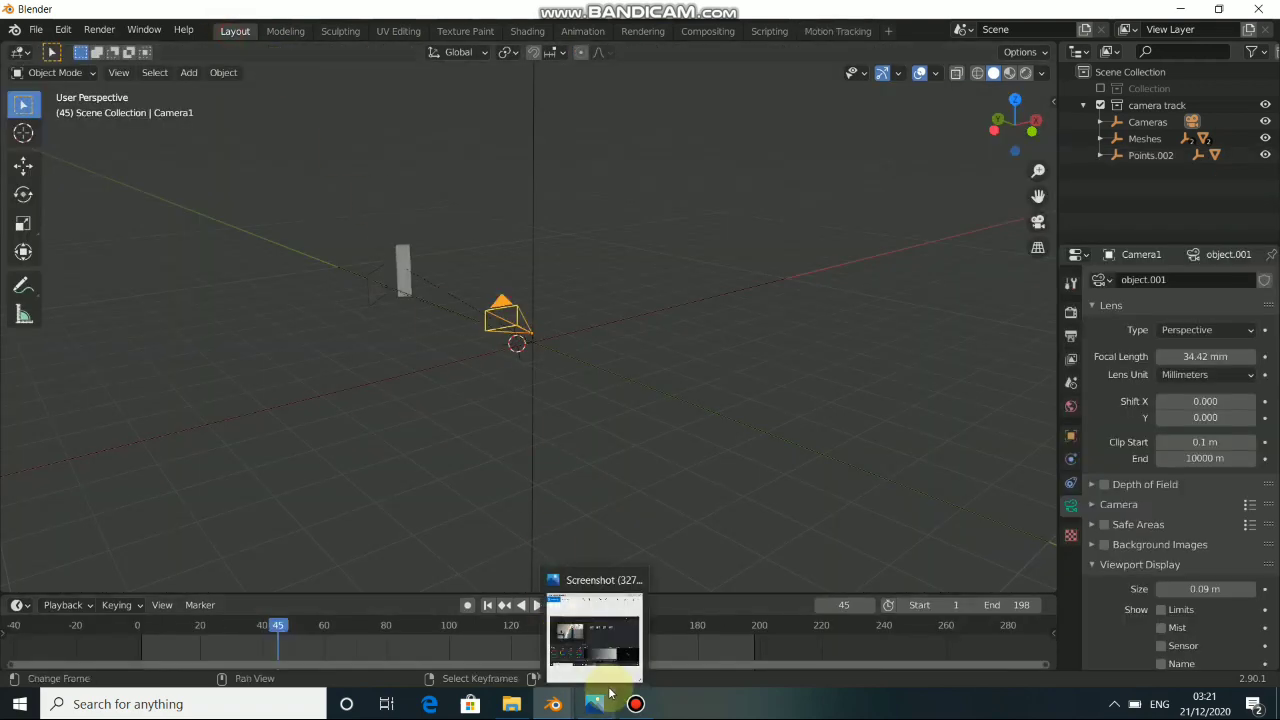
pyautogui.click(634, 705)
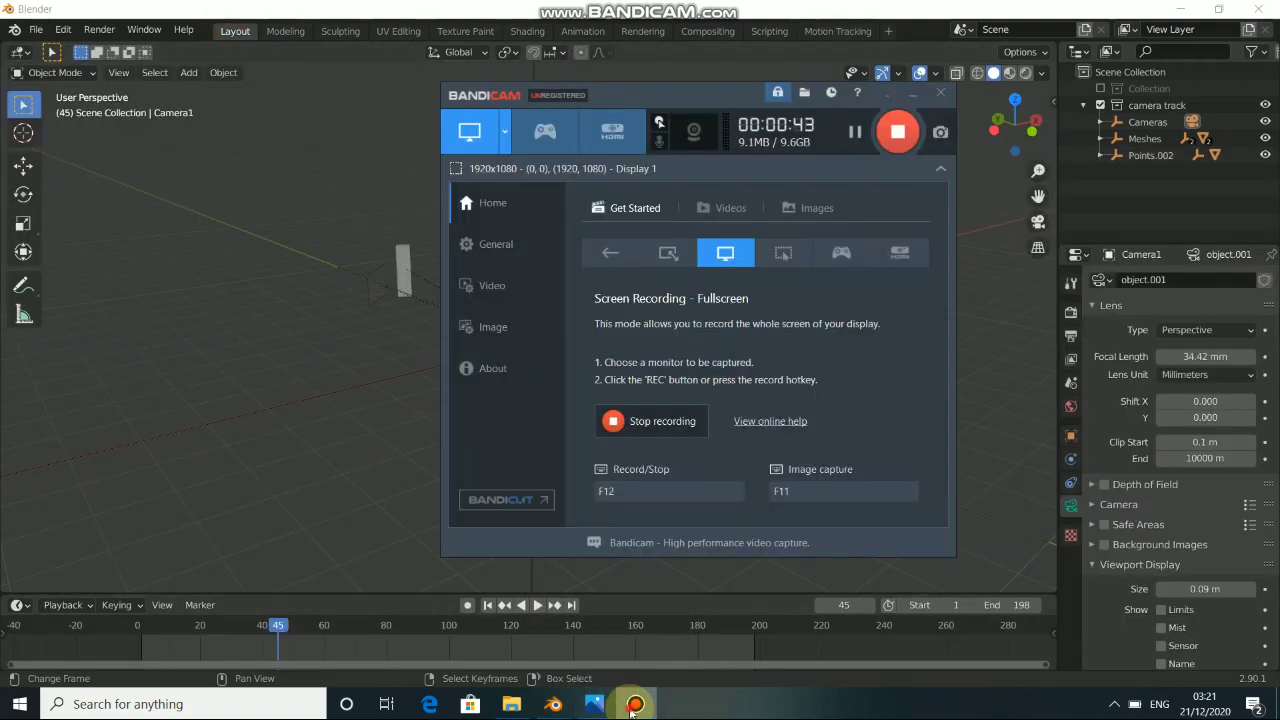
pyautogui.click(634, 705)
# Play the tracked camera's animation, examining its motion from outside and through the camera view
pyautogui.scroll(4, 470, 351)
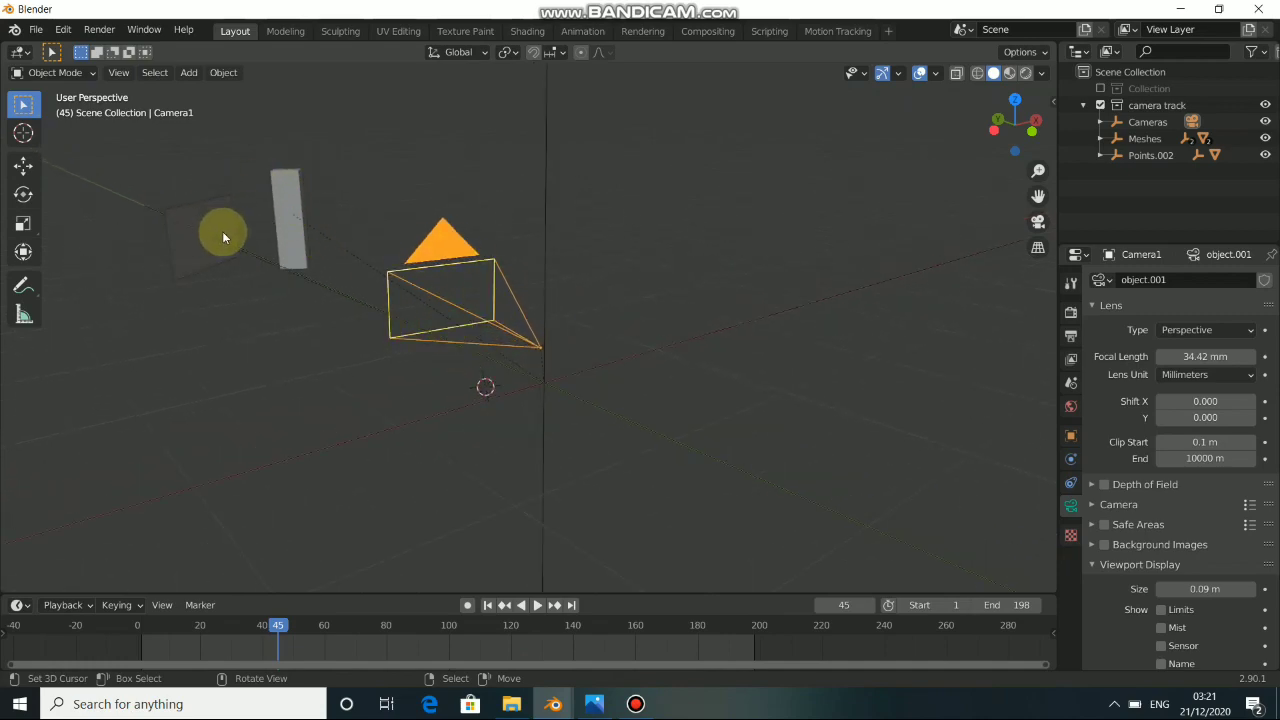
pyautogui.click(537, 606)
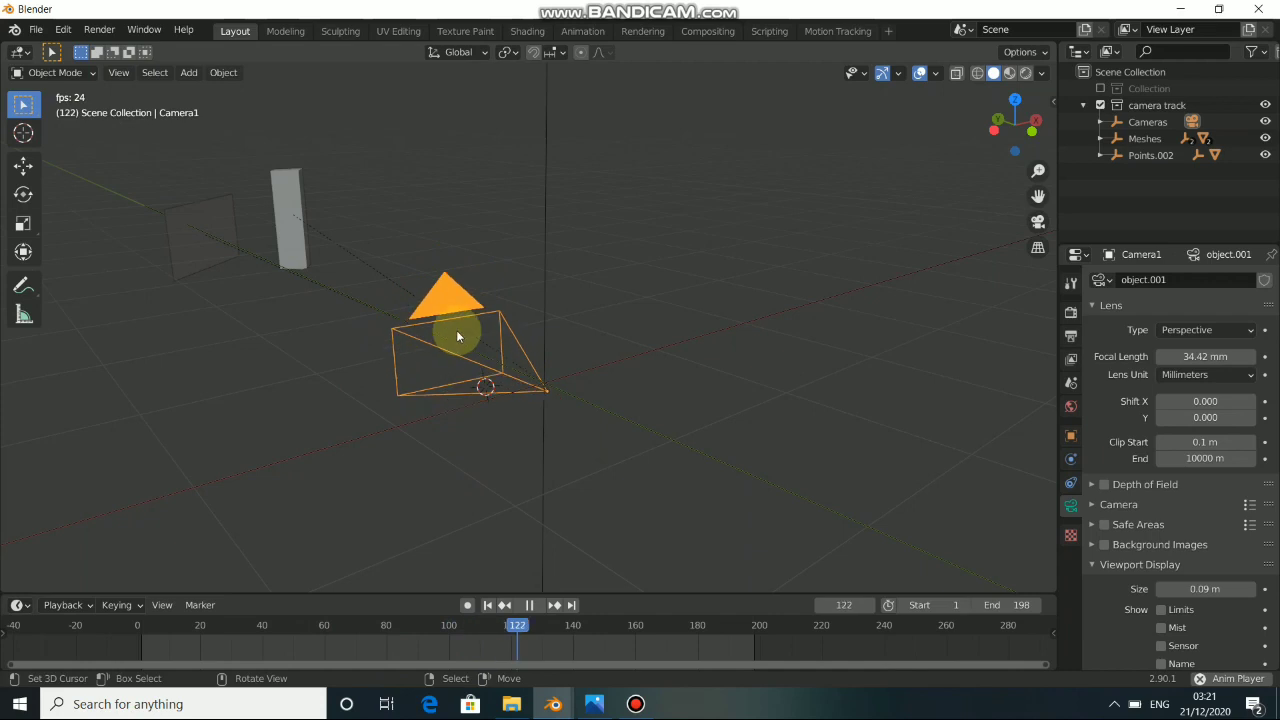
pyautogui.press('KP_0')
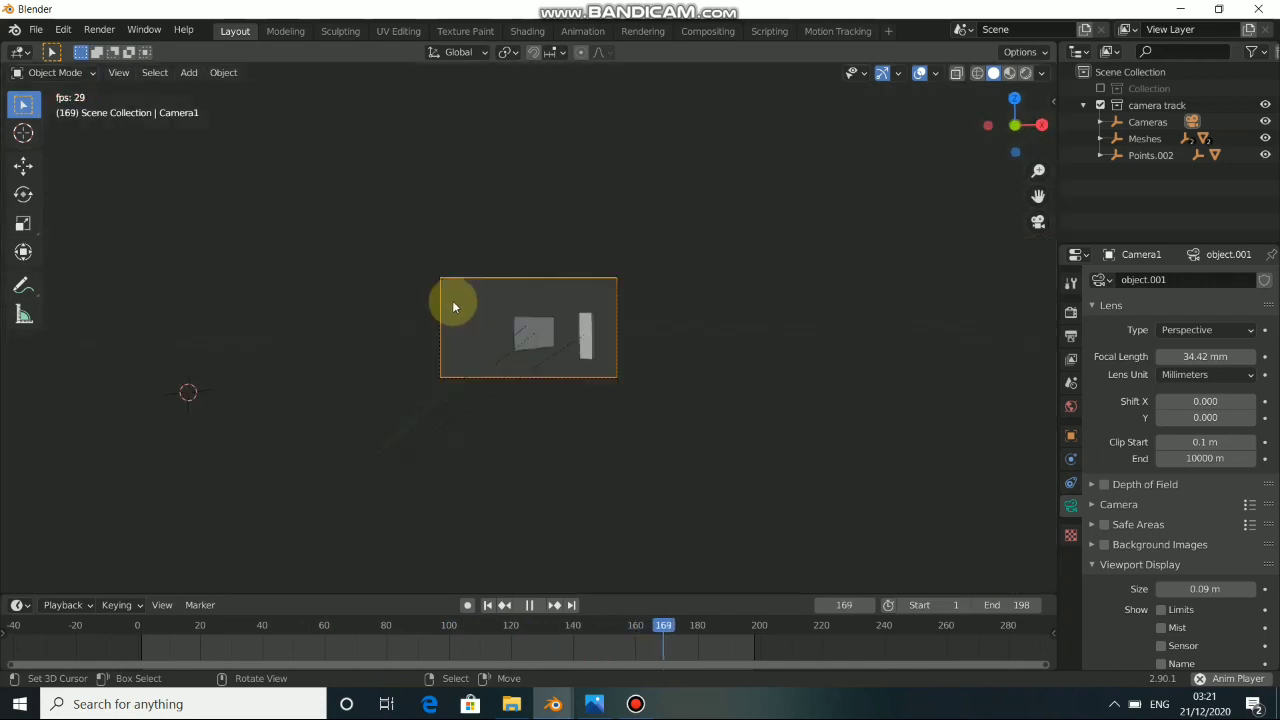
pyautogui.click(537, 606)
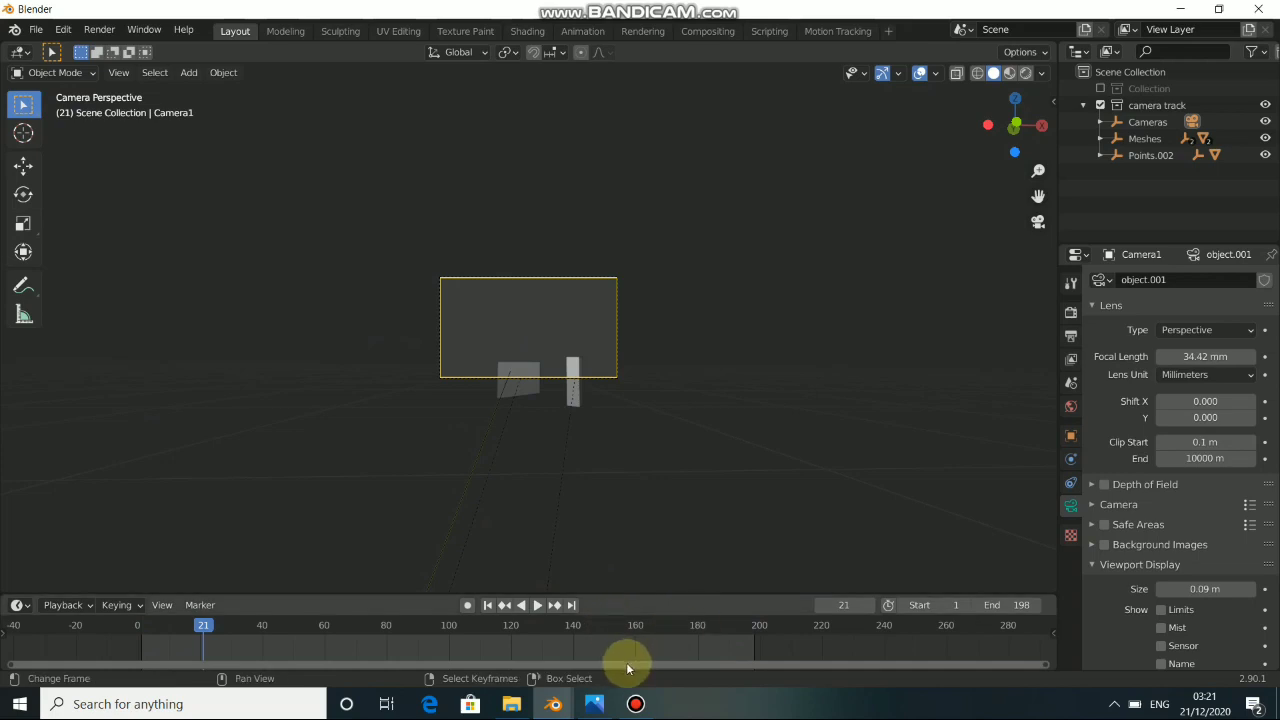
pyautogui.moveTo(626, 663); pyautogui.dragTo(571, 663)
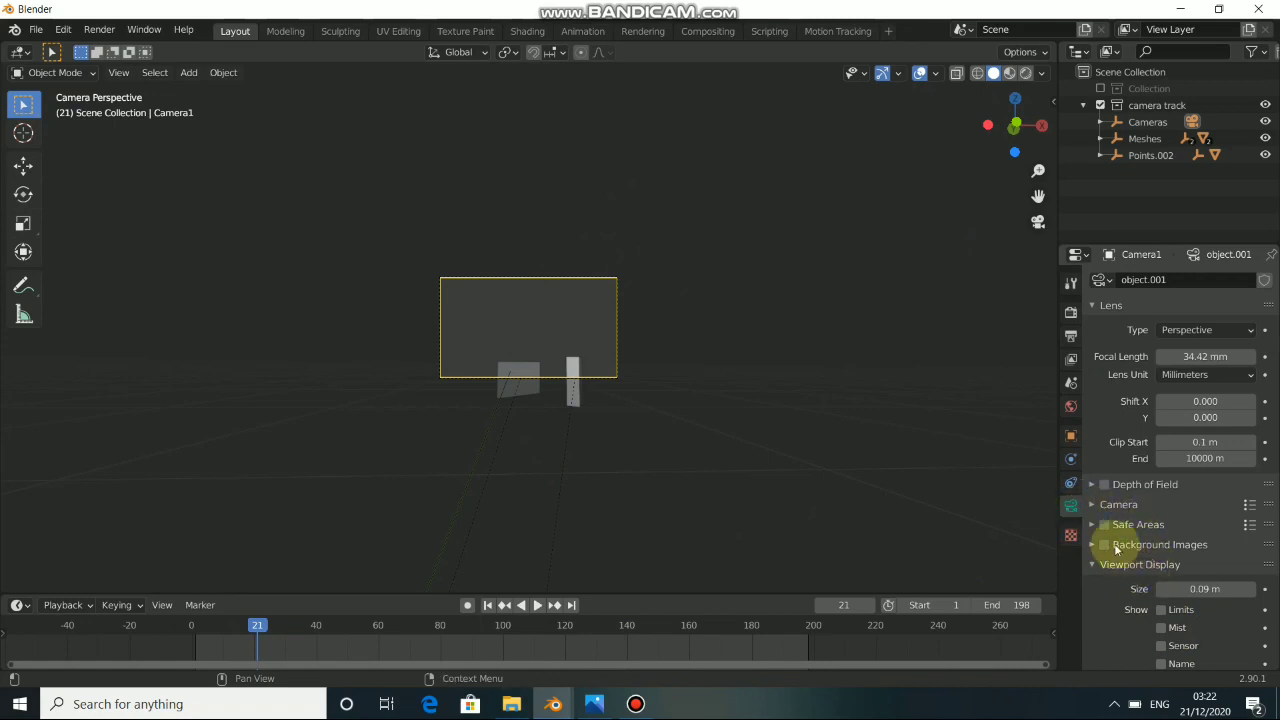
# Enable background images for the camera and add the movie clip DSC_2516.MOV as its background
pyautogui.click(1103, 512)
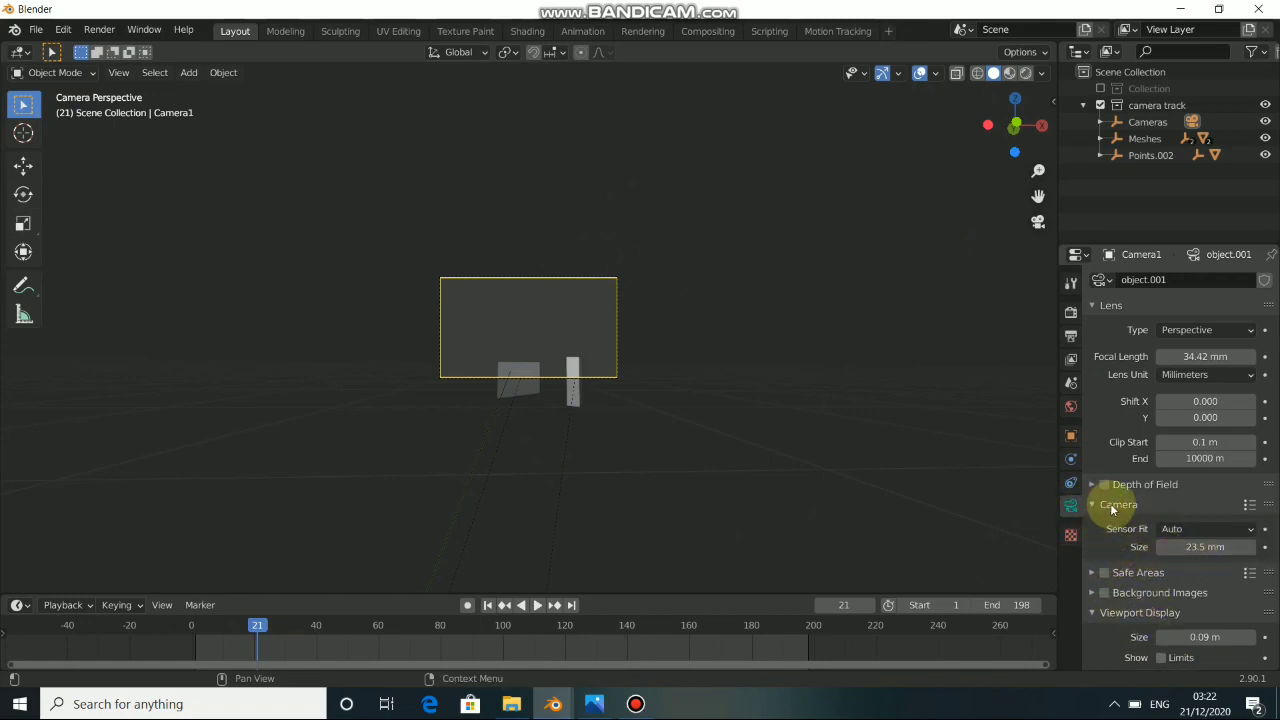
pyautogui.click(1087, 505)
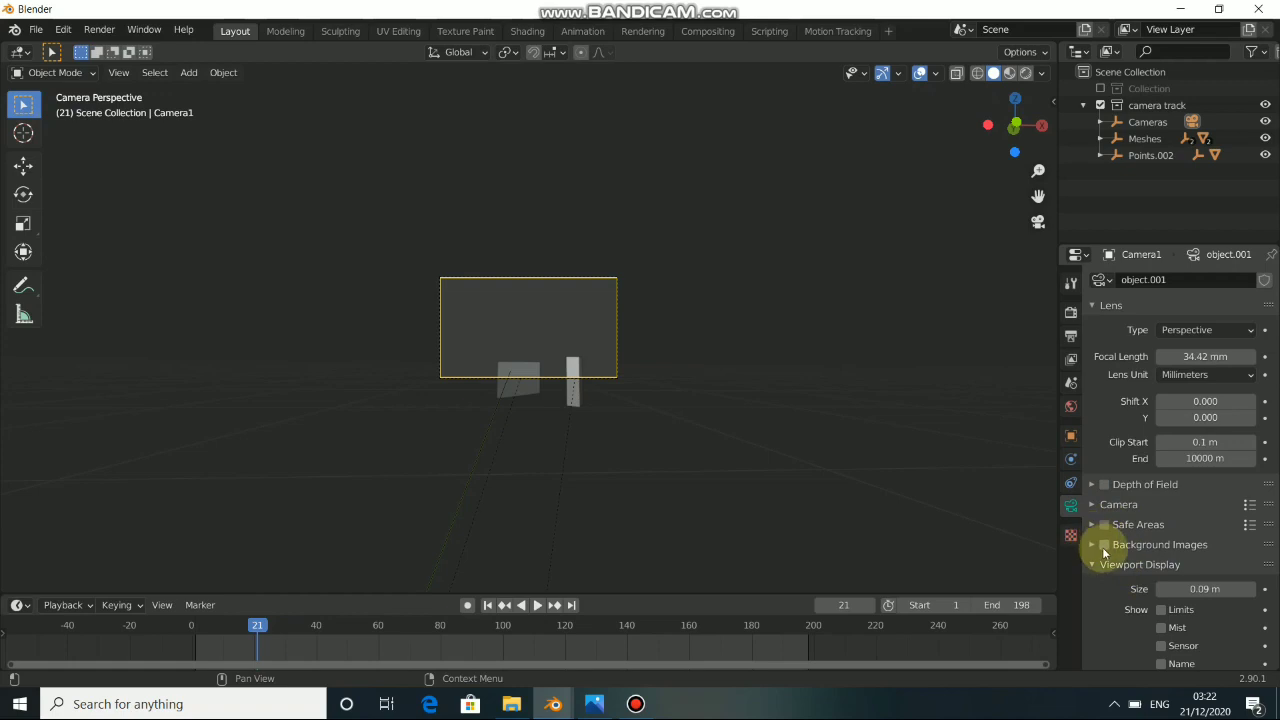
pyautogui.click(1104, 546)
pyautogui.click(1093, 545)
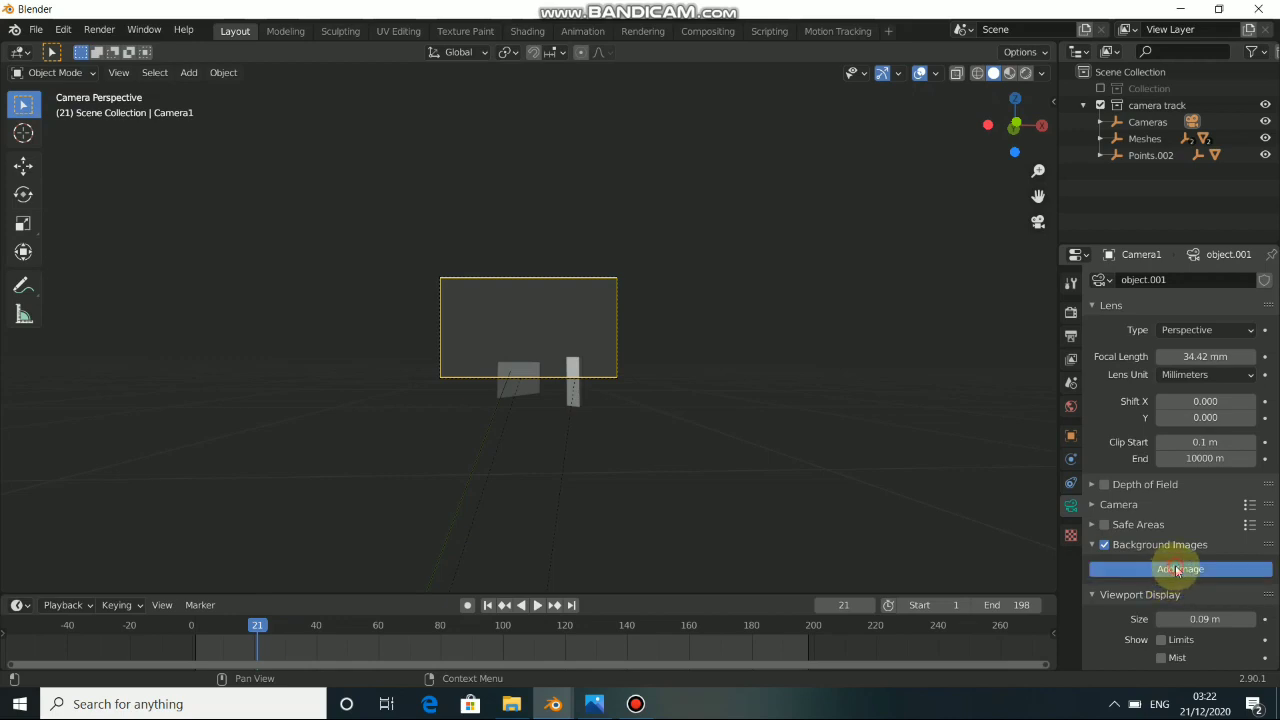
pyautogui.click(1177, 569)
pyautogui.scroll(-2, 1194, 594)
pyautogui.click(1238, 563)
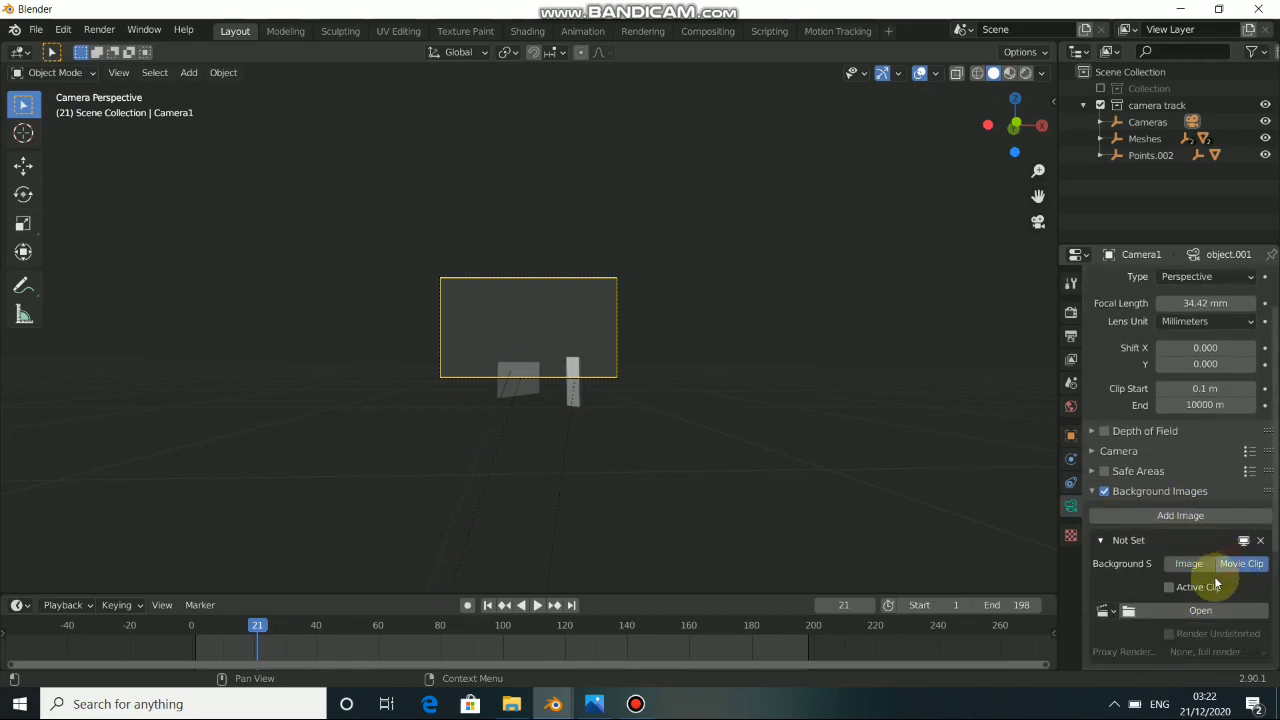
pyautogui.scroll(-1, 1216, 584)
pyautogui.click(1101, 584)
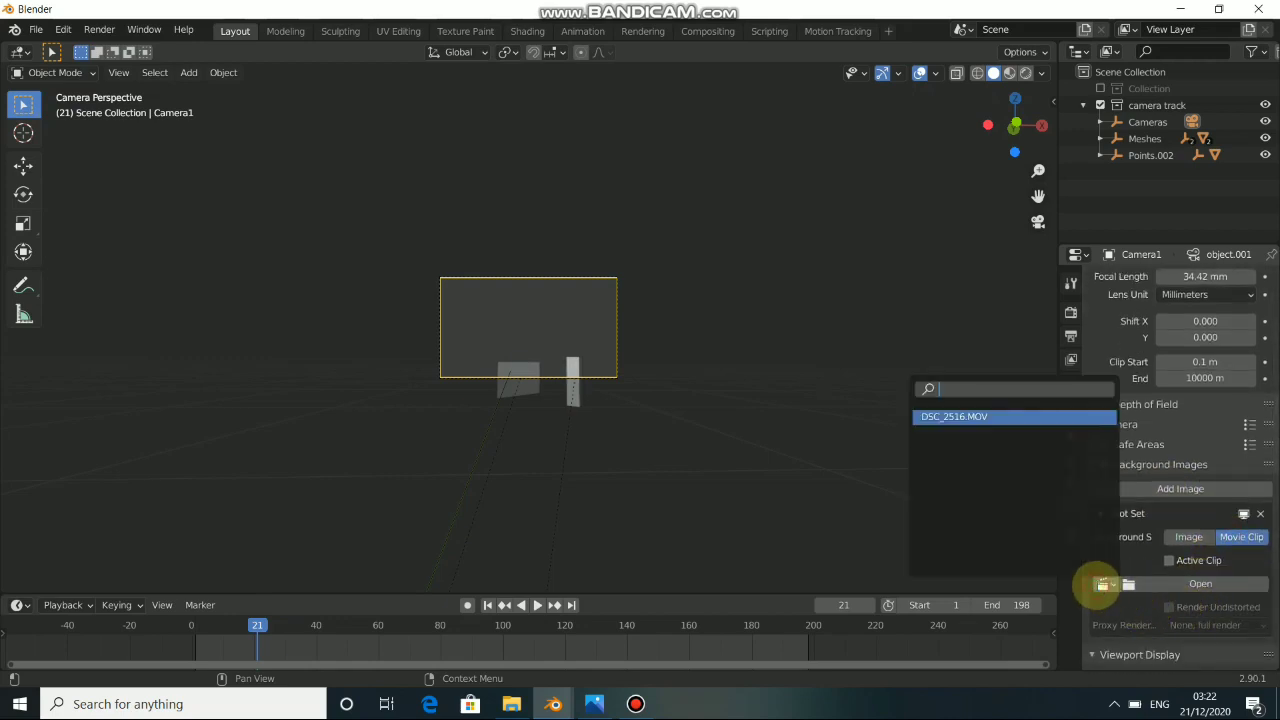
pyautogui.click(1005, 425)
pyautogui.scroll(6, 541, 376)
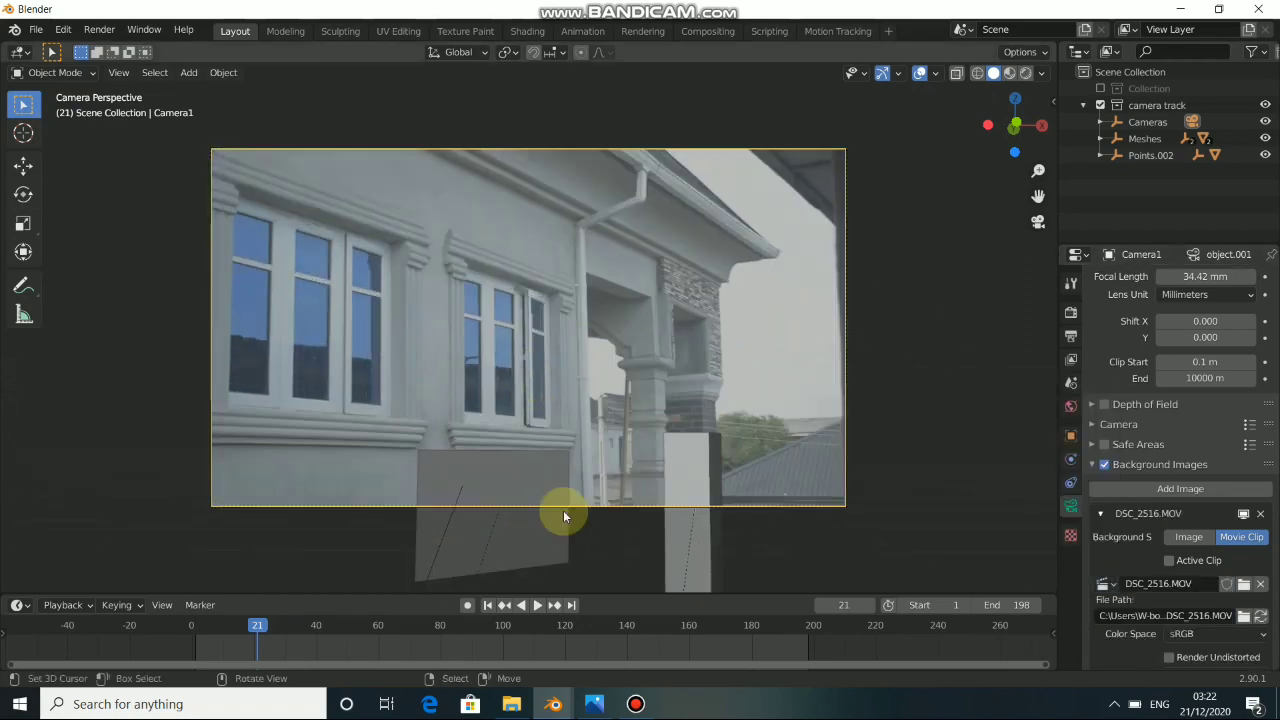
# Play the animation over the background footage to check how the meshes follow it, and return to frame 1
pyautogui.click(537, 605)
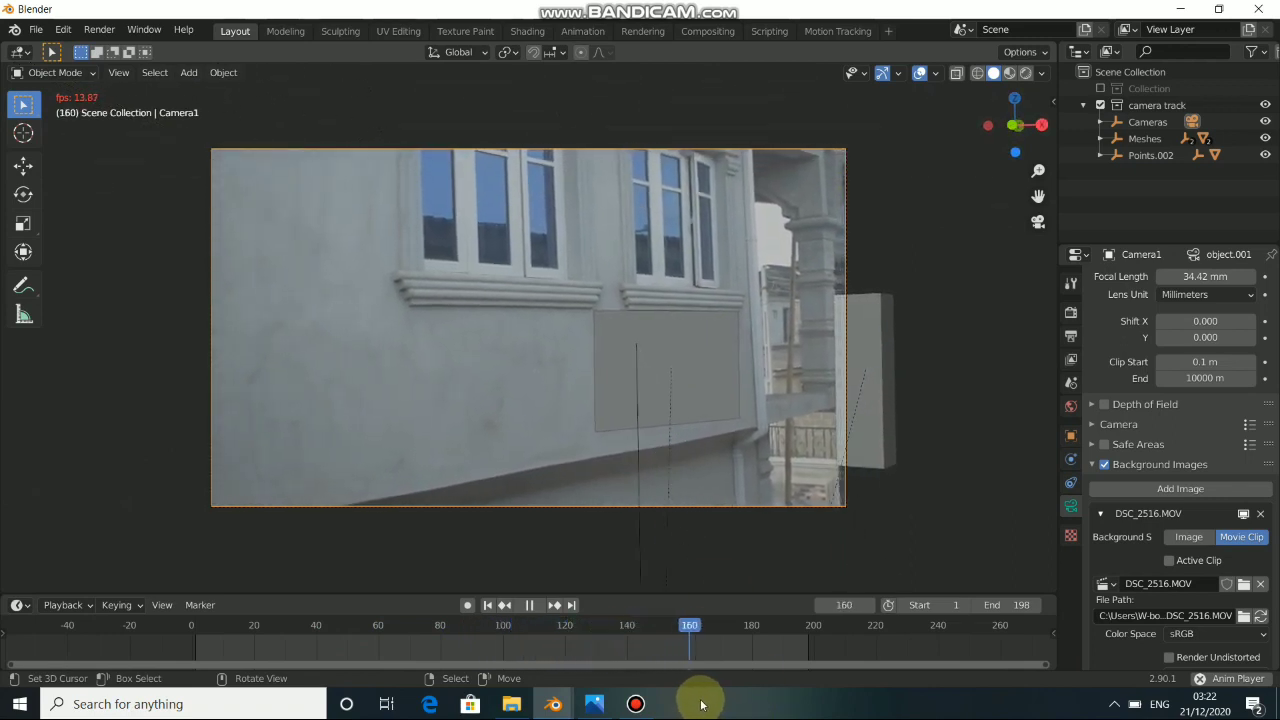
pyautogui.click(529, 605)
pyautogui.click(489, 605)
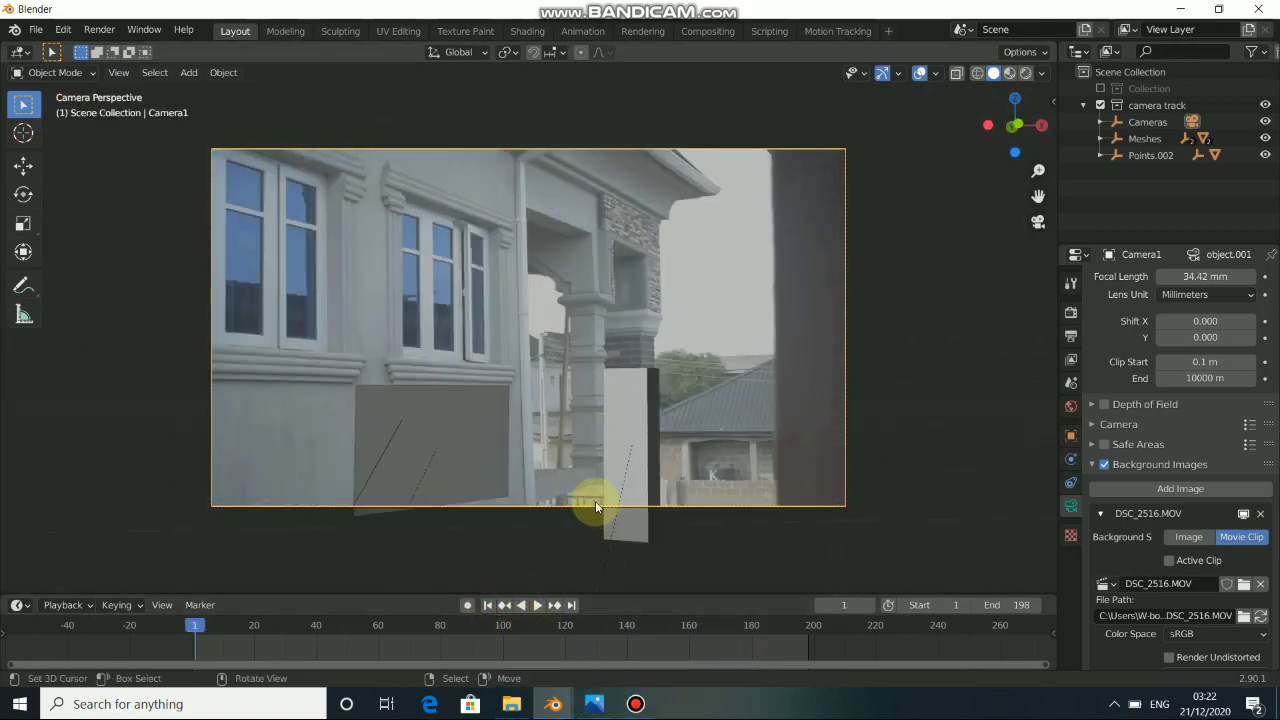
# Leave the camera view, add a plane mesh, and scale it up until it spans the camera and reference mesh area
pyautogui.press('KP_0')
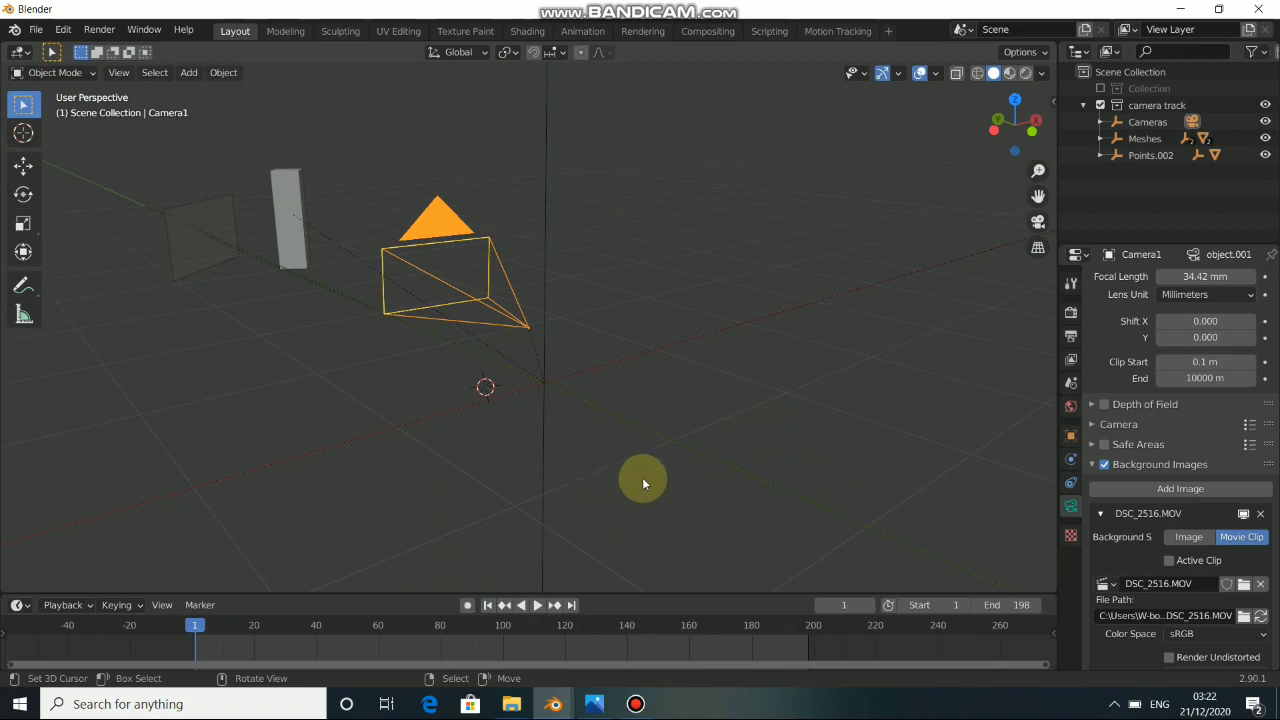
pyautogui.scroll(-6, 476, 352)
pyautogui.moveTo(476, 352)
pyautogui.mouseDown(button='middle')
pyautogui.moveTo(636, 418)
pyautogui.moveTo(359, 320)
pyautogui.moveTo(451, 320)
pyautogui.moveTo(488, 345)
pyautogui.mouseUp(button='middle')
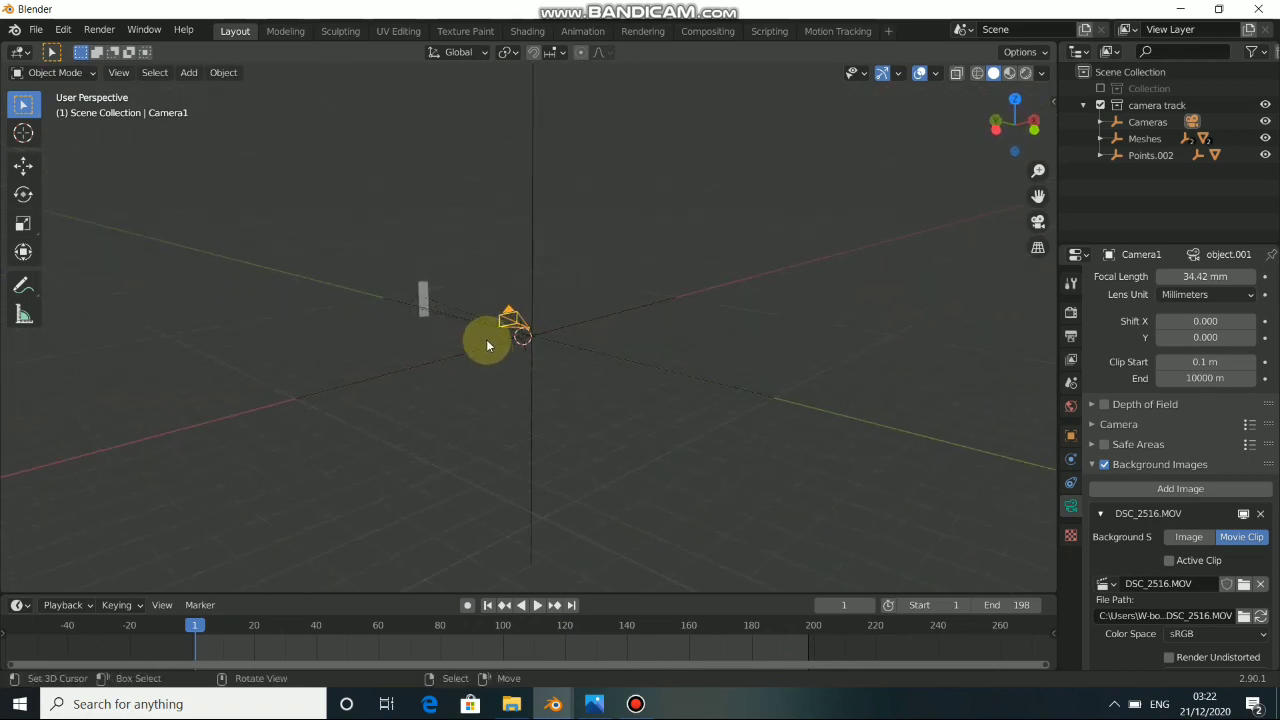
pyautogui.hotkey('shift', 'a')
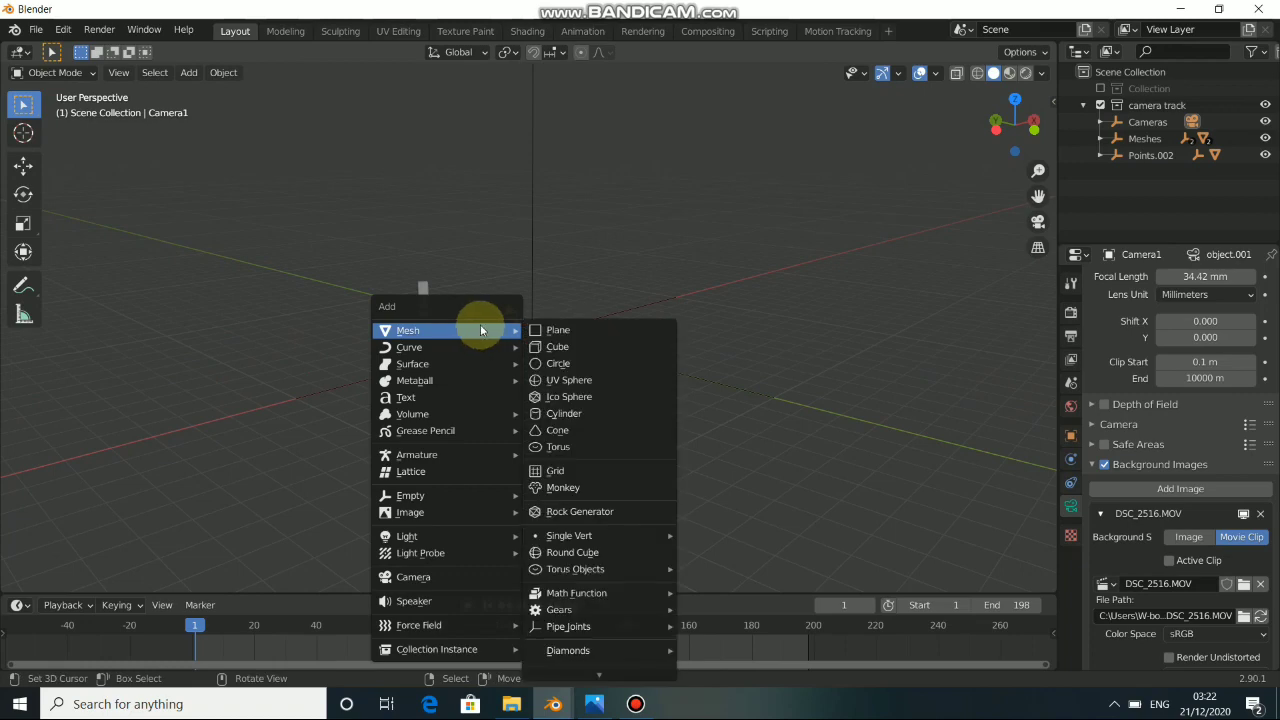
pyautogui.click(546, 334)
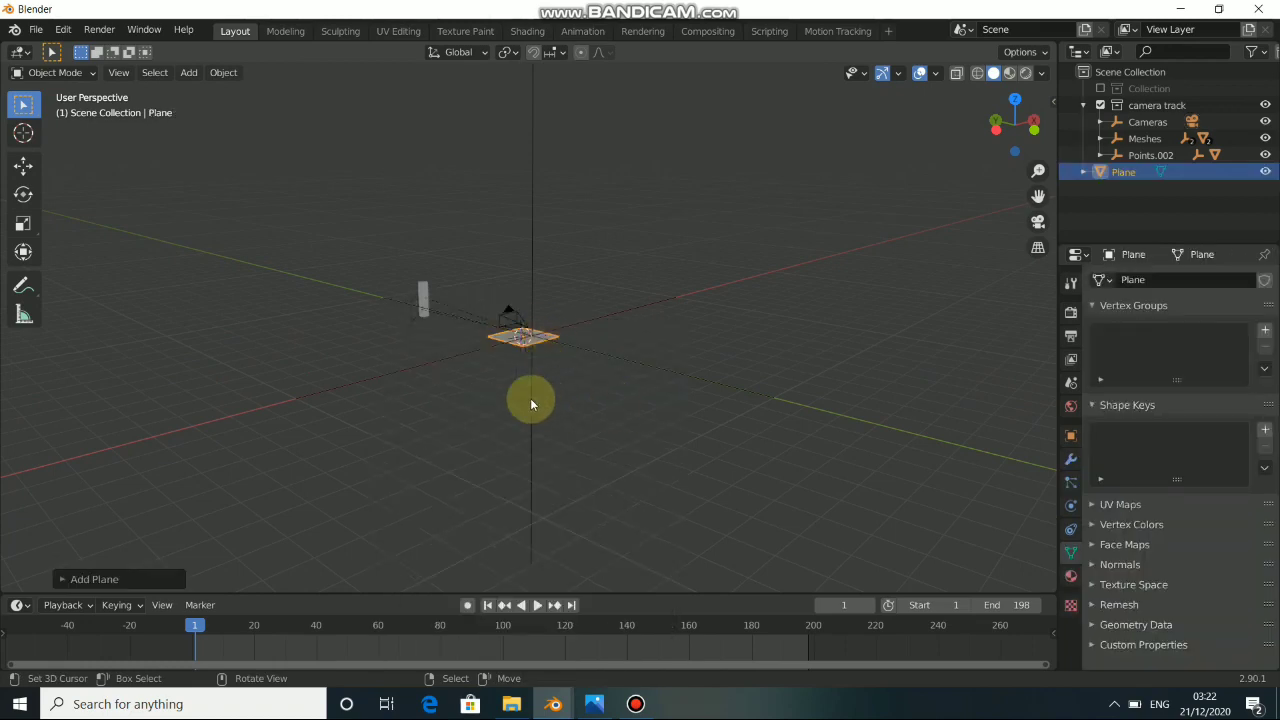
pyautogui.press('s')
pyautogui.click(840, 475)
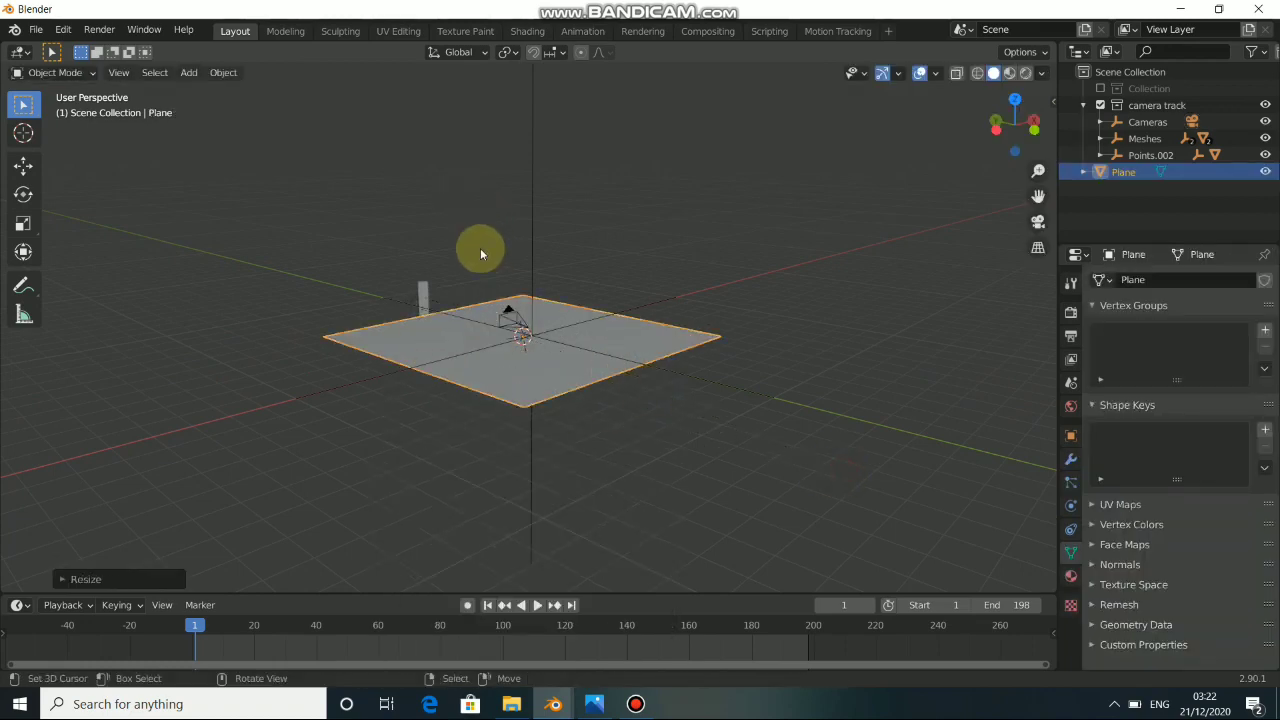
pyautogui.moveTo(536, 381); pyautogui.dragTo(257, 414, button='middle')
pyautogui.press('s')
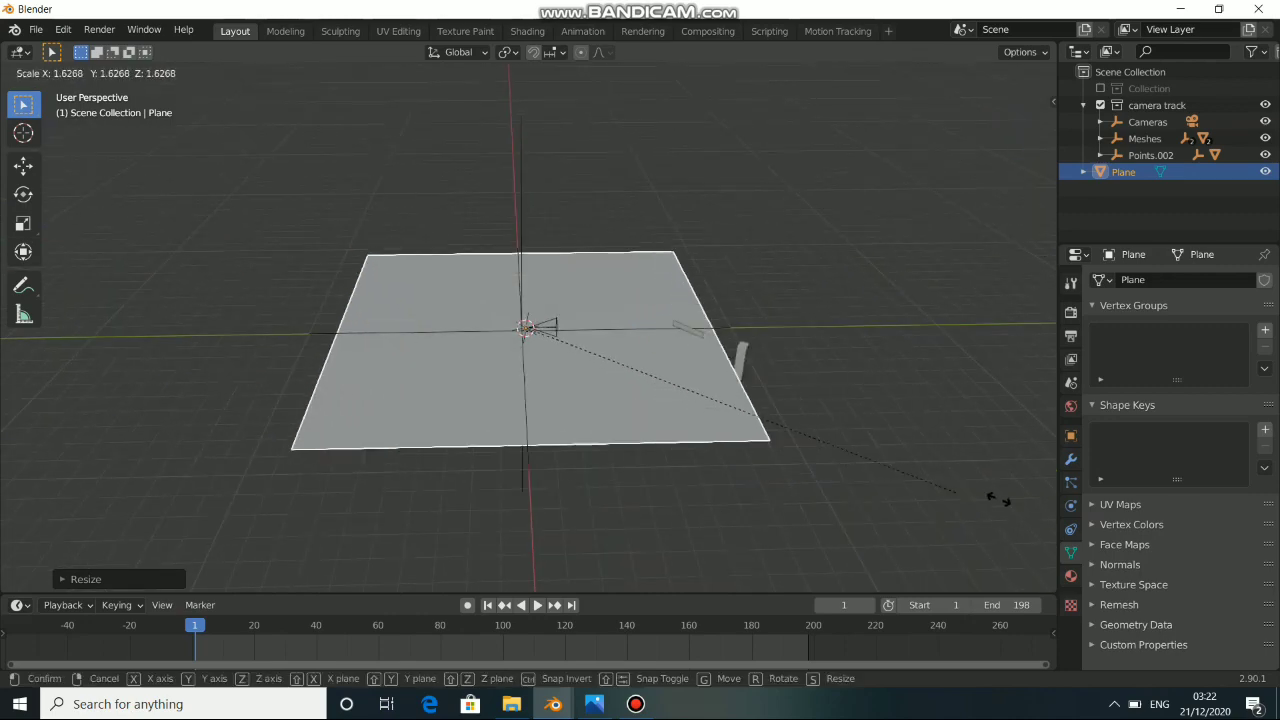
pyautogui.click(1042, 507)
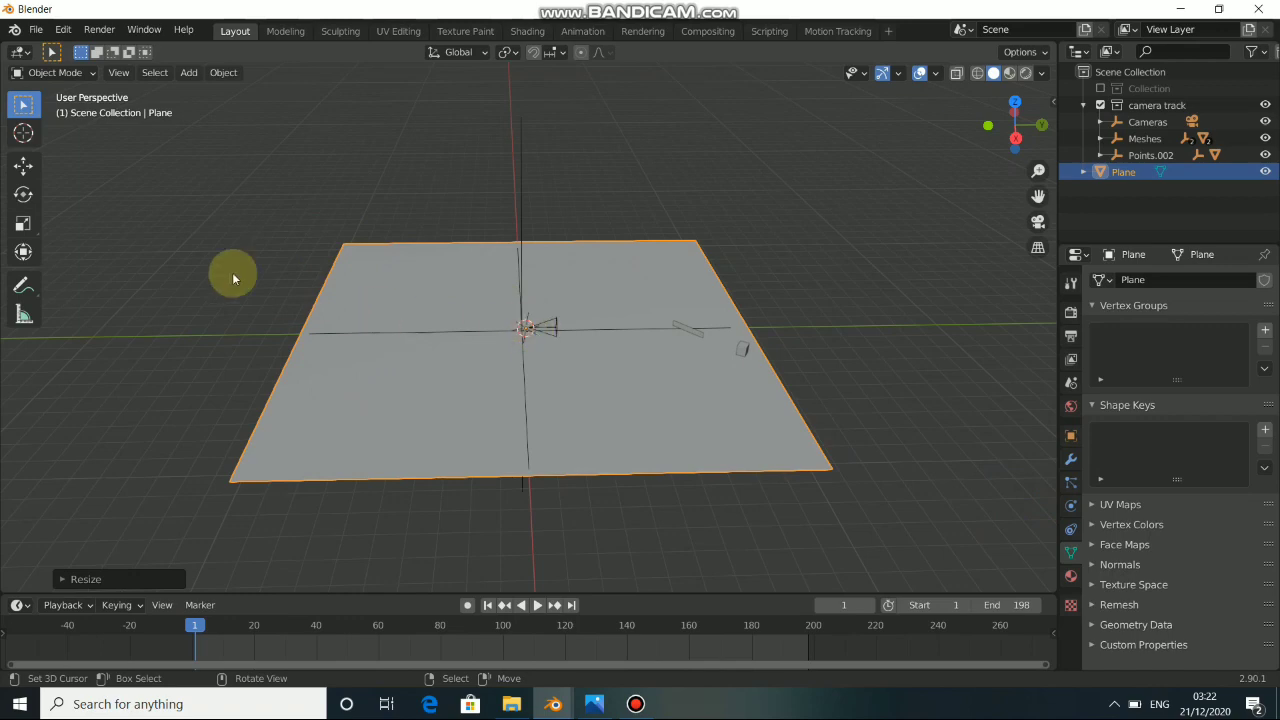
# Move the plane along the Y axis toward the reference meshes and raise it along Z above the camera
pyautogui.click(25, 165)
pyautogui.moveTo(576, 328); pyautogui.dragTo(710, 338)
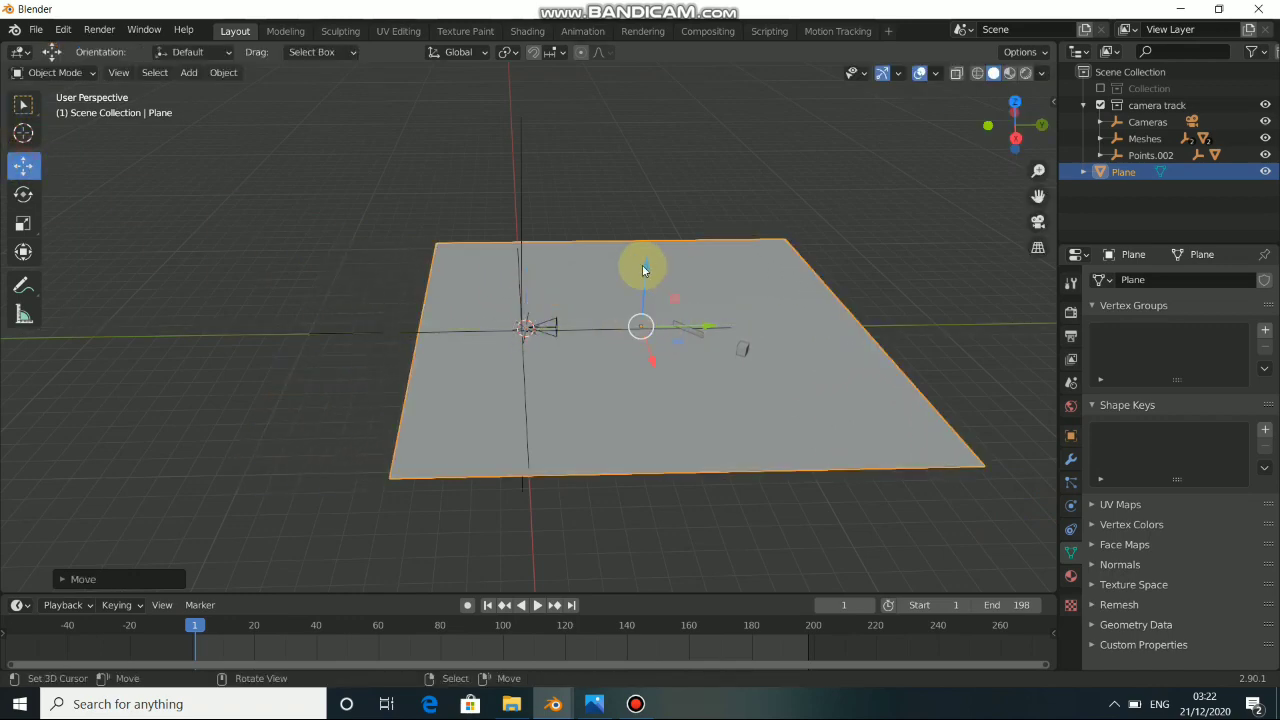
pyautogui.moveTo(643, 270); pyautogui.dragTo(643, 172)
pyautogui.moveTo(509, 417); pyautogui.dragTo(522, 322, button='middle')
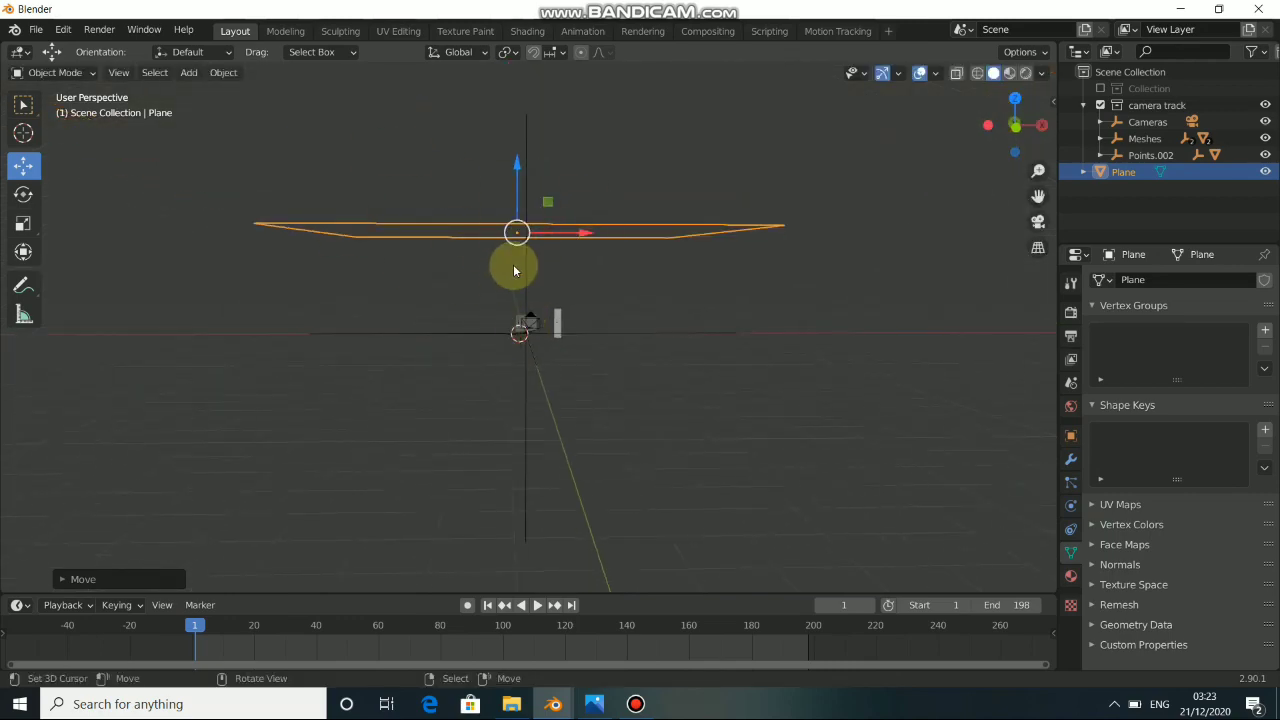
pyautogui.click(638, 704)
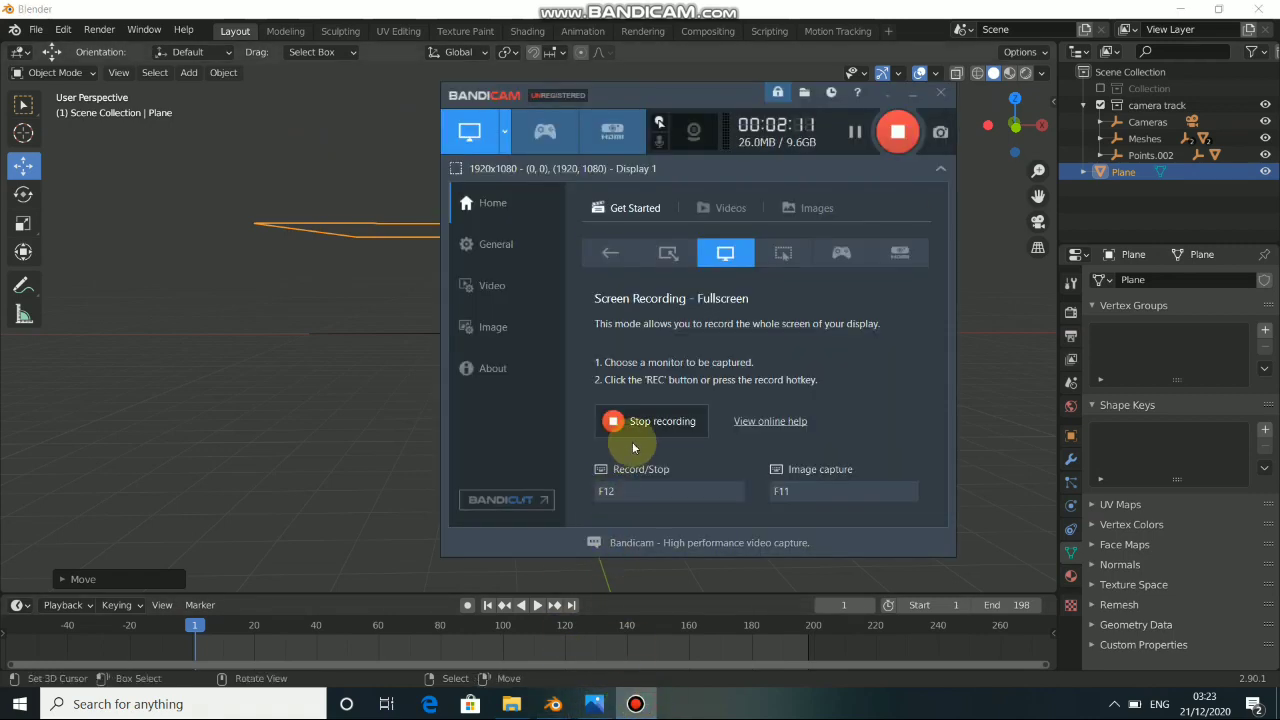
pyautogui.click(650, 421)
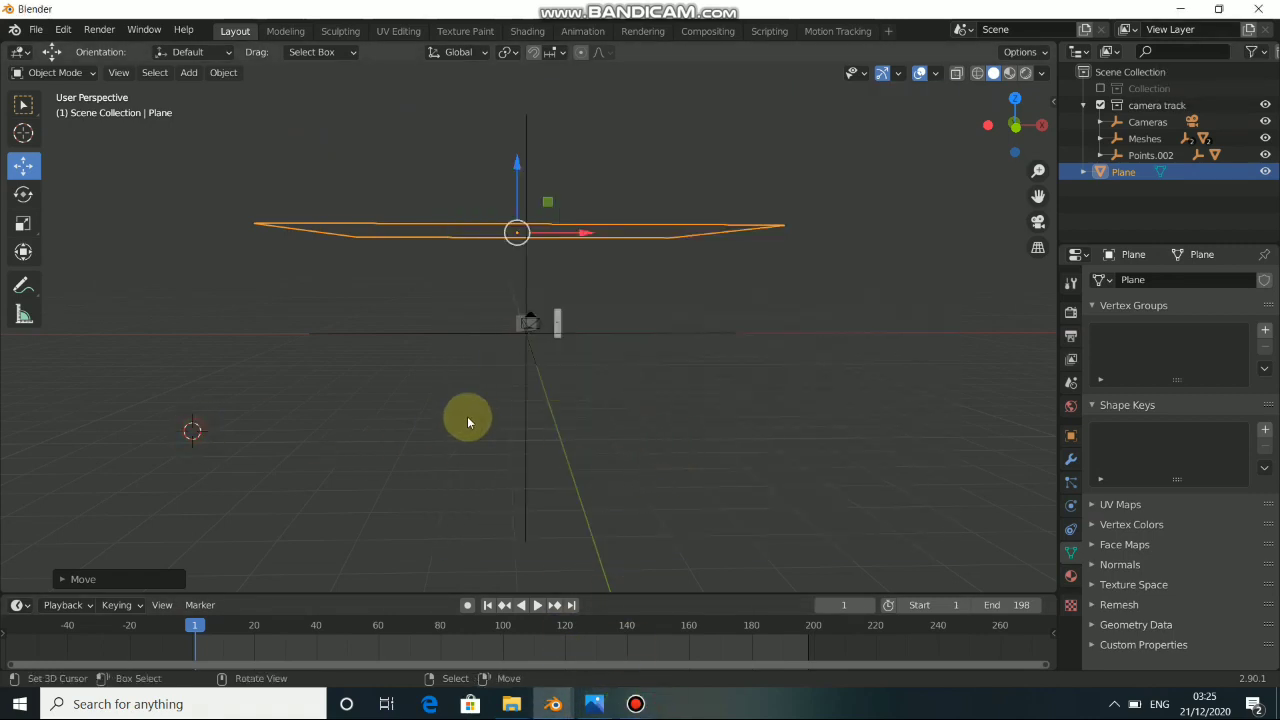
# Add an emitter particle system to the raised plane
pyautogui.moveTo(467, 421); pyautogui.dragTo(343, 335, button='middle')
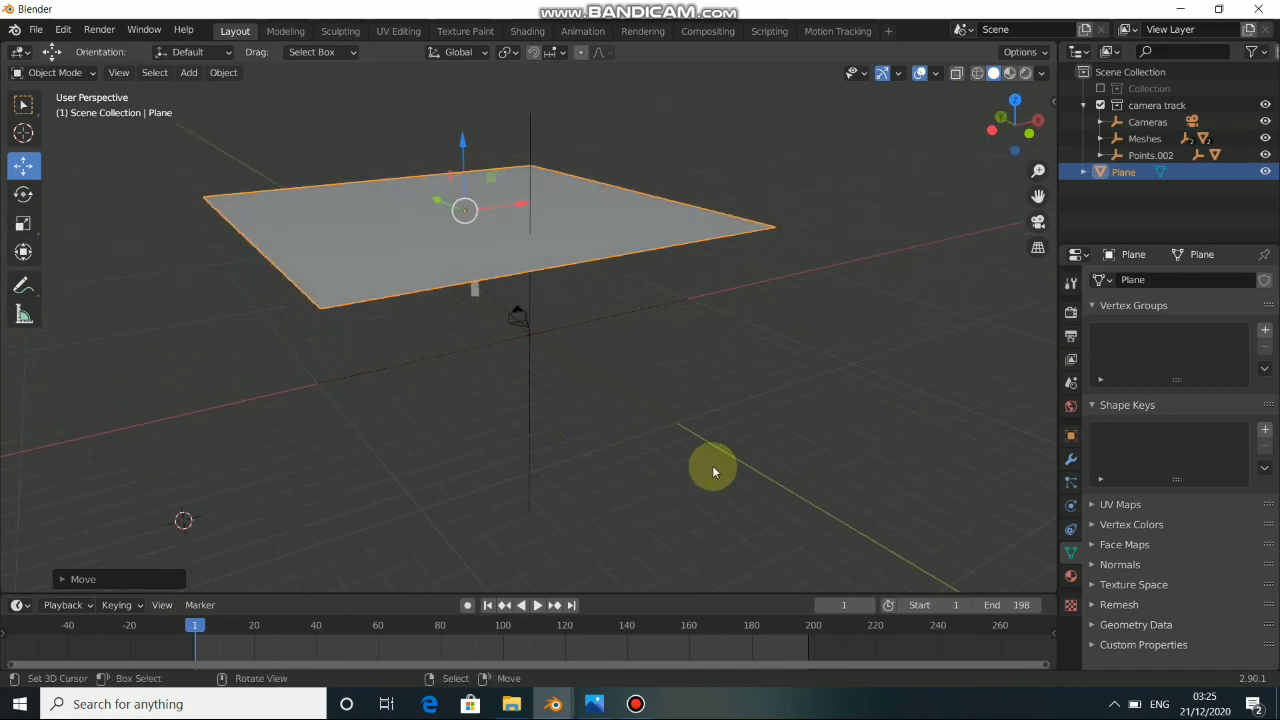
pyautogui.click(1070, 483)
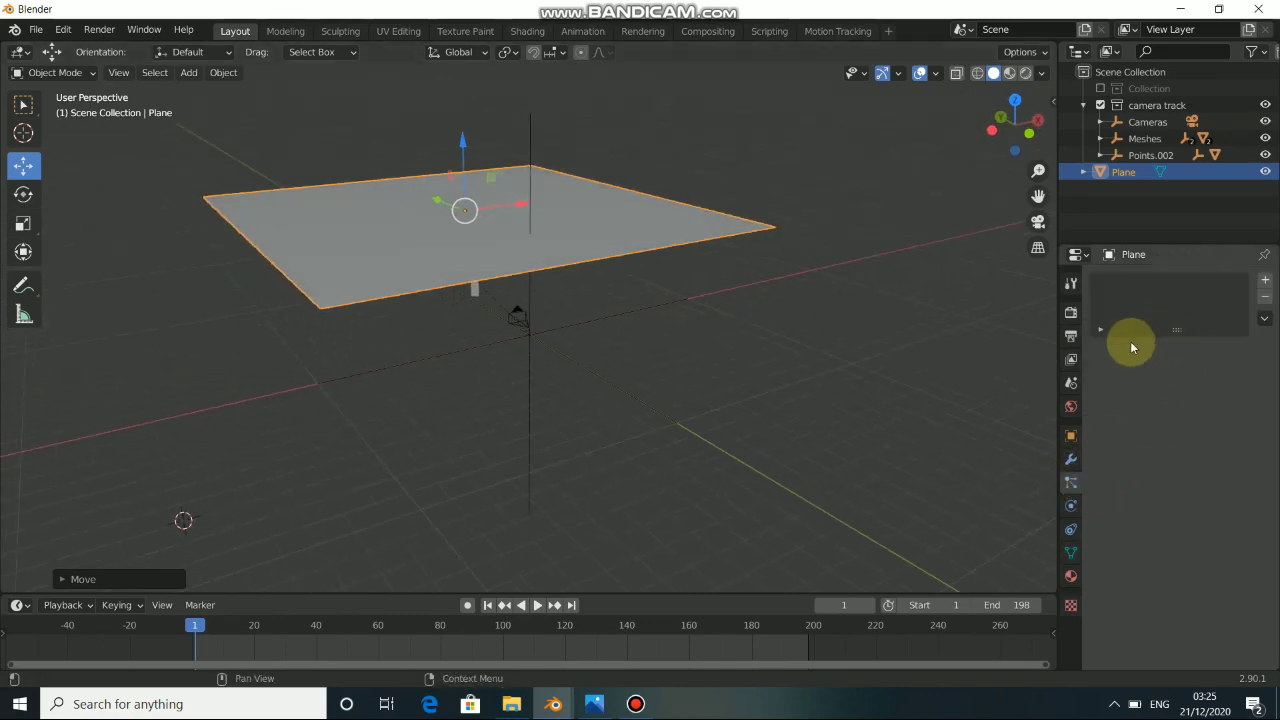
pyautogui.click(1265, 282)
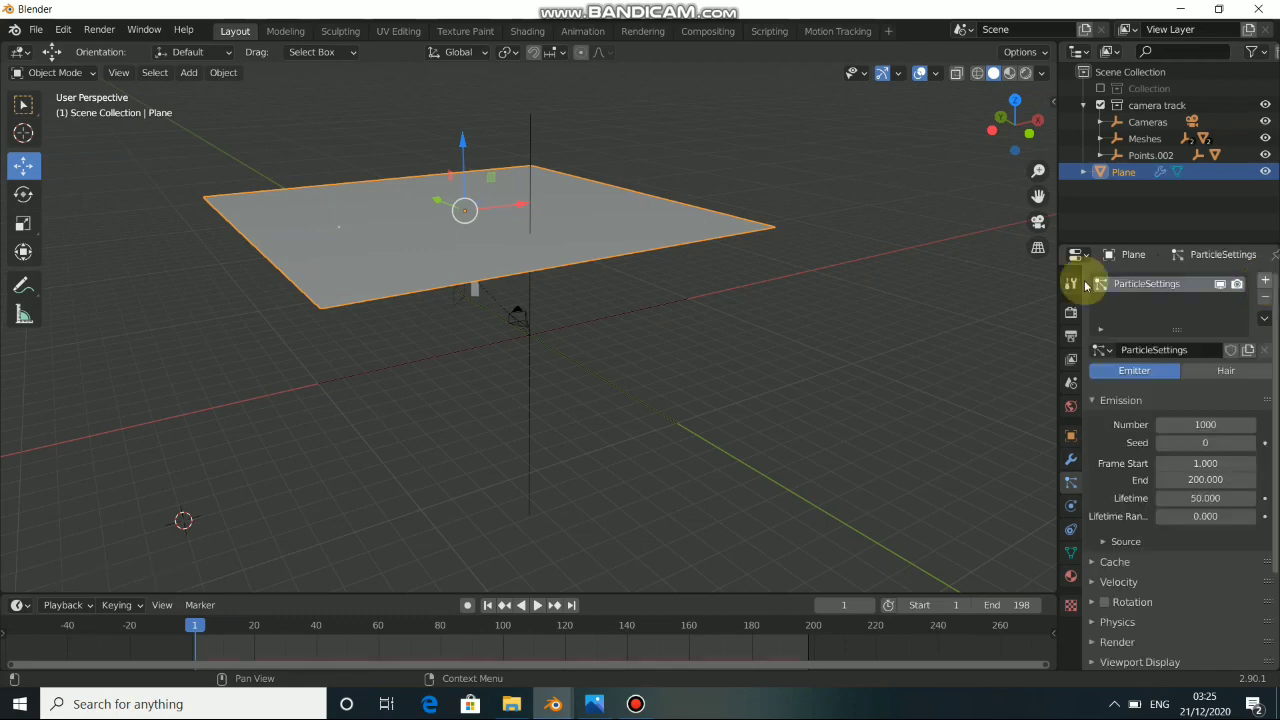
# Play the animation to examine the particles falling from the plane, including through the camera view, and return to frame 1
pyautogui.moveTo(285, 388); pyautogui.dragTo(403, 560, button='middle')
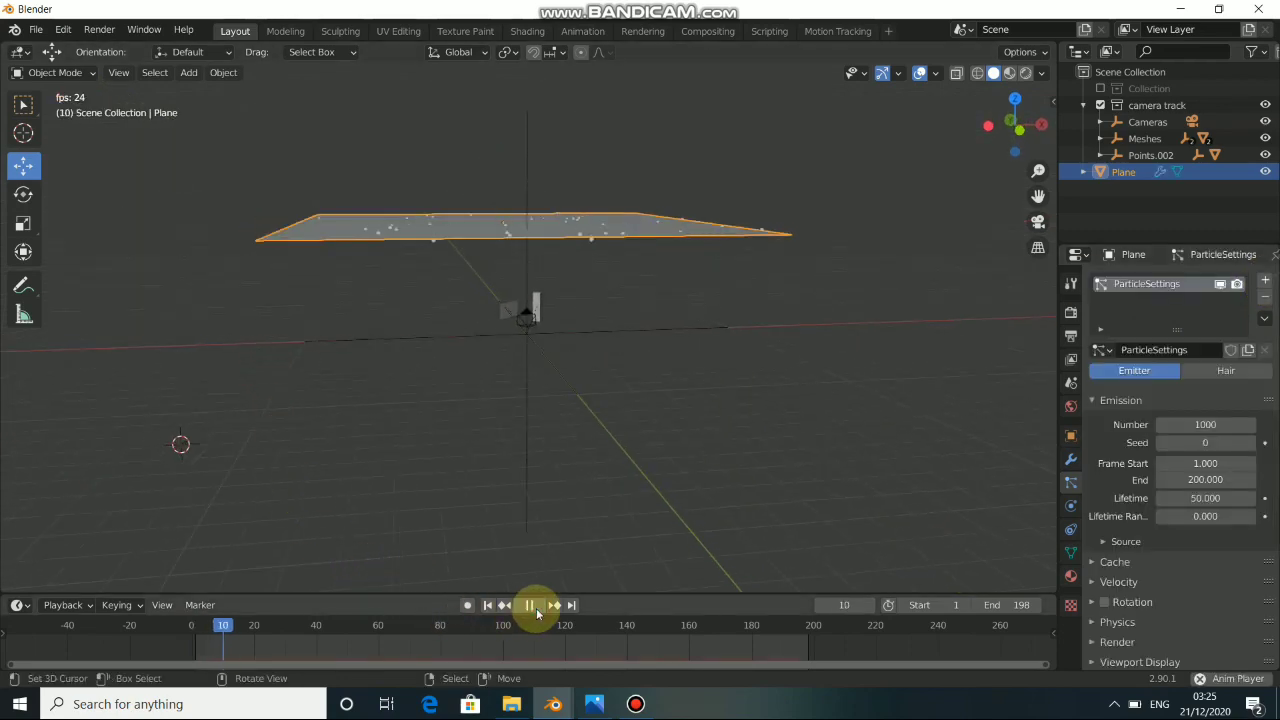
pyautogui.moveTo(517, 393); pyautogui.dragTo(450, 393, button='middle')
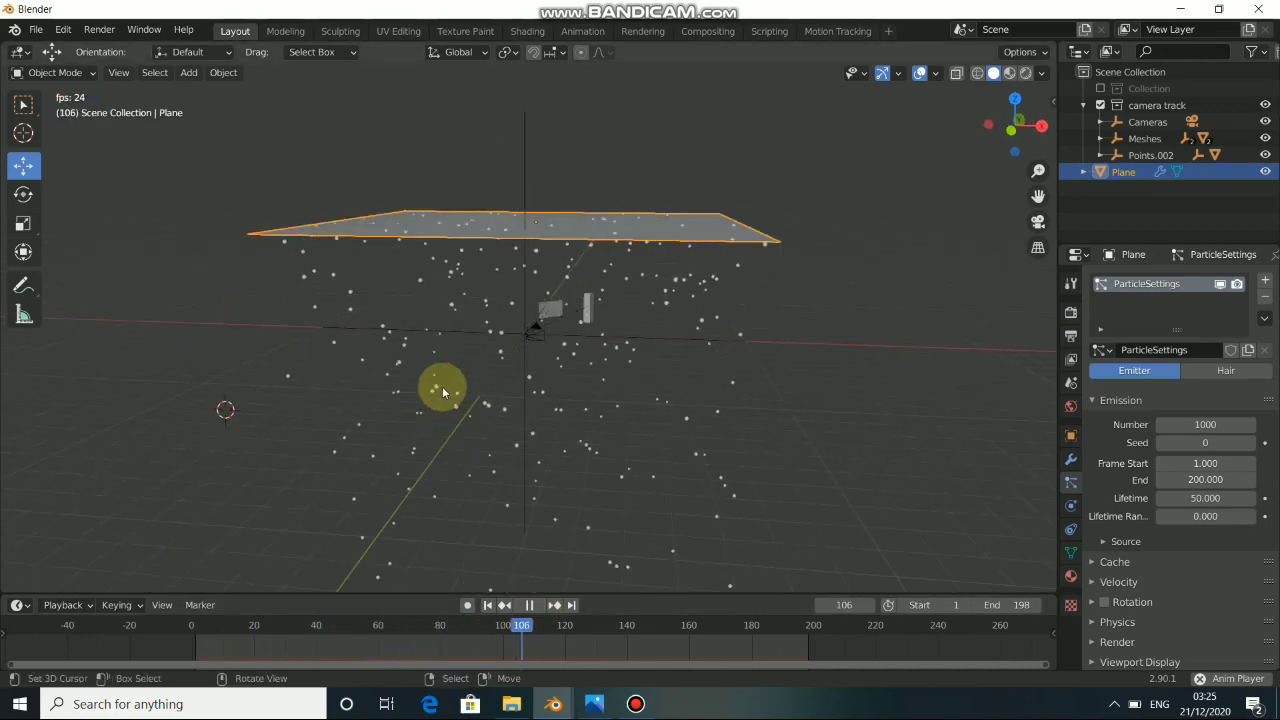
pyautogui.press('KP_0')
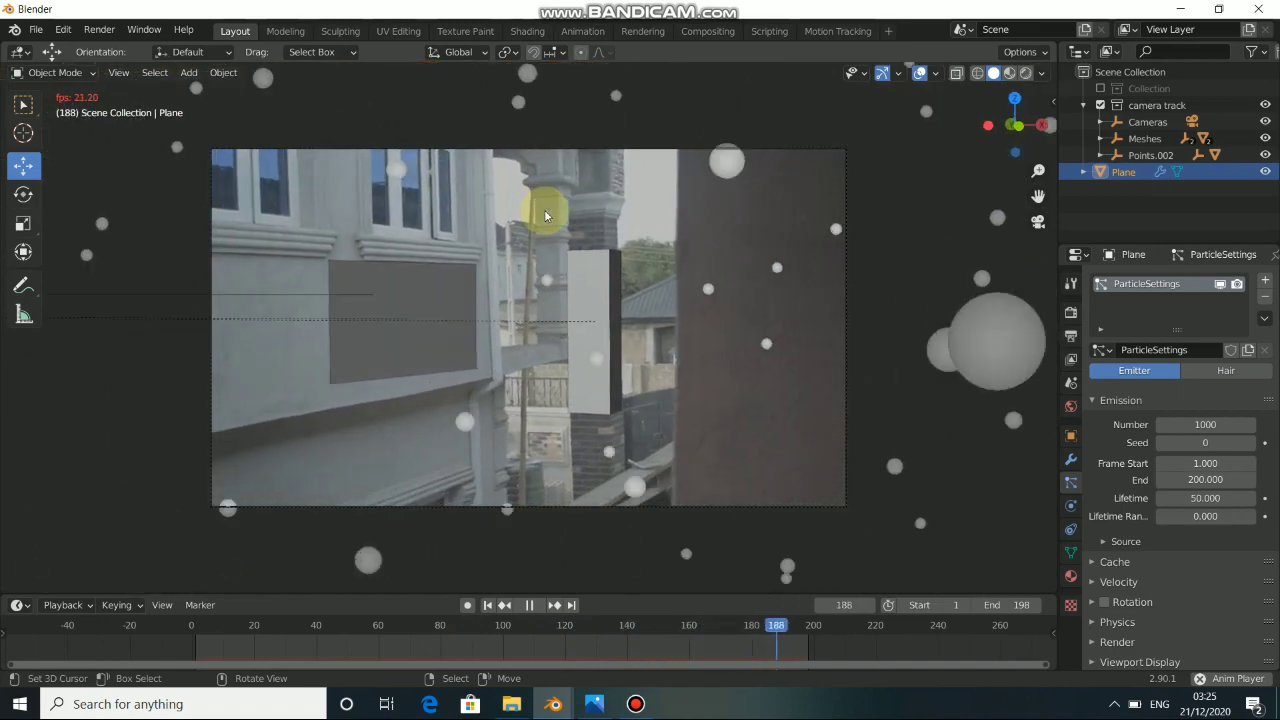
pyautogui.click(527, 605)
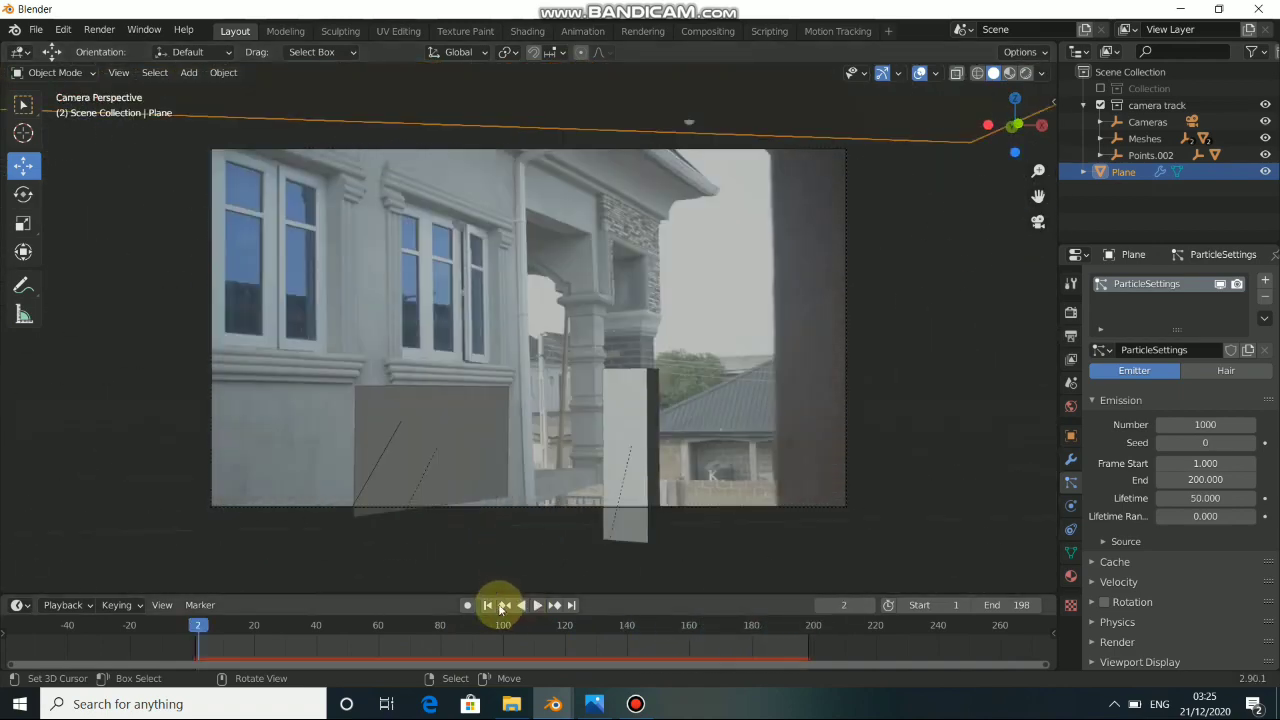
pyautogui.click(489, 605)
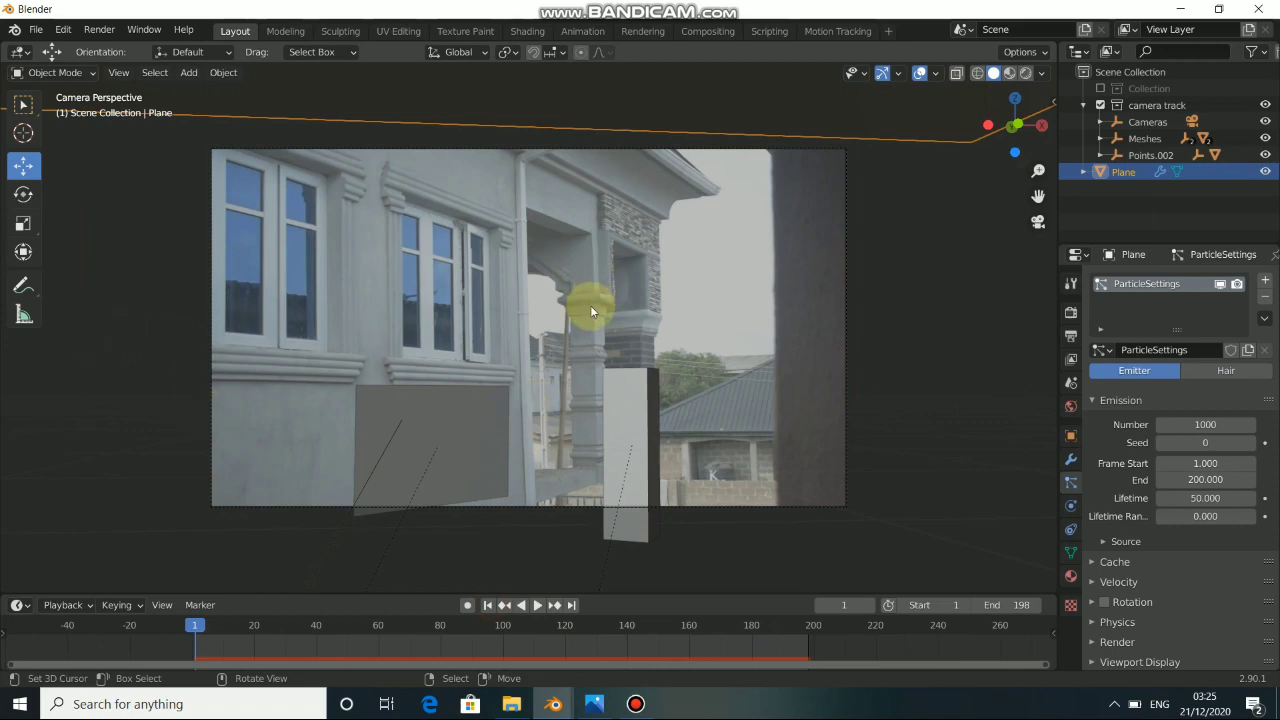
# Leave the camera view and add an ico sphere mesh at the 3D cursor, away from the plane
pyautogui.press('KP_0')
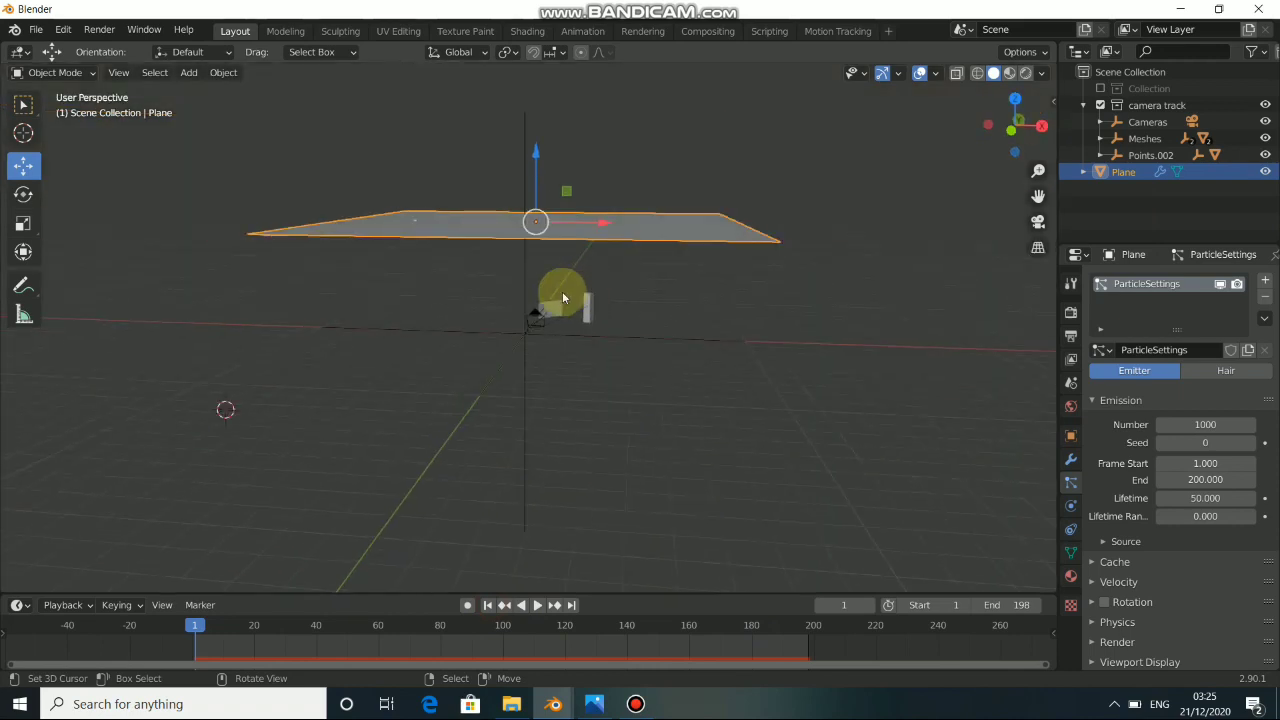
pyautogui.moveTo(562, 297); pyautogui.dragTo(521, 370, button='middle')
pyautogui.moveTo(442, 448); pyautogui.dragTo(607, 446, button='middle')
pyautogui.moveTo(630, 389); pyautogui.dragTo(612, 404, button='middle')
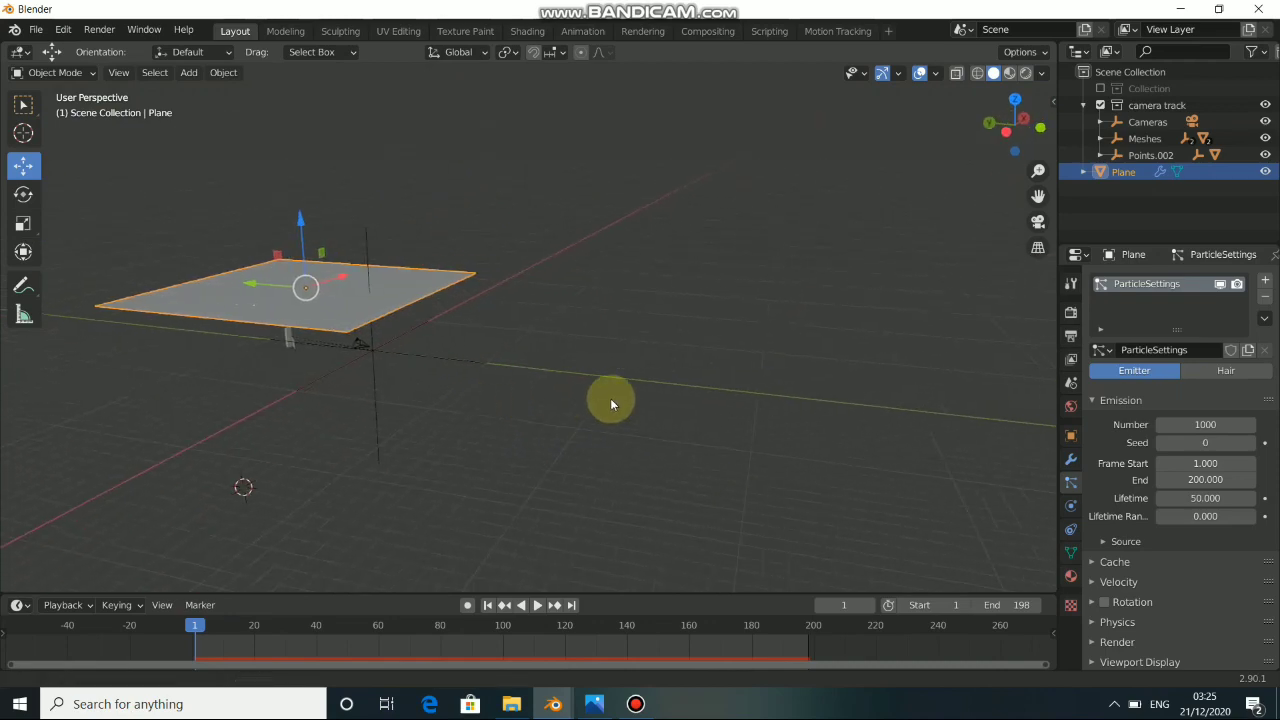
pyautogui.moveTo(693, 400); pyautogui.dragTo(663, 405, button='middle')
pyautogui.hotkey('shift', 'a')
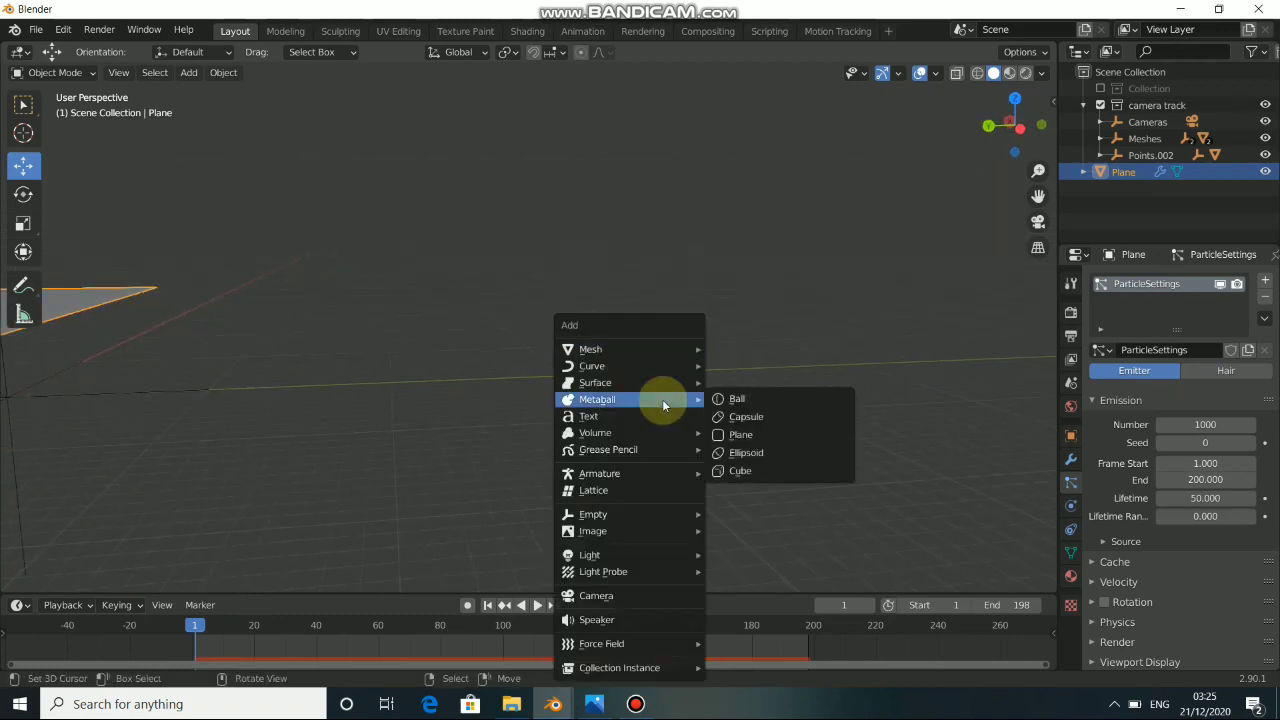
pyautogui.moveTo(670, 349)
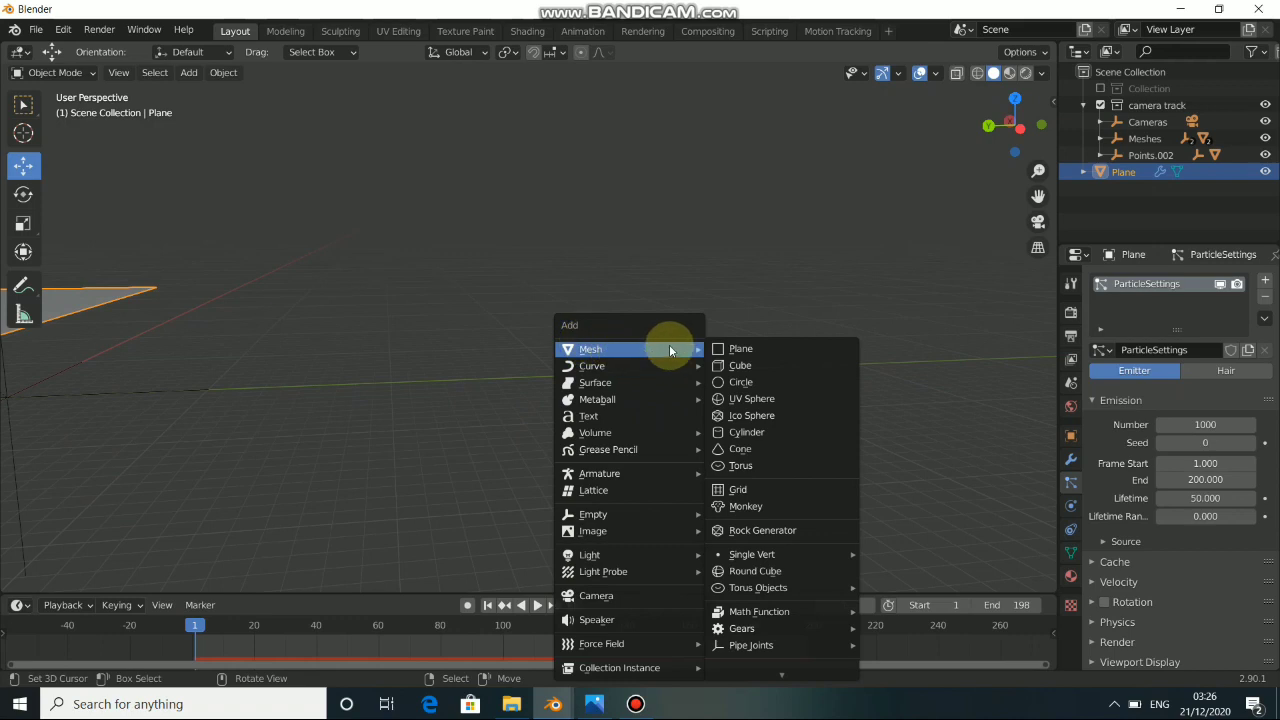
pyautogui.click(752, 416)
# Stretch the ico sphere along the Z axis to a little over twice its height
pyautogui.moveTo(621, 401); pyautogui.dragTo(607, 381, button='middle')
pyautogui.scroll(8, 610, 373)
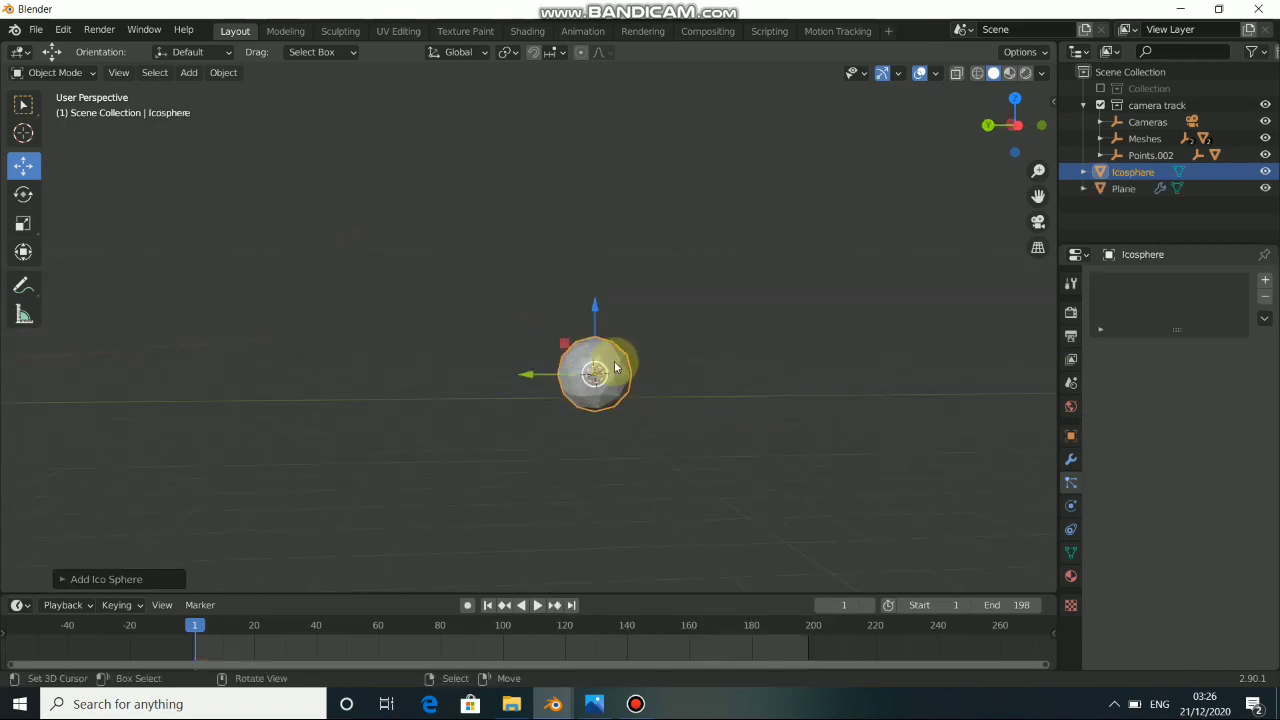
pyautogui.keyDown('shift'); pyautogui.moveTo(672, 406); pyautogui.dragTo(630, 362, button='middle'); pyautogui.keyUp('shift')
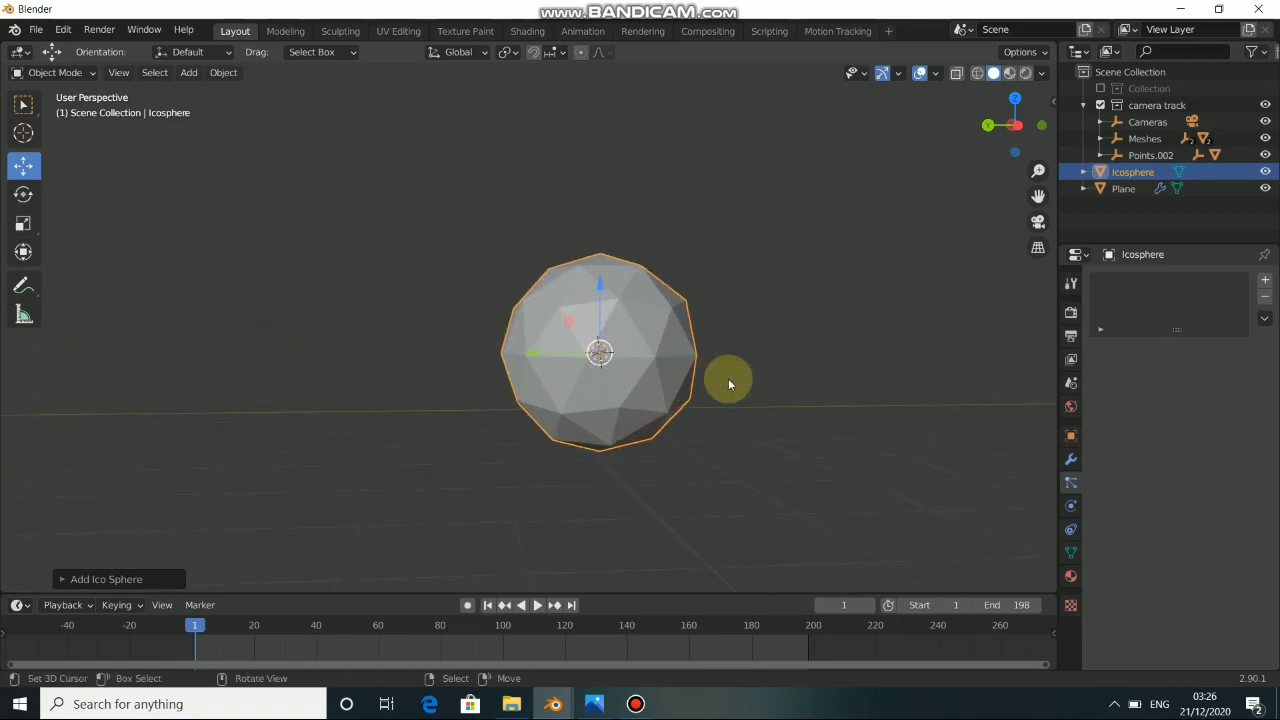
pyautogui.press('s')
pyautogui.press('z')
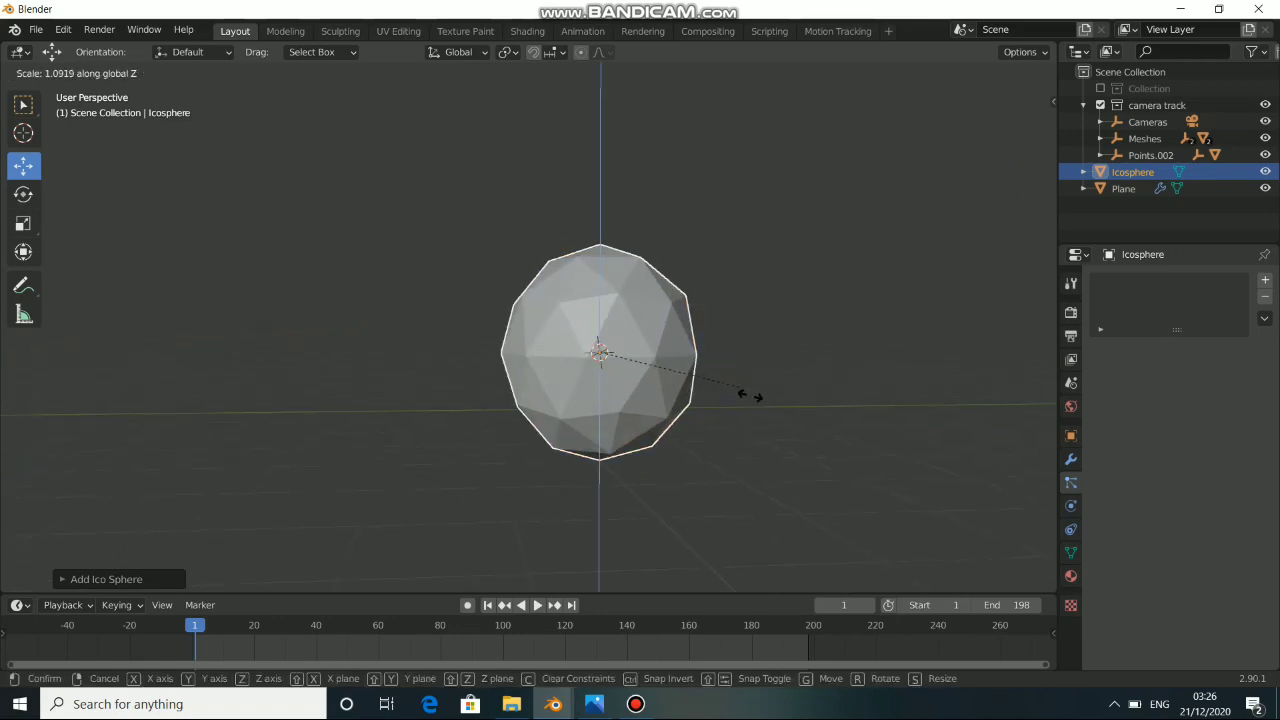
pyautogui.click(867, 472)
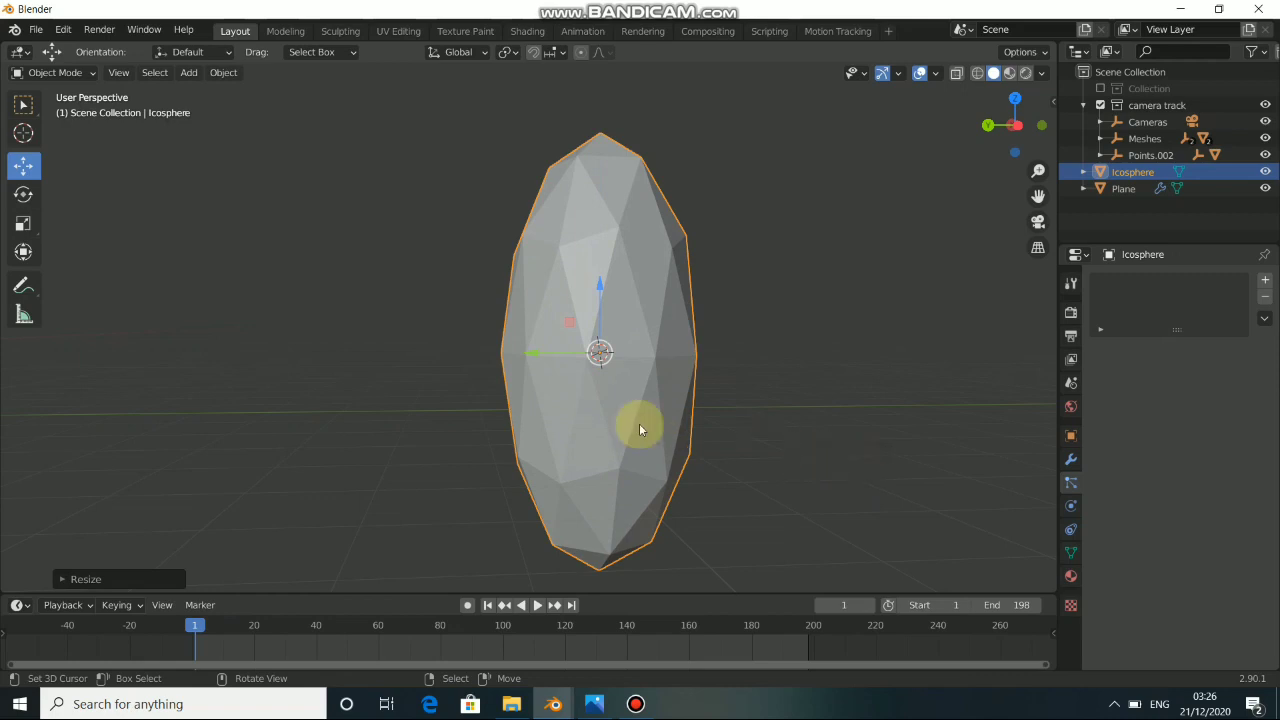
# Apply smooth shading to the stretched ico sphere
pyautogui.scroll(-5, 602, 413)
pyautogui.scroll(3, 567, 396)
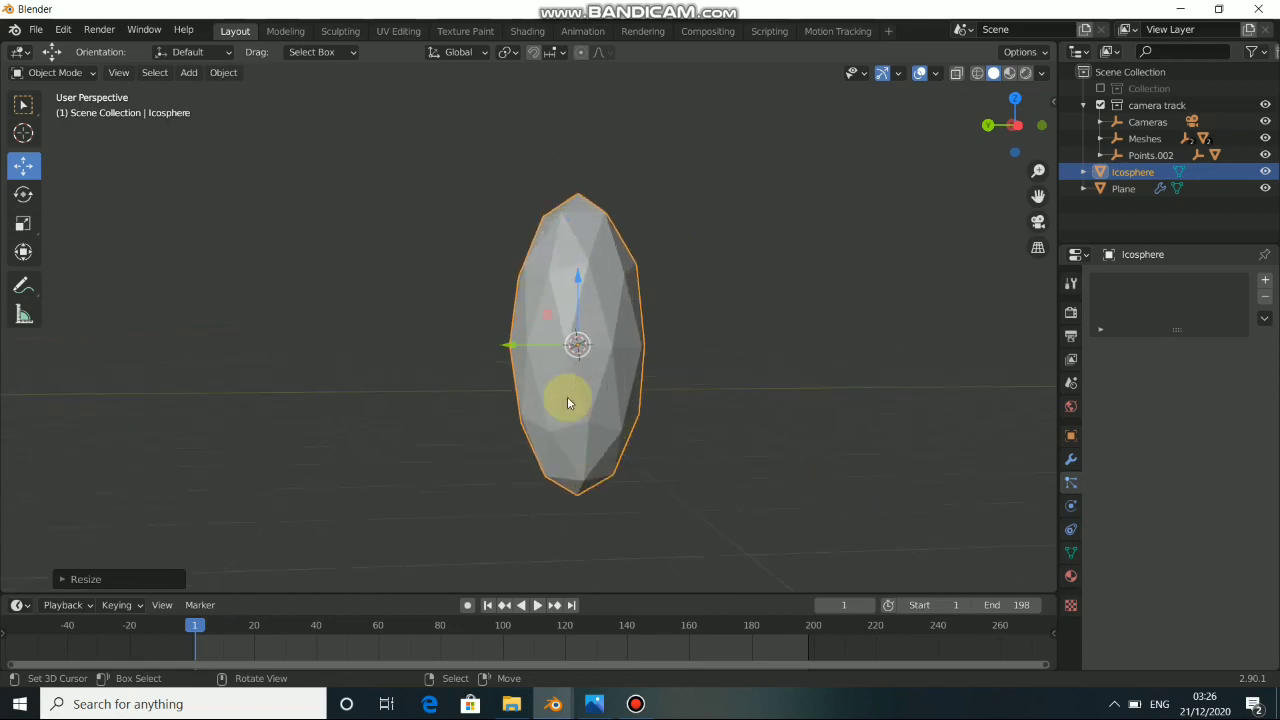
pyautogui.rightClick(567, 403)
pyautogui.click(566, 400)
pyautogui.scroll(-4, 457, 352)
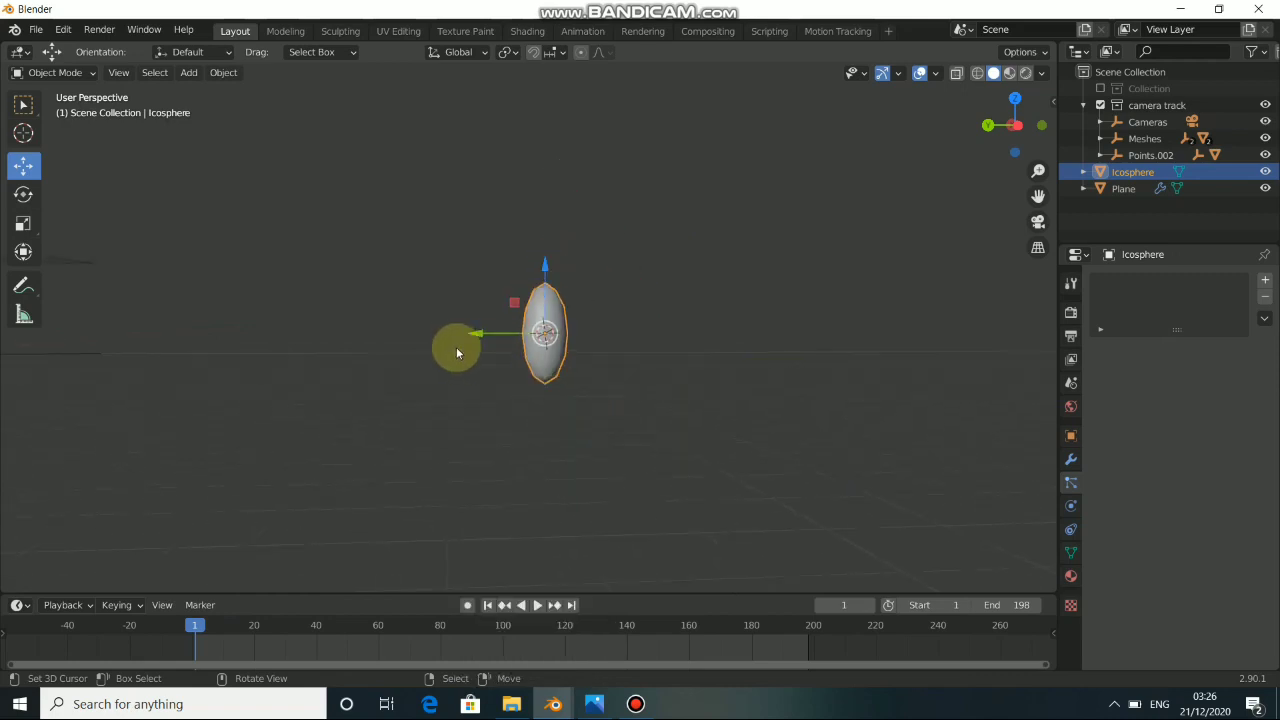
# Scale the ico sphere down uniformly on all axes to make it a smaller raindrop shape
pyautogui.scroll(-2, 433, 356)
pyautogui.keyDown('shift'); pyautogui.moveTo(317, 337); pyautogui.dragTo(528, 405, button='middle'); pyautogui.keyUp('shift')
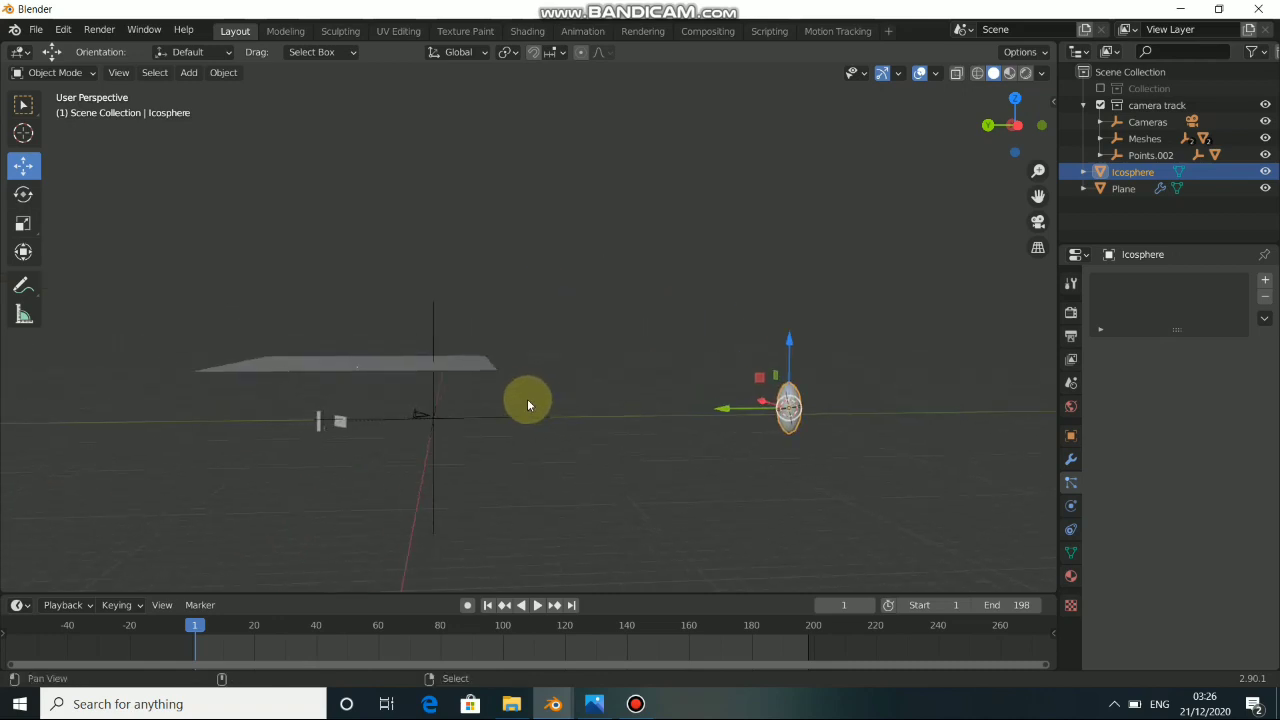
pyautogui.scroll(5, 670, 410)
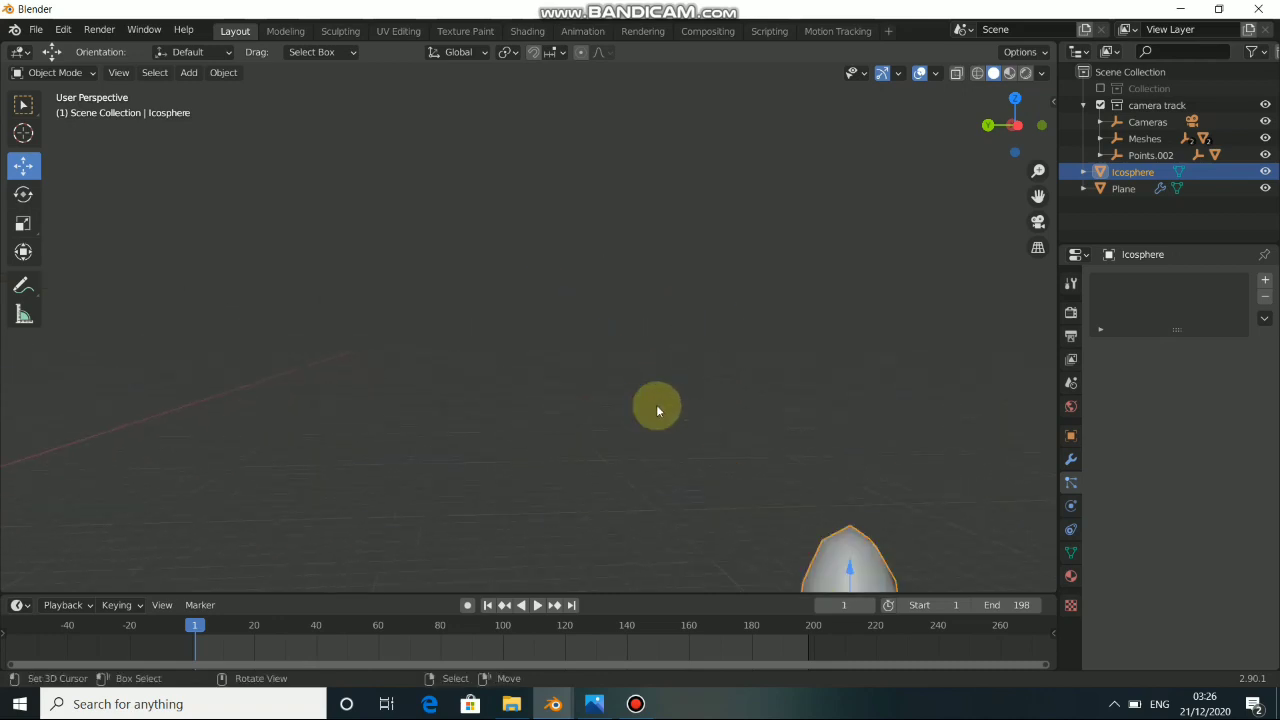
pyautogui.keyDown('shift'); pyautogui.moveTo(656, 406); pyautogui.dragTo(568, 289, button='middle'); pyautogui.keyUp('shift')
pyautogui.press('s')
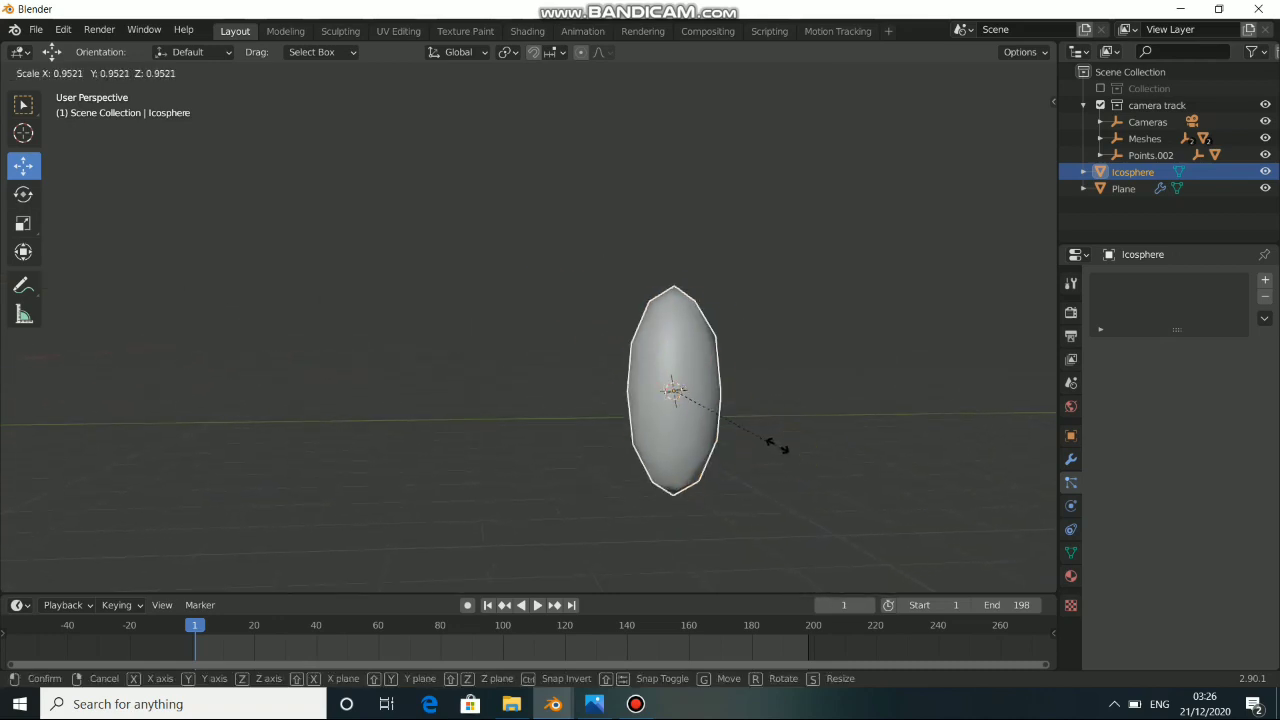
pyautogui.click(745, 422)
# Select the plane and set its particle system to render as Object
pyautogui.scroll(-5, 400, 366)
pyautogui.keyDown('shift'); pyautogui.moveTo(370, 357); pyautogui.dragTo(484, 374, button='middle'); pyautogui.keyUp('shift')
pyautogui.scroll(-3, 478, 376)
pyautogui.keyDown('shift'); pyautogui.moveTo(403, 394); pyautogui.dragTo(477, 429, button='middle'); pyautogui.keyUp('shift')
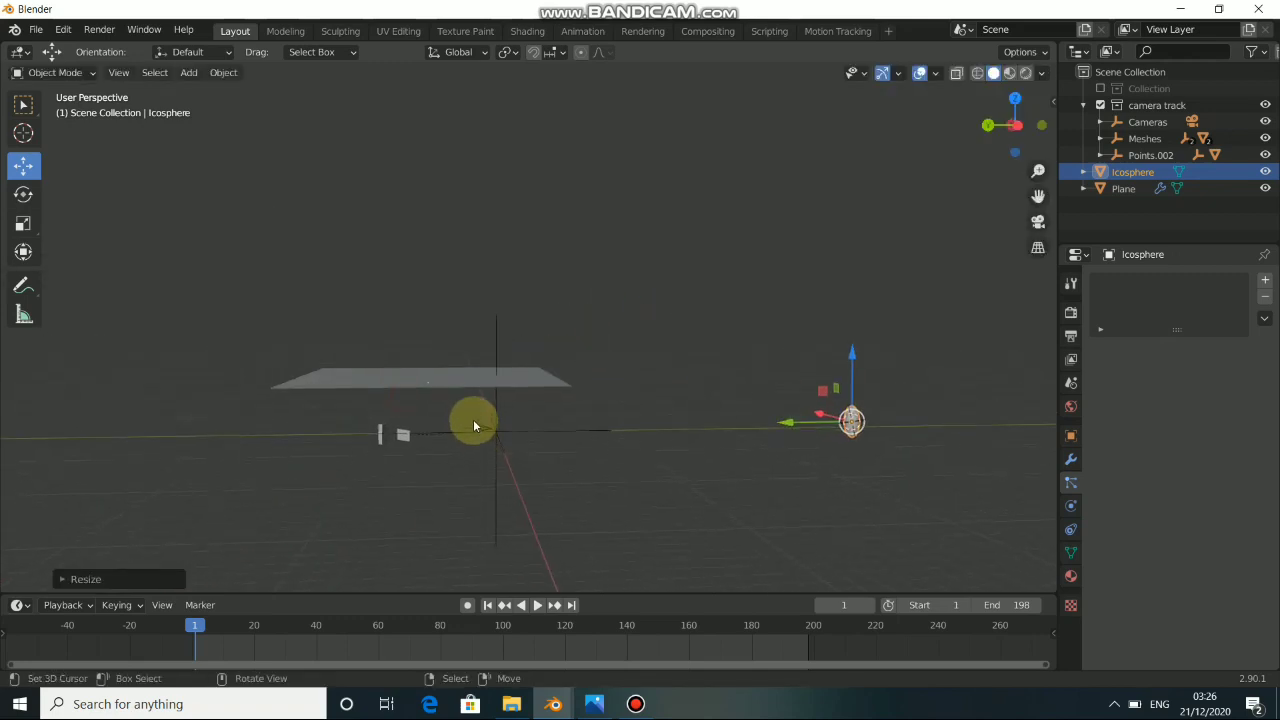
pyautogui.click(457, 378)
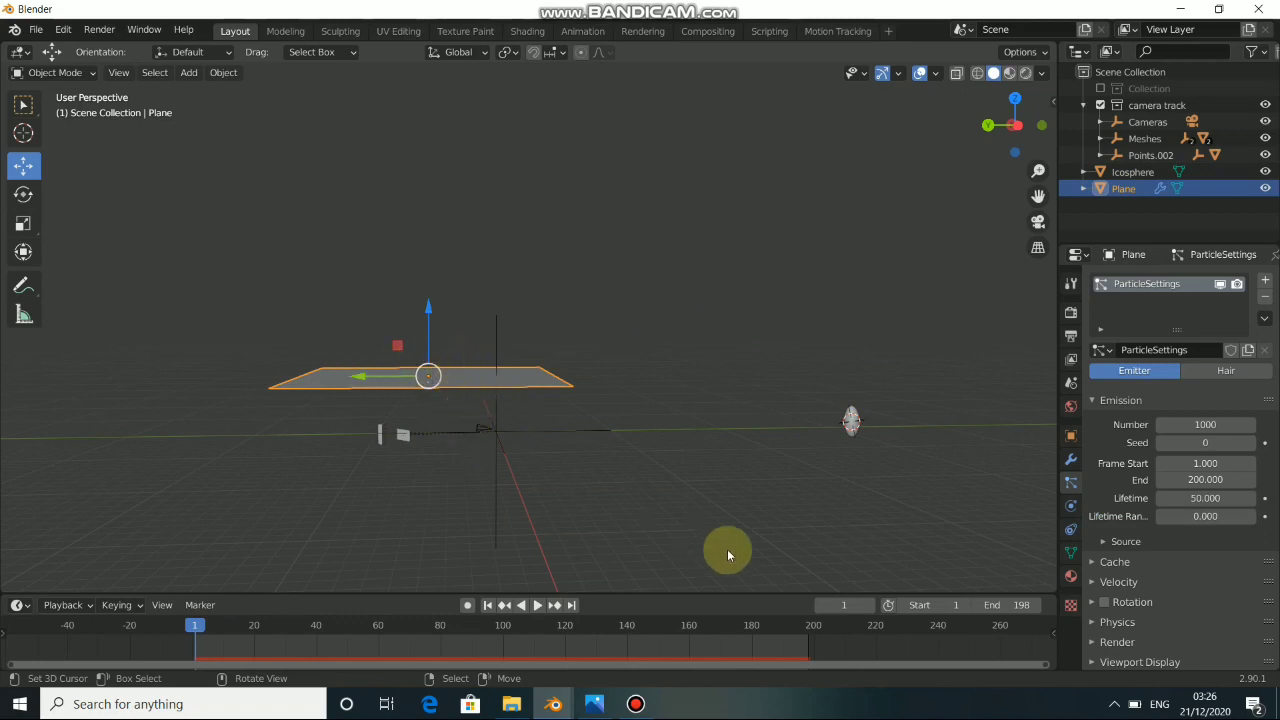
pyautogui.scroll(-2, 1158, 522)
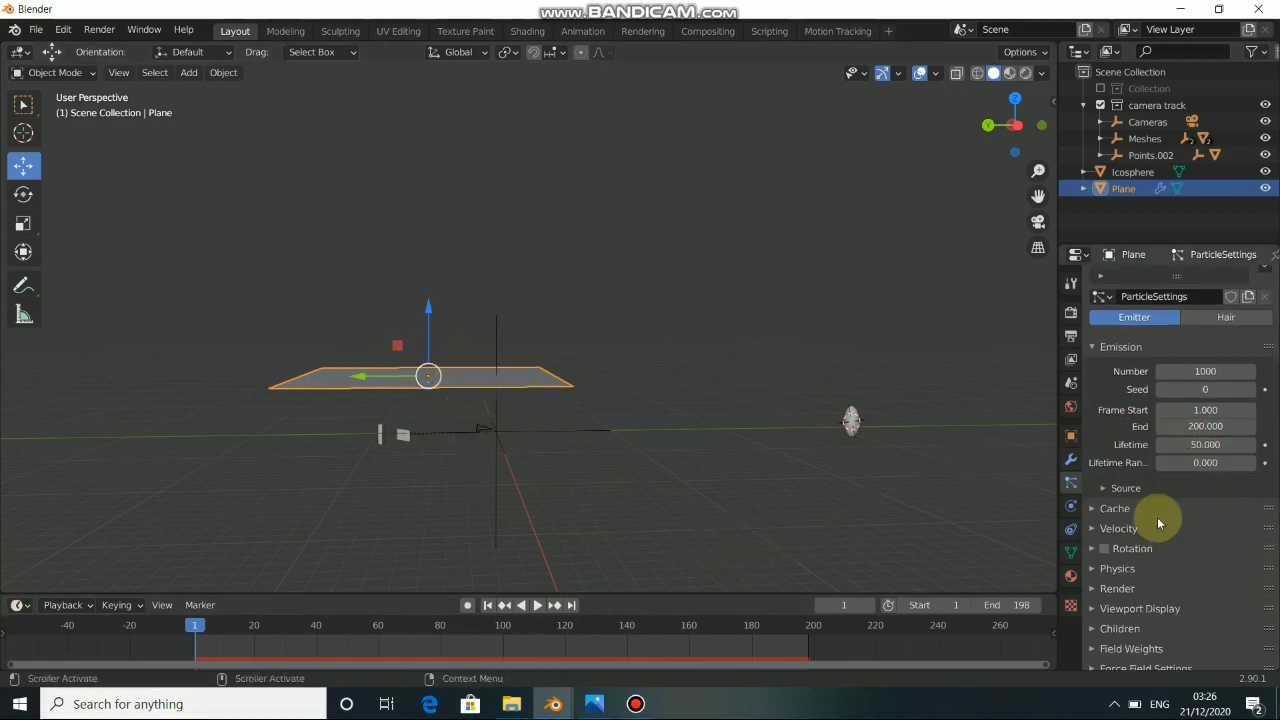
pyautogui.scroll(-3, 1157, 517)
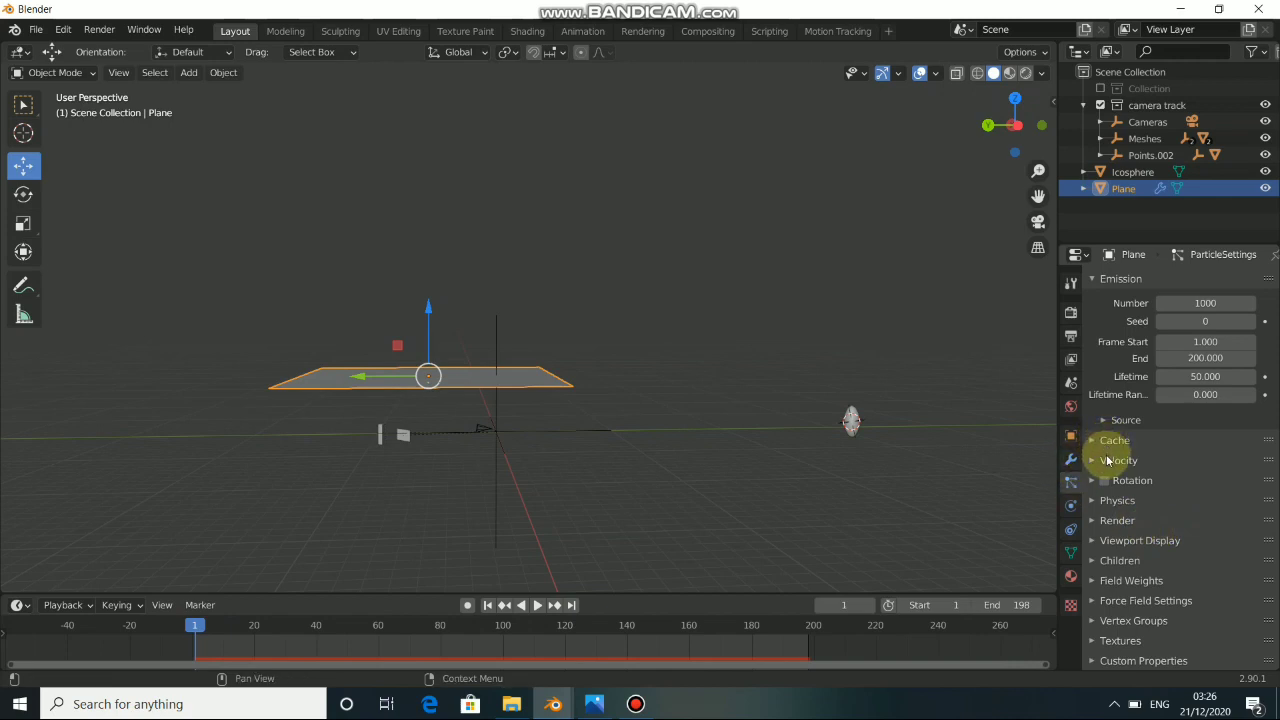
pyautogui.click(1095, 523)
pyautogui.scroll(-3, 1128, 528)
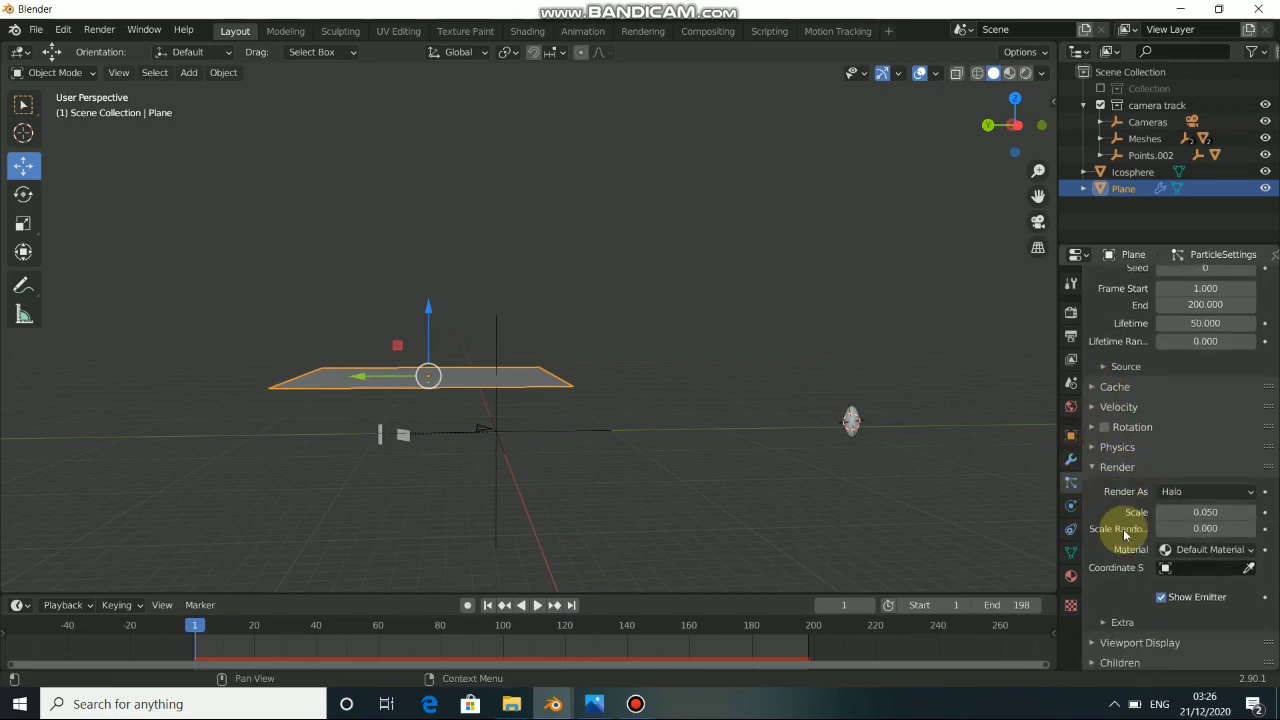
pyautogui.click(1188, 466)
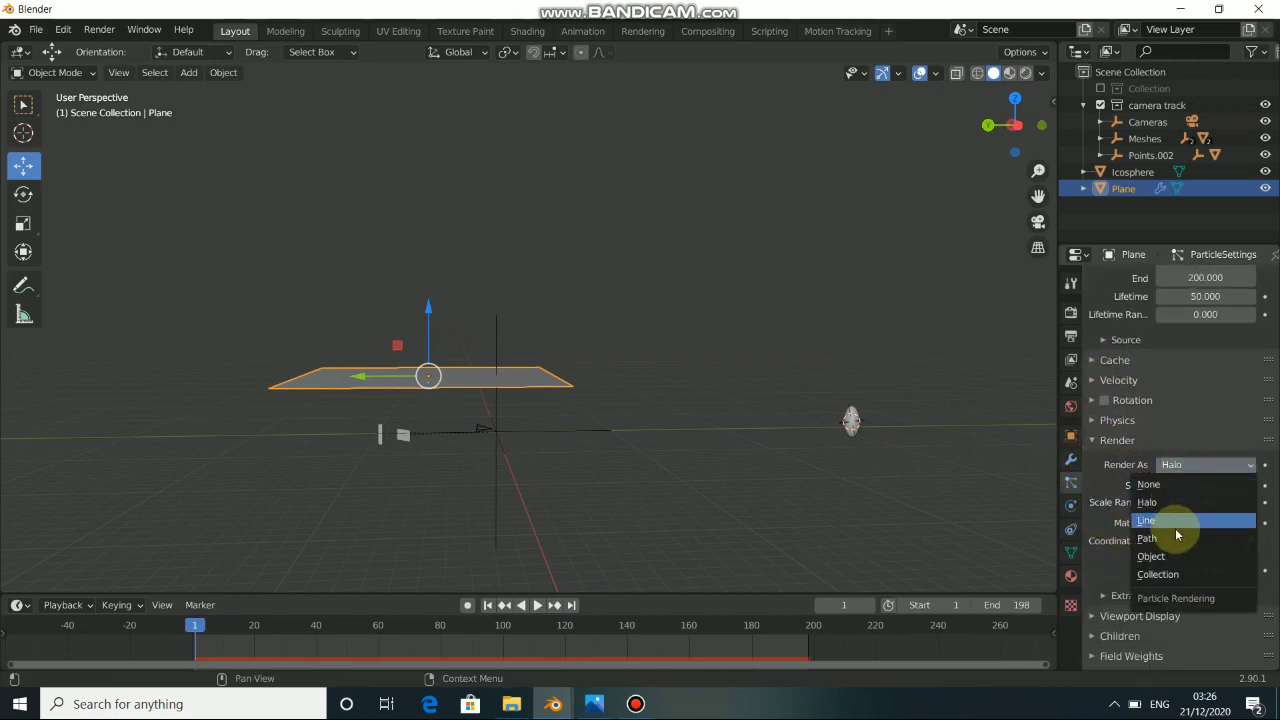
pyautogui.click(1160, 557)
# Assign the Icosphere as the instance object of the plane's particles
pyautogui.scroll(-1, 1178, 560)
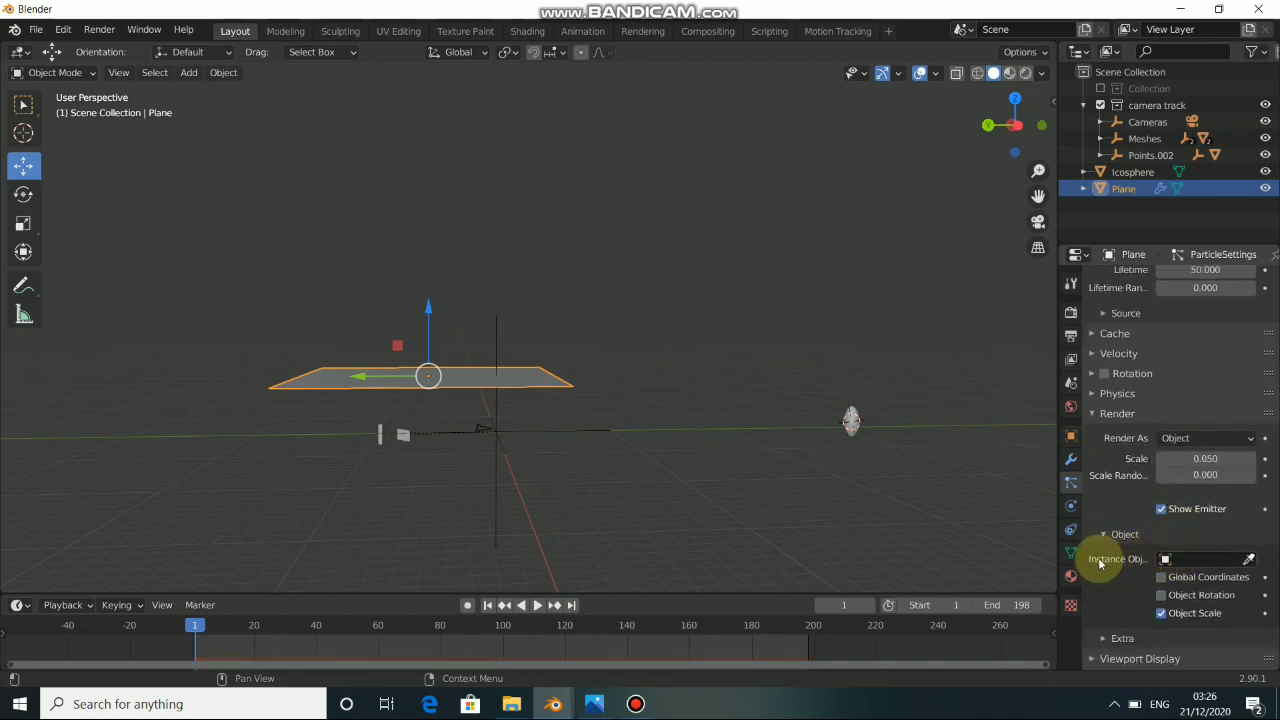
pyautogui.click(1210, 560)
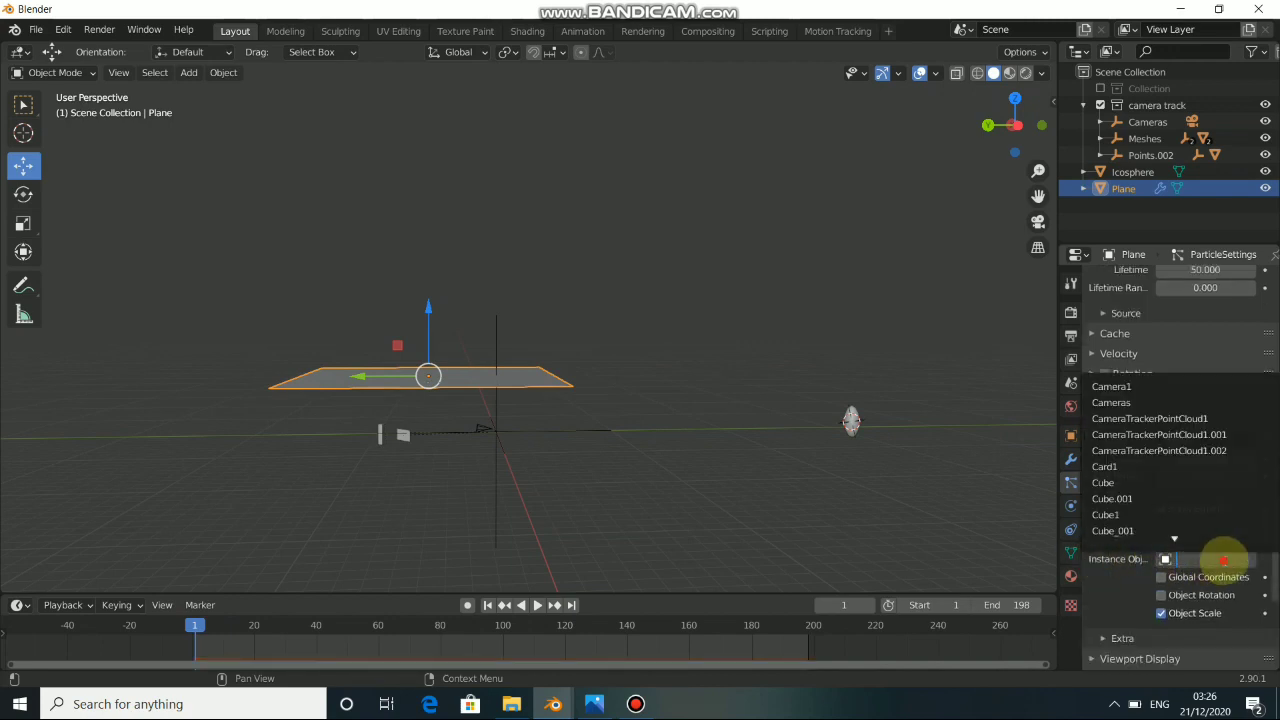
pyautogui.click(1134, 588)
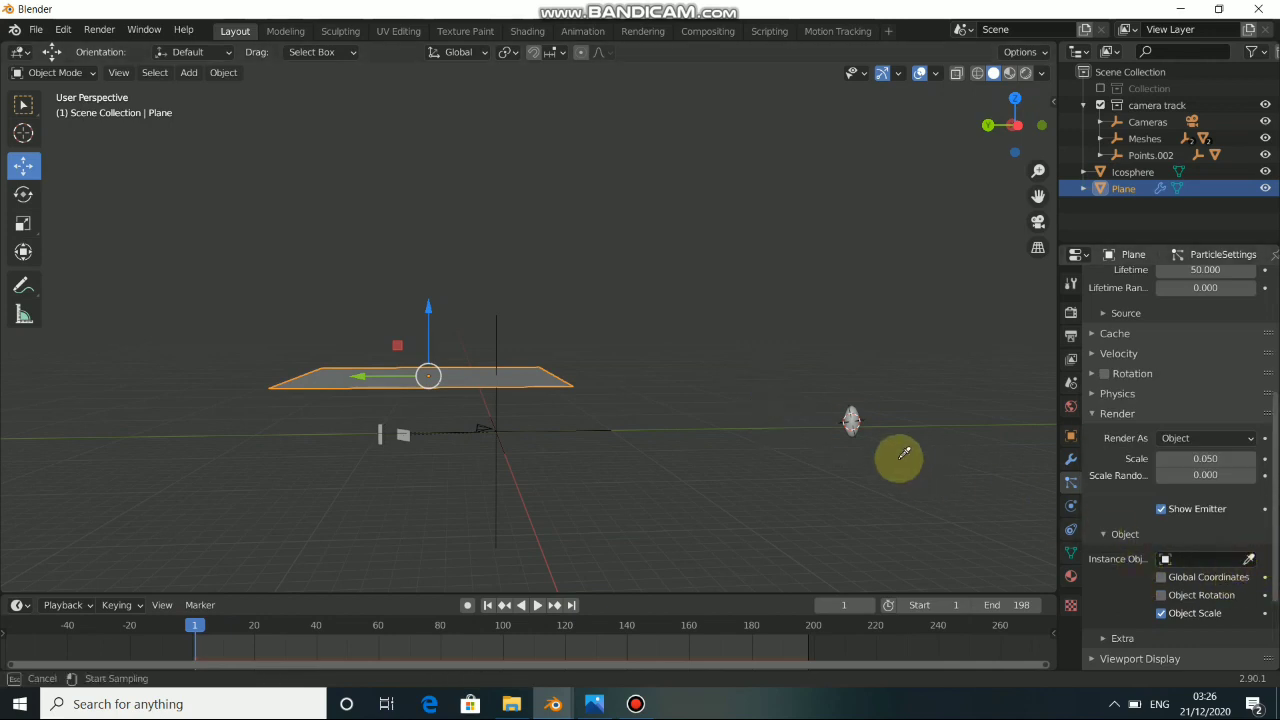
pyautogui.click(852, 418)
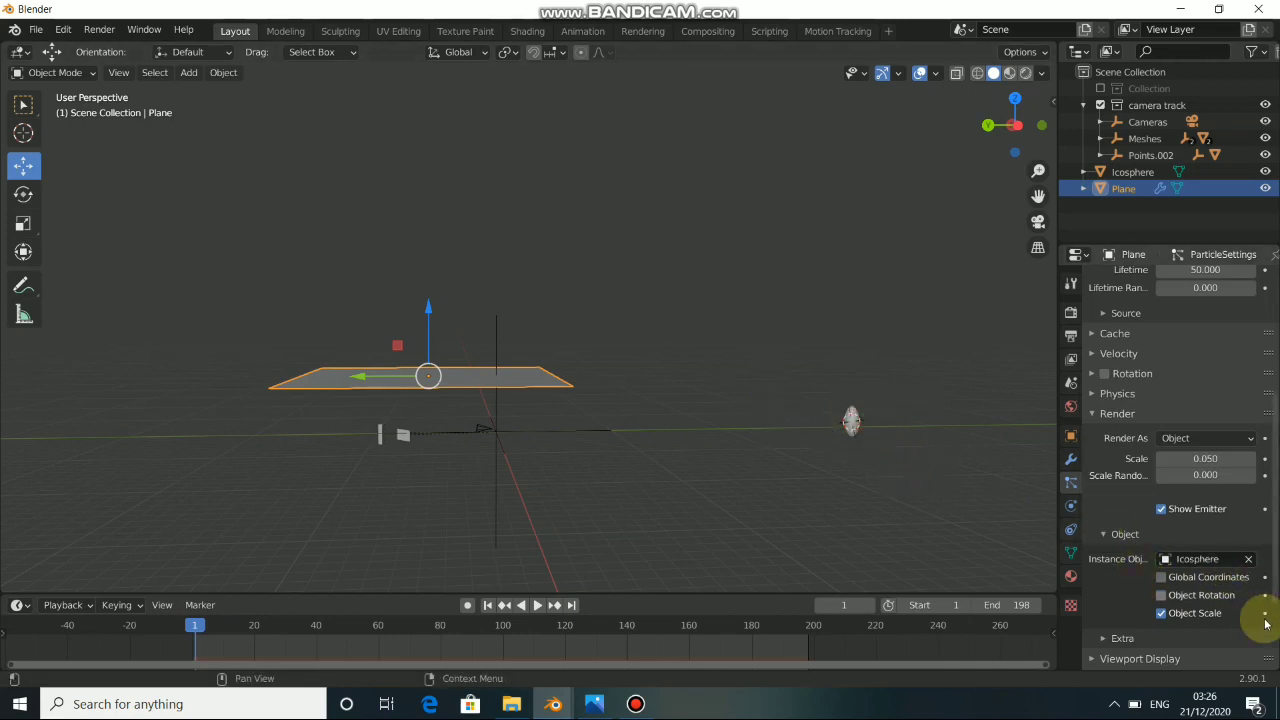
# Play the particle animation, check the falling drops through the camera view, and return to the first frame
pyautogui.scroll(-2, 1100, 600)
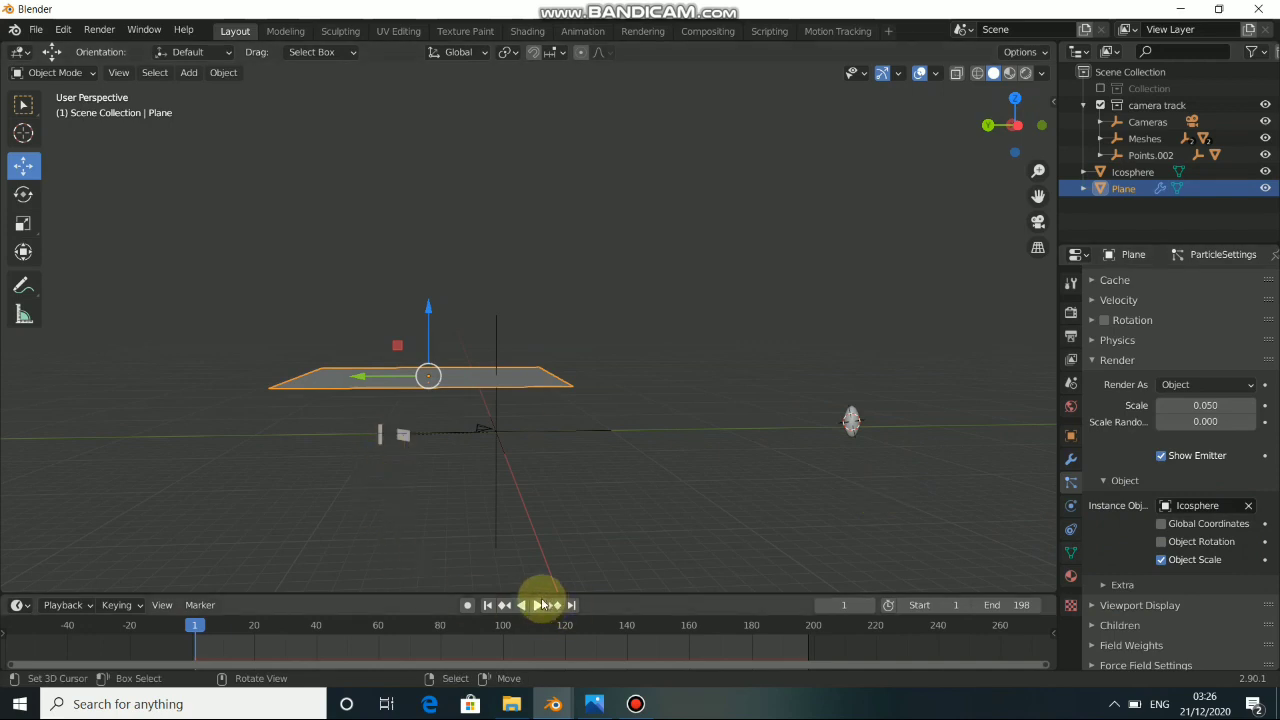
pyautogui.click(541, 604)
pyautogui.scroll(6, 376, 436)
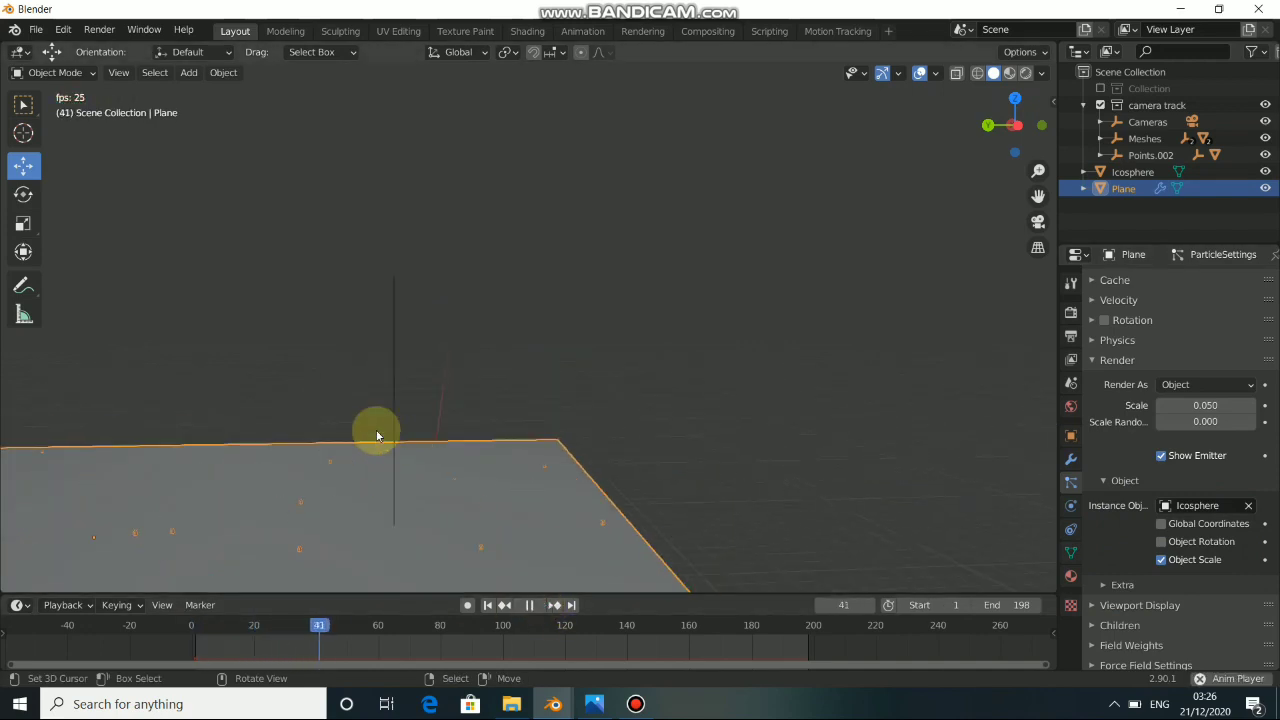
pyautogui.keyDown('shift'); pyautogui.moveTo(358, 488); pyautogui.dragTo(692, 135, button='middle'); pyautogui.keyUp('shift')
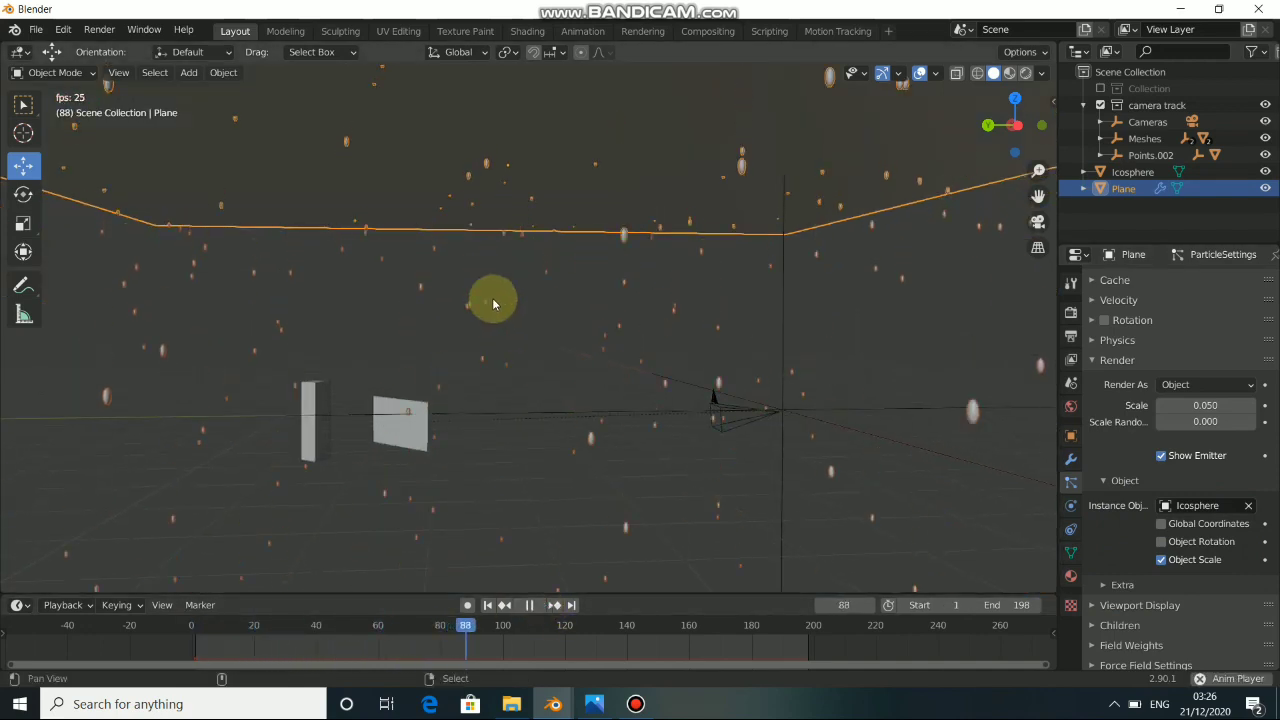
pyautogui.press('KP_0')
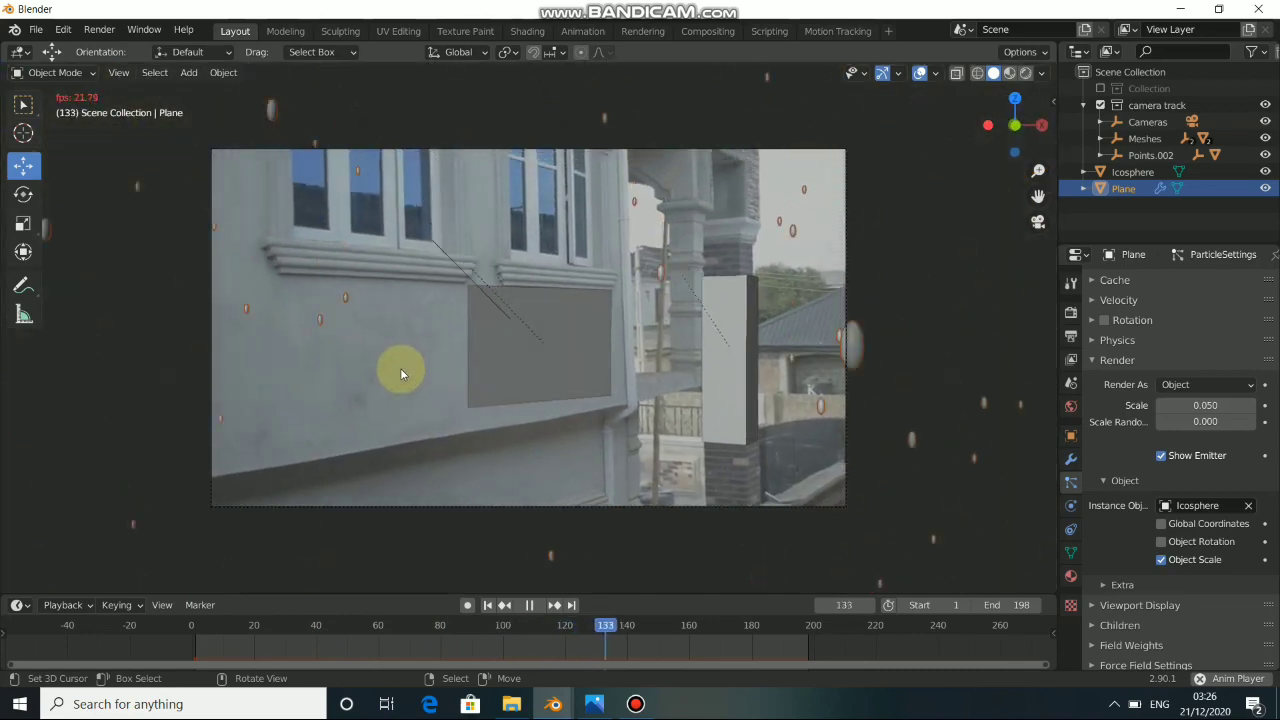
pyautogui.click(529, 605)
pyautogui.click(488, 605)
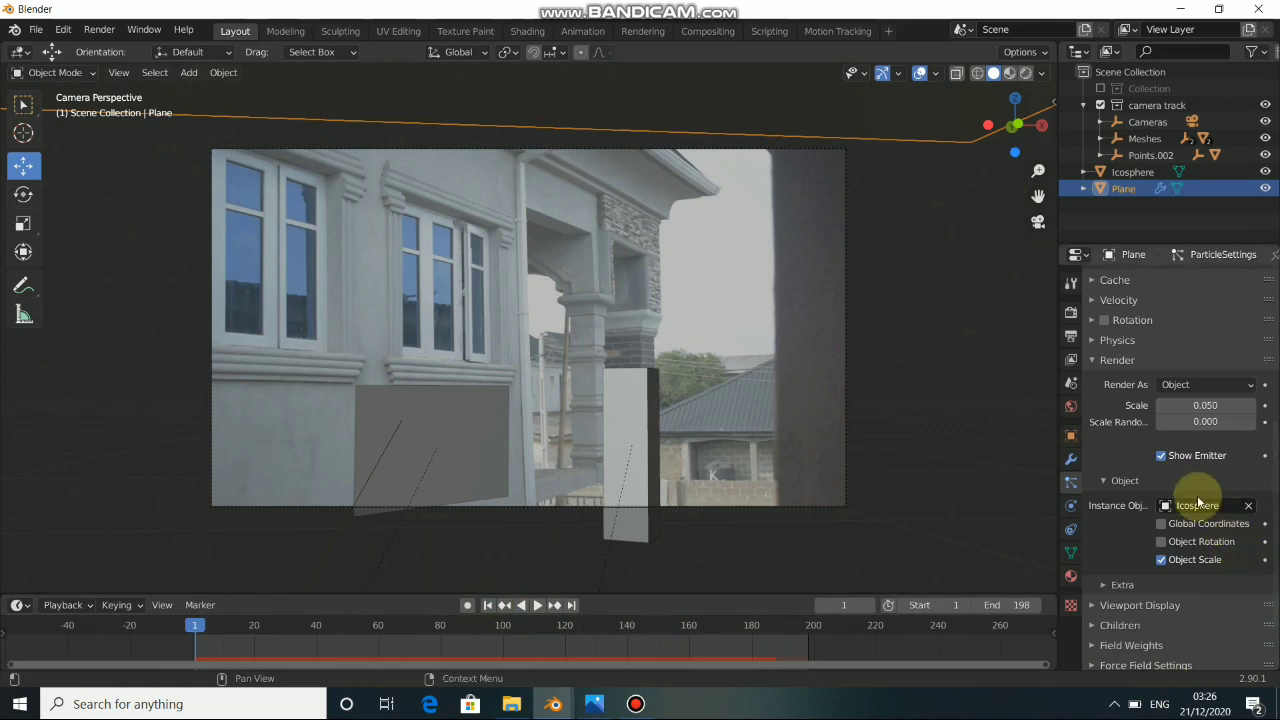
# Set the plane's particle emission number to 5000 and play the rain through the camera from the first frame
pyautogui.scroll(6, 1199, 502)
pyautogui.scroll(2, 1210, 435)
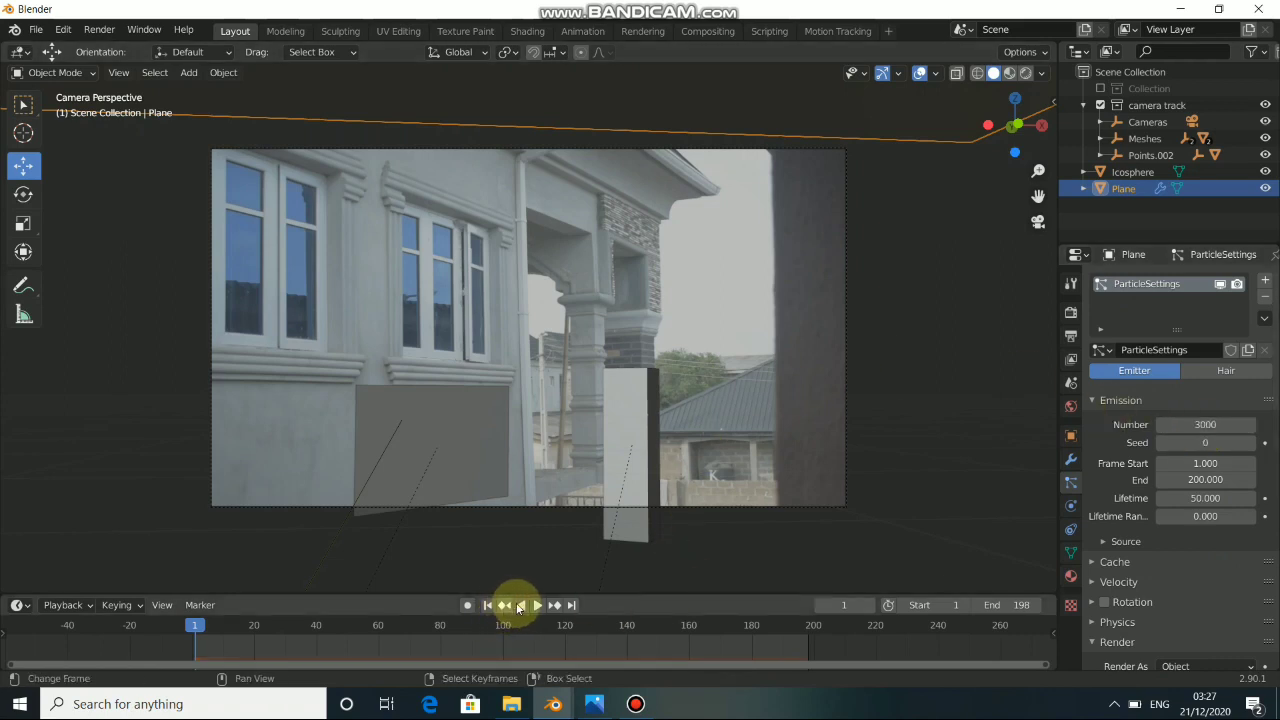
pyautogui.click(539, 605)
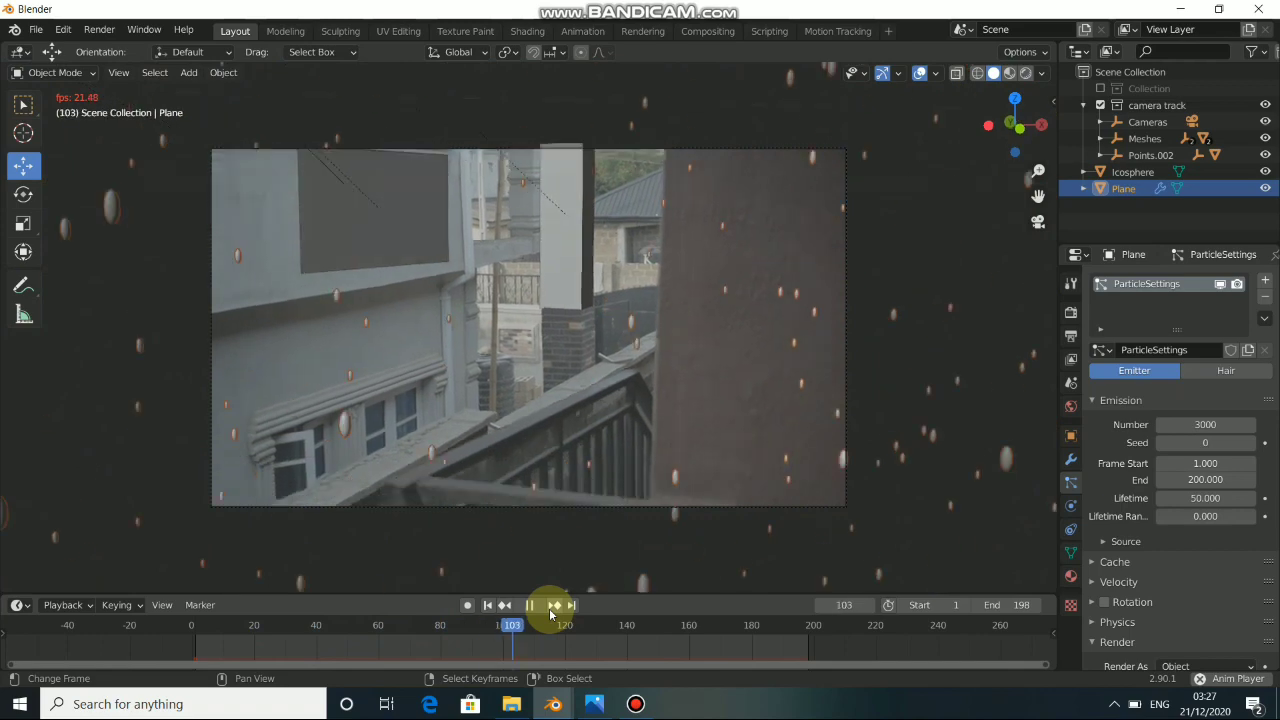
pyautogui.click(539, 605)
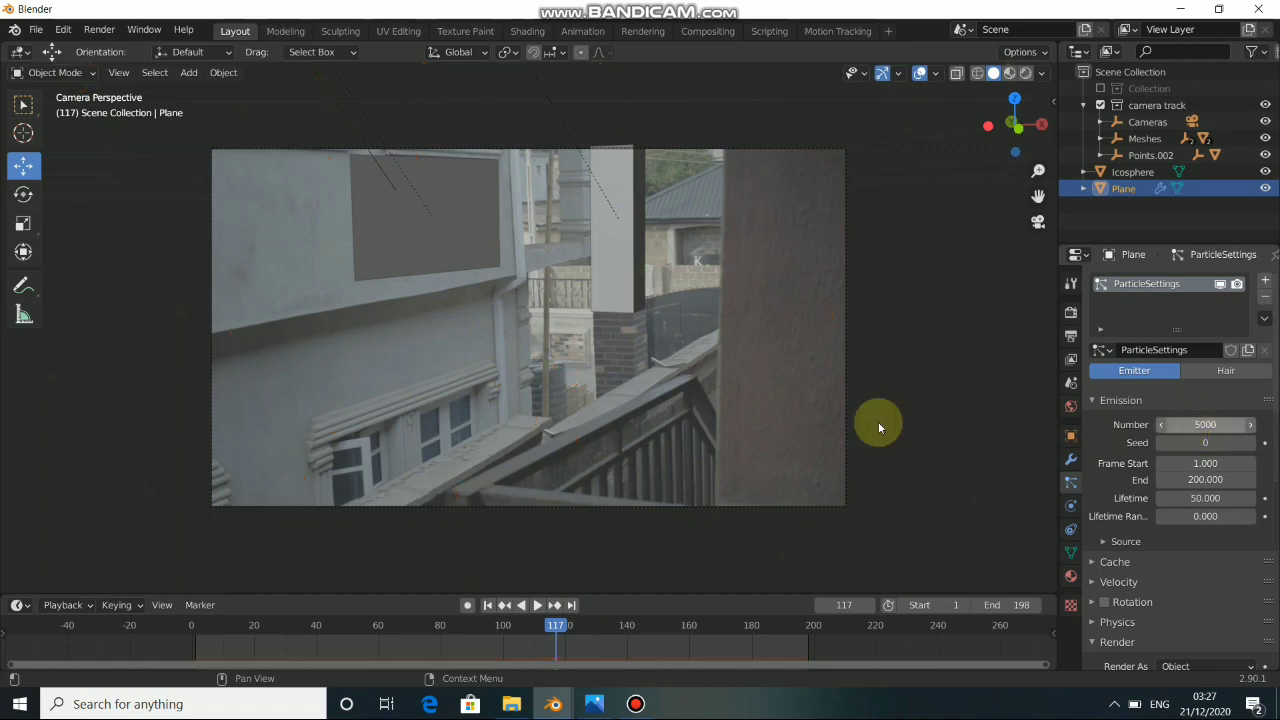
pyautogui.click(487, 605)
pyautogui.click(537, 605)
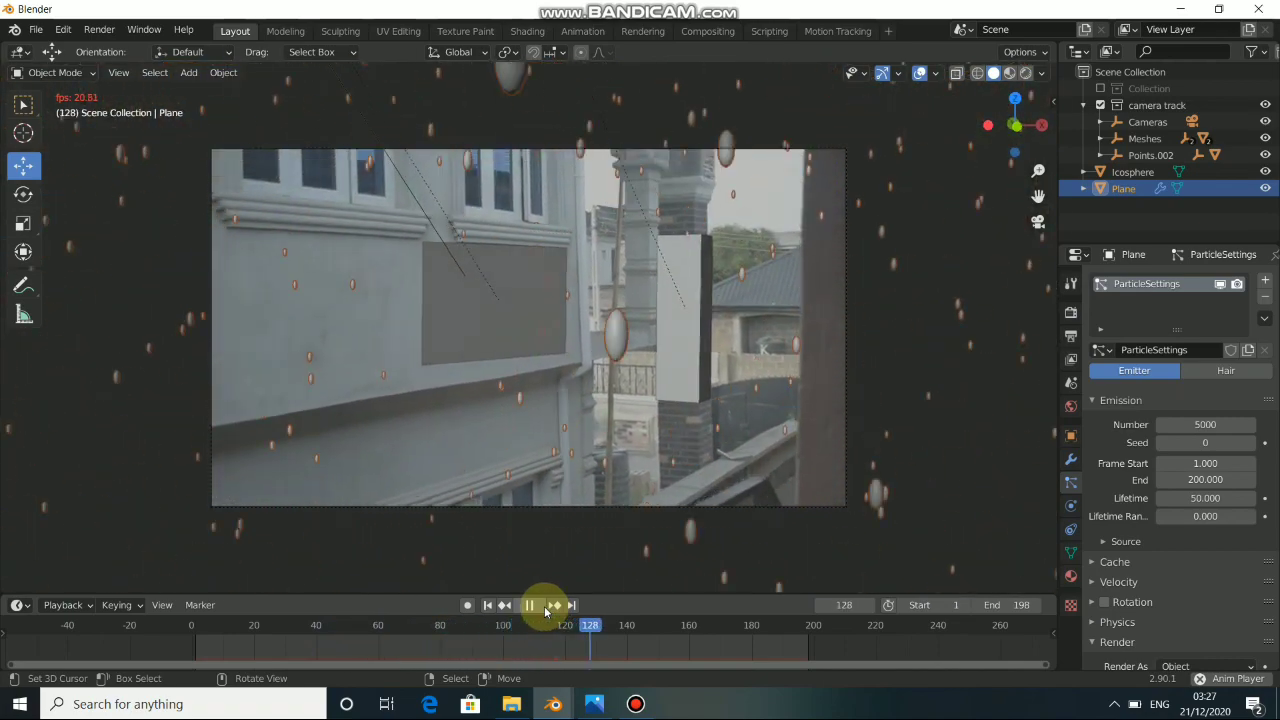
pyautogui.click(520, 606)
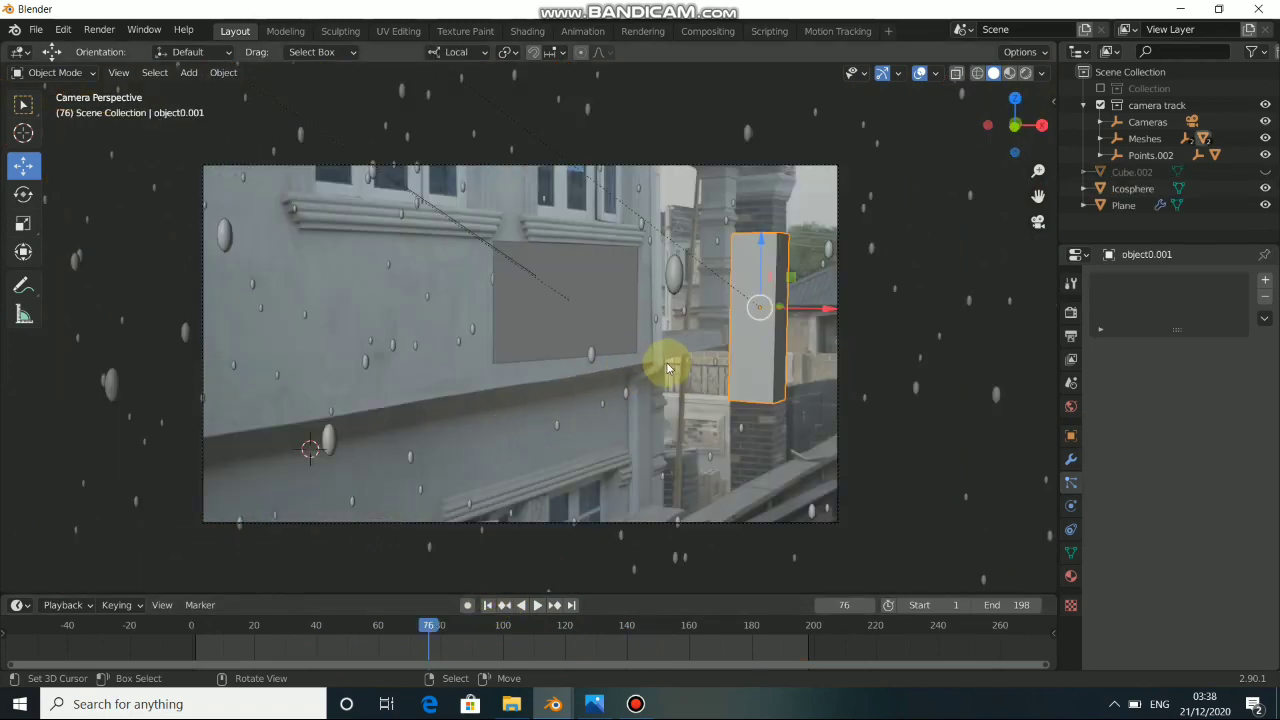
# Hide the flat tracking test object on the house wall below the windows
pyautogui.scroll(3, 706, 320)
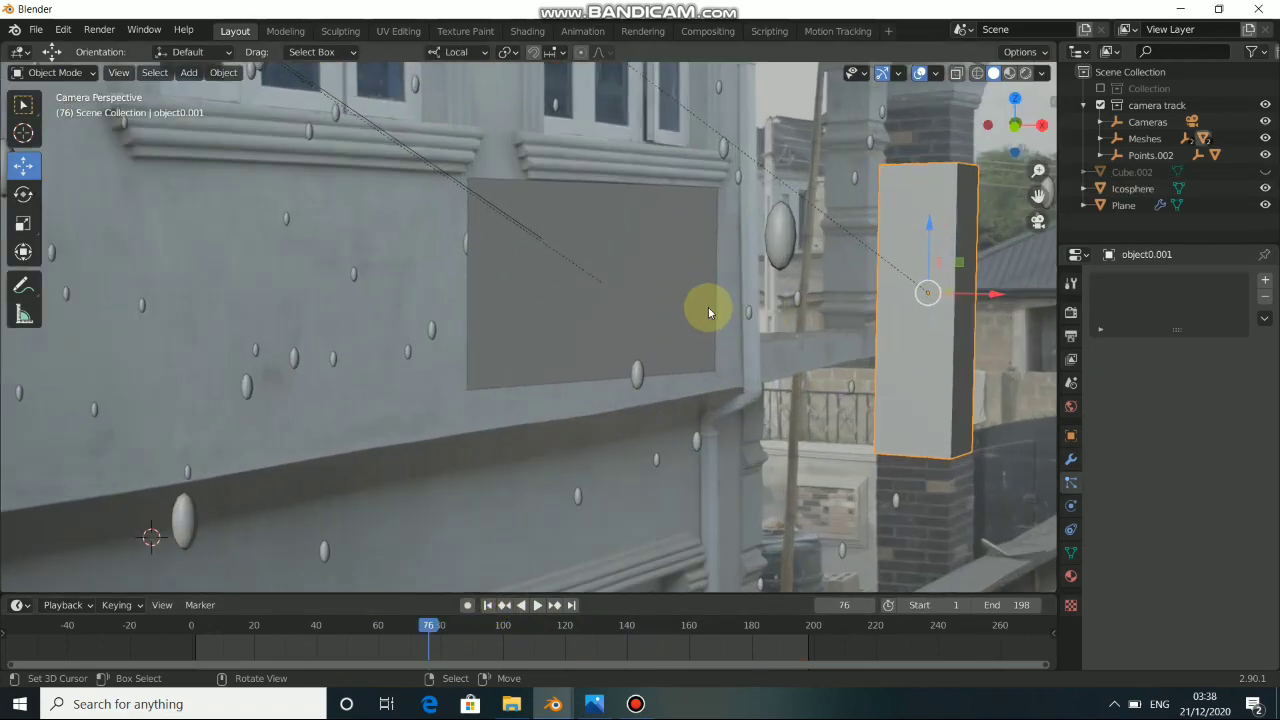
pyautogui.click(614, 297)
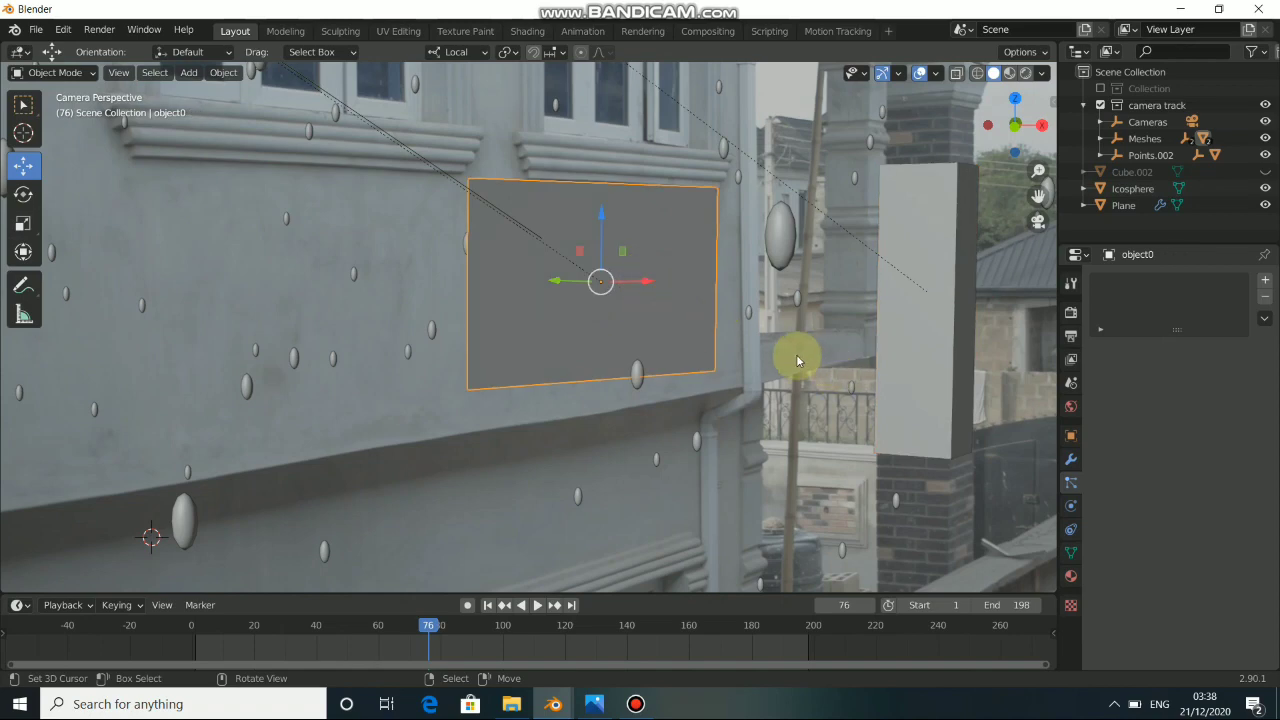
pyautogui.keyDown('shift'); pyautogui.moveTo(849, 314); pyautogui.dragTo(700, 363, button='middle'); pyautogui.keyUp('shift')
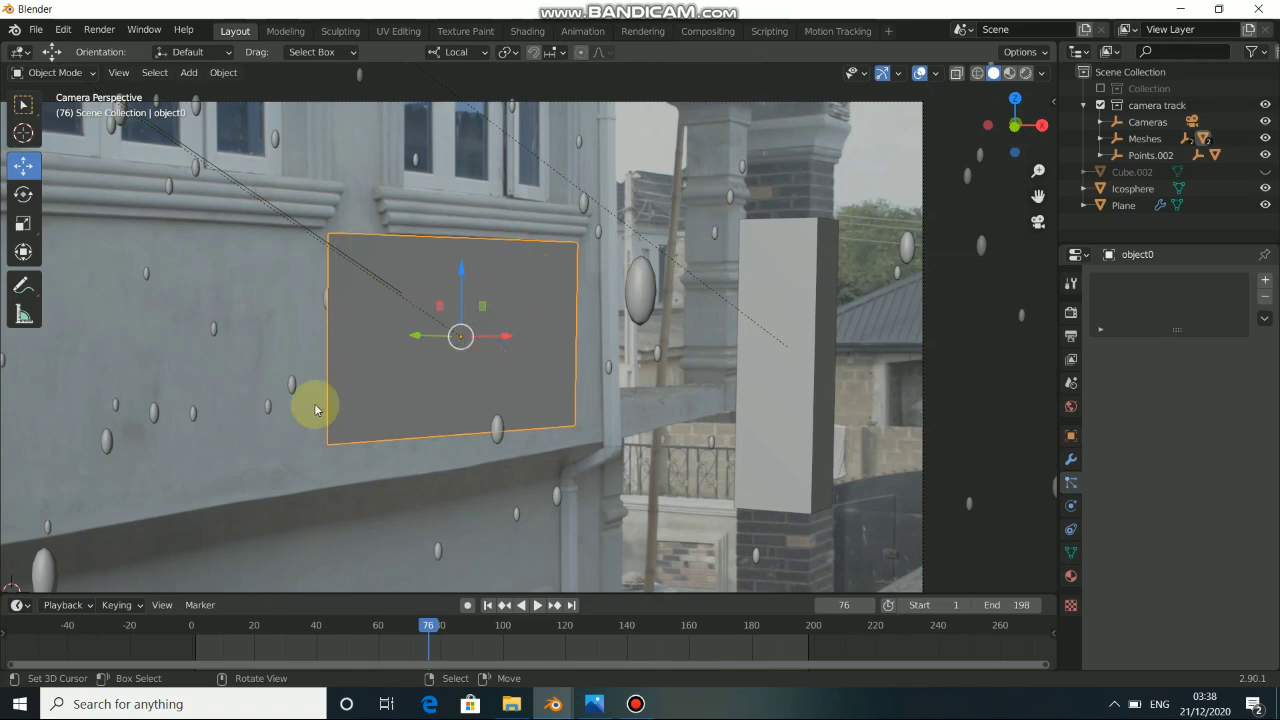
pyautogui.press('h')
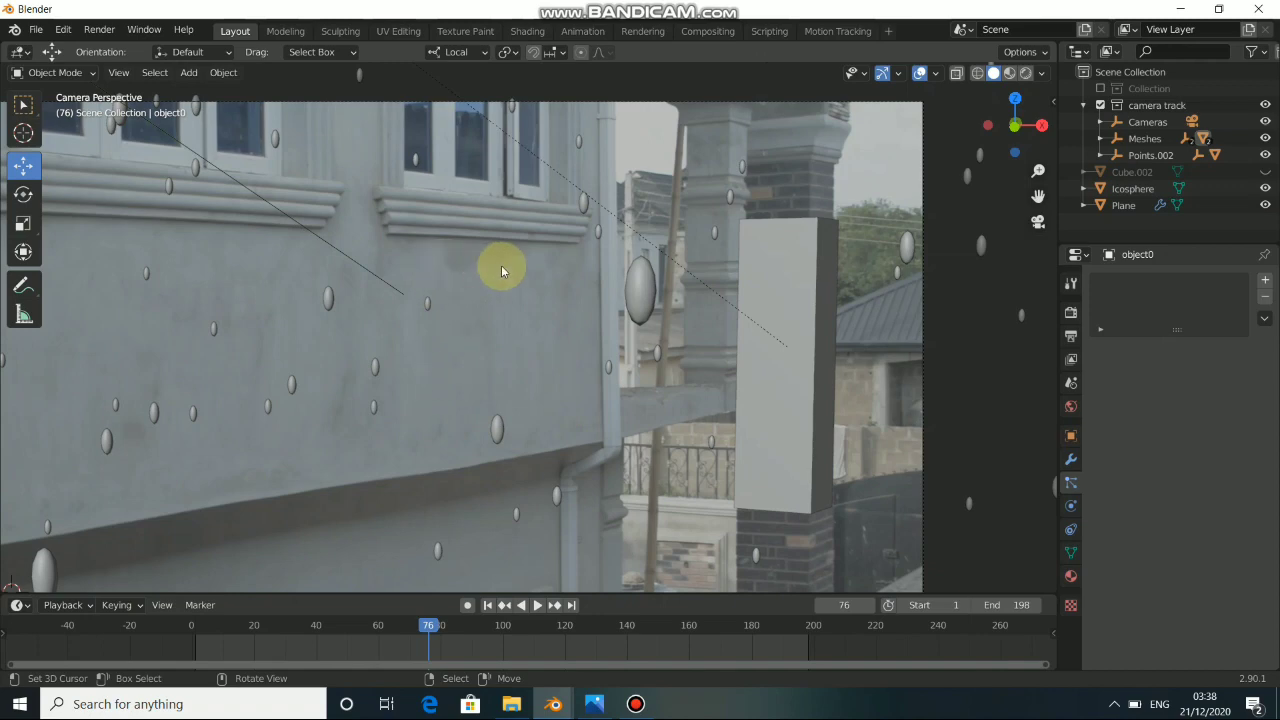
# Scrub the timeline forward to frame 104 and back to frame 78 to inspect the scene through the camera
pyautogui.scroll(-4, 501, 265)
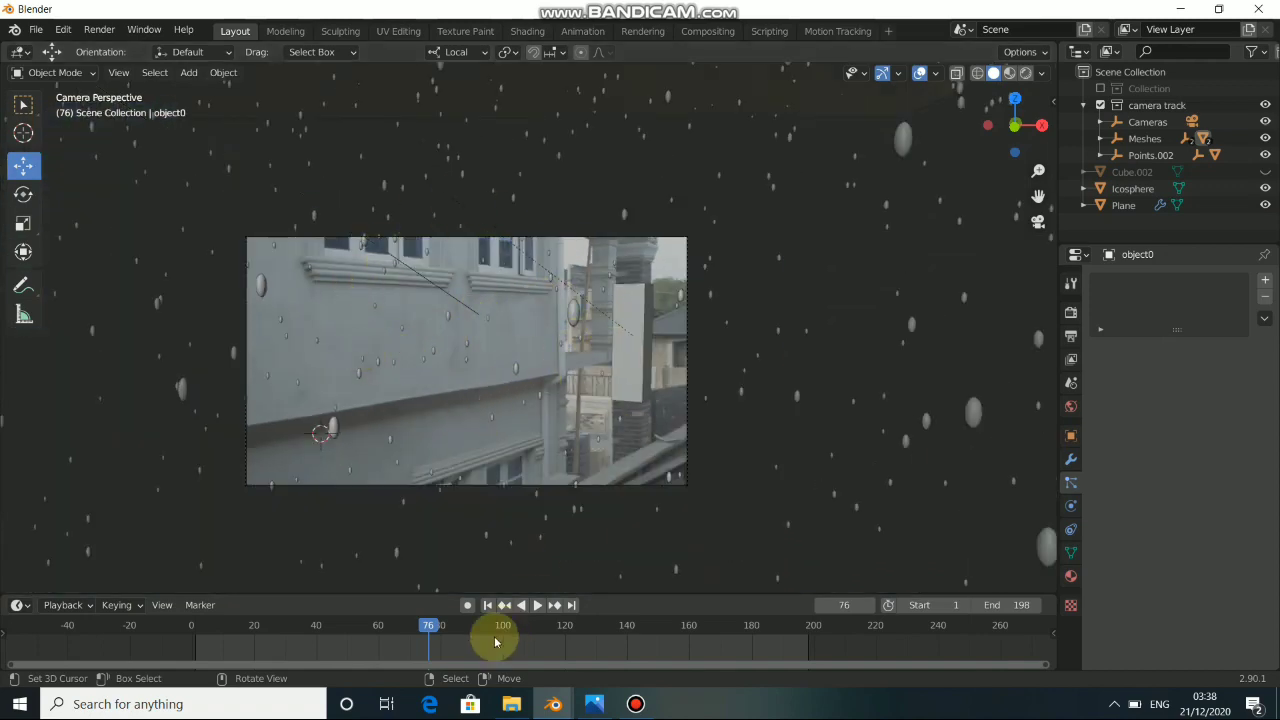
pyautogui.moveTo(443, 634); pyautogui.dragTo(514, 634)
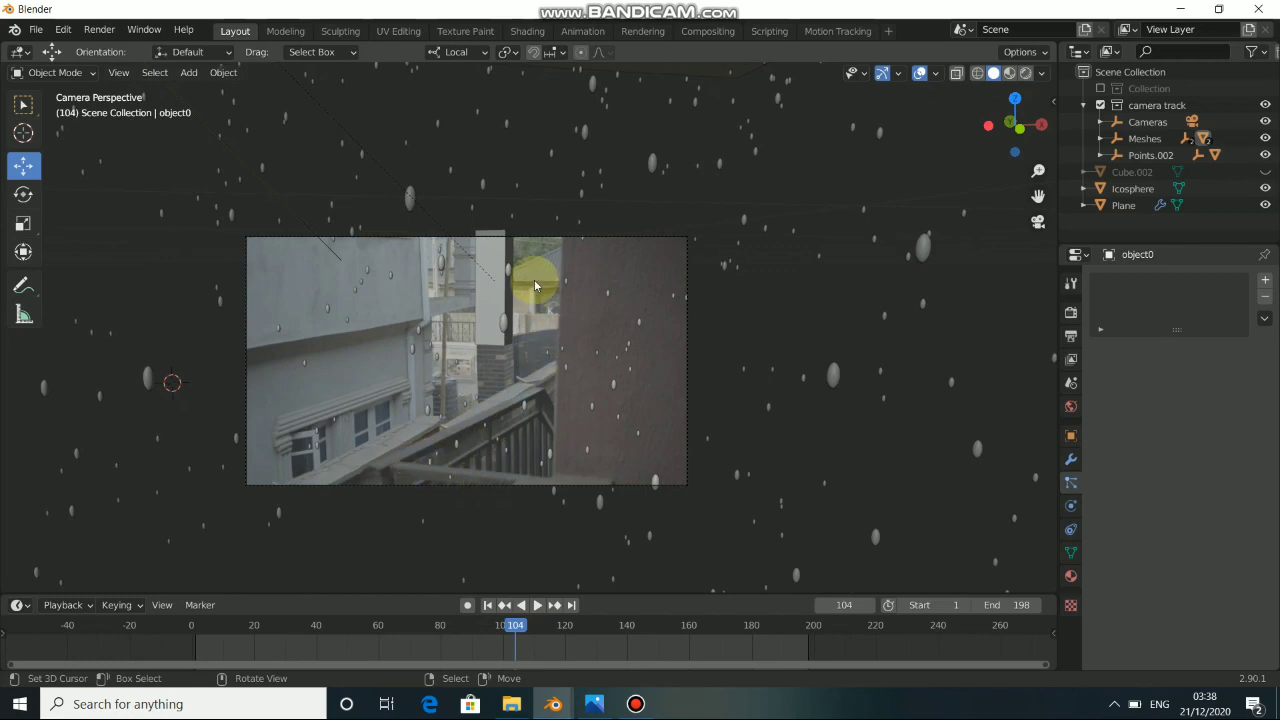
pyautogui.moveTo(510, 634); pyautogui.dragTo(434, 630)
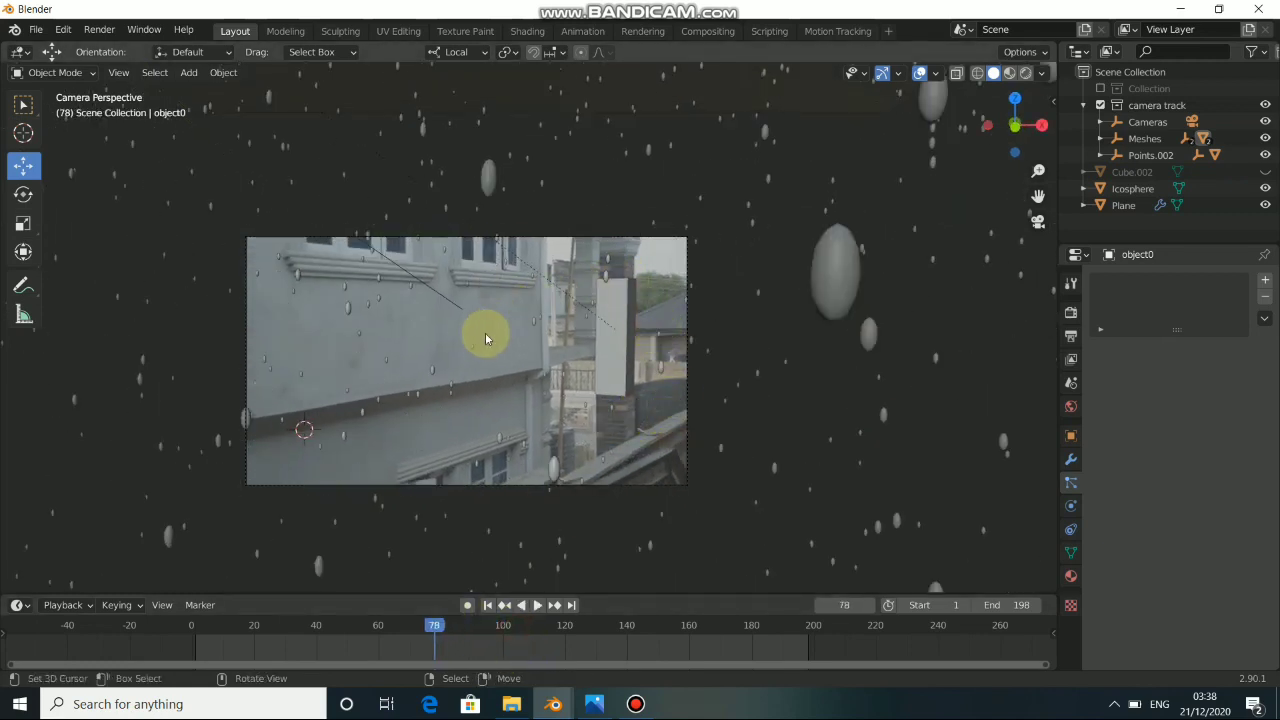
# Snap the 3D cursor to the test block on the brick pillar and add a cube there
pyautogui.scroll(3, 647, 326)
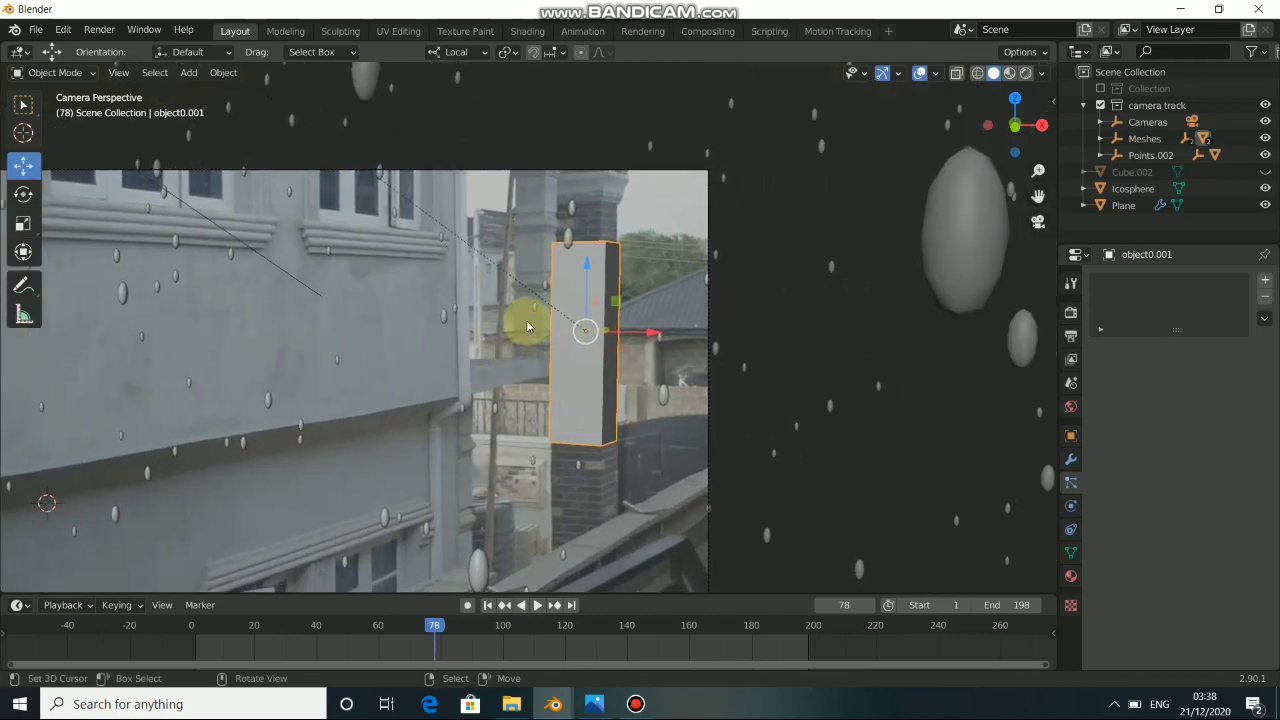
pyautogui.hotkey('shift', 's')
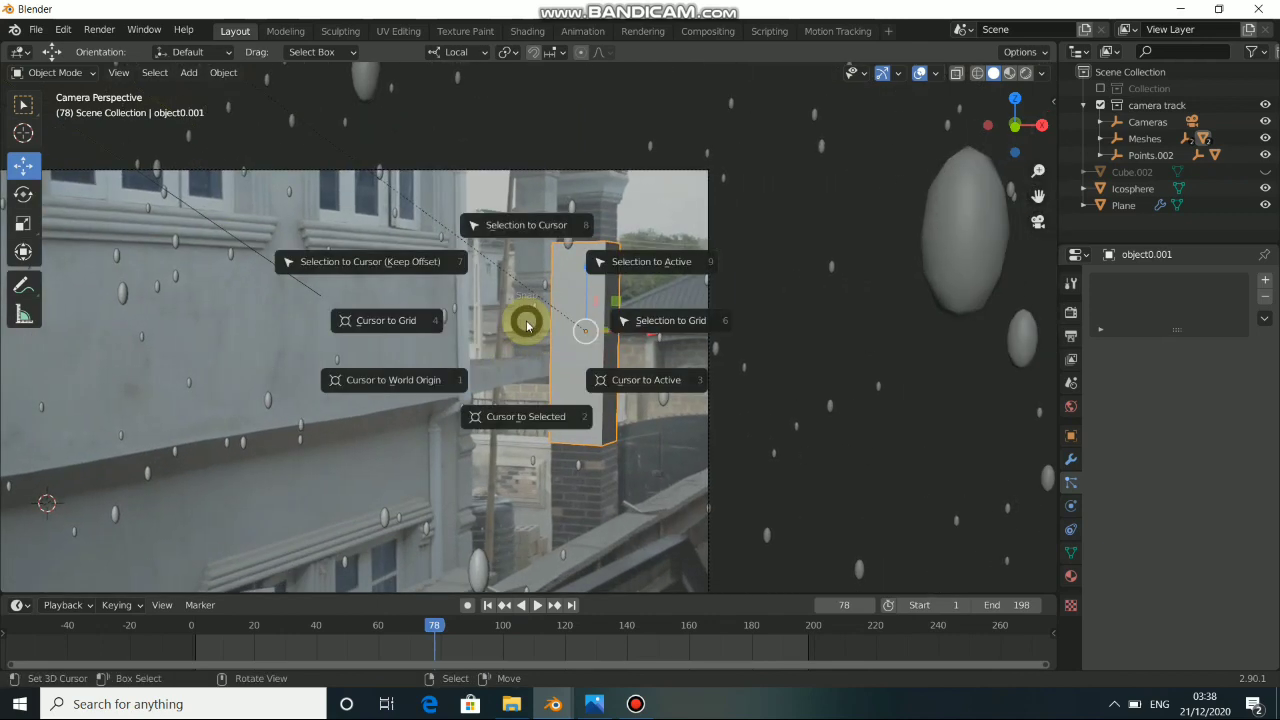
pyautogui.click(521, 418)
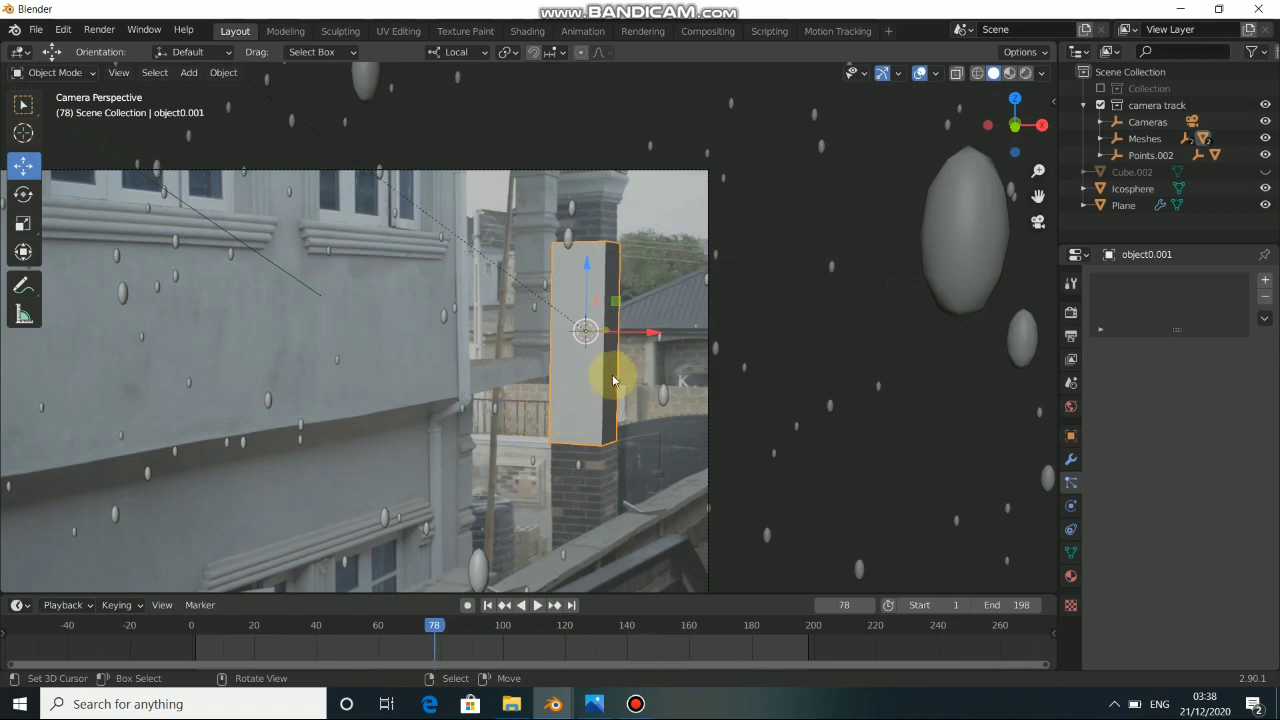
pyautogui.hotkey('shift', 'a')
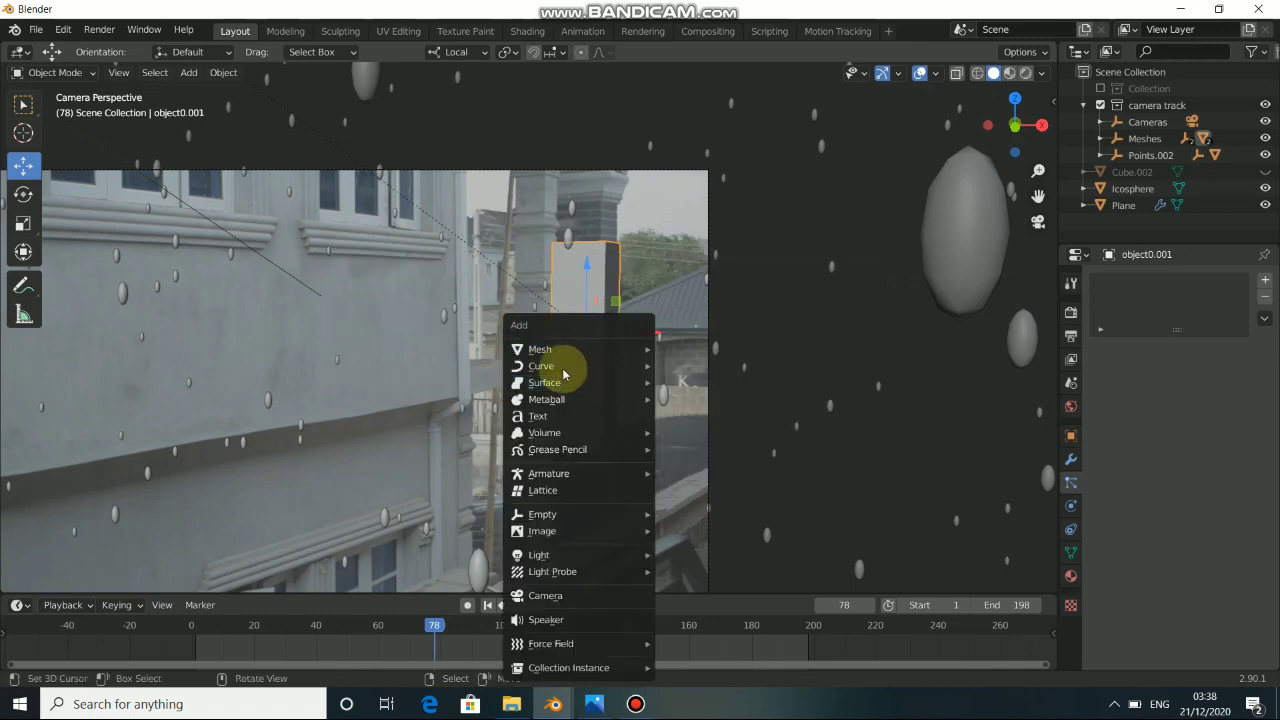
pyautogui.moveTo(630, 355)
pyautogui.click(689, 366)
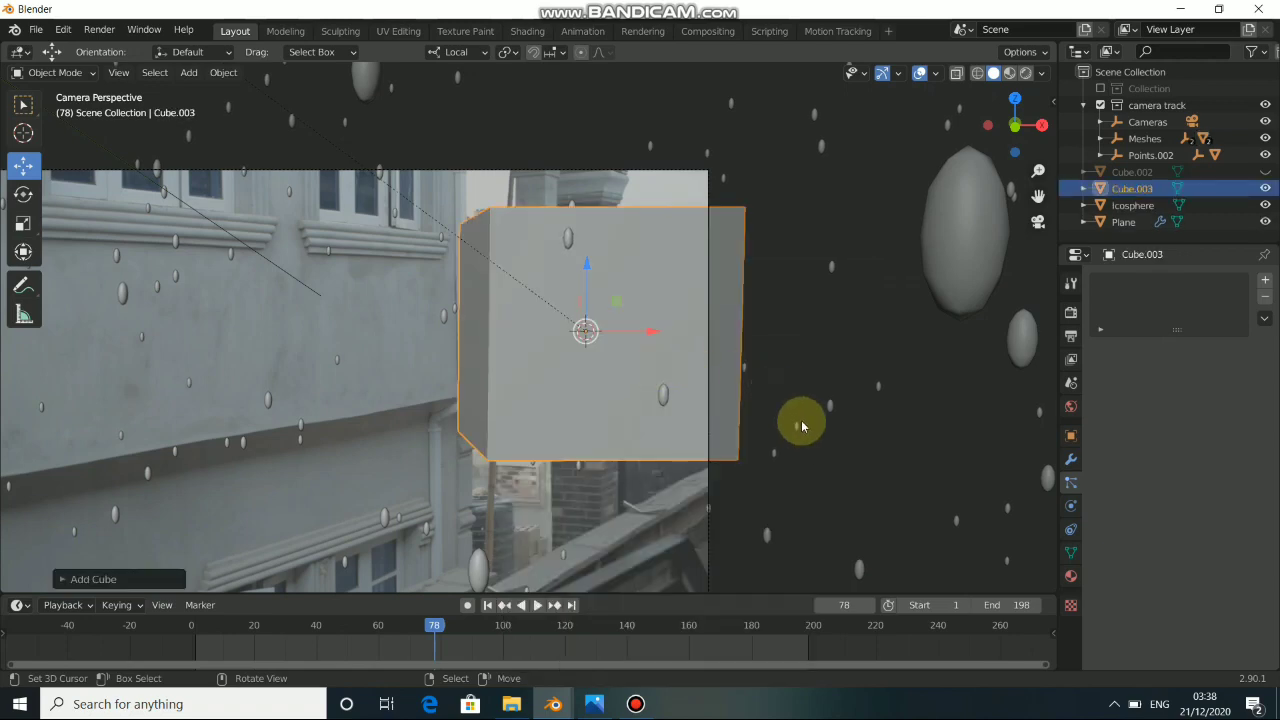
# Scale the new cube down to roughly the pillar's width and rotate it about -35° around its local Z axis
pyautogui.press('s')
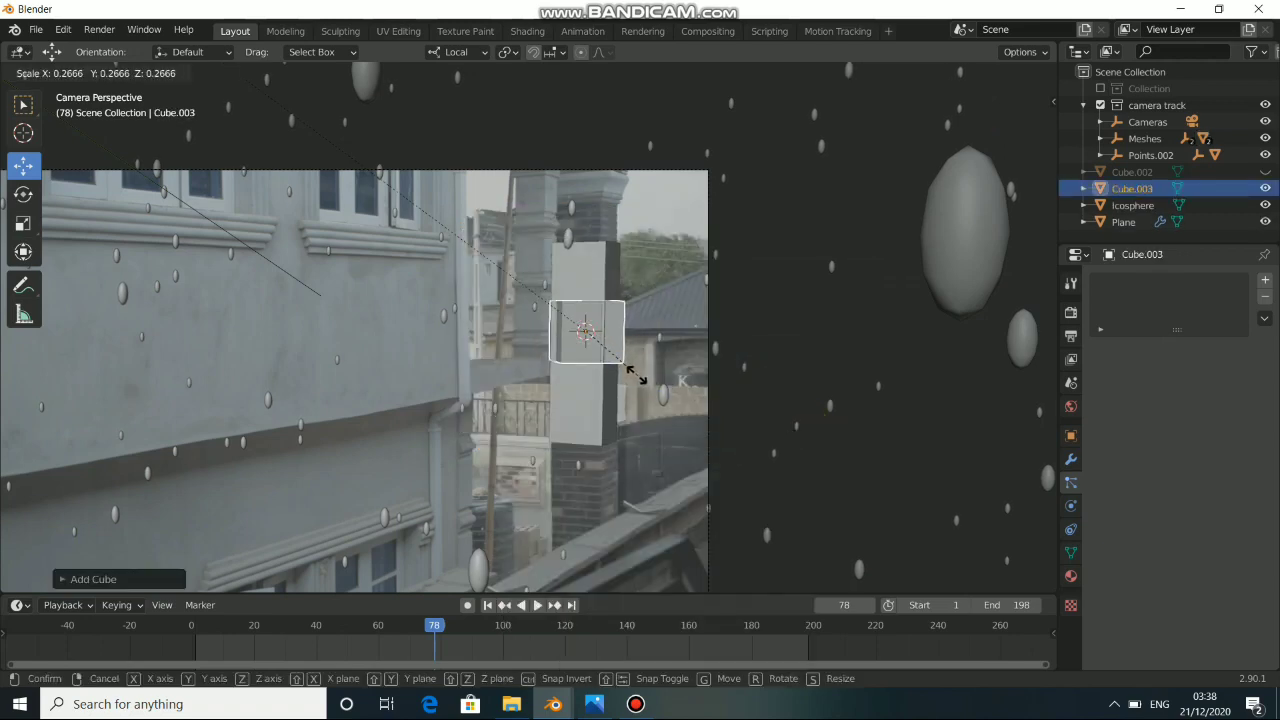
pyautogui.click(660, 368)
pyautogui.scroll(4, 659, 370)
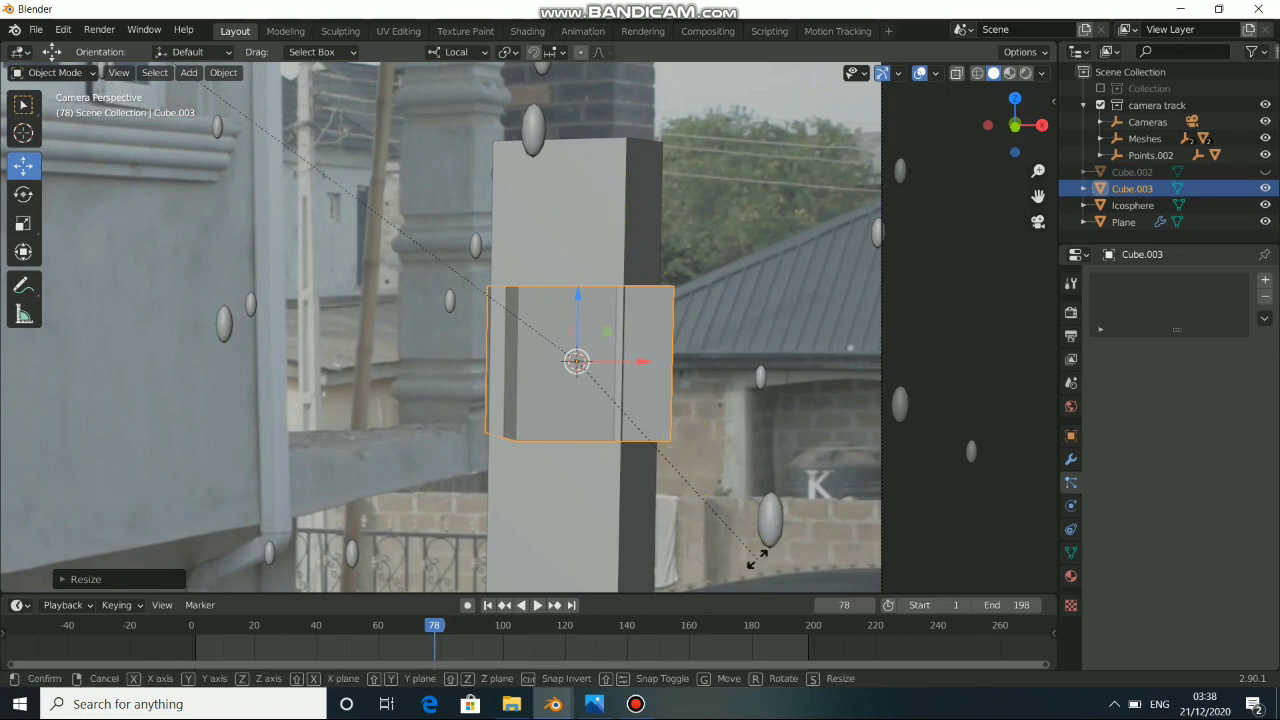
pyautogui.press('r')
pyautogui.press('z')
pyautogui.press('z')
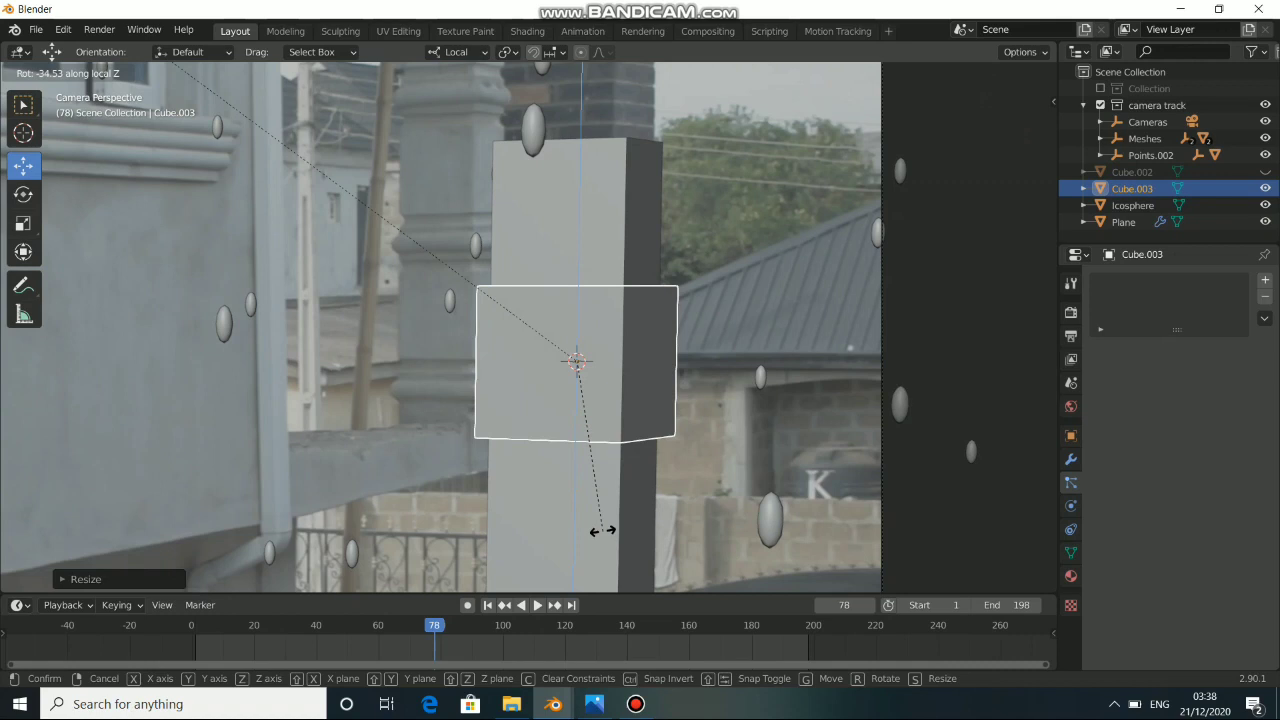
pyautogui.click(603, 531)
# Hide the tall test block on the brick pillar and switch the viewport shading to Wireframe
pyautogui.click(565, 206)
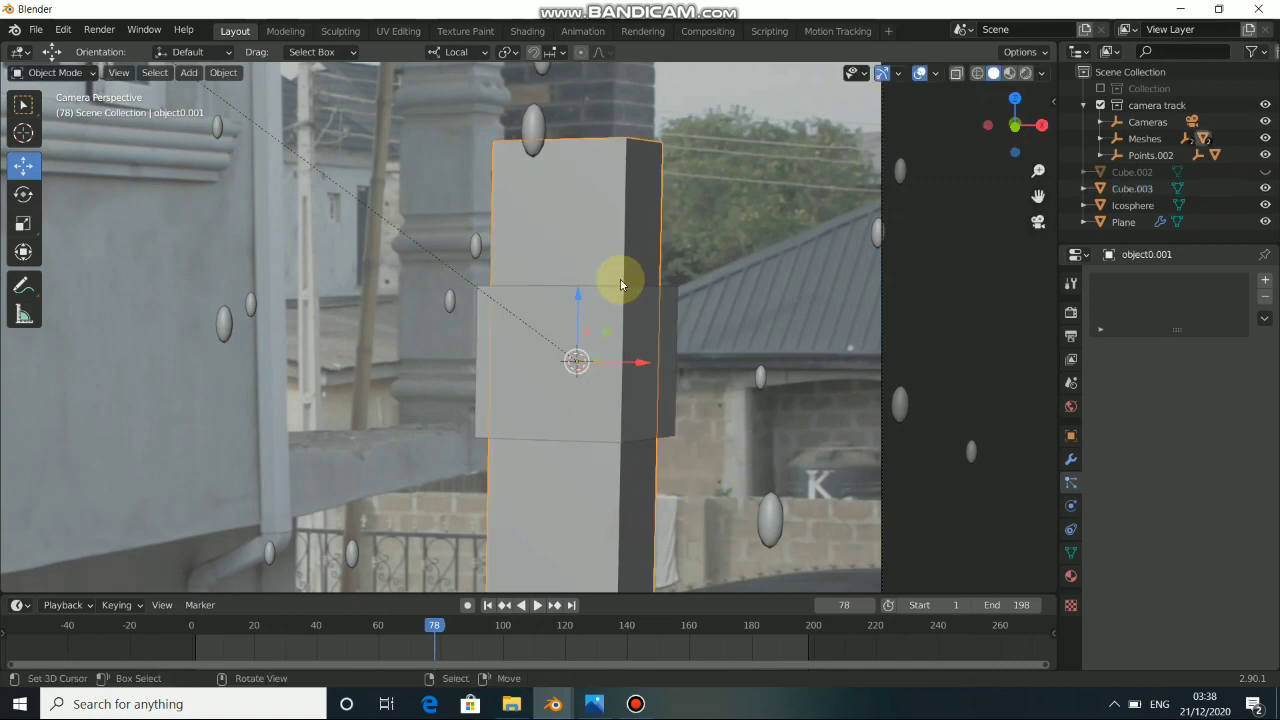
pyautogui.press('h')
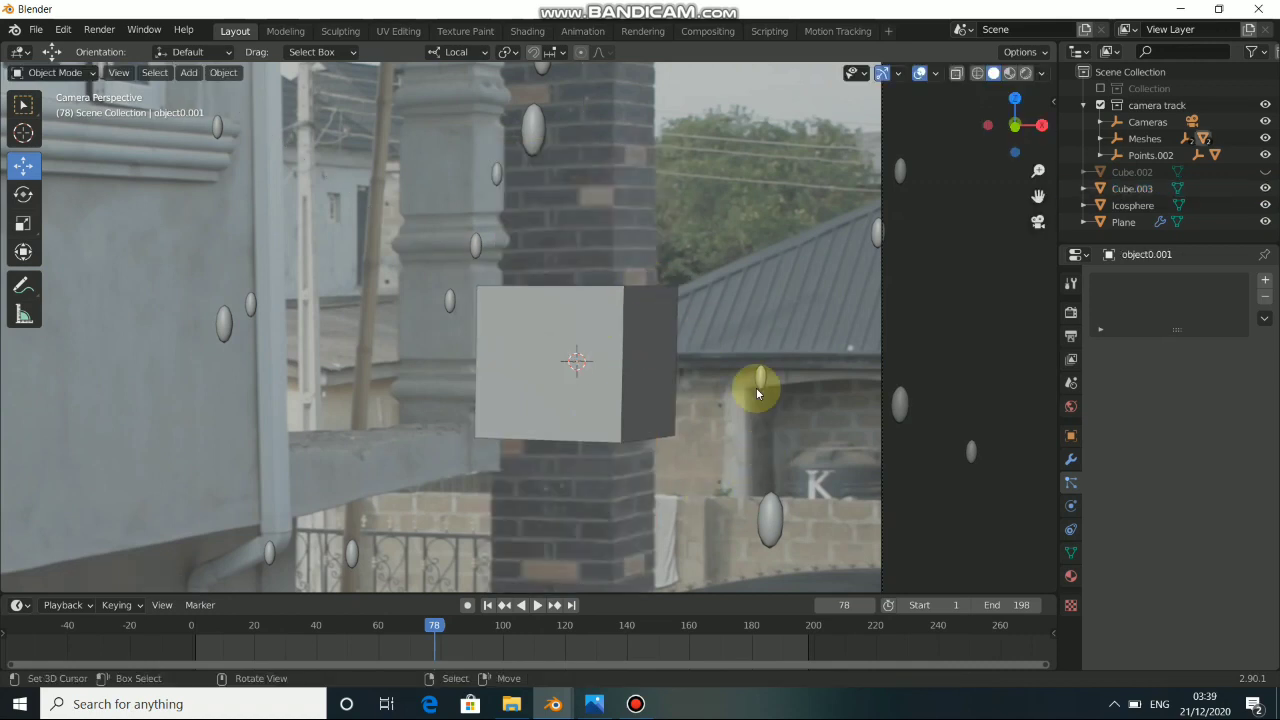
pyautogui.press('z')
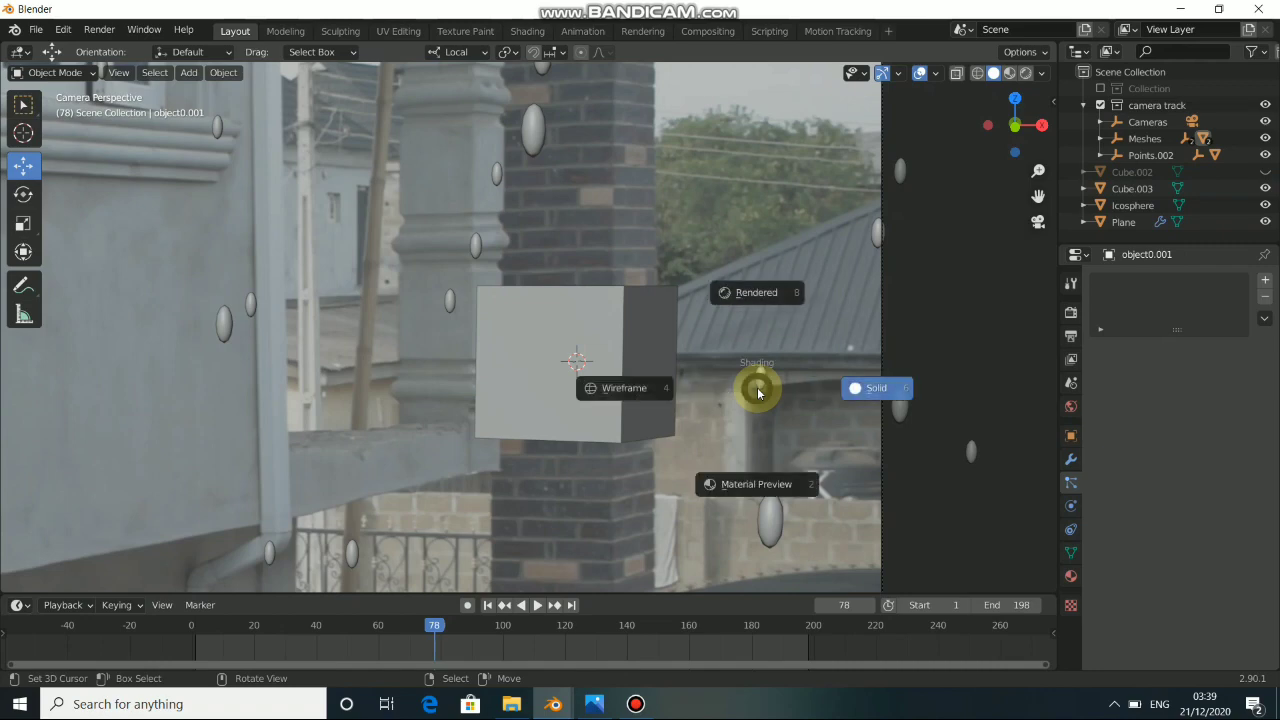
pyautogui.click(639, 391)
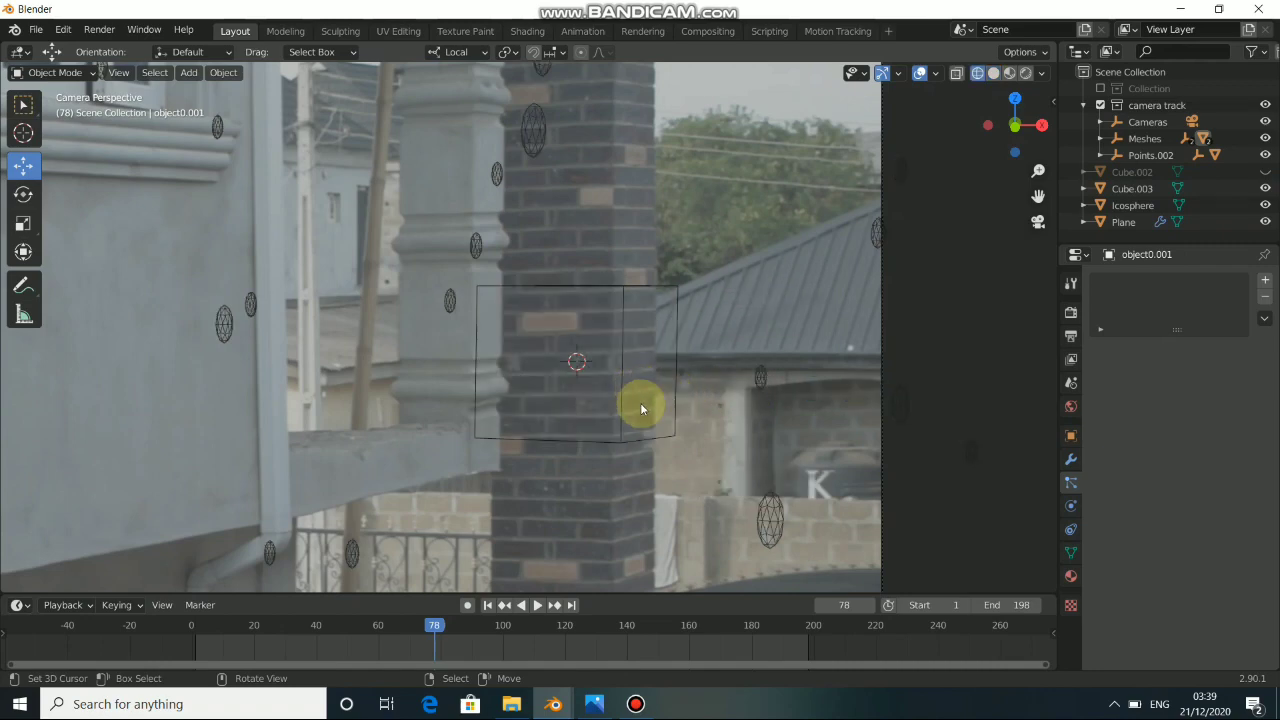
pyautogui.click(635, 703)
pyautogui.click(635, 703)
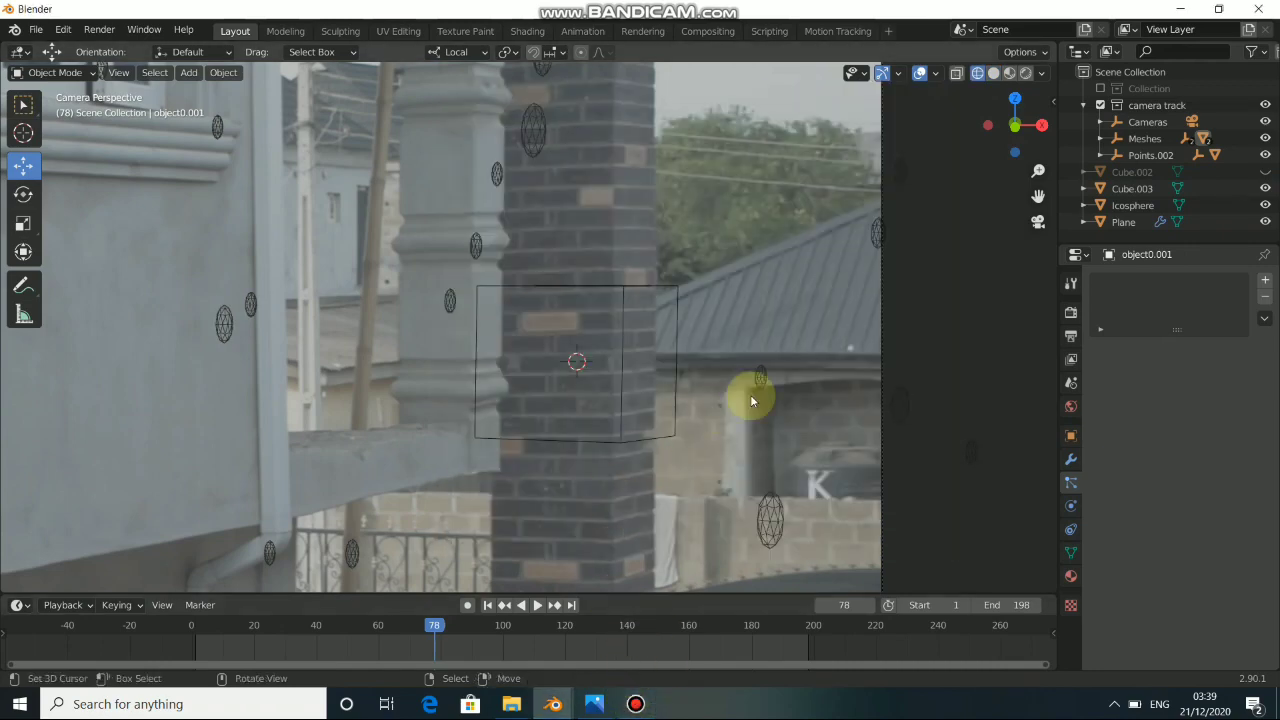
# Scale the cube to about 0.79 so its sides line up with the brick pillar's edges
pyautogui.click(663, 290)
pyautogui.press('g')
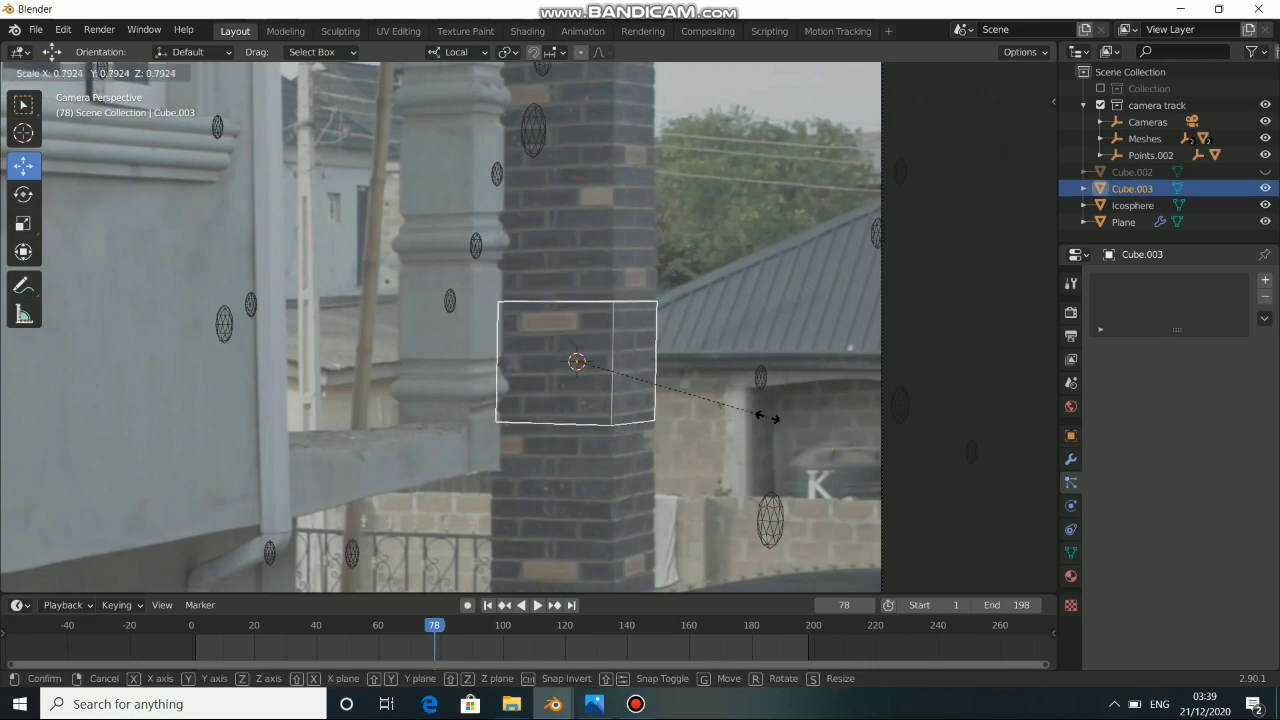
pyautogui.click(767, 418)
# Select the cube's top in Edit Mode and move it up along the brick pillar
pyautogui.press('Tab')
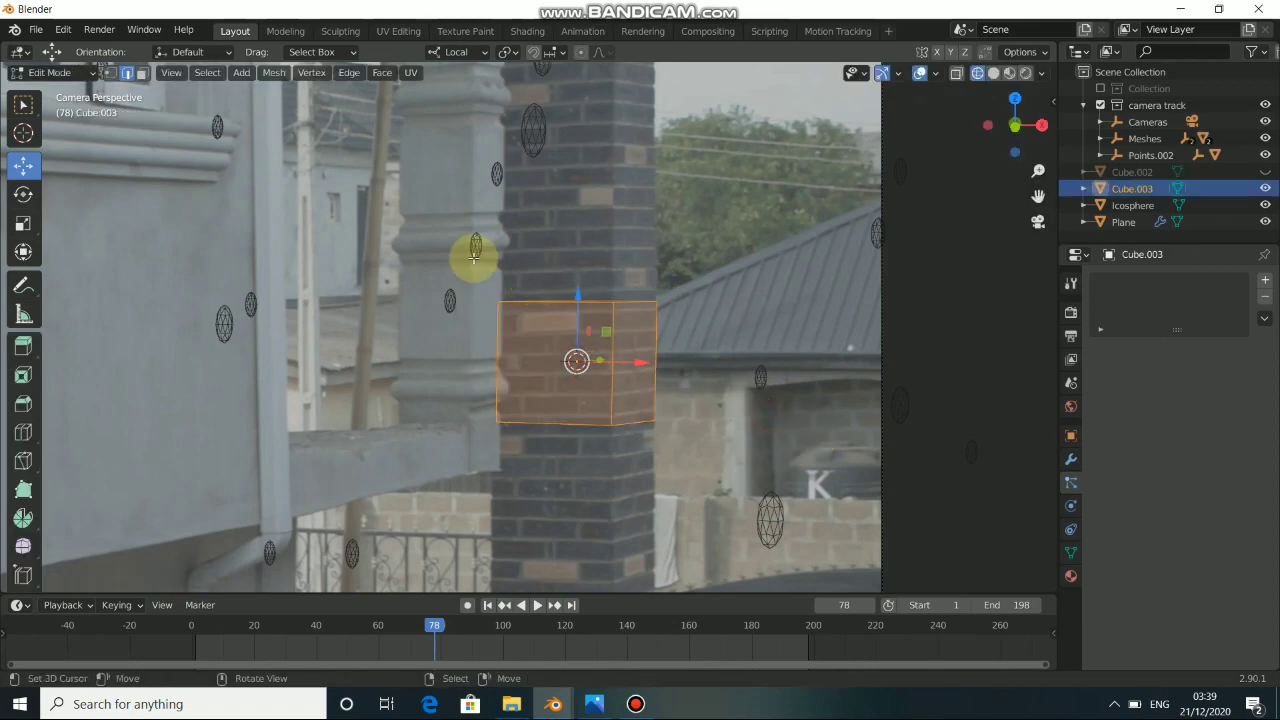
pyautogui.moveTo(476, 255); pyautogui.dragTo(697, 327)
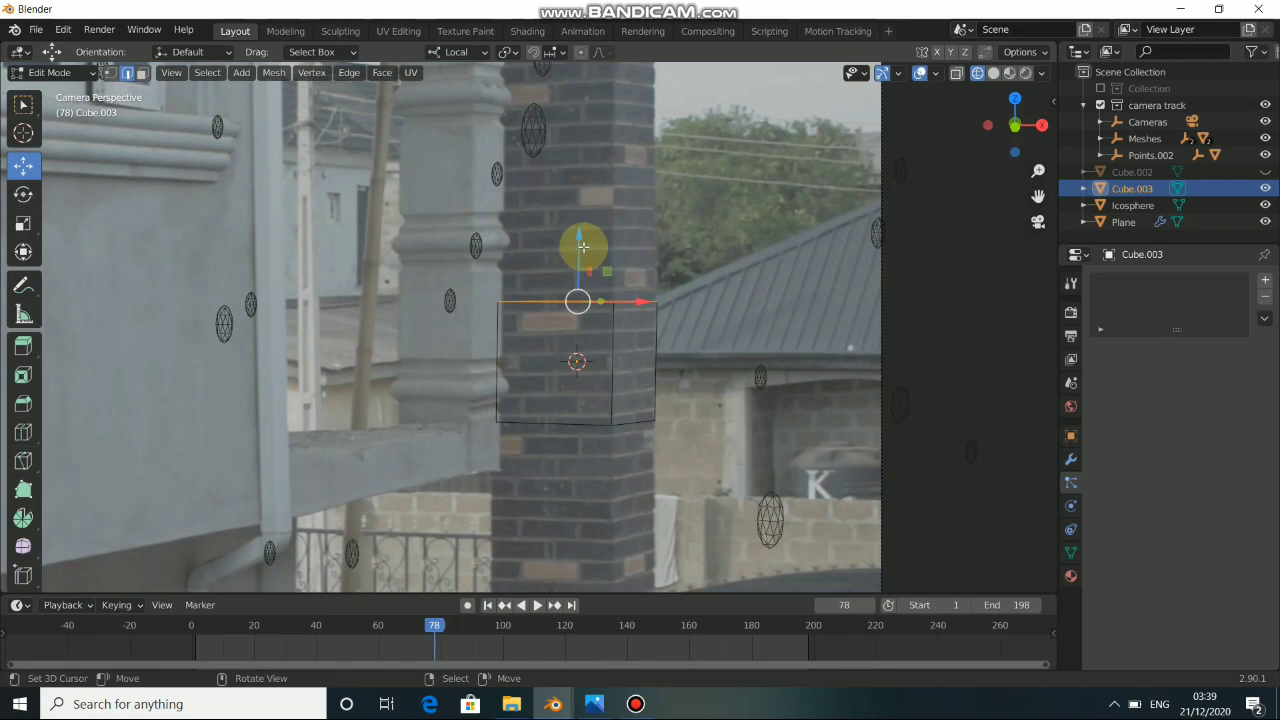
pyautogui.moveTo(581, 241); pyautogui.dragTo(581, 147)
# Extrude the block's top edges up to the pillar's capital, scale them to about 0.96 and nudge them sideways onto the brick edges
pyautogui.keyDown('shift'); pyautogui.moveTo(586, 186); pyautogui.dragTo(640, 368, button='middle'); pyautogui.keyUp('shift')
pyautogui.moveTo(634, 337); pyautogui.dragTo(638, 184)
pyautogui.click(638, 184)
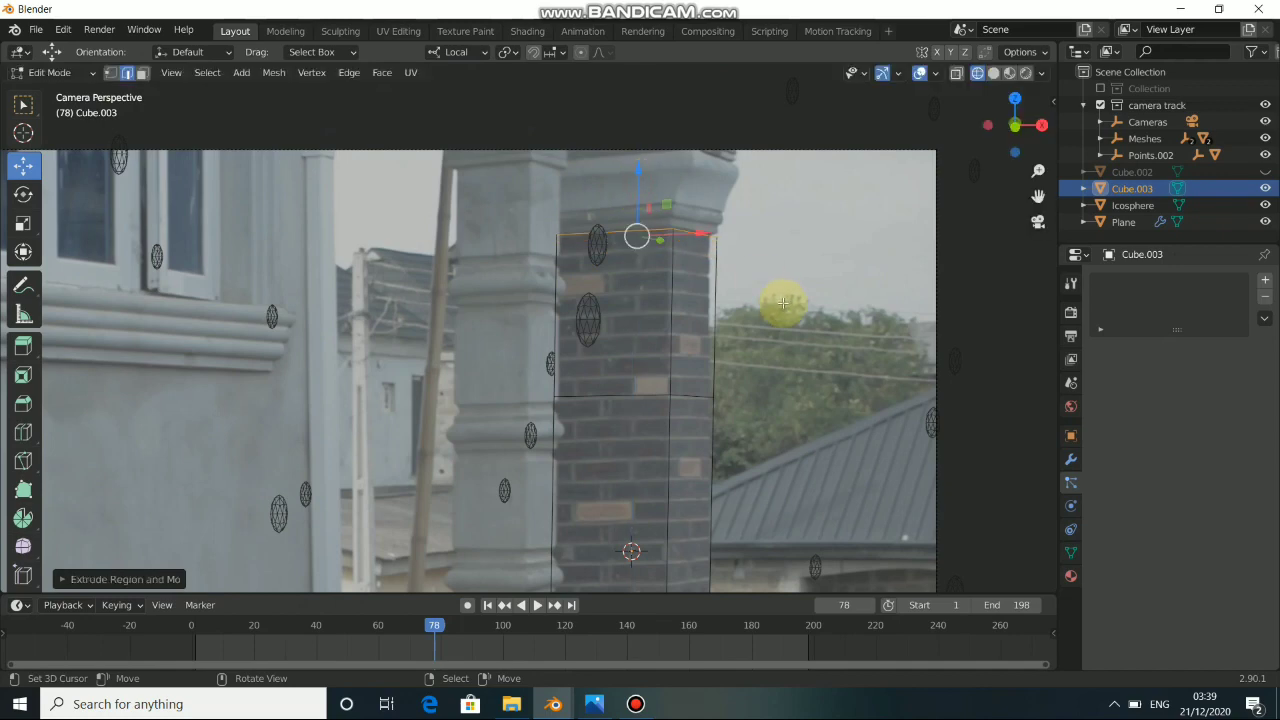
pyautogui.press('s')
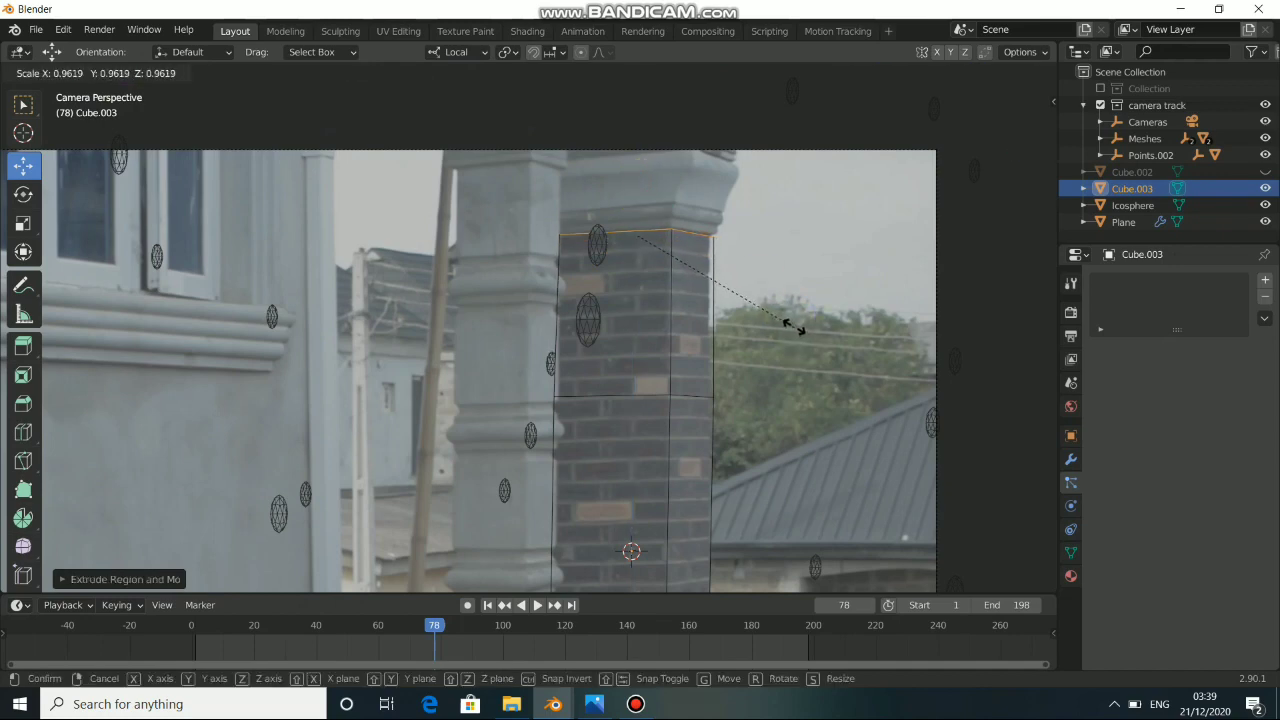
pyautogui.click(788, 320)
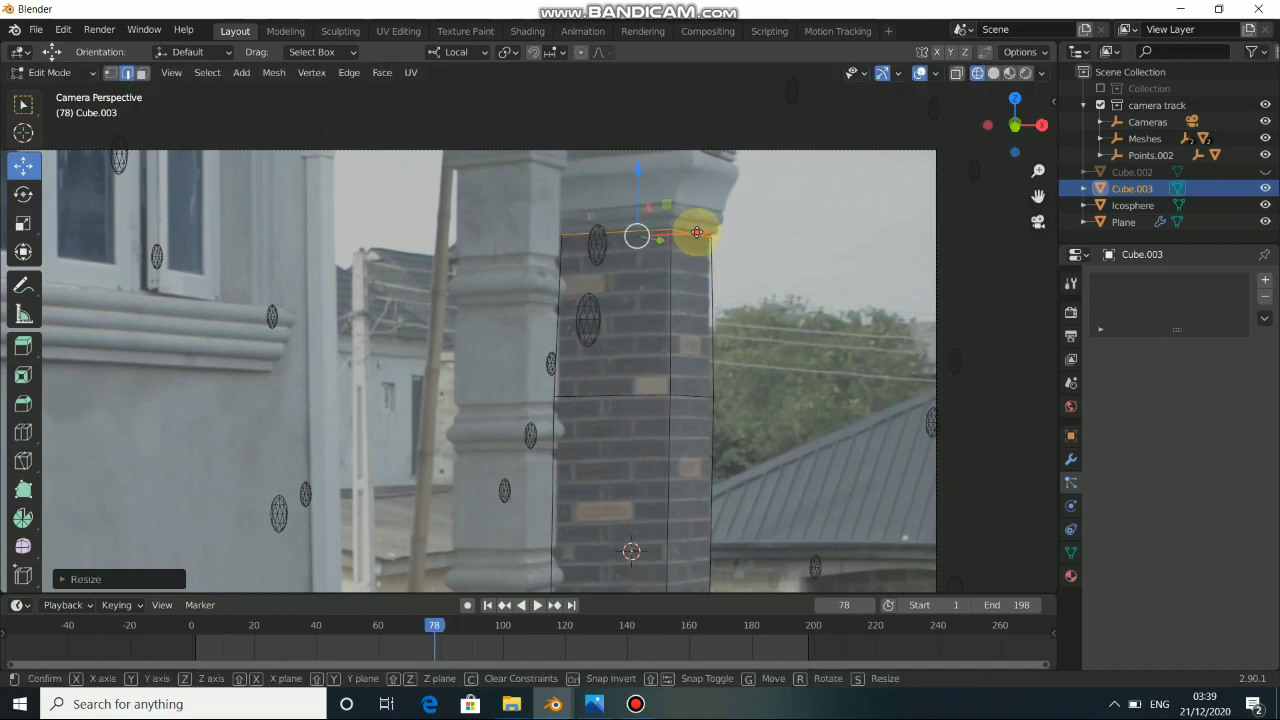
pyautogui.moveTo(696, 233); pyautogui.dragTo(690, 232)
# Go to frame 27 and nudge the block's middle edge loop along its local X axis to align with the brick pillar
pyautogui.keyDown('shift'); pyautogui.moveTo(688, 232); pyautogui.dragTo(663, 360, button='middle'); pyautogui.keyUp('shift')
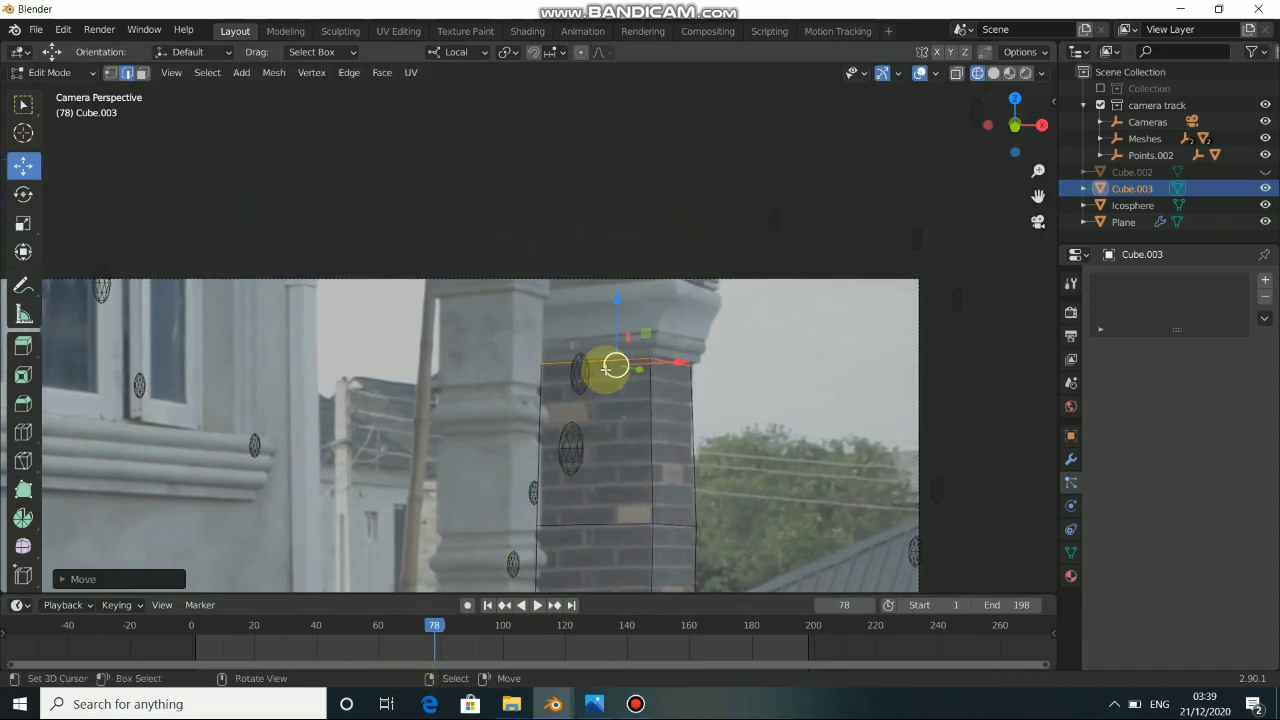
pyautogui.press('space')
pyautogui.click(278, 645)
pyautogui.keyDown('shift'); pyautogui.moveTo(571, 477); pyautogui.dragTo(389, 238, button='middle'); pyautogui.keyUp('shift')
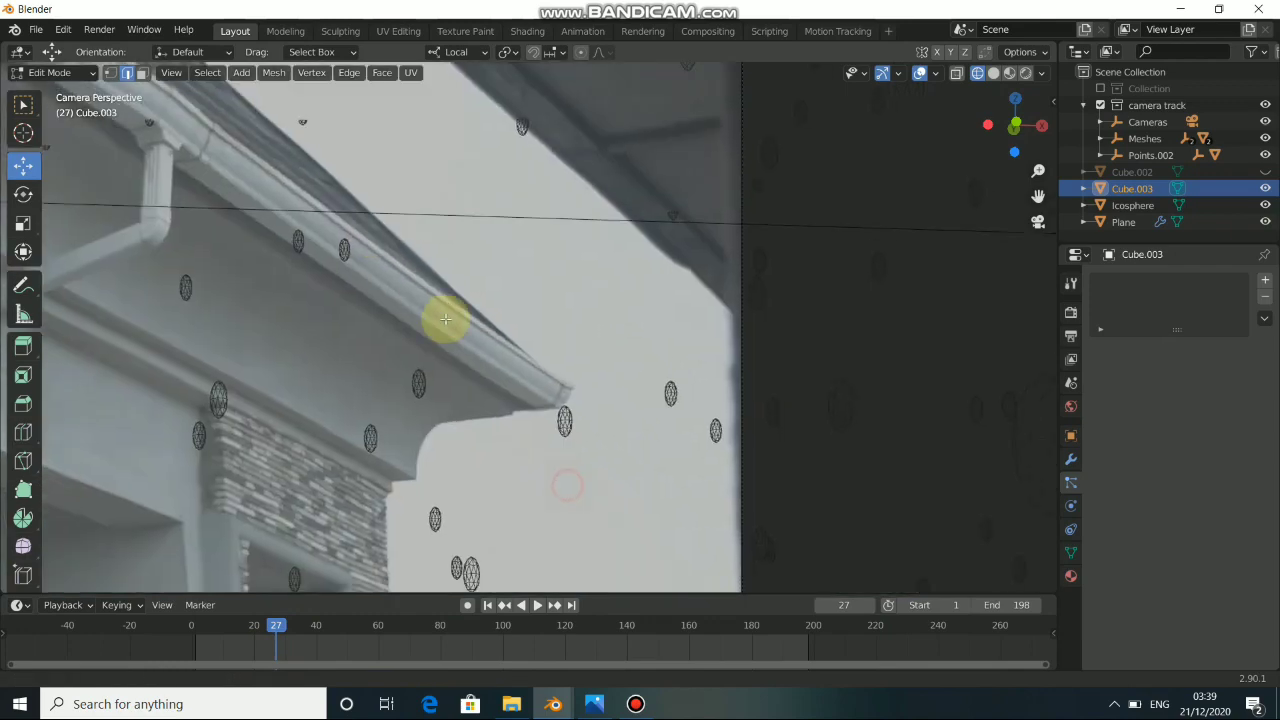
pyautogui.keyDown('shift'); pyautogui.moveTo(417, 491); pyautogui.dragTo(613, 253, button='middle'); pyautogui.keyUp('shift')
pyautogui.keyDown('shift'); pyautogui.moveTo(487, 403); pyautogui.dragTo(551, 287, button='middle'); pyautogui.keyUp('shift')
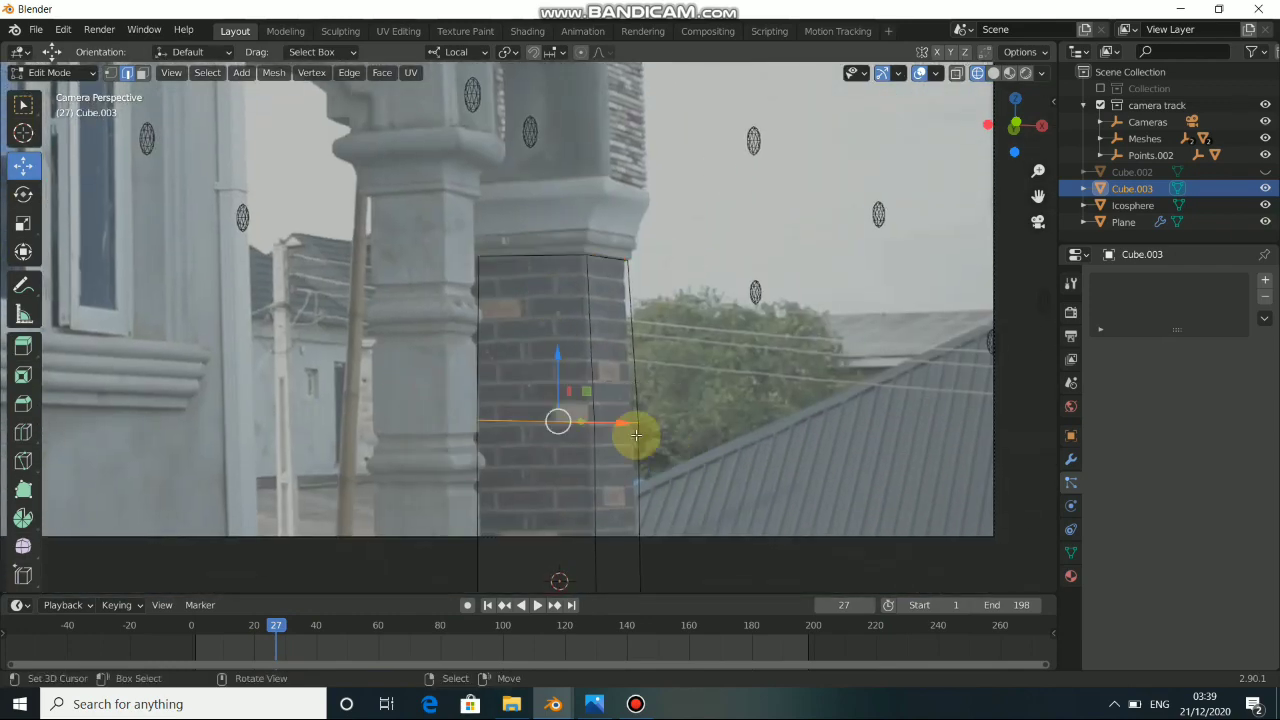
pyautogui.moveTo(619, 422); pyautogui.dragTo(619, 423)
# Extrude the block's top edges through the capital's two molding sections, scaling the first section outward to follow the flare
pyautogui.moveTo(433, 217); pyautogui.dragTo(611, 260)
pyautogui.keyDown('shift'); pyautogui.moveTo(598, 246); pyautogui.dragTo(635, 328, button='middle'); pyautogui.keyUp('shift')
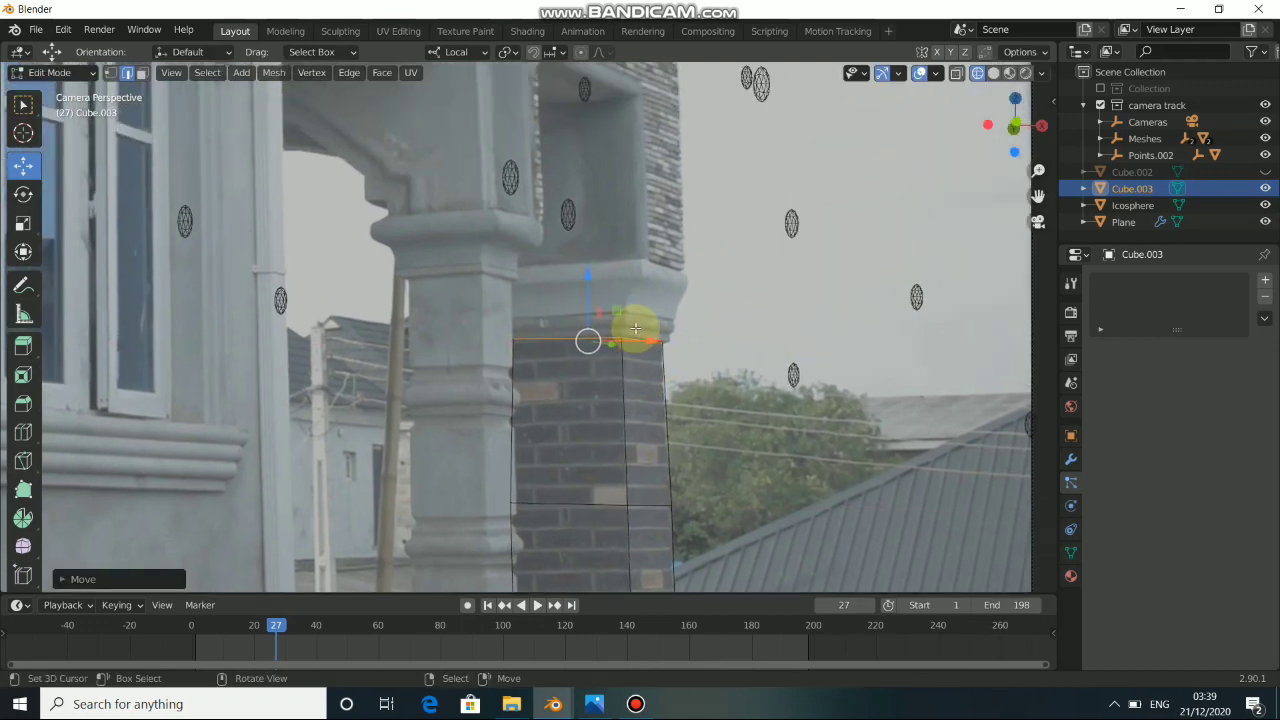
pyautogui.press('g')
pyautogui.click(637, 303)
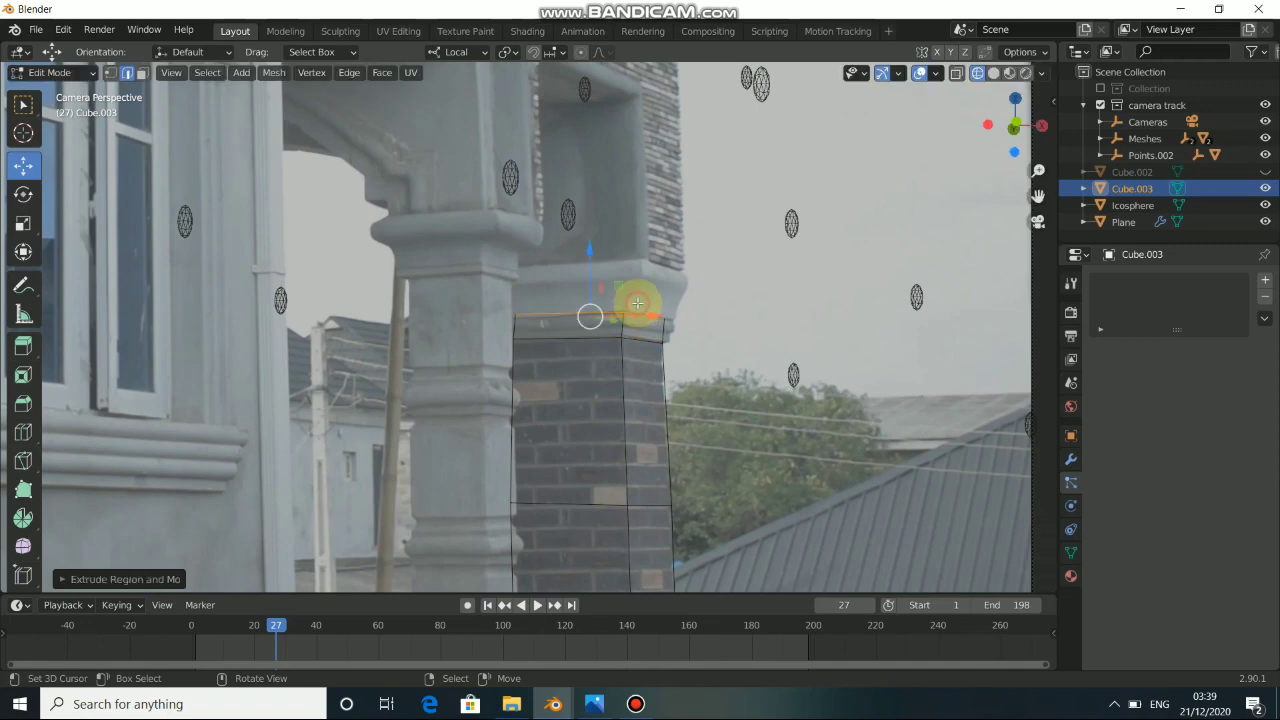
pyautogui.press('s')
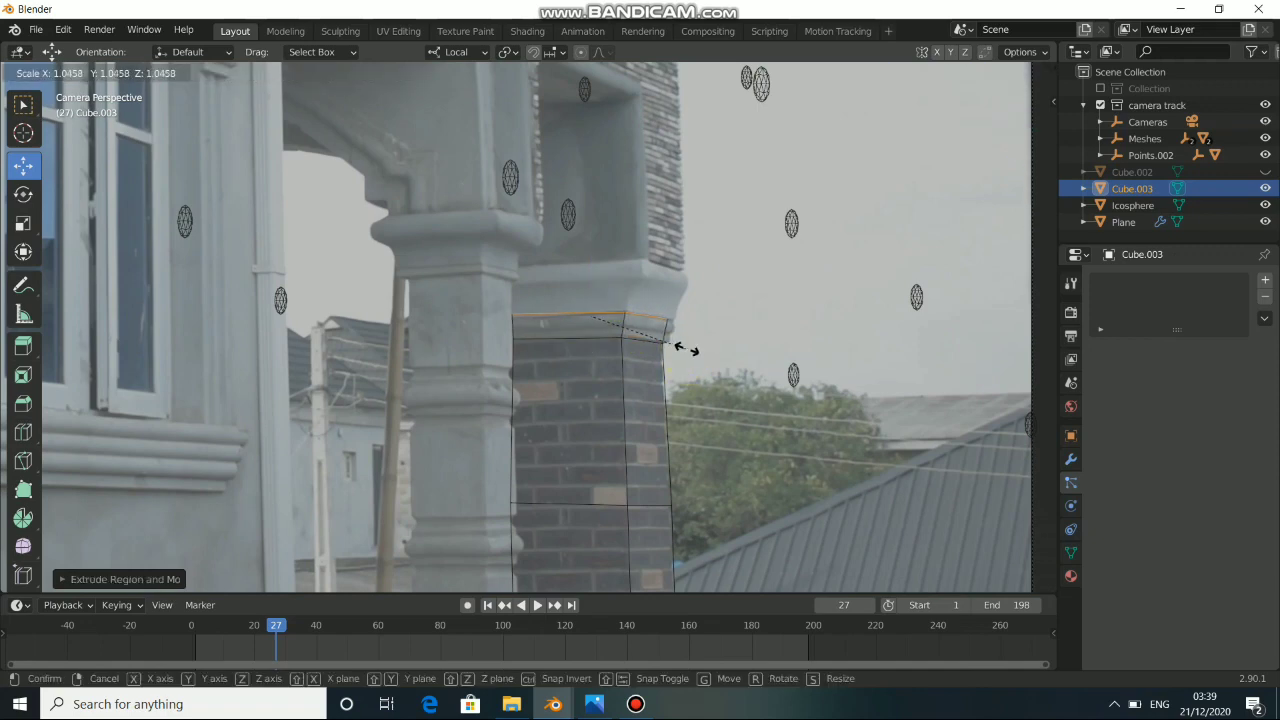
pyautogui.click(673, 343)
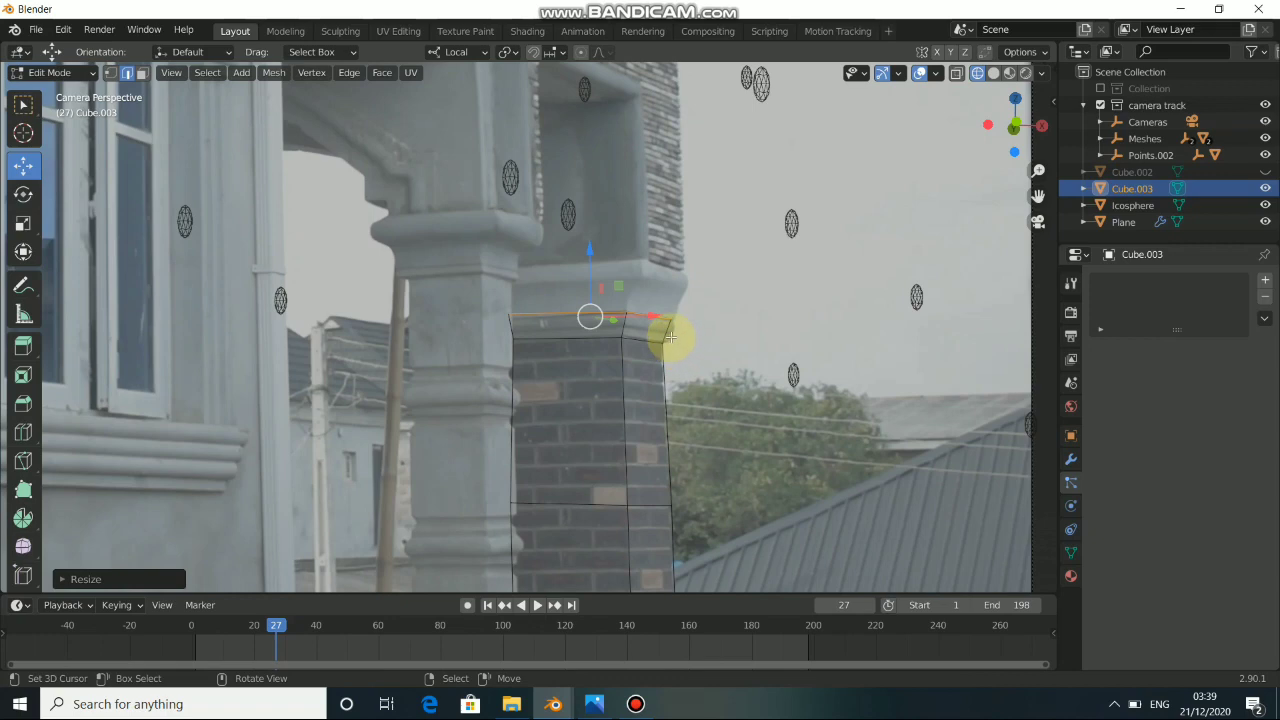
pyautogui.press('e')
pyautogui.click(680, 295)
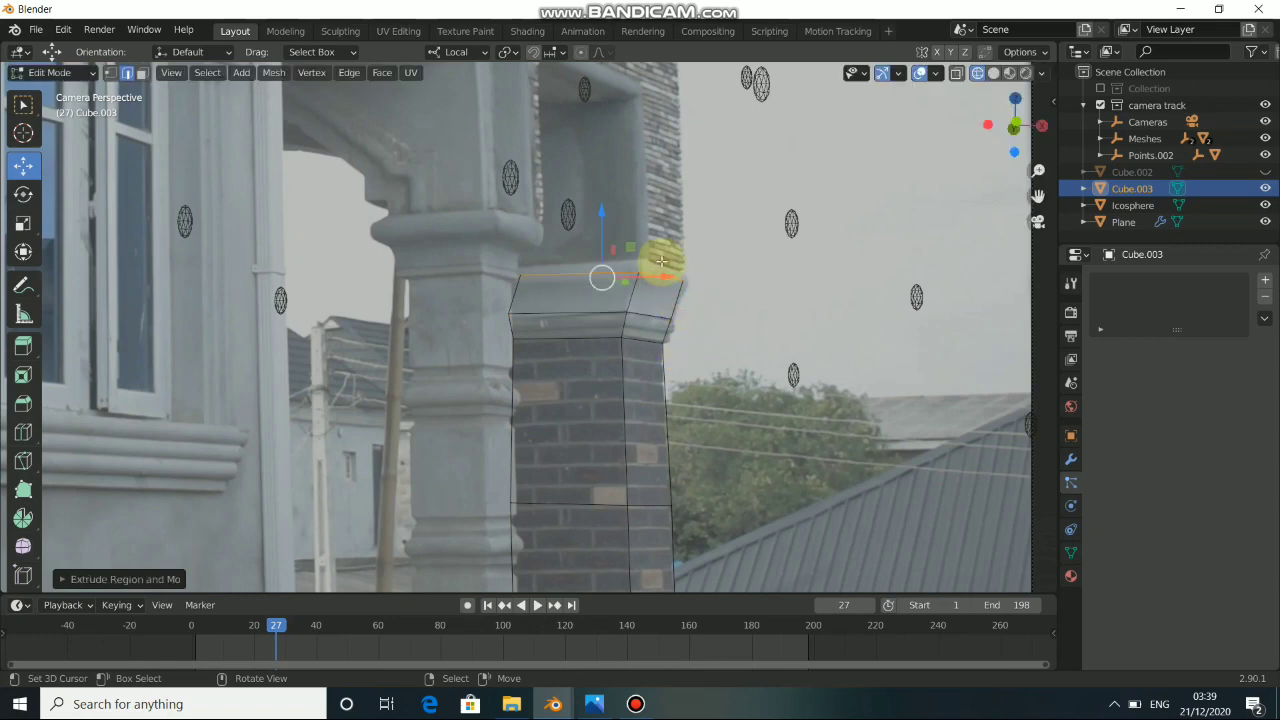
# Extrude the top up to the upper end of the niche, raise it slightly, and extrude about 0.35 m more over the stonework
pyautogui.press('e')
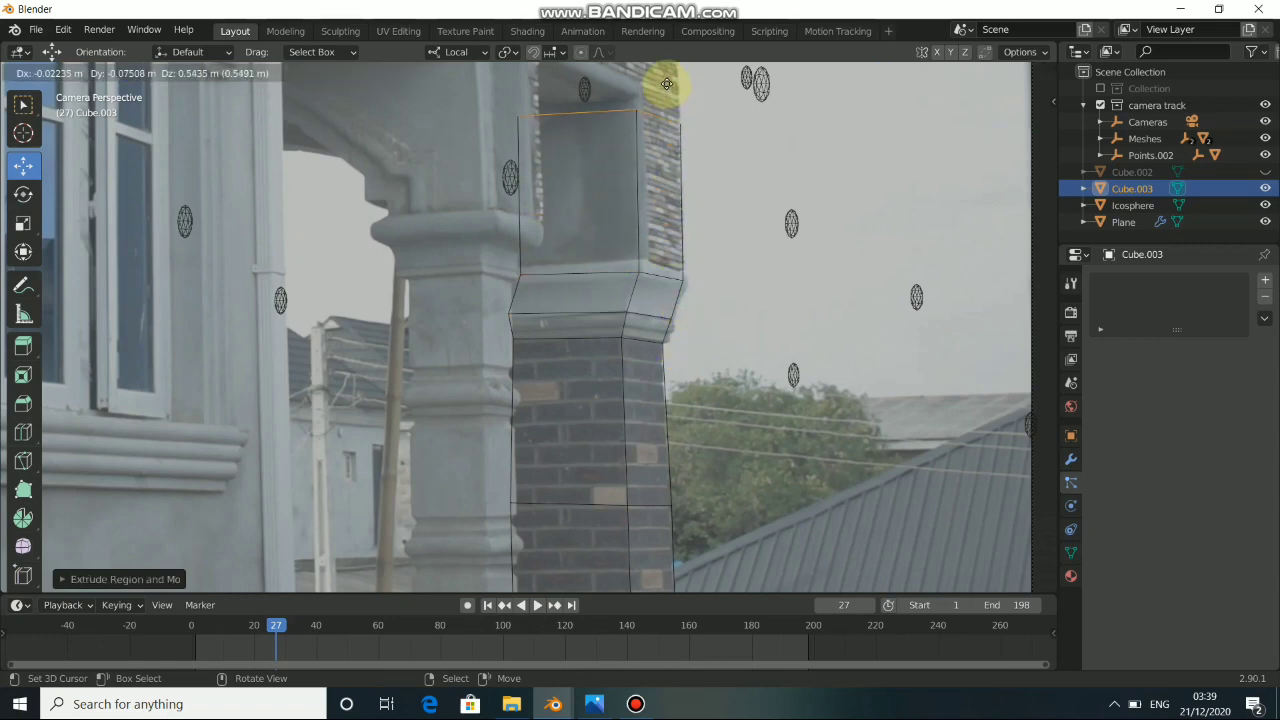
pyautogui.click(669, 104)
pyautogui.keyDown('shift'); pyautogui.moveTo(671, 138); pyautogui.dragTo(692, 337, button='middle'); pyautogui.keyUp('shift')
pyautogui.moveTo(625, 238)
pyautogui.mouseDown()
pyautogui.moveTo(618, 167)
pyautogui.moveTo(625, 226)
pyautogui.mouseUp()
pyautogui.press('e')
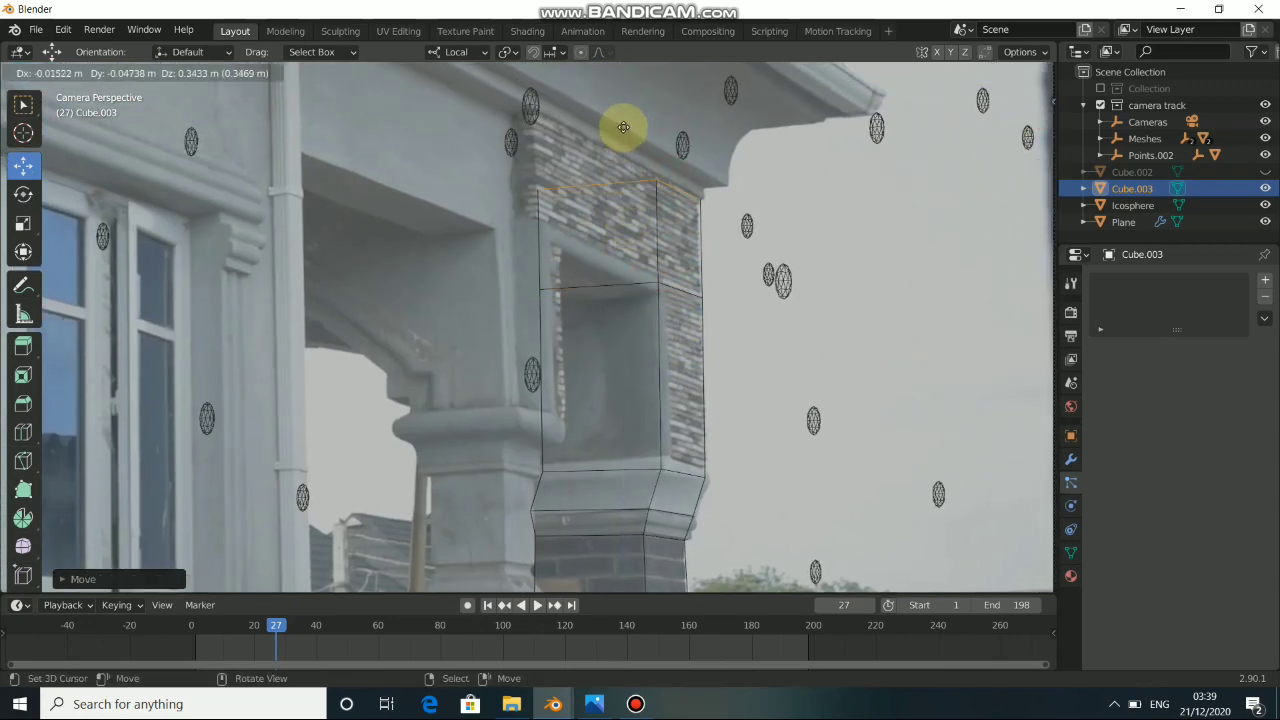
pyautogui.click(623, 127)
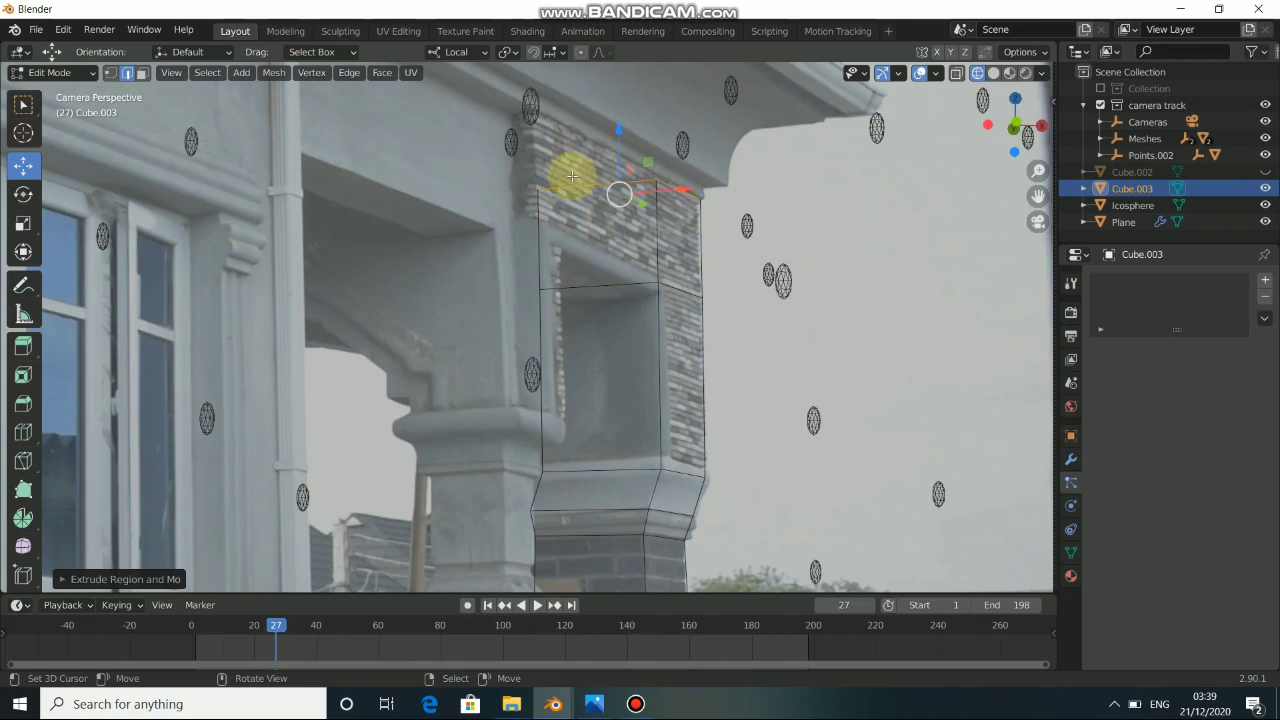
# Select the uppermost front face of the pillar mesh and extrude it along the overhead beam toward the house wall
pyautogui.press('3')
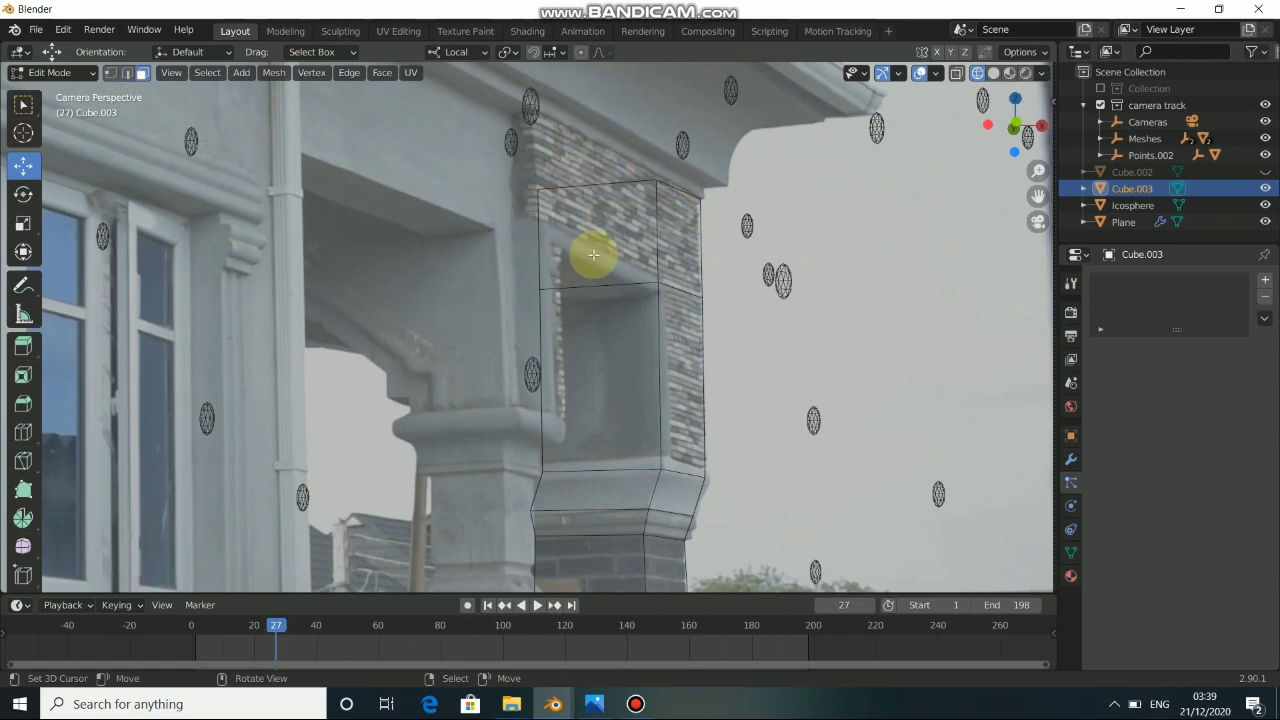
pyautogui.hotkey('shift', 'z')
pyautogui.click(604, 253)
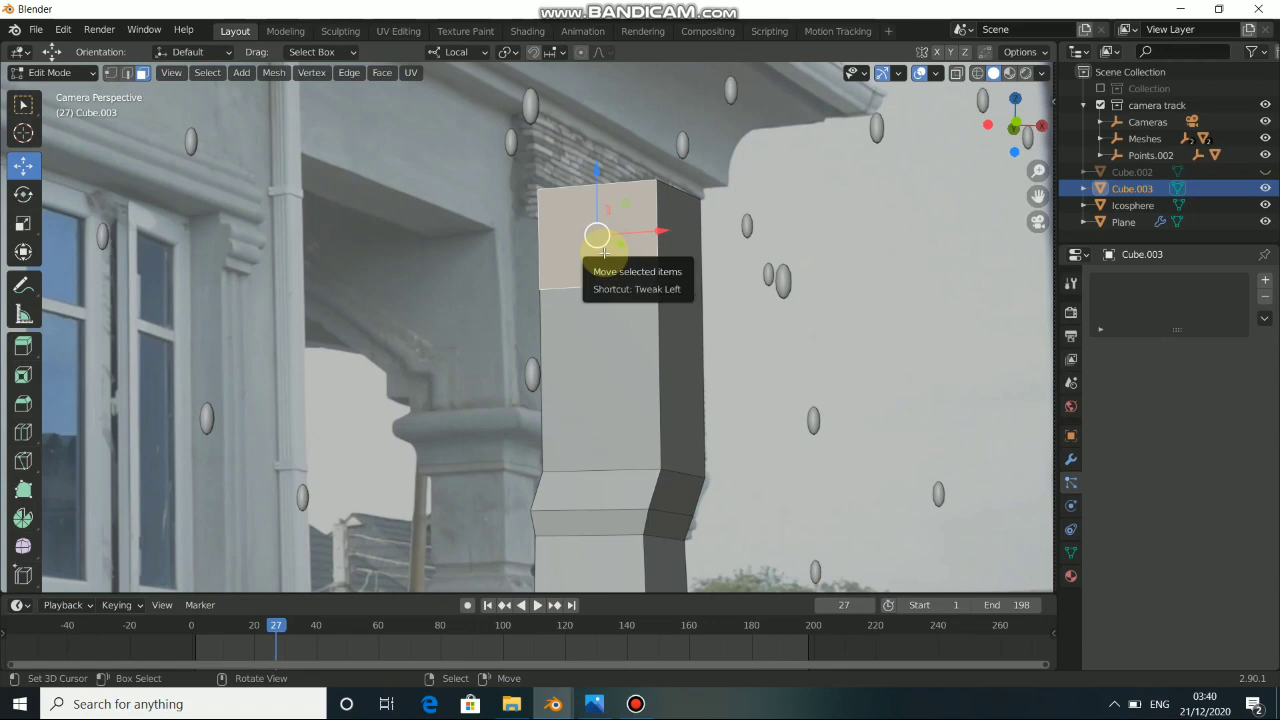
pyautogui.hotkey('shift', 'z')
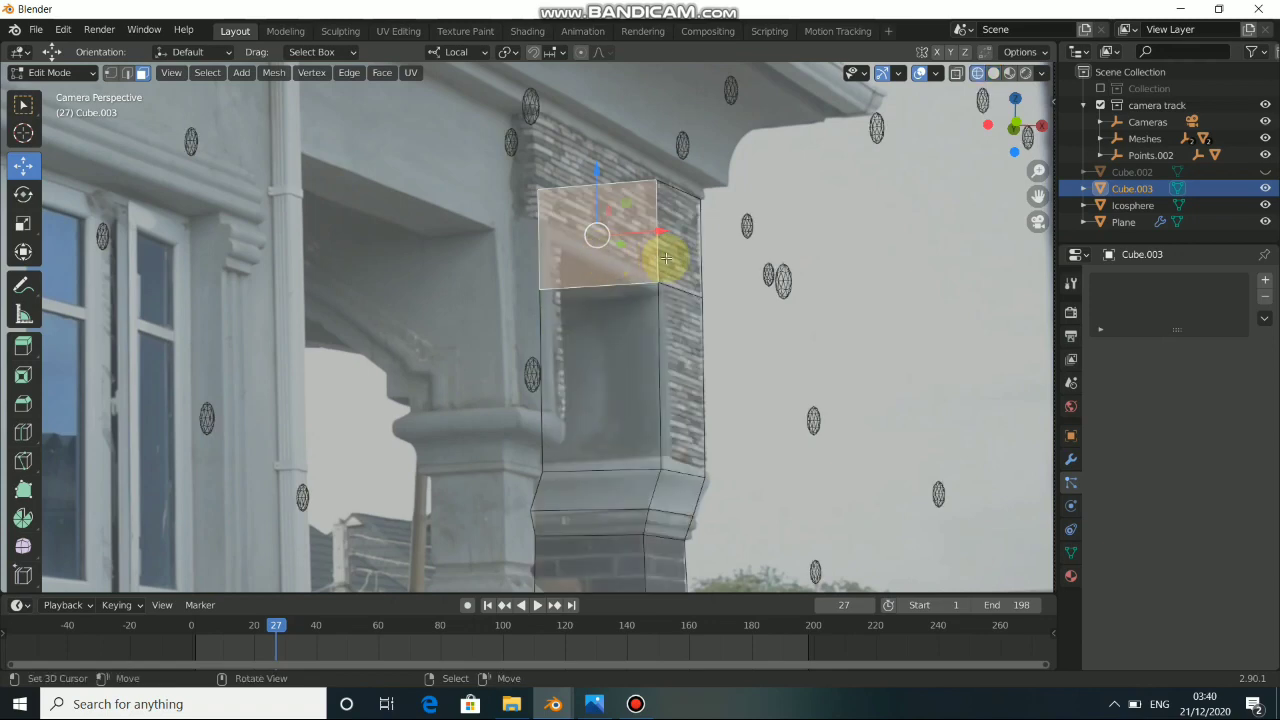
pyautogui.press('e')
pyautogui.click(400, 223)
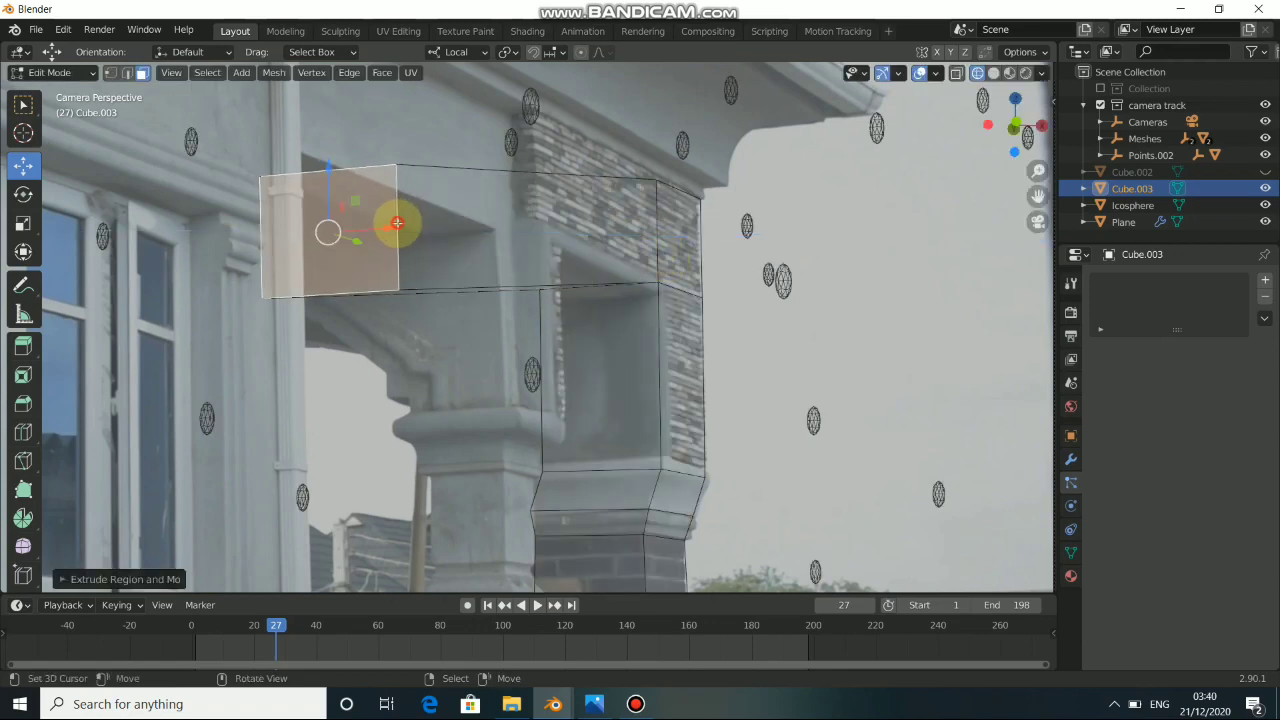
# Raise the beam's end face along Z to level the beam, and fine-tune its height in the camera view
pyautogui.hotkey('shift', 'z')
pyautogui.moveTo(571, 334)
pyautogui.mouseDown(button='middle')
pyautogui.moveTo(500, 363)
pyautogui.moveTo(736, 220)
pyautogui.mouseUp(button='middle')
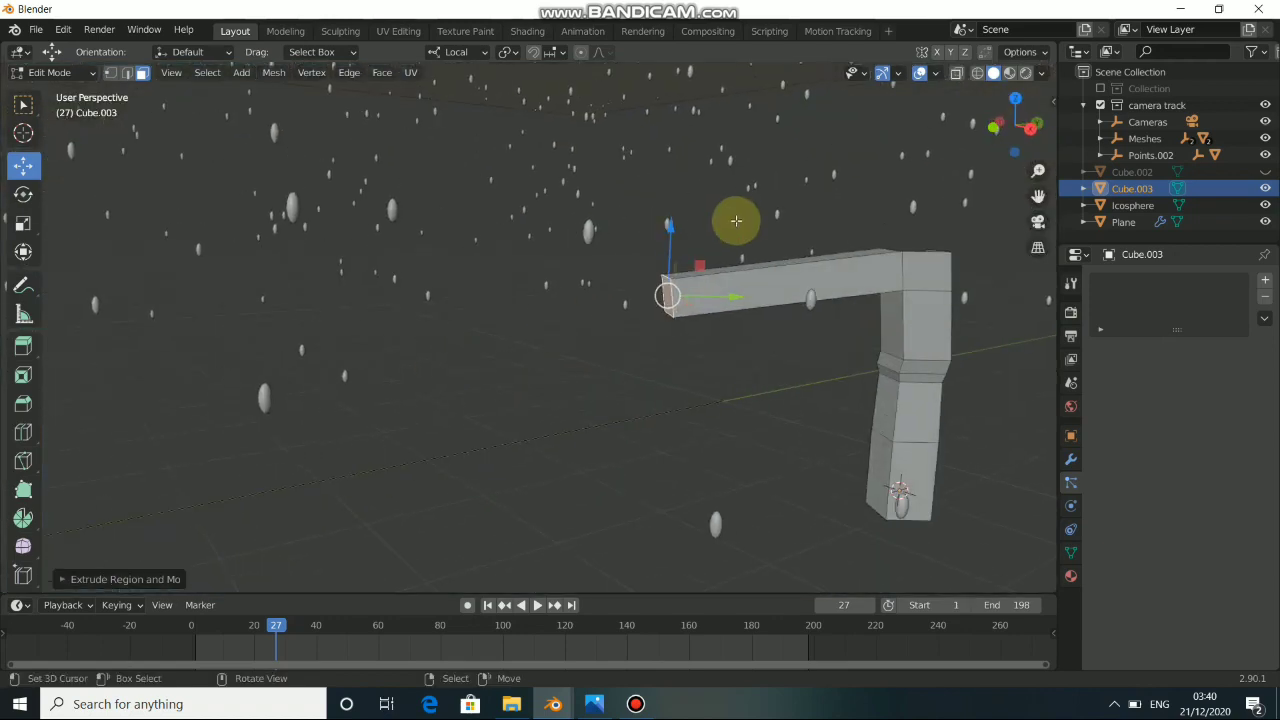
pyautogui.moveTo(680, 227); pyautogui.dragTo(670, 191)
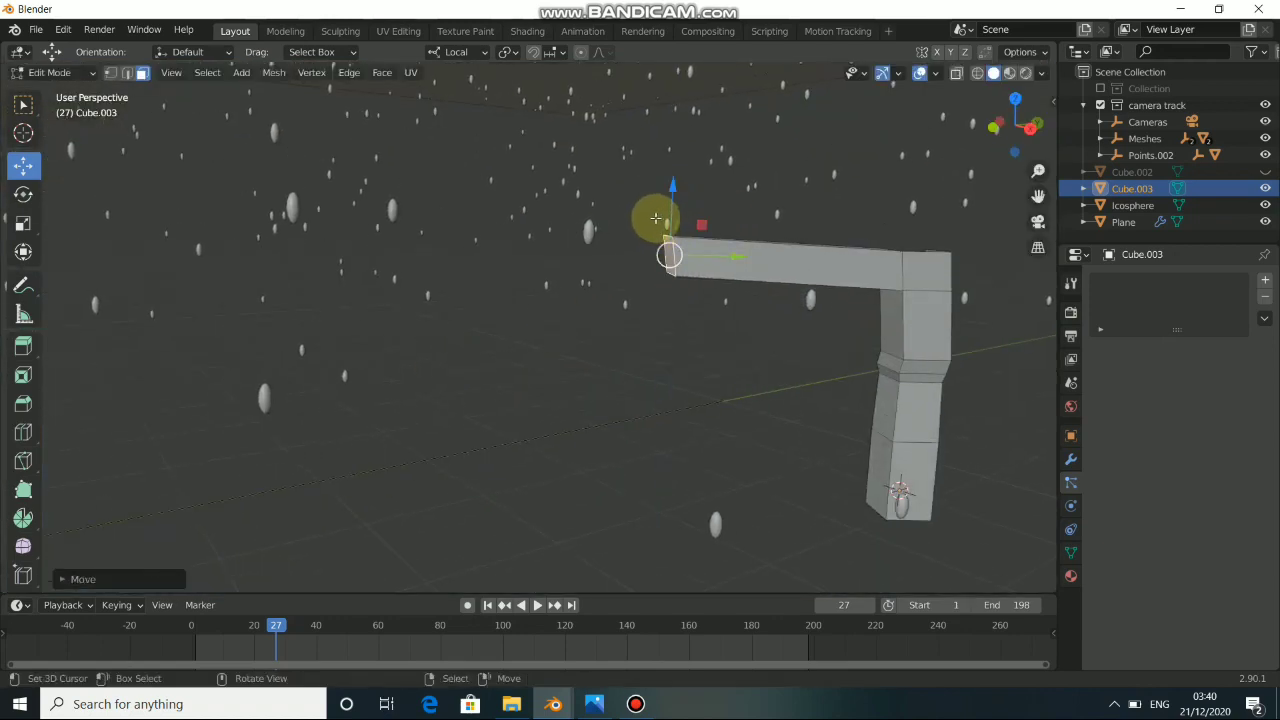
pyautogui.press('KP_0')
pyautogui.keyDown('shift'); pyautogui.moveTo(414, 243); pyautogui.dragTo(533, 449, button='middle'); pyautogui.keyUp('shift')
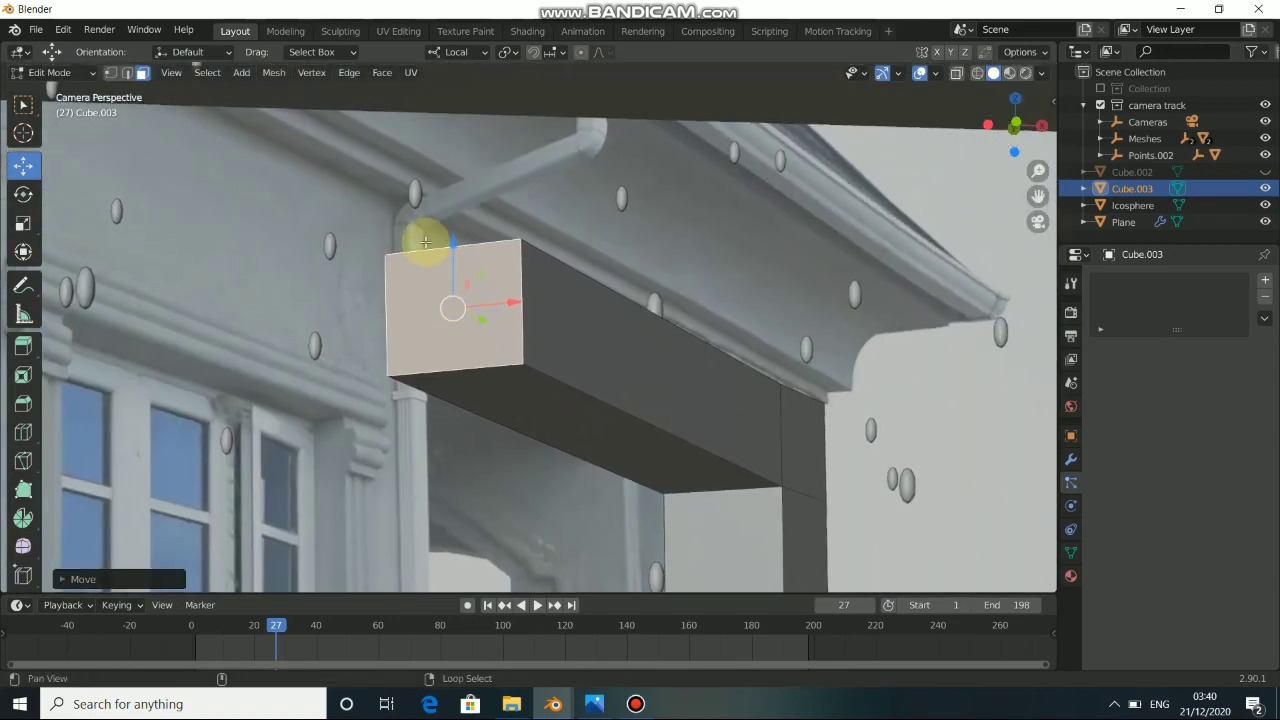
pyautogui.moveTo(452, 255); pyautogui.dragTo(453, 260)
# Play the tracked footage in wireframe to check the mesh against the pillar, stopping at frame 93
pyautogui.keyDown('shift'); pyautogui.moveTo(651, 550); pyautogui.dragTo(606, 414, button='middle'); pyautogui.keyUp('shift')
pyautogui.scroll(-5, 603, 478)
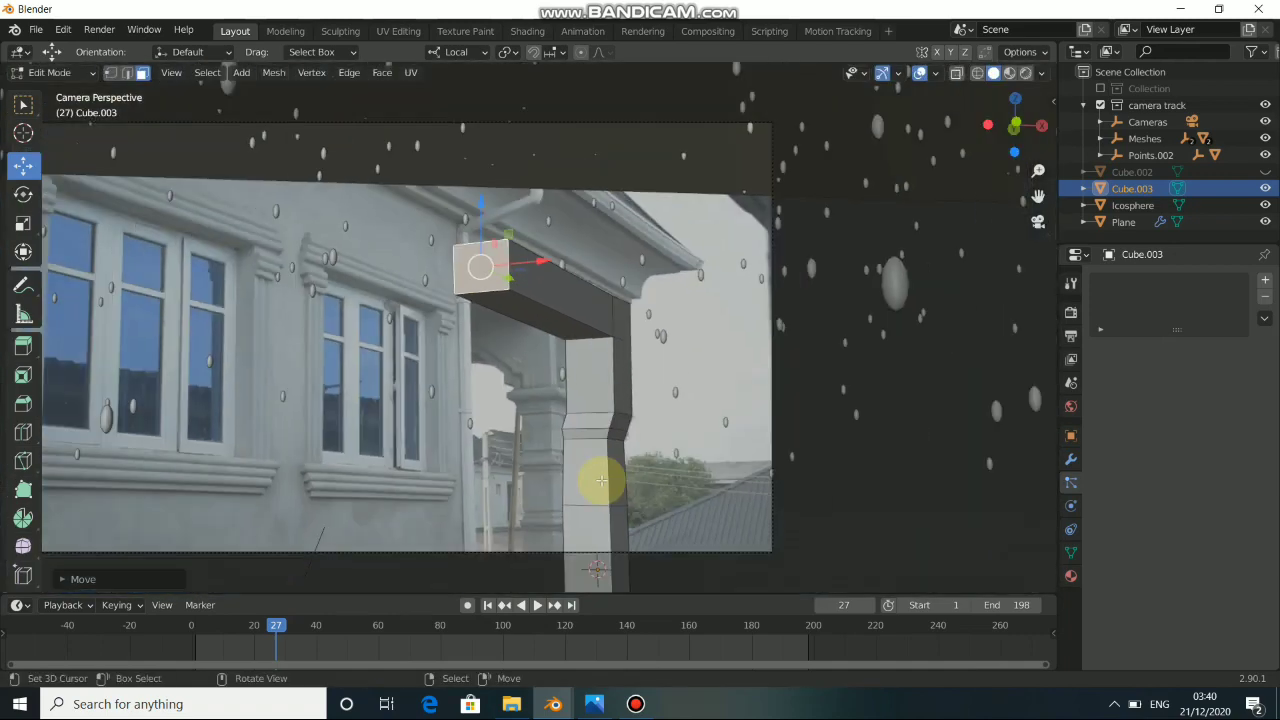
pyautogui.hotkey('shift', 'z')
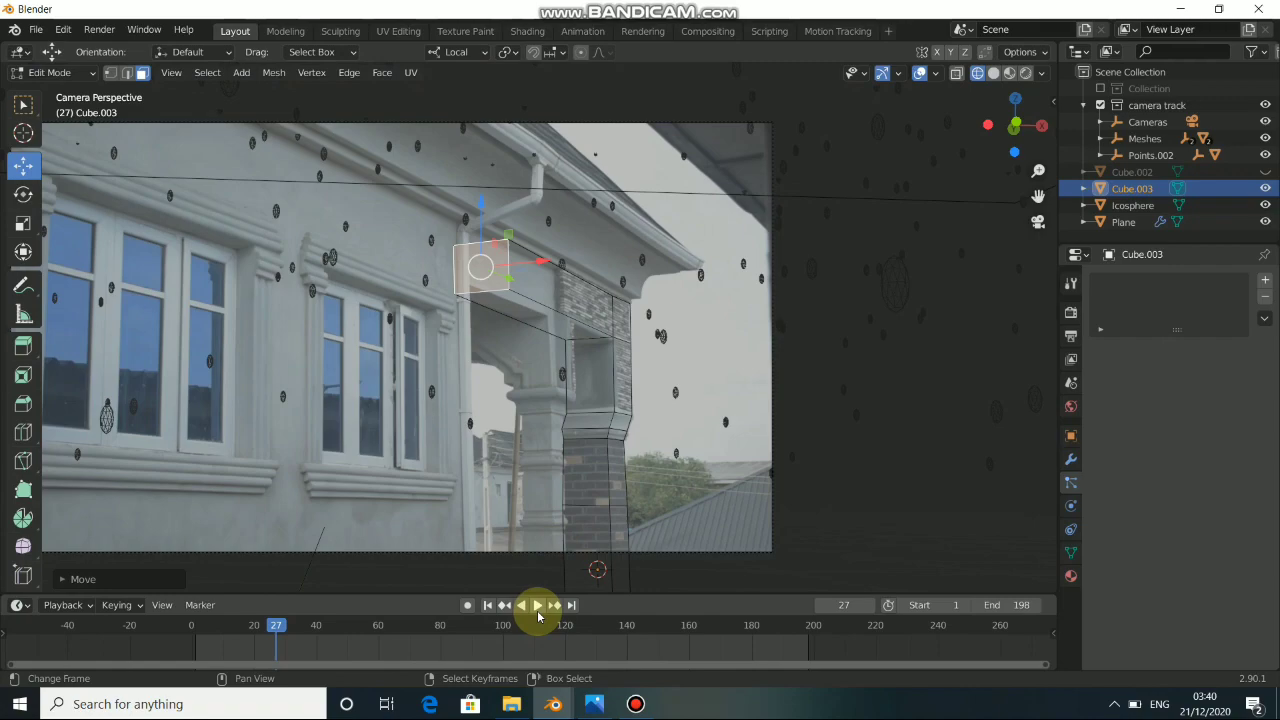
pyautogui.click(538, 610)
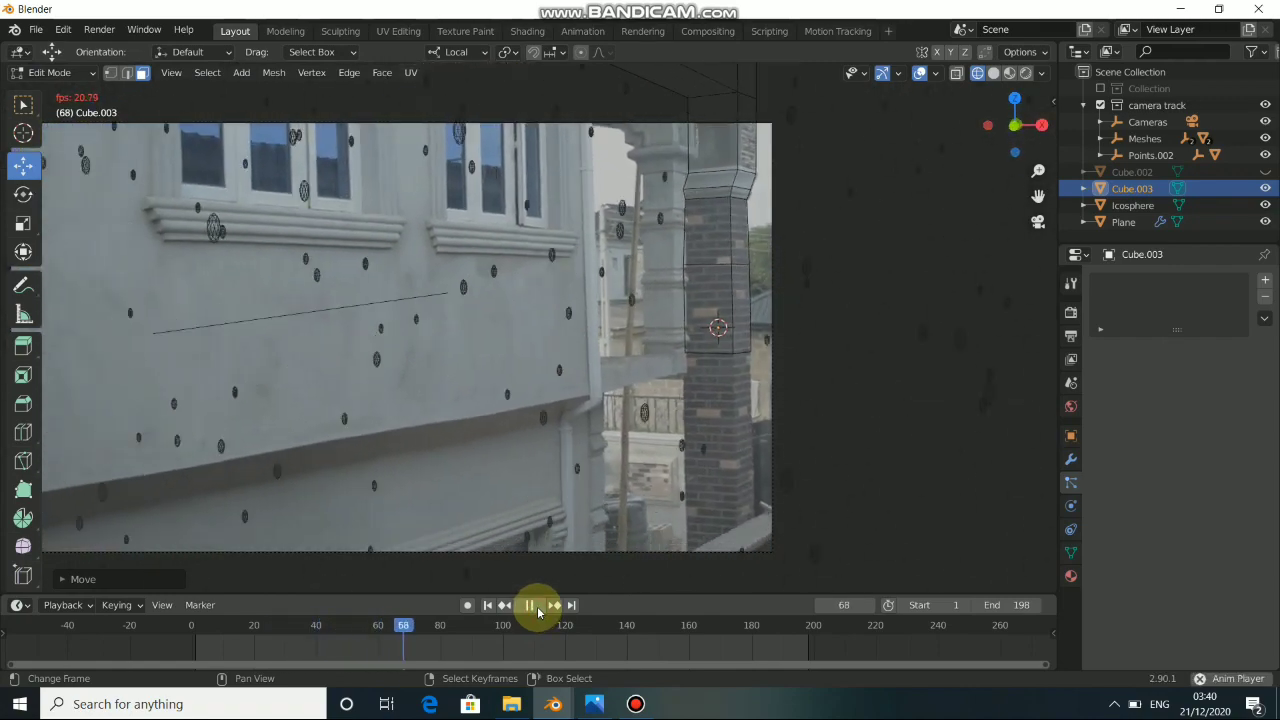
pyautogui.press('space')
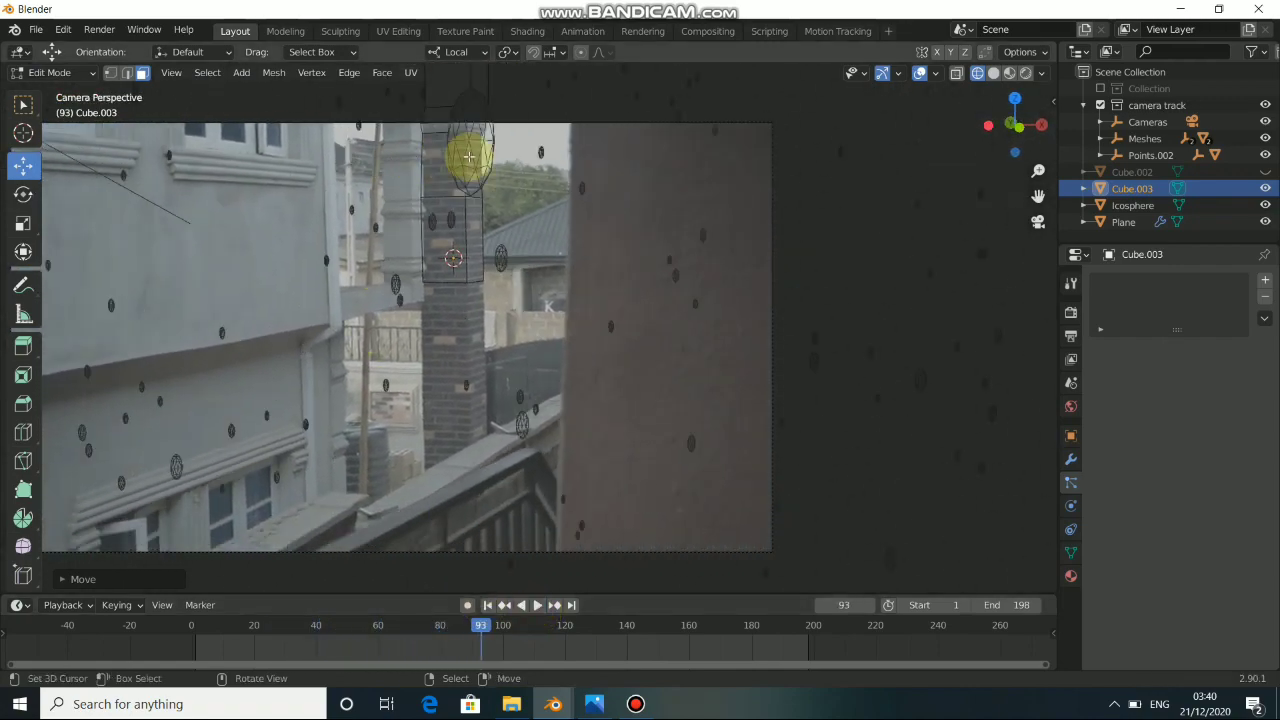
# Select the pillar mesh's bottom vertices in wireframe and extrude them down along the brick pillar
pyautogui.keyDown('shift'); pyautogui.moveTo(414, 283); pyautogui.dragTo(511, 329, button='middle'); pyautogui.keyUp('shift')
pyautogui.scroll(6, 511, 329)
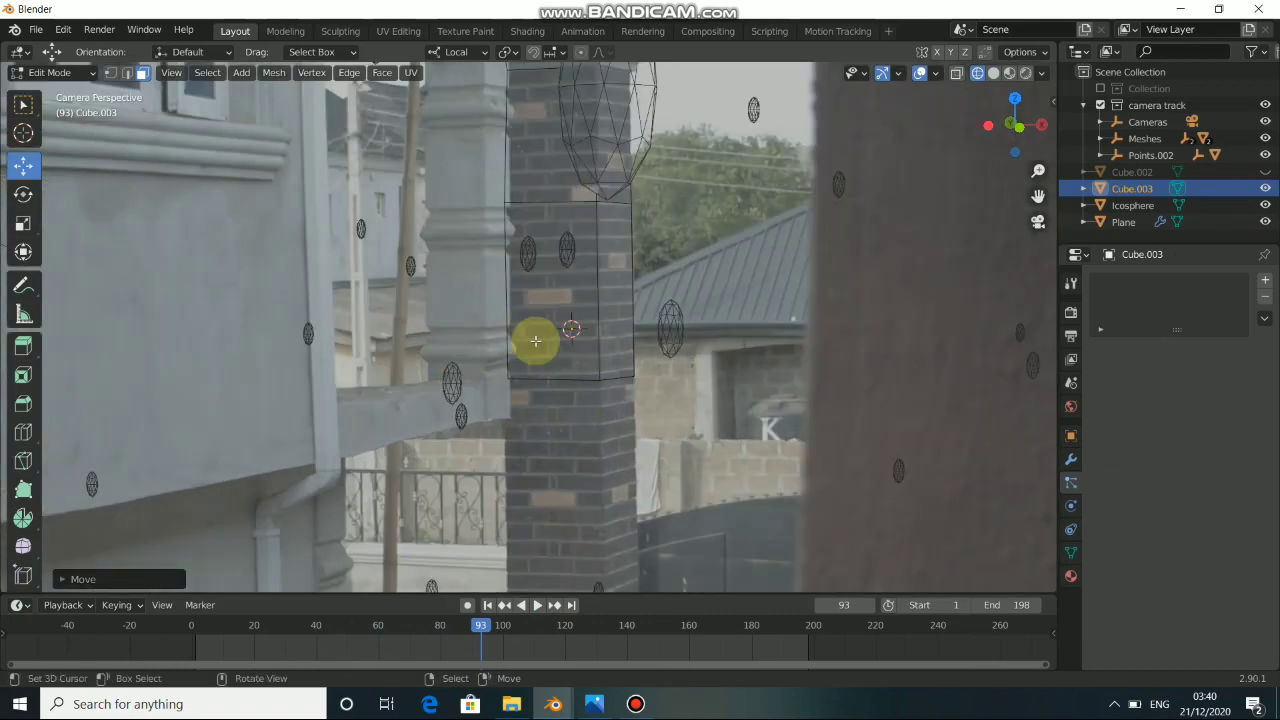
pyautogui.click(566, 335)
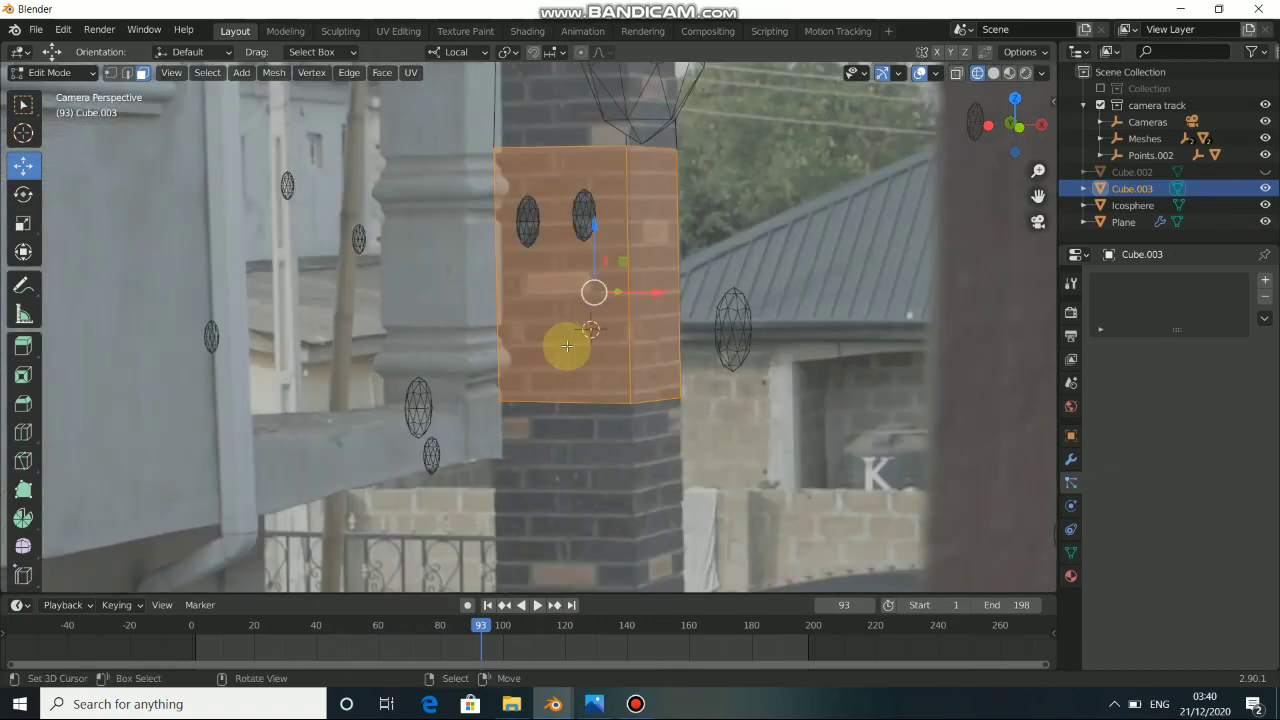
pyautogui.hotkey('shift', 'z')
pyautogui.press('1')
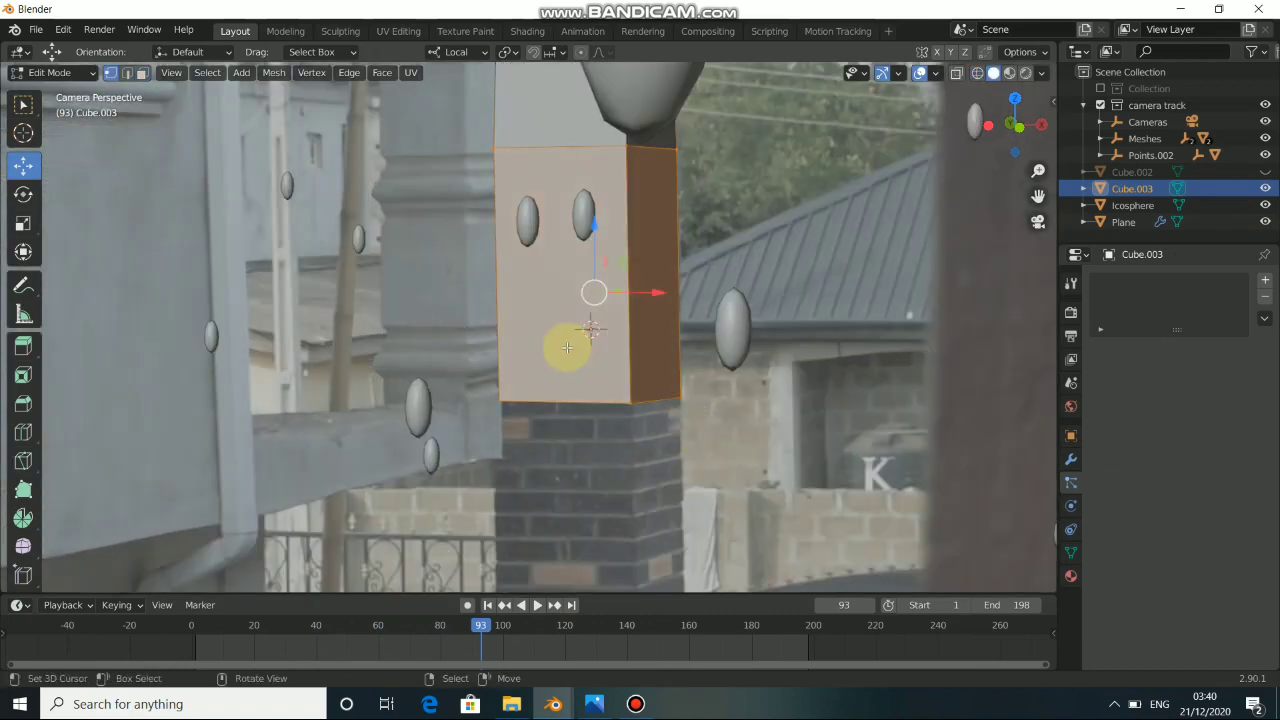
pyautogui.press('alt')
pyautogui.hotkey('alt', 'a')
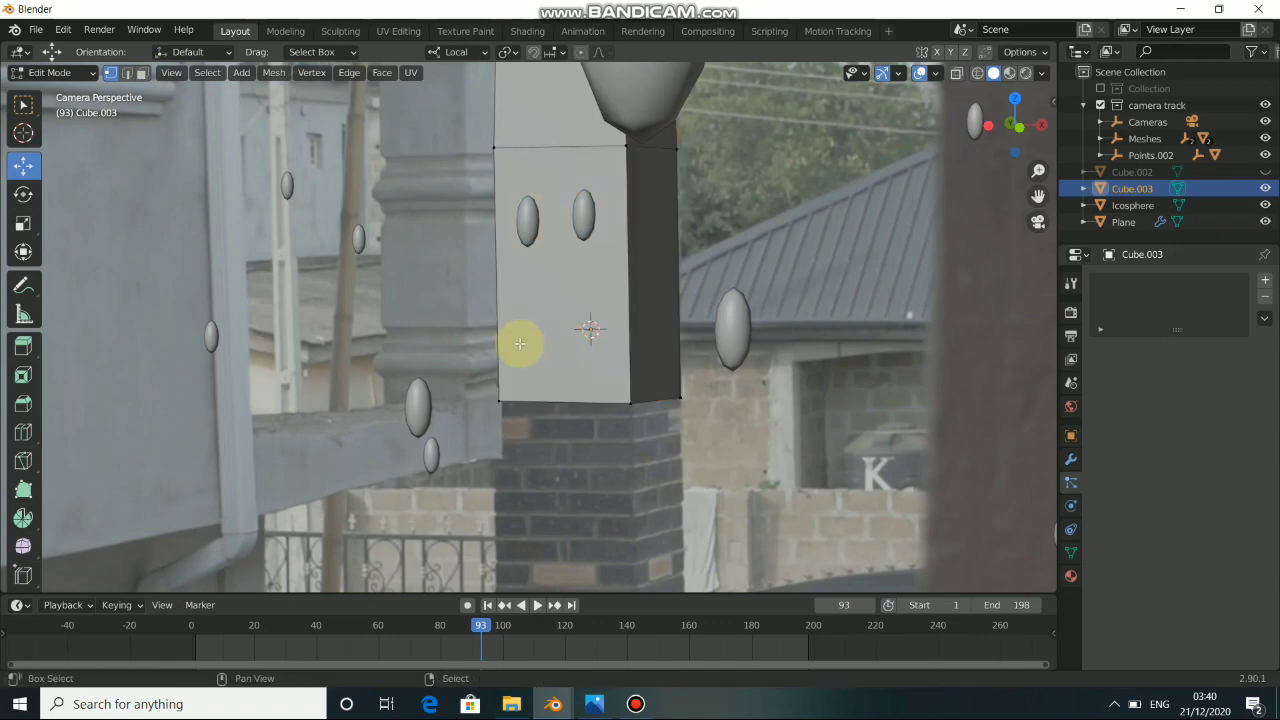
pyautogui.hotkey('shift', 'z')
pyautogui.moveTo(443, 321); pyautogui.dragTo(831, 471)
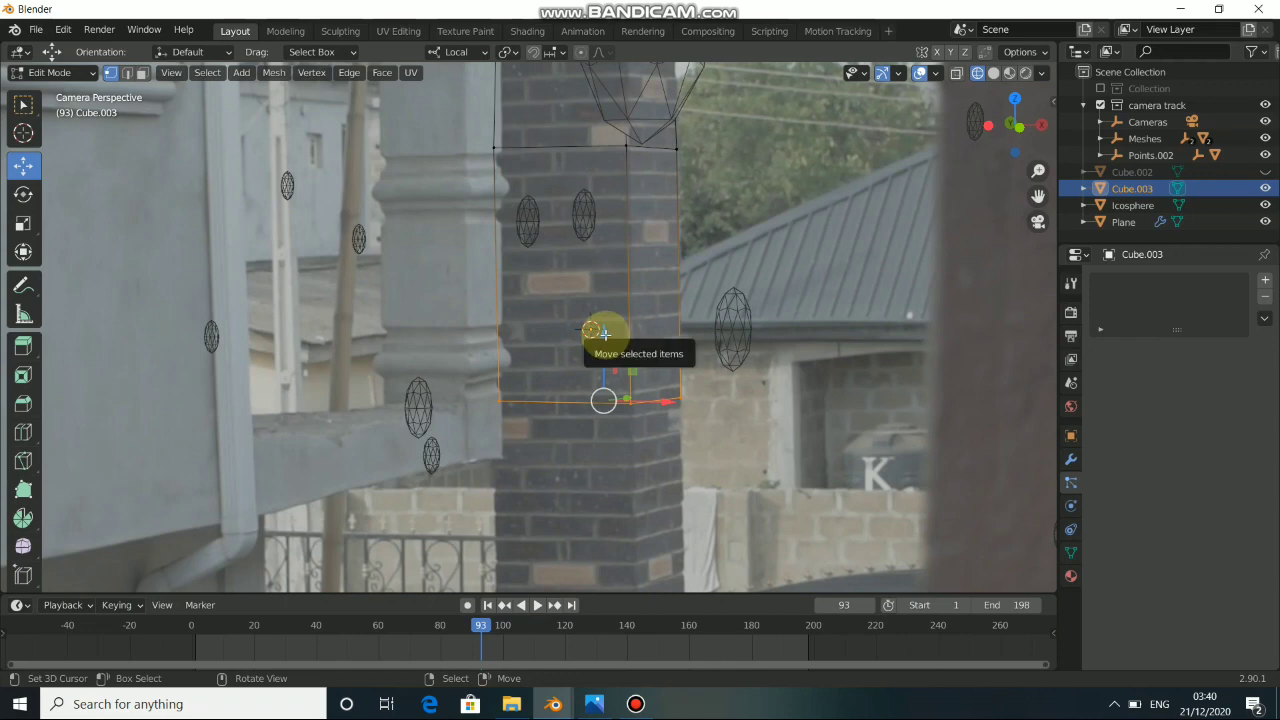
pyautogui.moveTo(604, 333); pyautogui.dragTo(610, 549)
# Extrude the pillar mesh's bottom vertices further down along the brick pillar toward the sloping wall
pyautogui.keyDown('shift'); pyautogui.moveTo(686, 529); pyautogui.dragTo(663, 309, button='middle'); pyautogui.keyUp('shift')
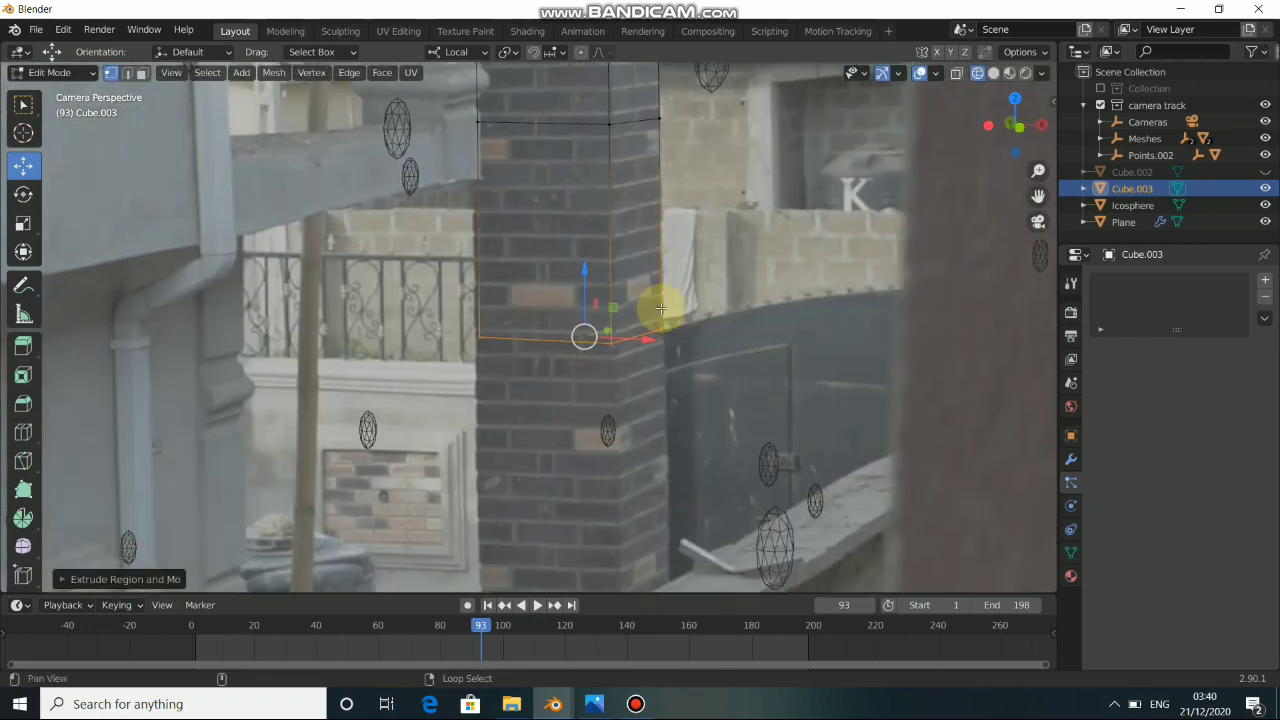
pyautogui.press('e')
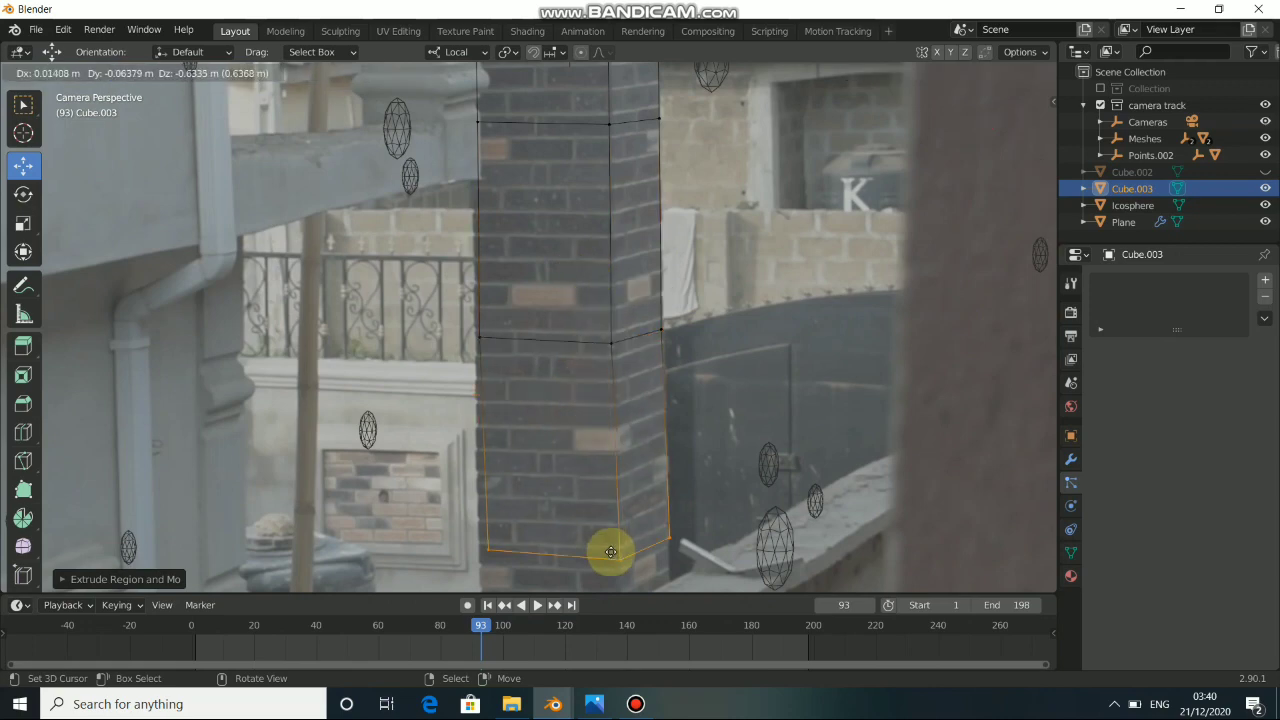
pyautogui.click(596, 568)
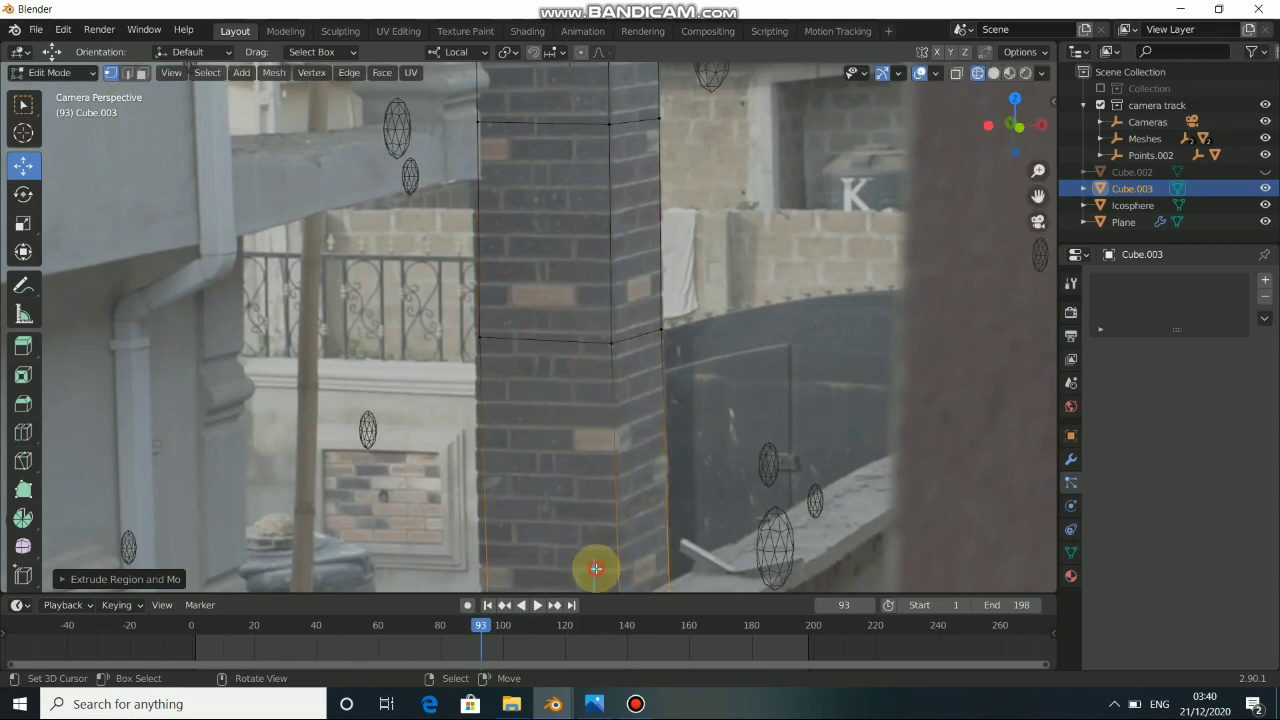
# Scale the bottom vertices up slightly, shift them along X to match the brick edges, and lower them about 0.33 m along Z
pyautogui.keyDown('shift'); pyautogui.moveTo(567, 525); pyautogui.dragTo(569, 317, button='middle'); pyautogui.keyUp('shift')
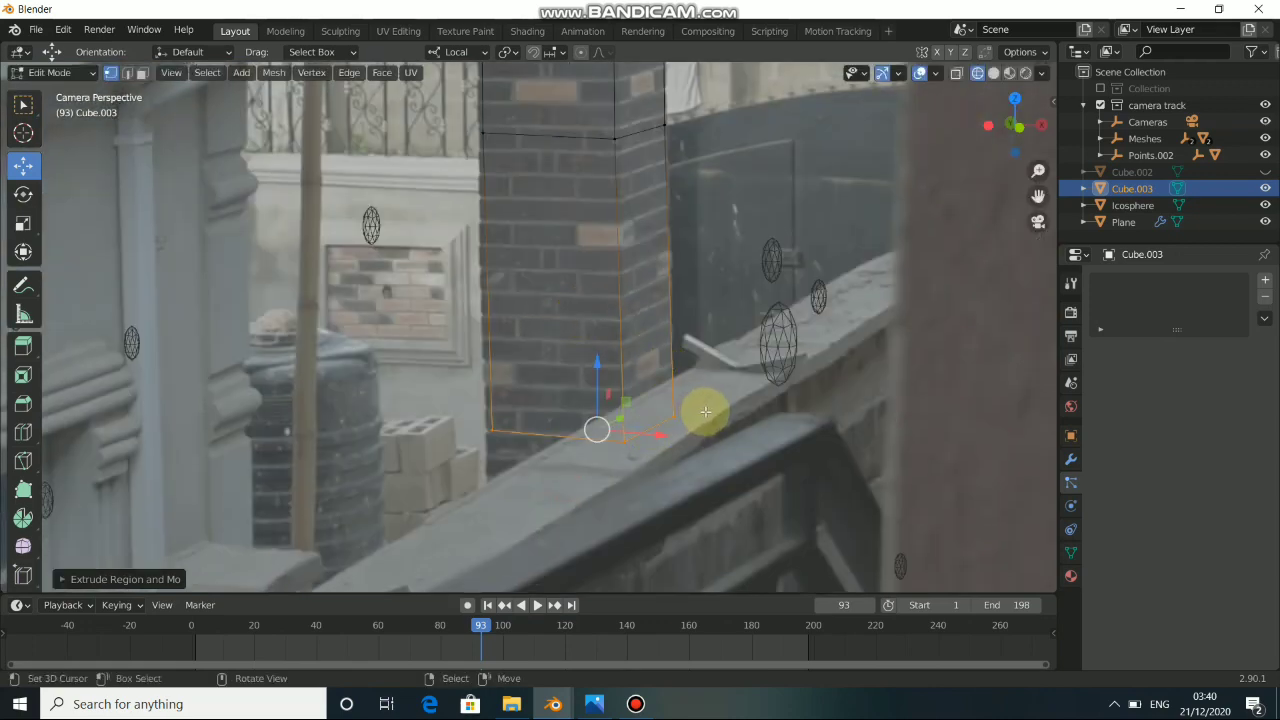
pyautogui.press('s')
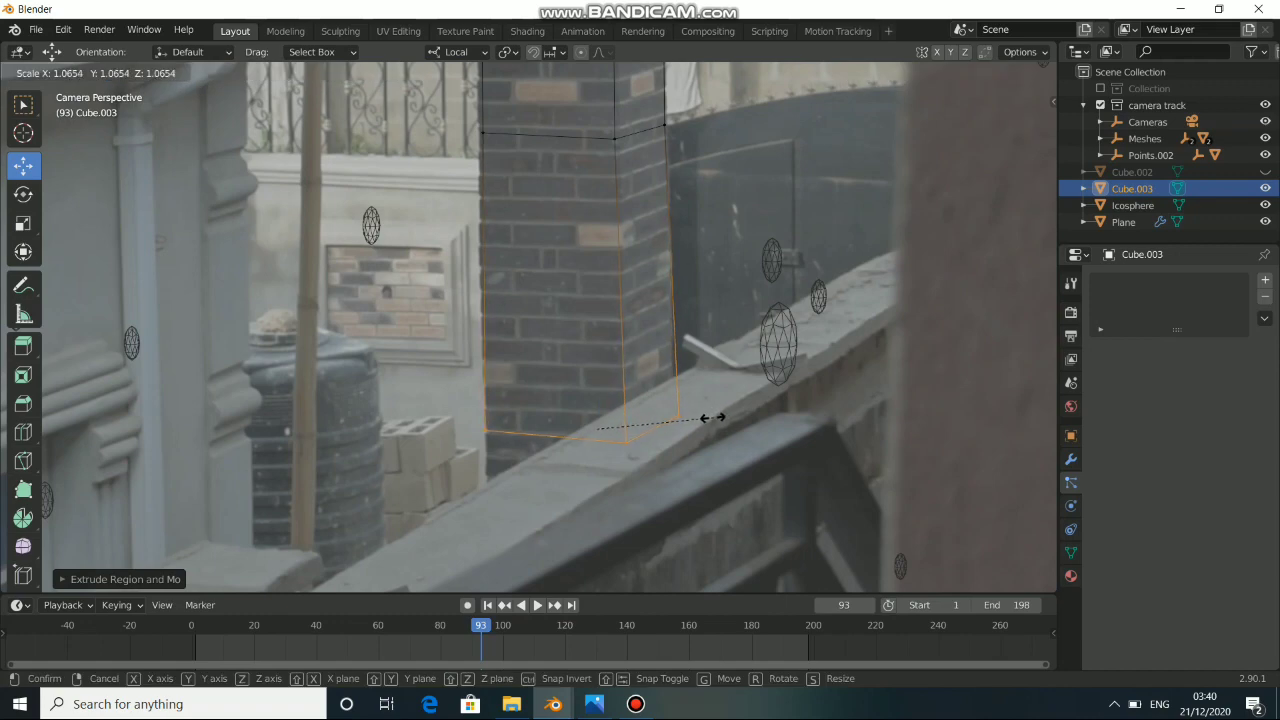
pyautogui.click(709, 417)
pyautogui.moveTo(661, 439); pyautogui.dragTo(646, 423)
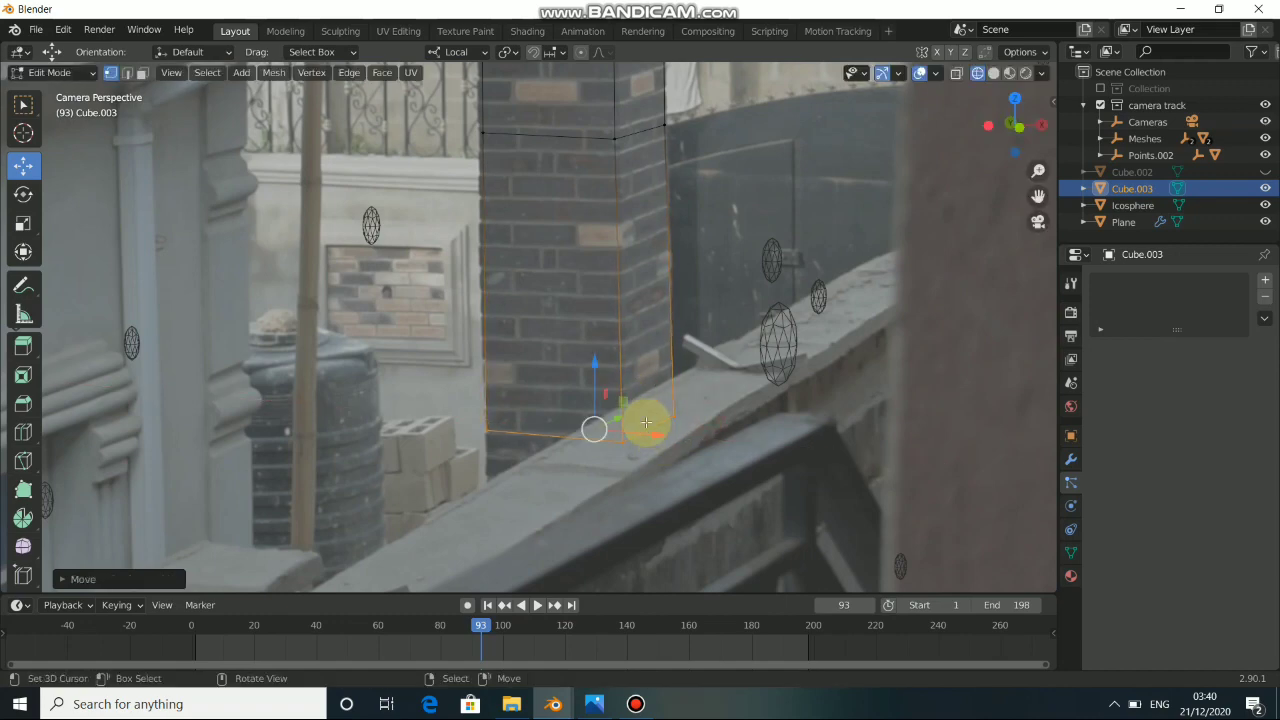
pyautogui.moveTo(581, 367); pyautogui.dragTo(601, 381)
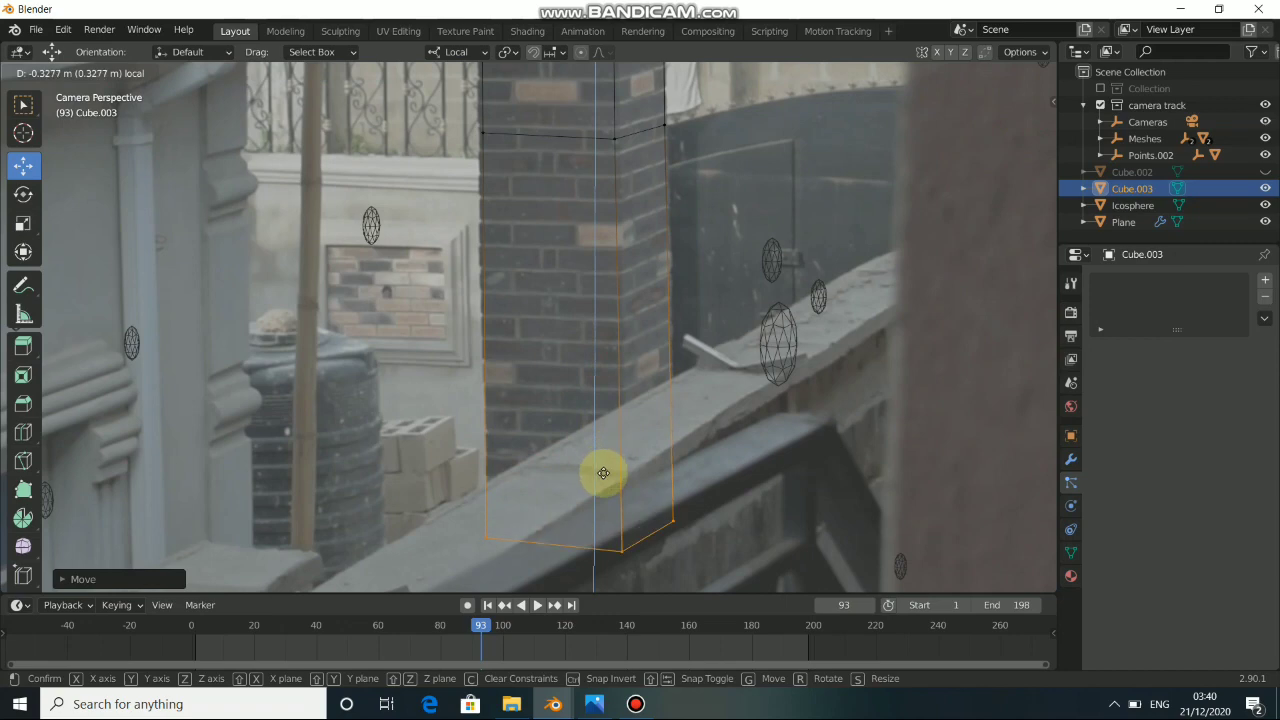
pyautogui.click(603, 473)
# Play the tracked footage to check the extended mesh against the pillar, and return to frame 1
pyautogui.scroll(-6, 694, 286)
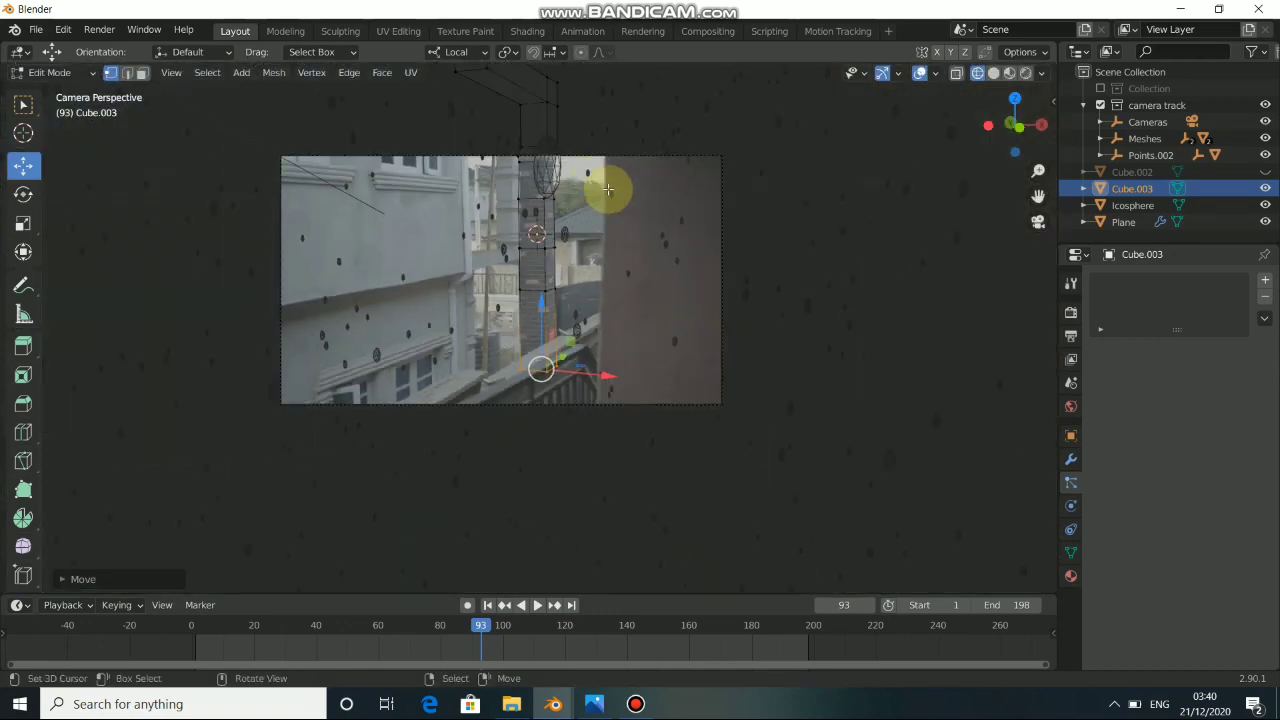
pyautogui.press('Home')
pyautogui.click(537, 605)
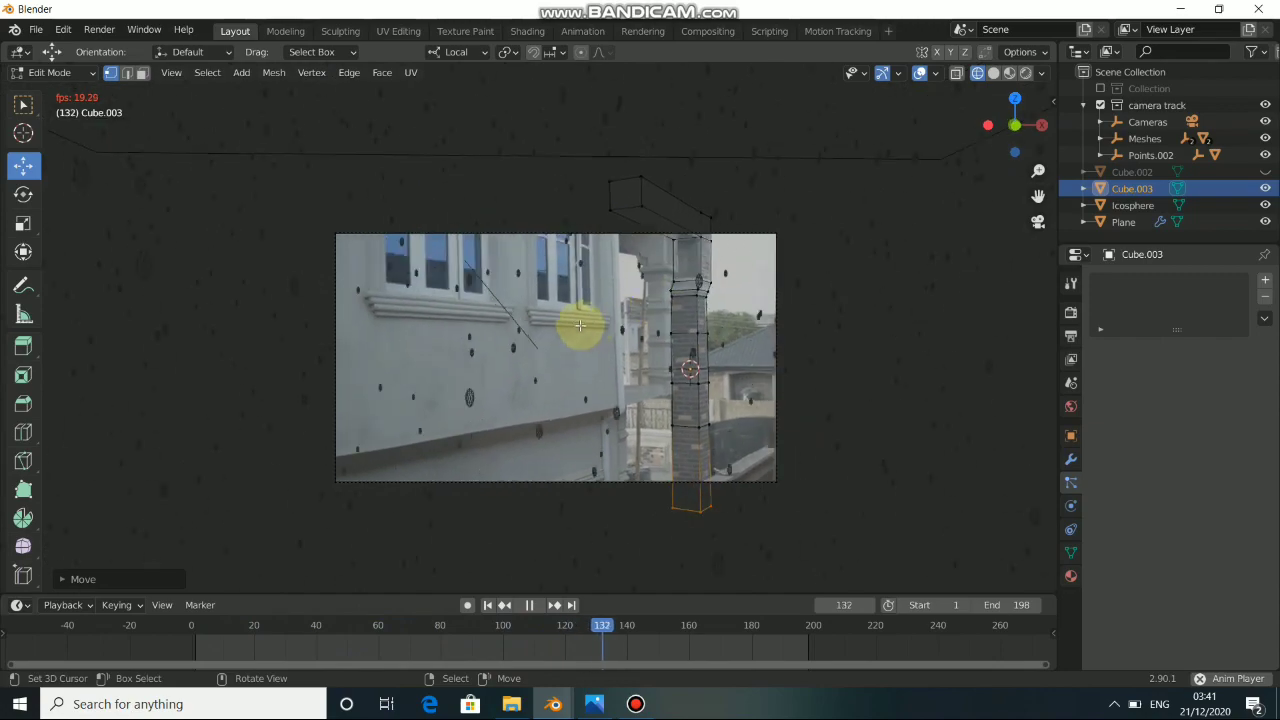
pyautogui.scroll(3, 590, 310)
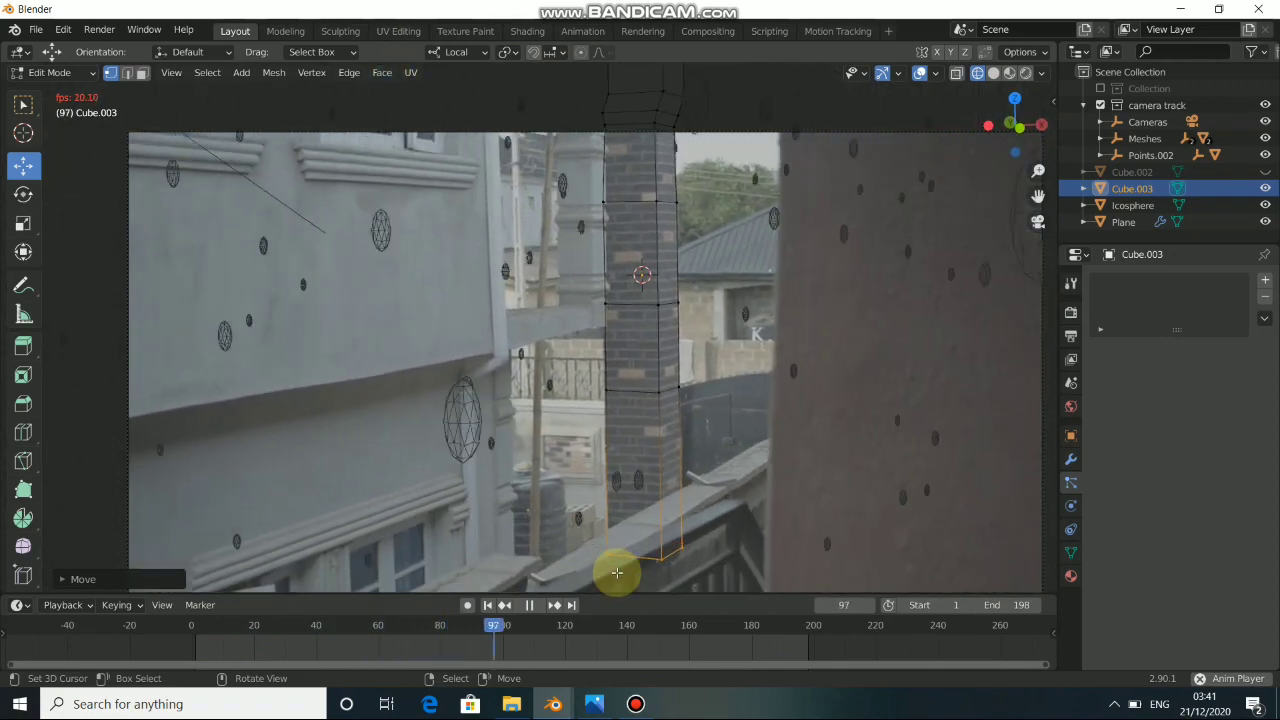
pyautogui.click(529, 605)
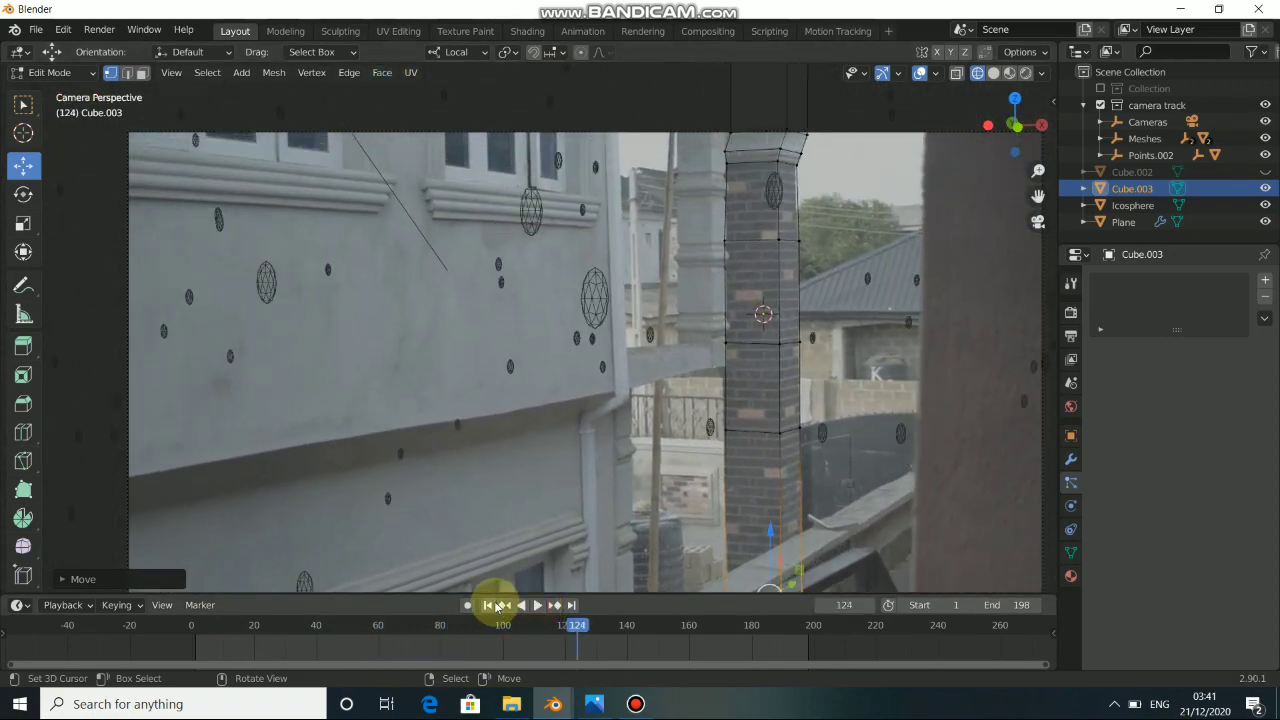
pyautogui.click(490, 606)
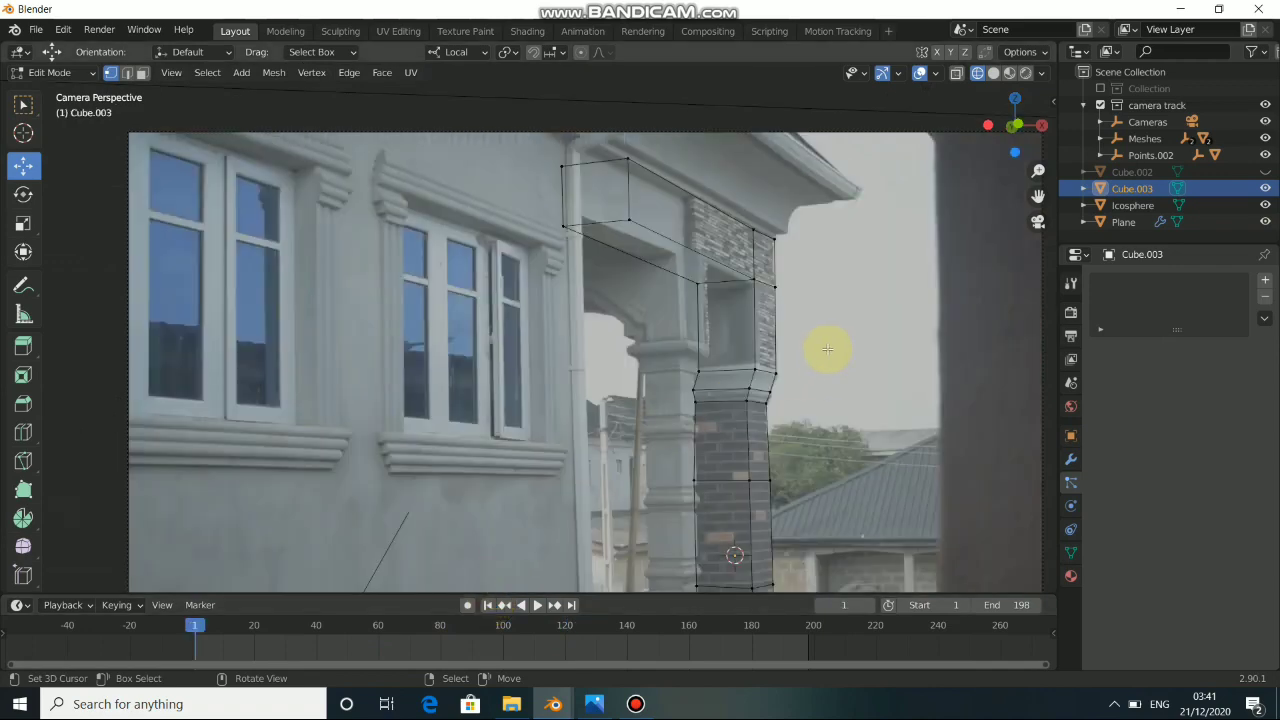
# Leave Edit Mode and compare the pillar mesh with the bricks close up between frames 84 and 103
pyautogui.press('Tab')
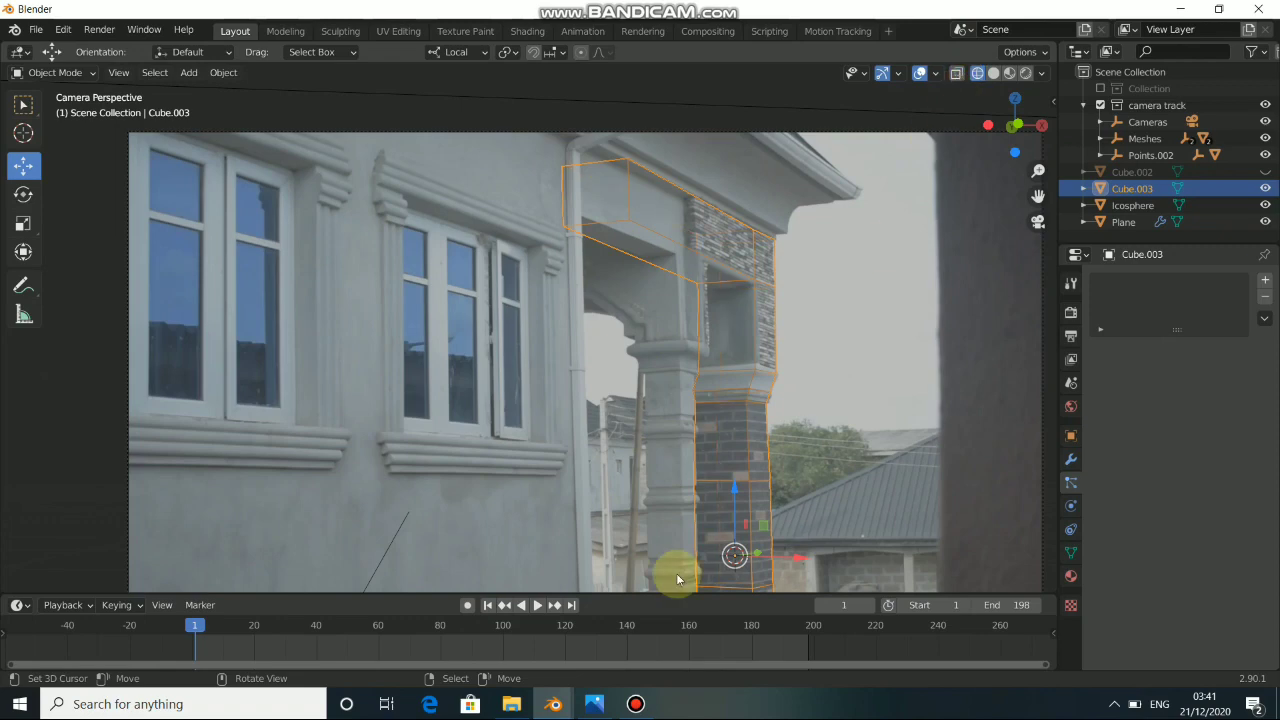
pyautogui.click(453, 645)
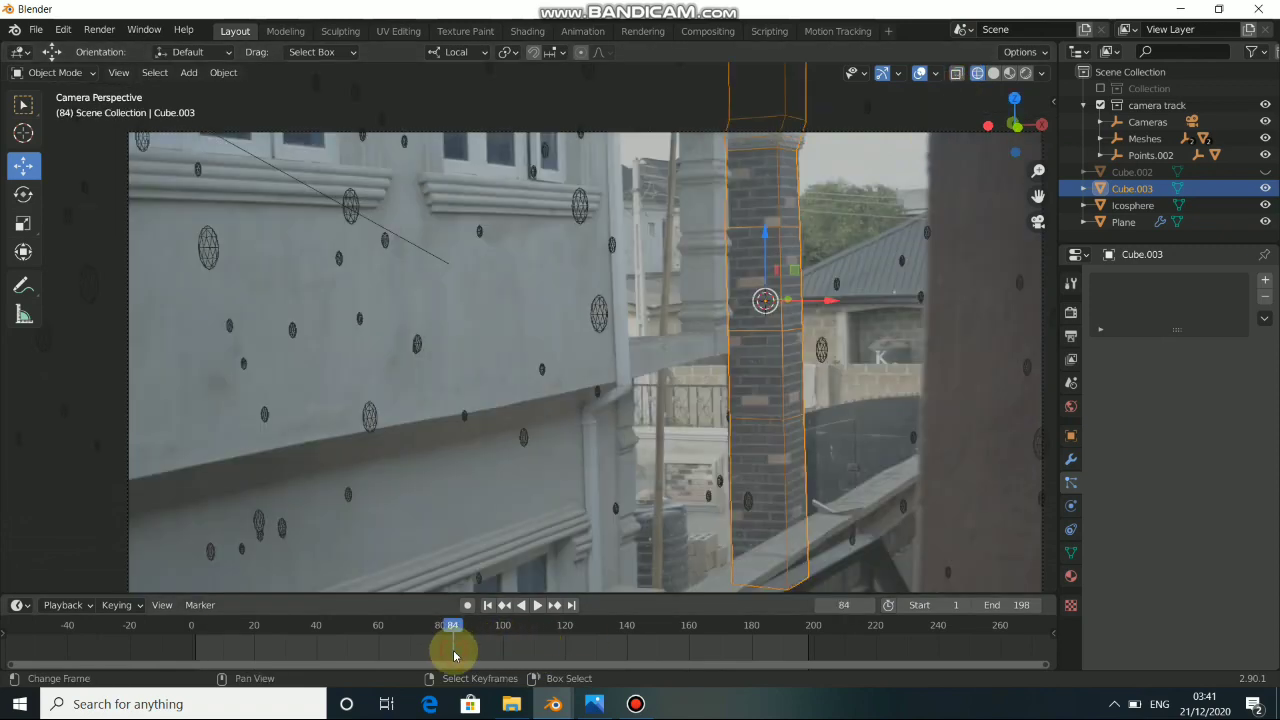
pyautogui.scroll(4, 751, 392)
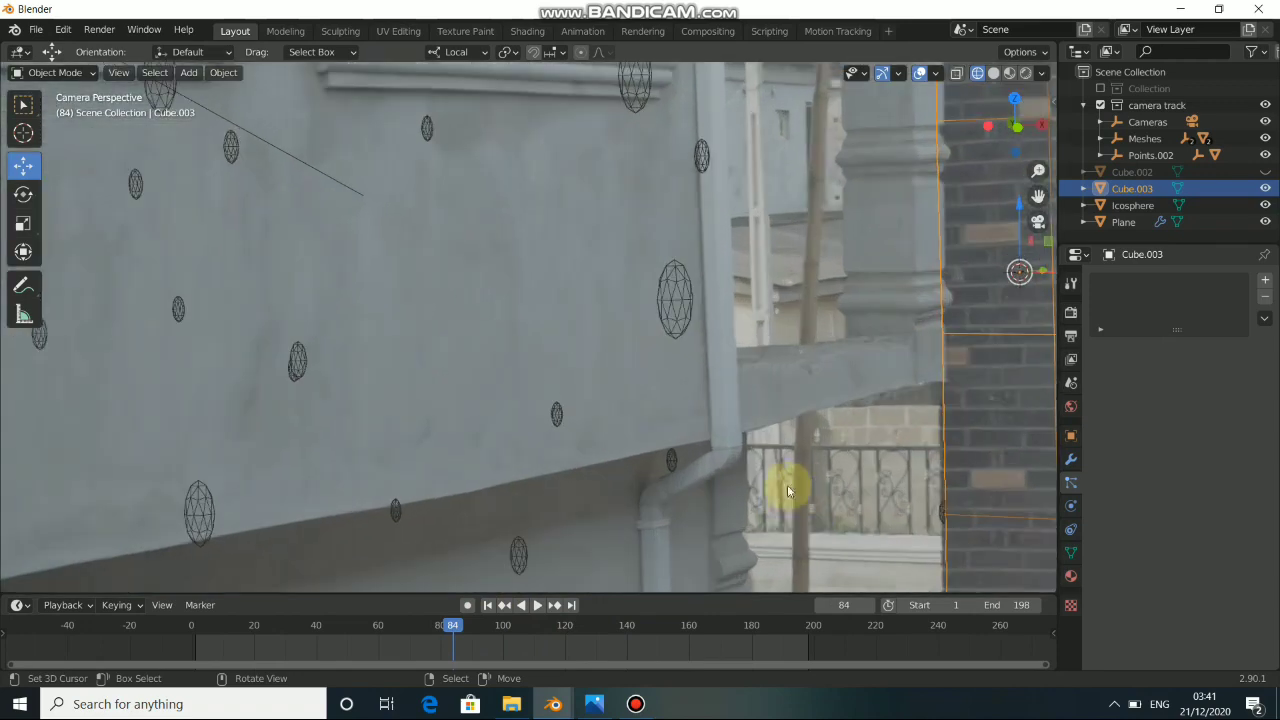
pyautogui.keyDown('shift'); pyautogui.moveTo(684, 436); pyautogui.dragTo(436, 337, button='middle'); pyautogui.keyUp('shift')
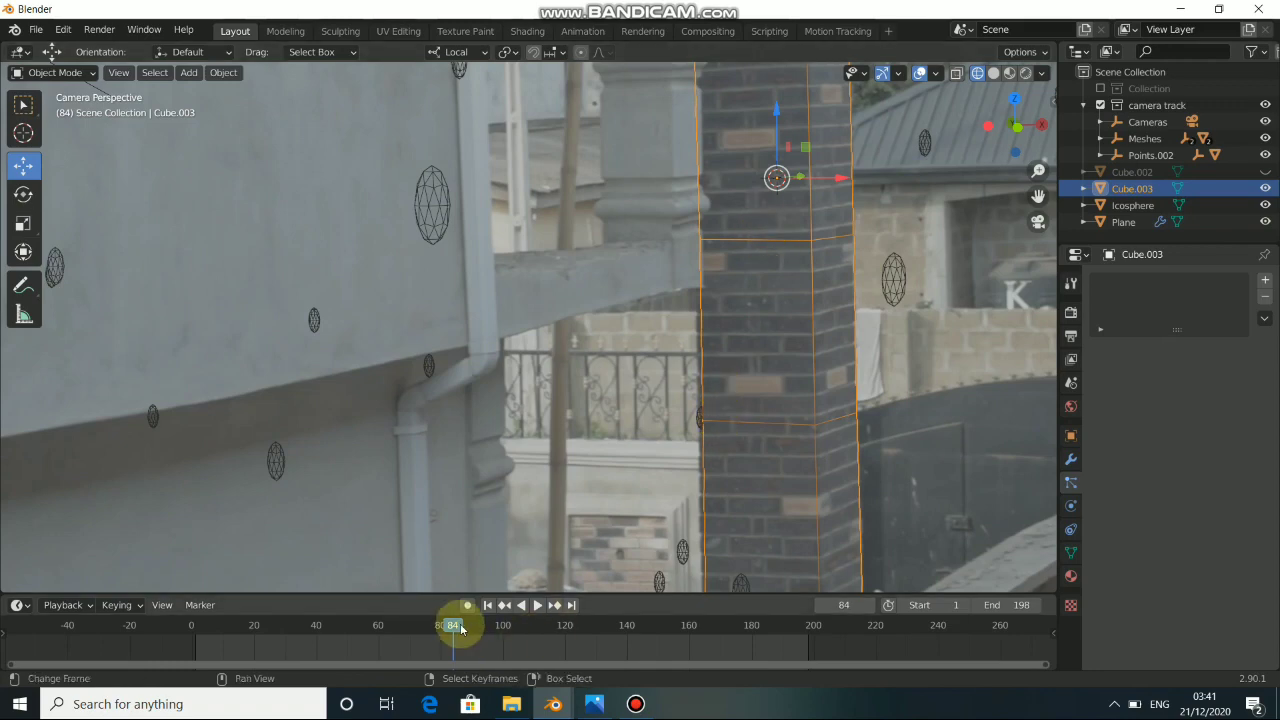
pyautogui.press('space')
pyautogui.moveTo(471, 629); pyautogui.dragTo(491, 636)
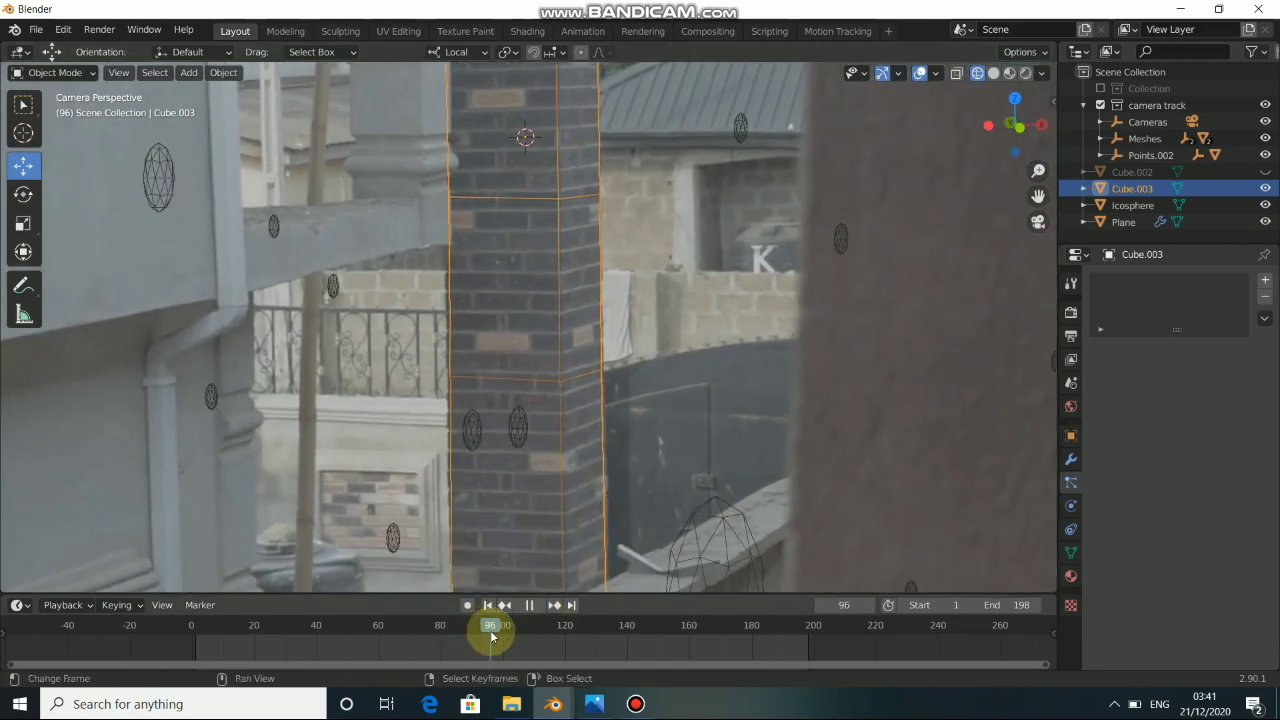
pyautogui.press('space')
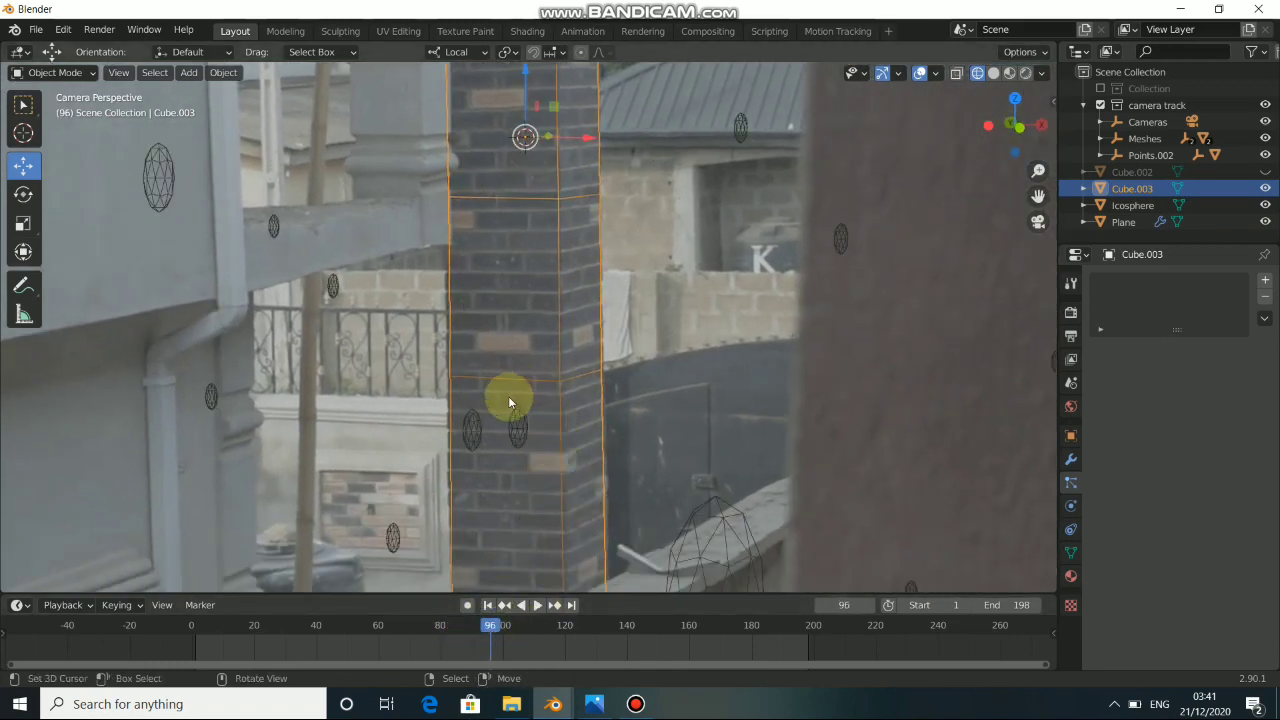
pyautogui.press('space')
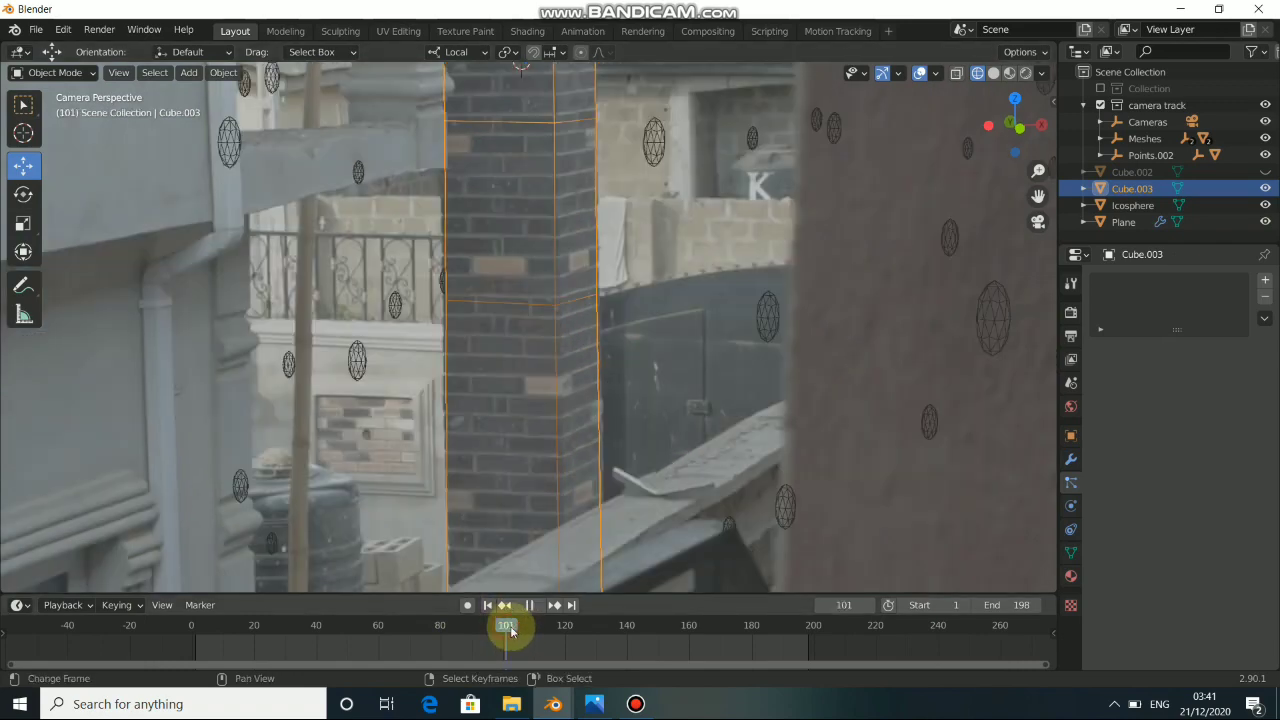
pyautogui.press('space')
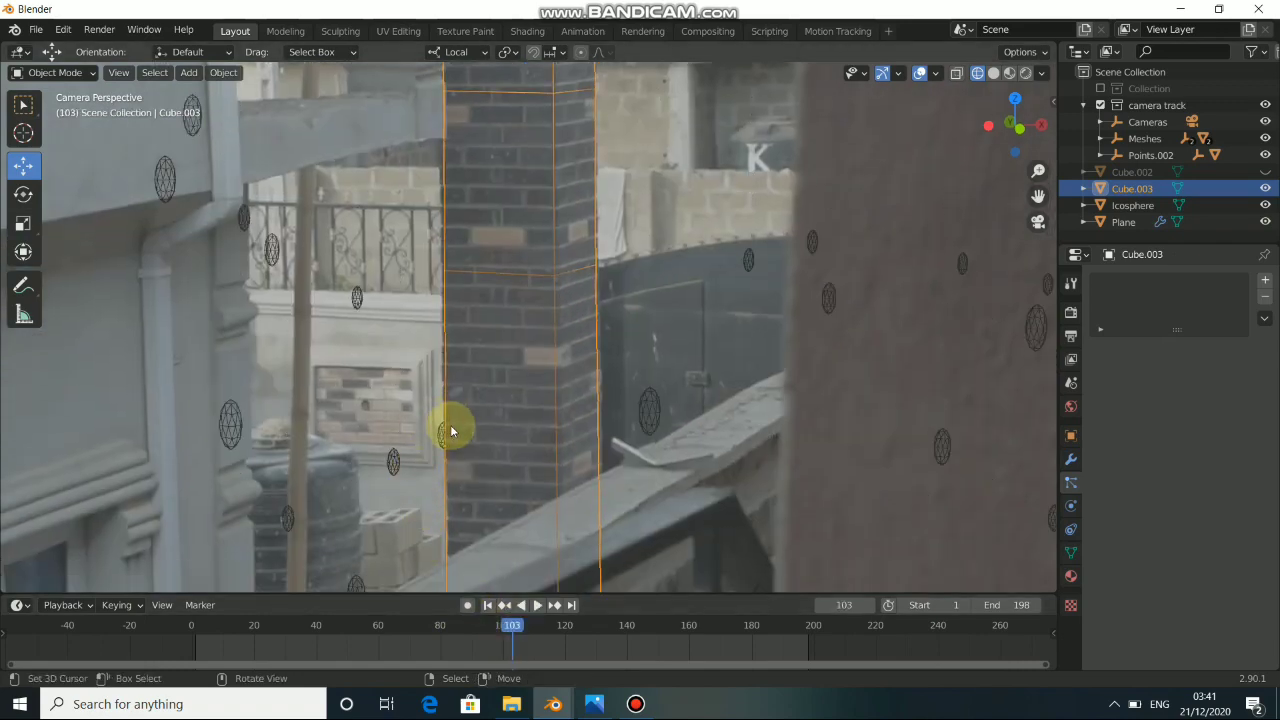
pyautogui.press('g')
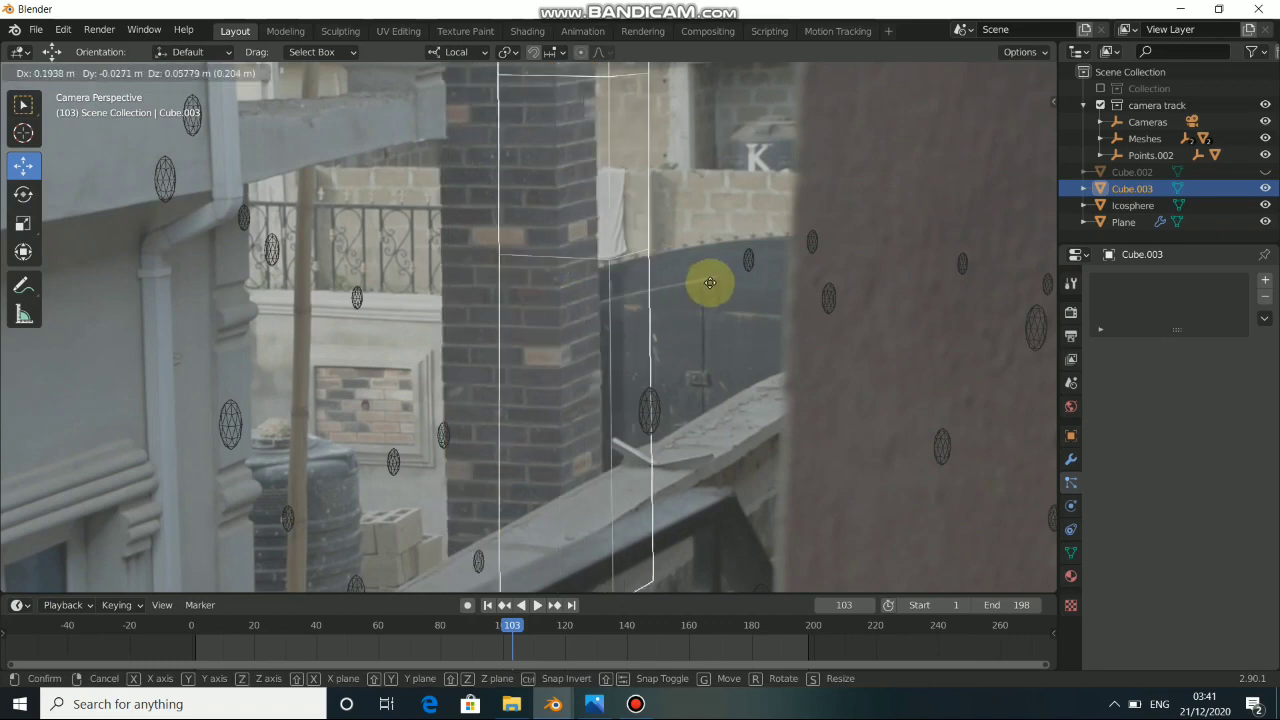
pyautogui.press('Escape')
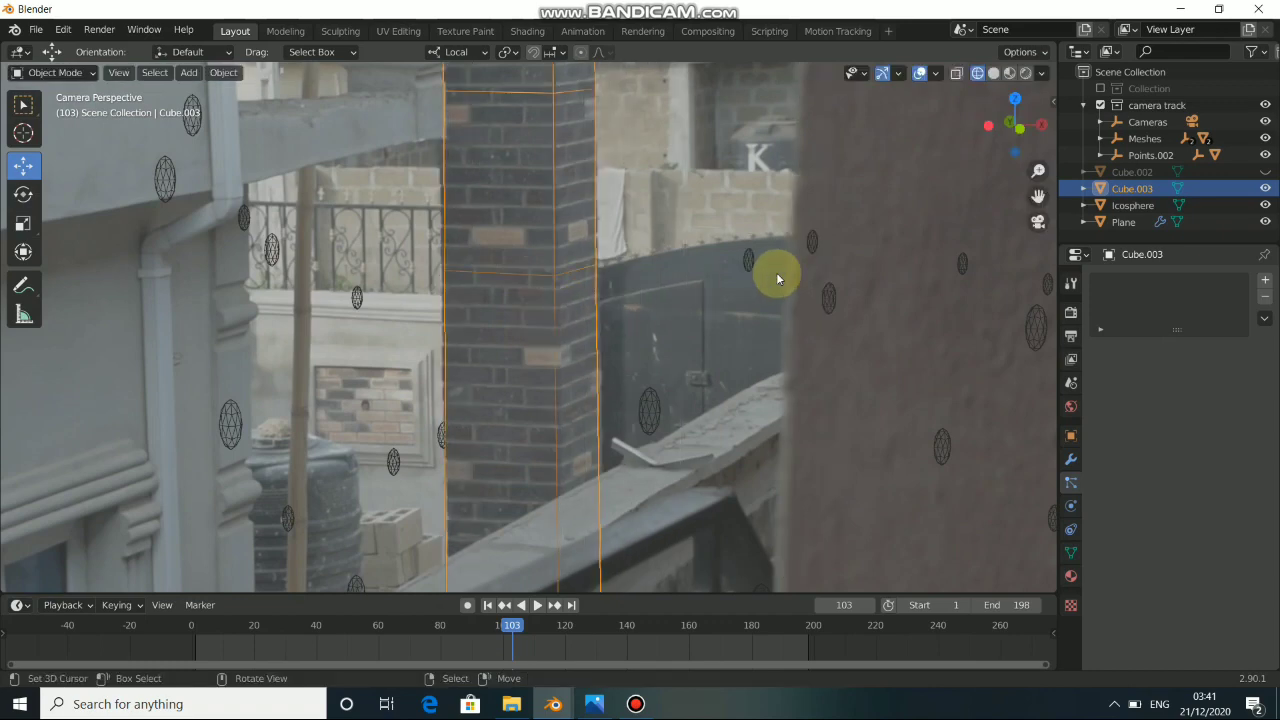
pyautogui.press('g')
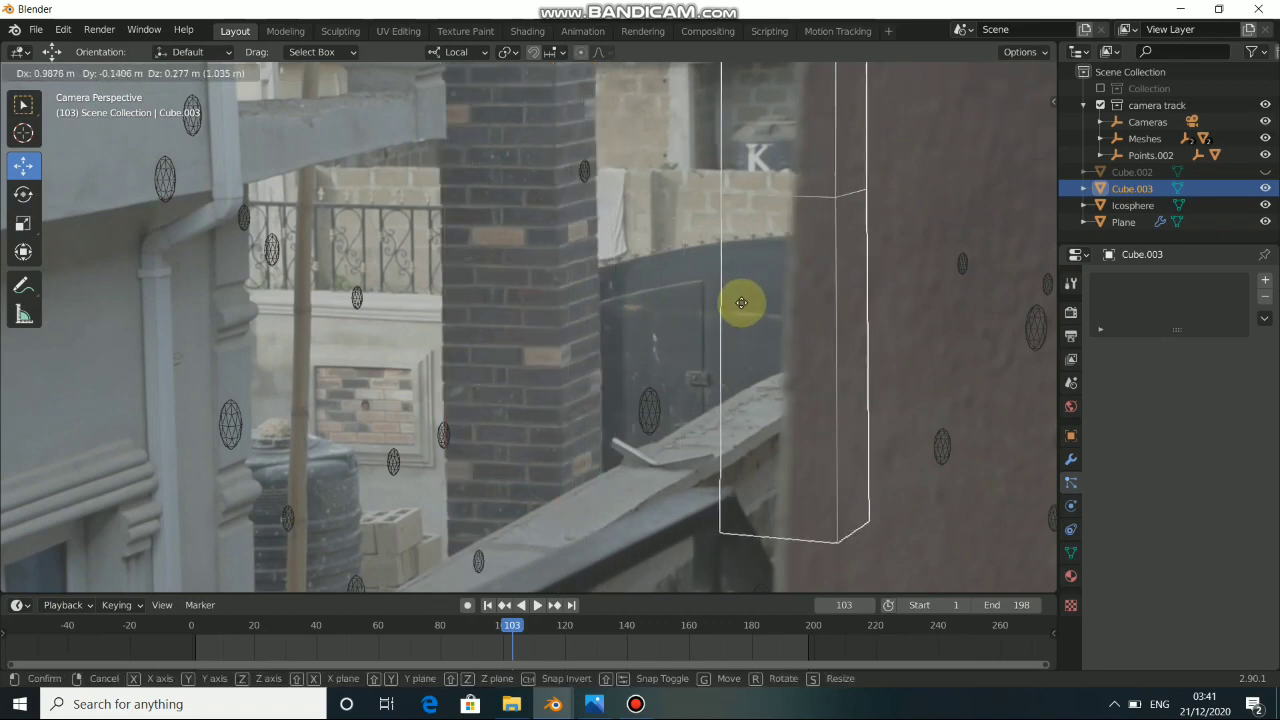
pyautogui.press('Escape')
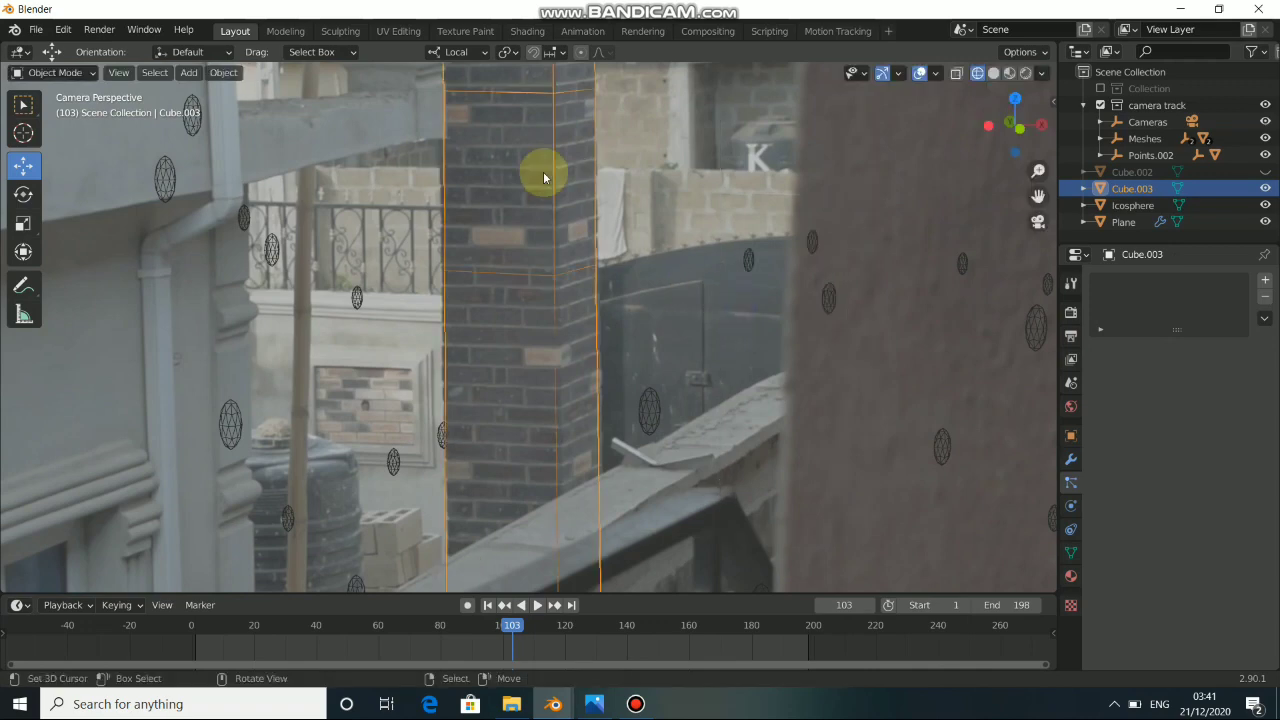
# Scrub back to frame 29 and review the whole beam and pillar mesh against the footage
pyautogui.scroll(-3, 561, 384)
pyautogui.scroll(-2, 500, 360)
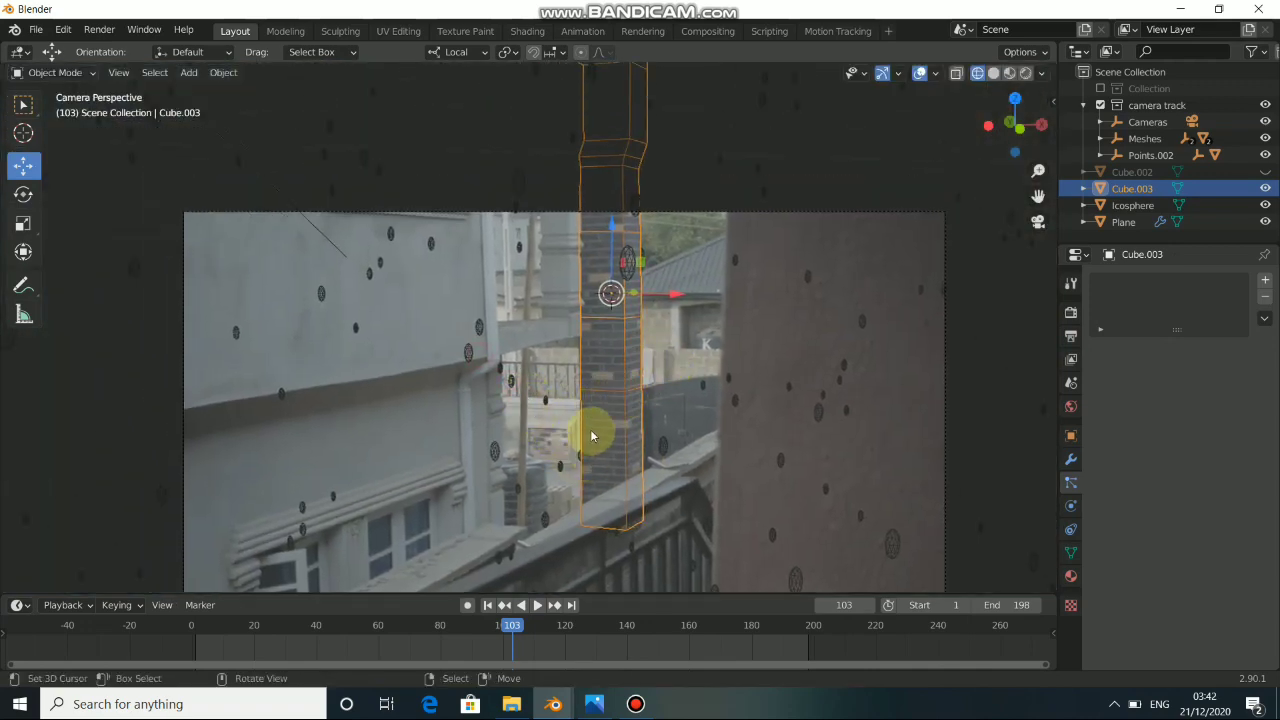
pyautogui.moveTo(514, 630); pyautogui.dragTo(283, 646)
pyautogui.keyDown('shift'); pyautogui.moveTo(691, 441); pyautogui.dragTo(648, 338, button='middle'); pyautogui.keyUp('shift')
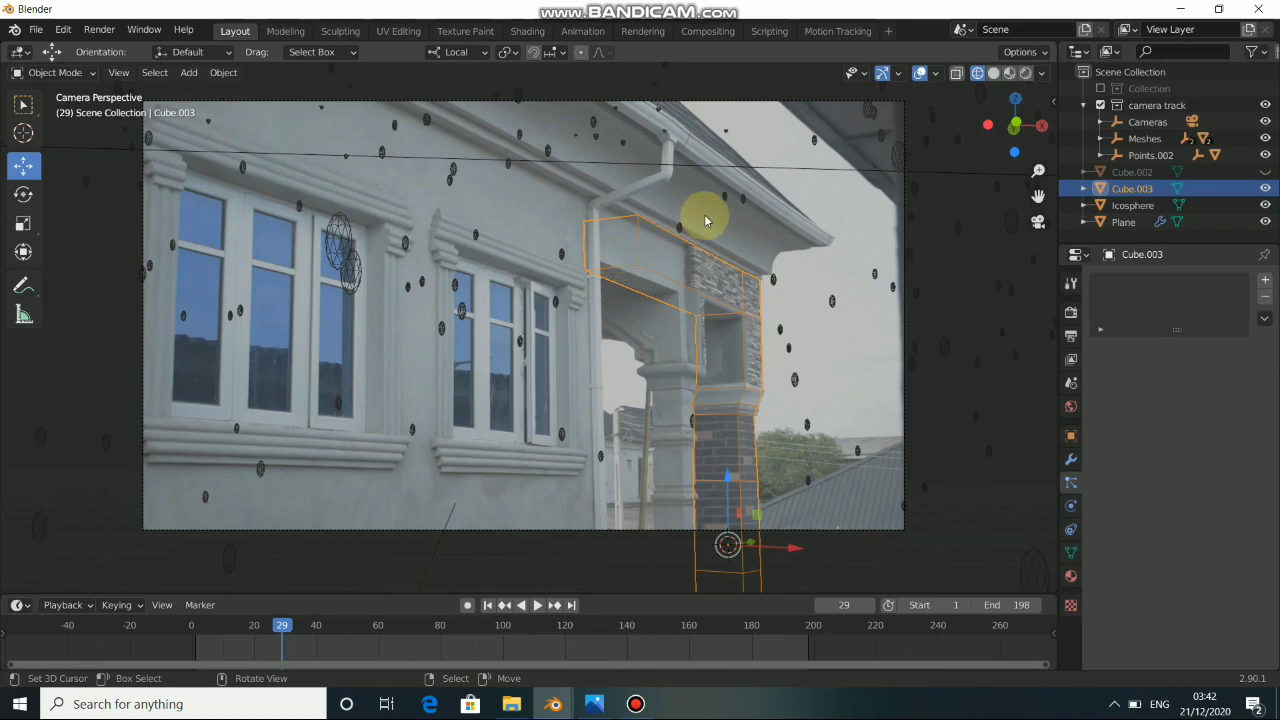
pyautogui.moveTo(571, 249)
pyautogui.keyDown('shift'); pyautogui.mouseDown(button='middle')
pyautogui.moveTo(600, 263)
pyautogui.moveTo(575, 244)
pyautogui.mouseUp(button='middle'); pyautogui.keyUp('shift')
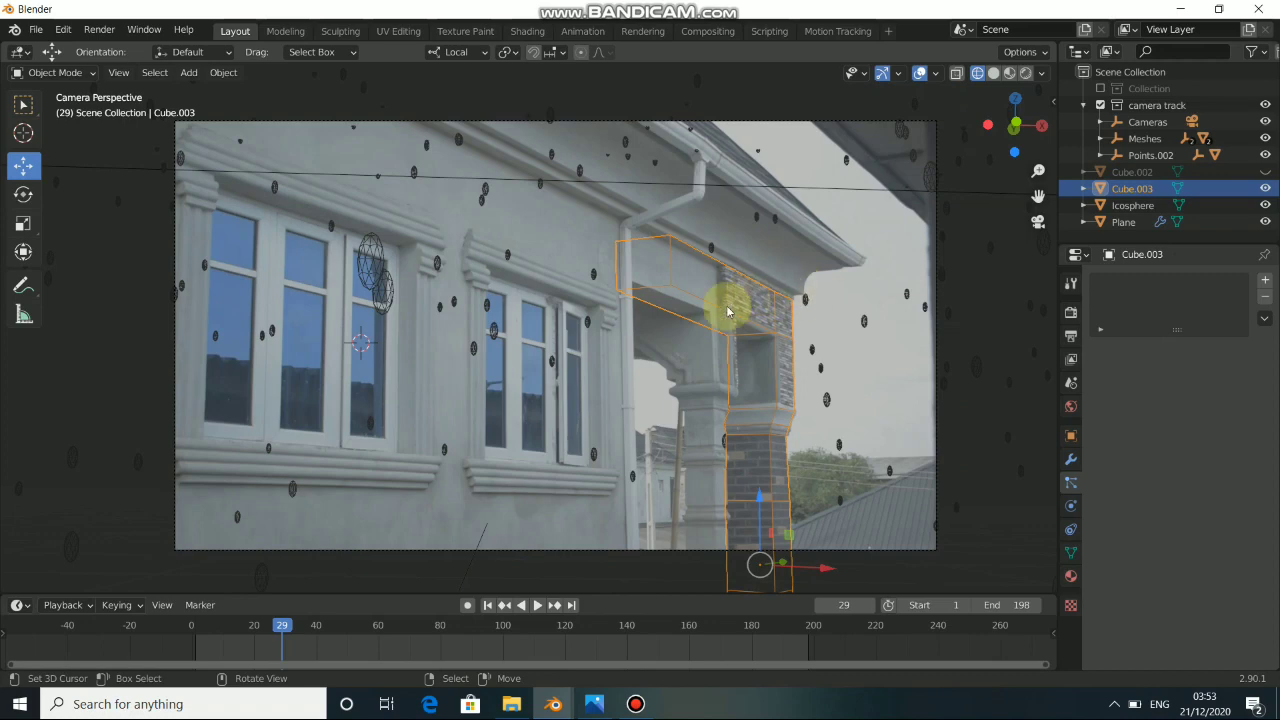
pyautogui.scroll(-2, 630, 334)
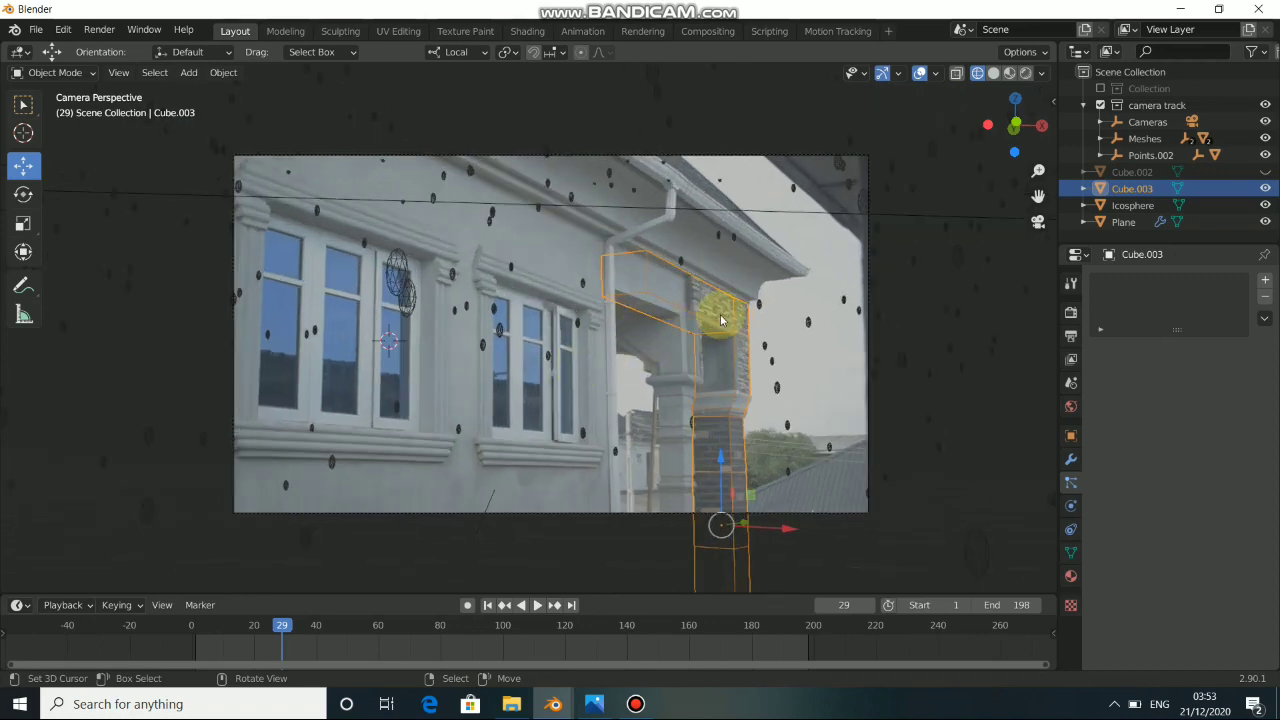
# Hide the pillar mesh, enable the collection with the finished house geometry, and scrub to frame 107 to check it
pyautogui.press('h')
pyautogui.click(1101, 88)
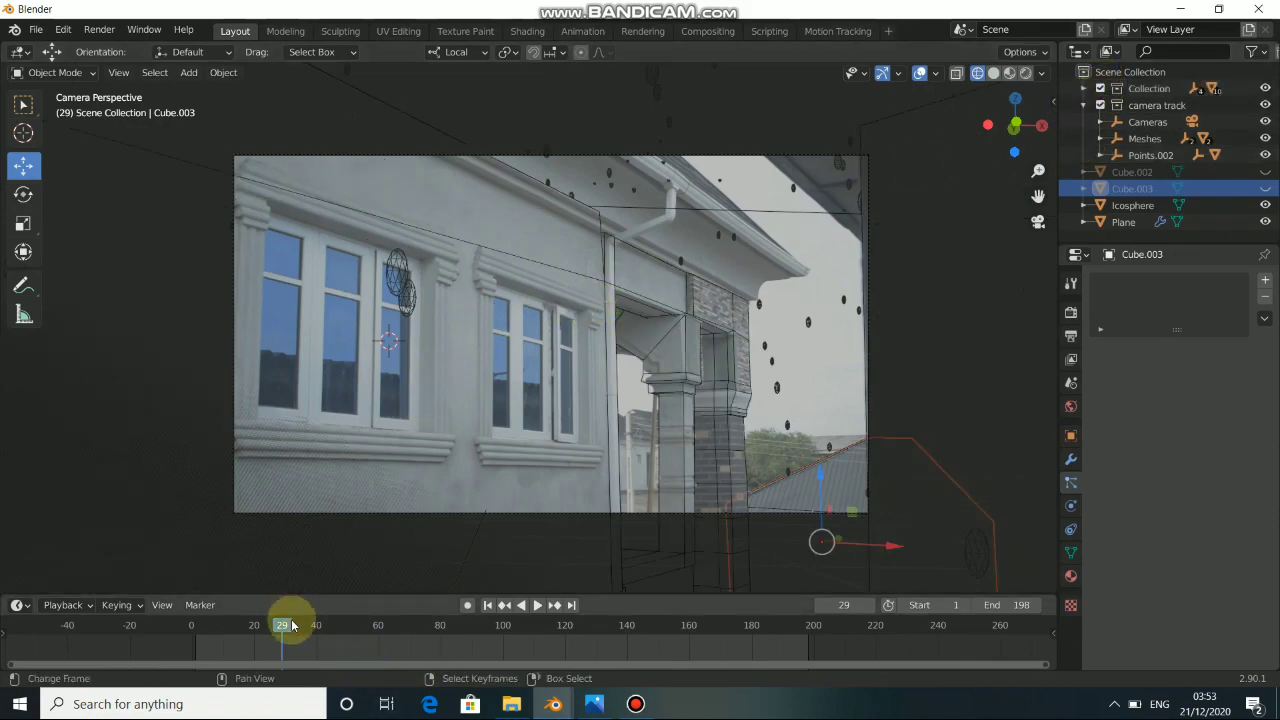
pyautogui.moveTo(292, 625); pyautogui.dragTo(524, 545)
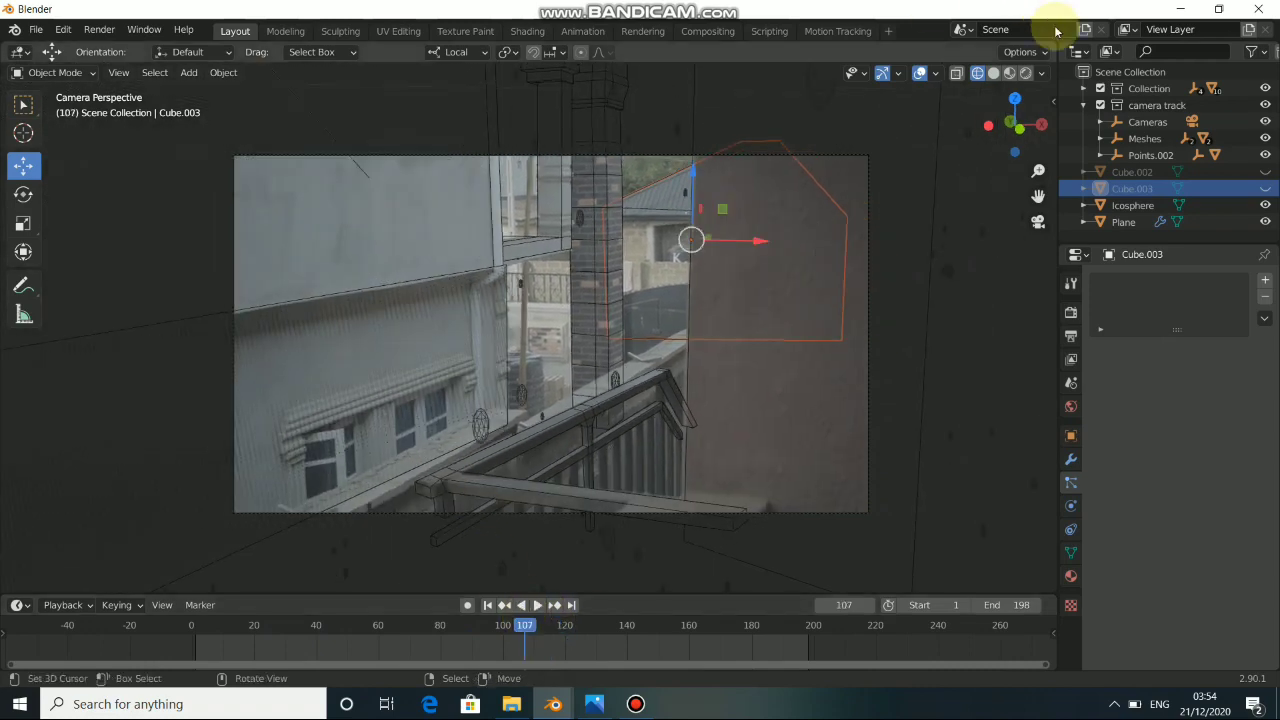
# Switch the viewport to solid shading and play and scrub the footage, stopping at frame 72
pyautogui.click(993, 73)
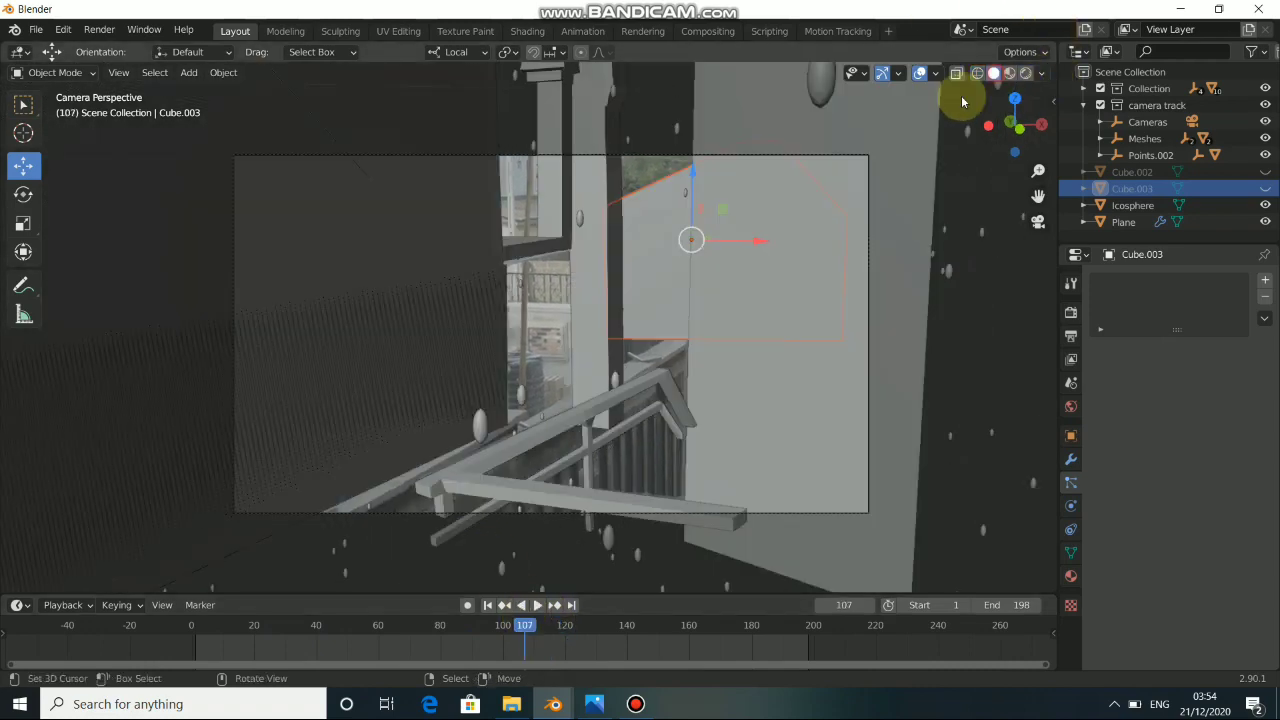
pyautogui.click(537, 605)
pyautogui.moveTo(585, 640); pyautogui.dragTo(370, 638)
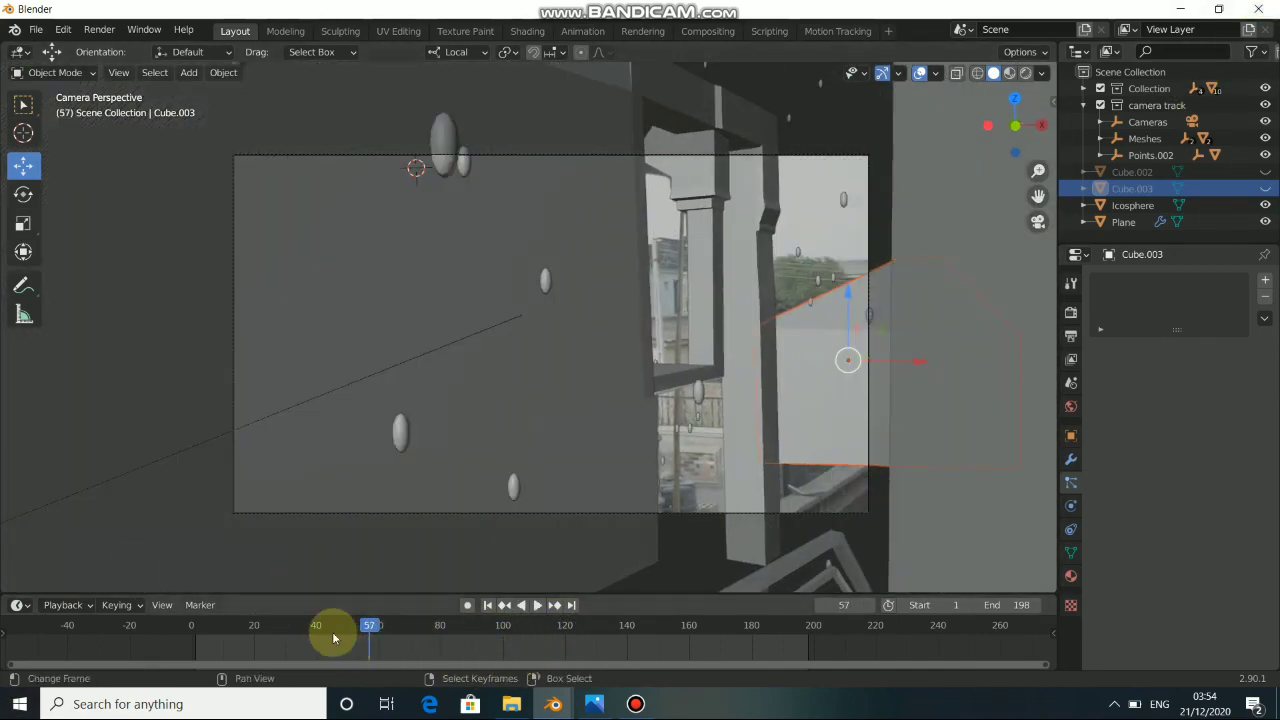
pyautogui.moveTo(439, 631); pyautogui.dragTo(416, 612)
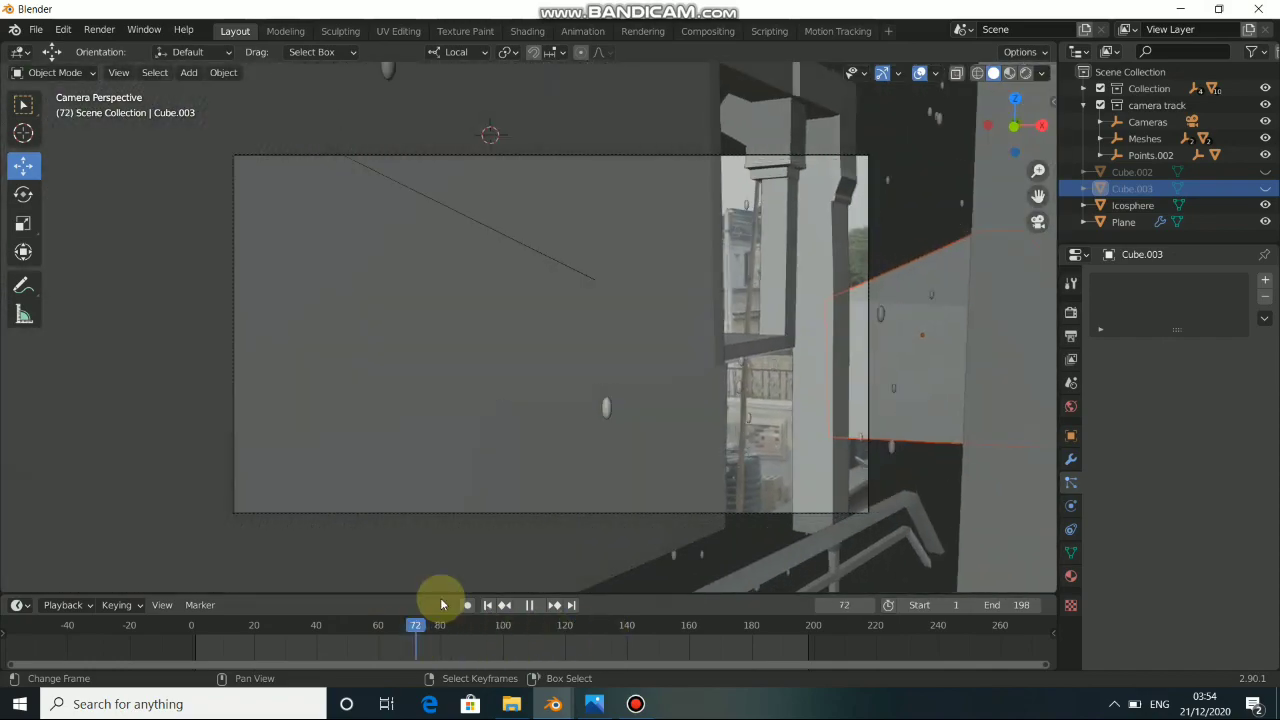
# Examine the house geometry and falling rain particles from outside the camera, and return to the camera view
pyautogui.moveTo(686, 385)
pyautogui.mouseDown(button='middle')
pyautogui.moveTo(702, 398)
pyautogui.moveTo(532, 400)
pyautogui.moveTo(634, 403)
pyautogui.moveTo(726, 380)
pyautogui.moveTo(729, 311)
pyautogui.moveTo(583, 323)
pyautogui.moveTo(574, 346)
pyautogui.moveTo(466, 371)
pyautogui.moveTo(700, 392)
pyautogui.mouseUp(button='middle')
pyautogui.scroll(-3, 521, 404)
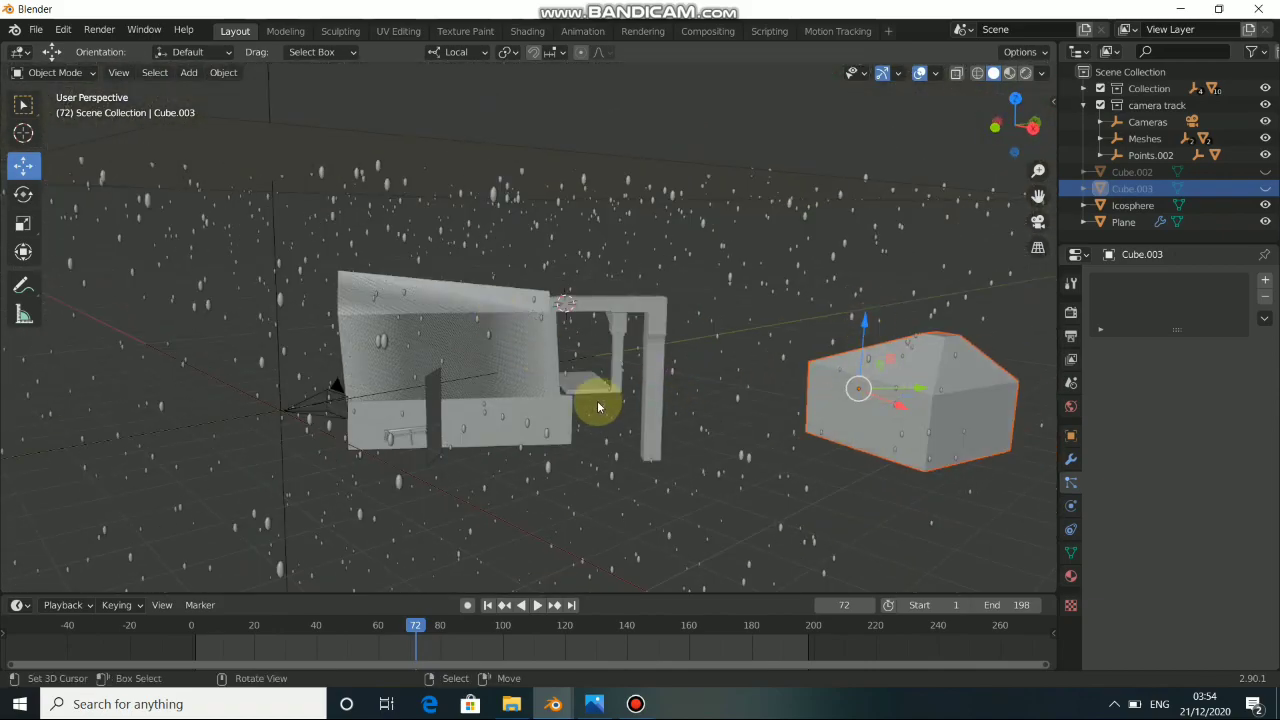
pyautogui.moveTo(598, 407); pyautogui.dragTo(524, 343, button='middle')
pyautogui.press('KP_0')
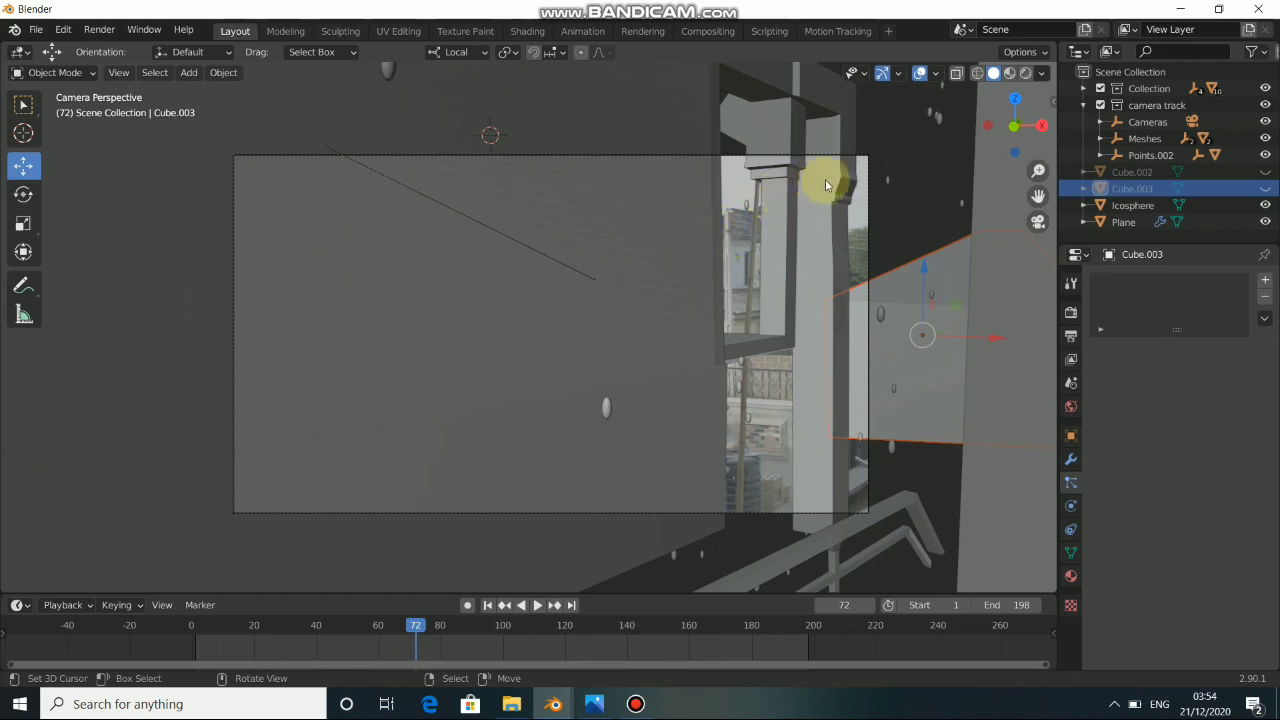
# Switch the viewport to wireframe, briefly enable X-ray, and review the modelled geometry against the footage up to frame 170
pyautogui.click(977, 73)
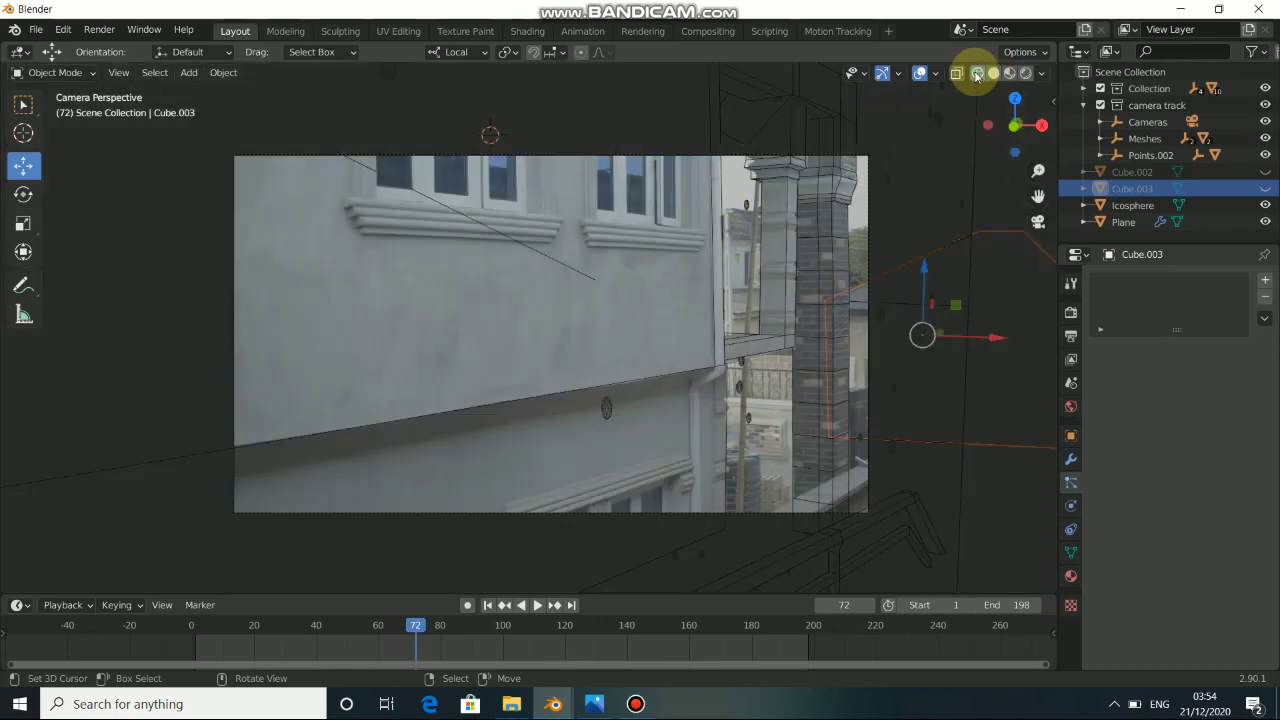
pyautogui.moveTo(418, 622); pyautogui.dragTo(557, 622)
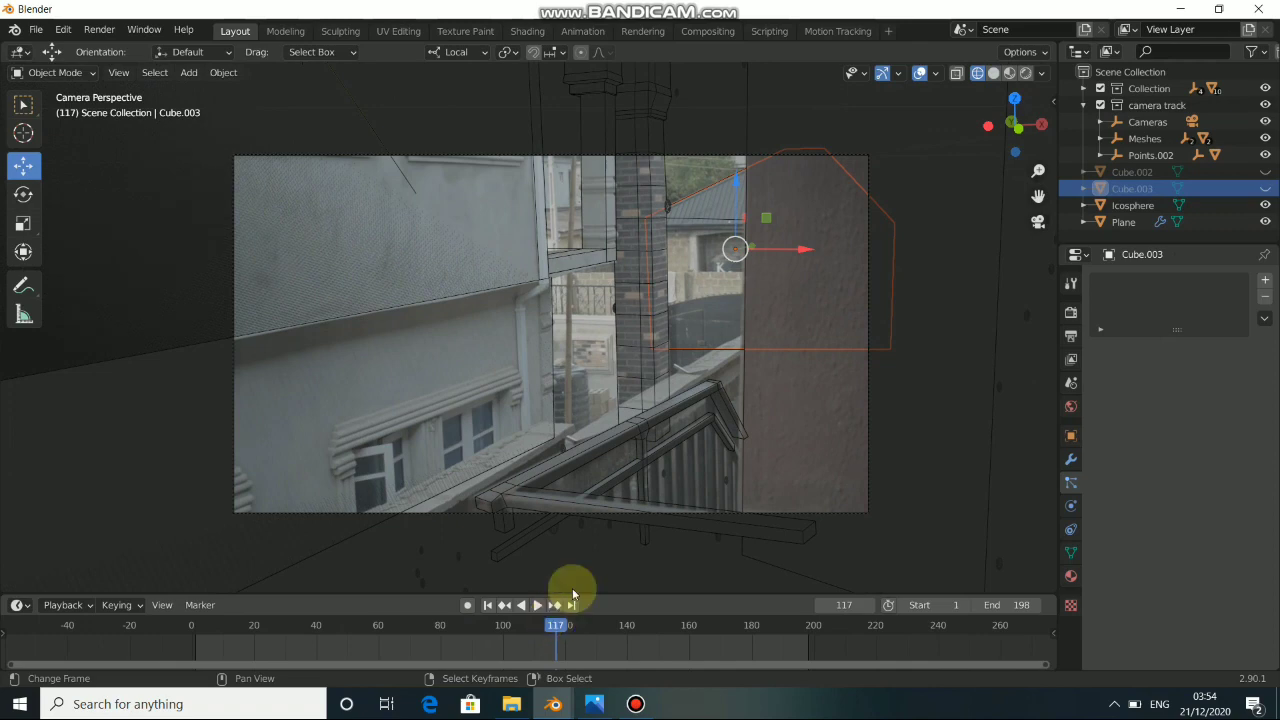
pyautogui.click(958, 74)
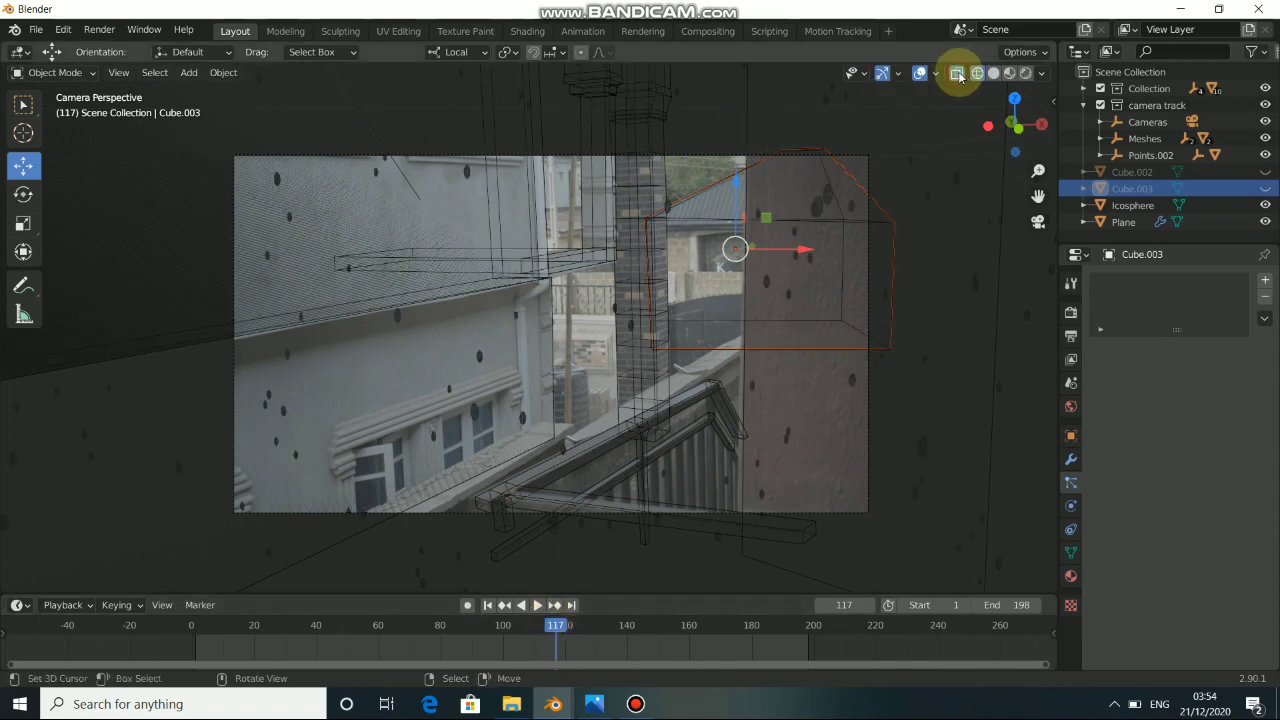
pyautogui.click(958, 76)
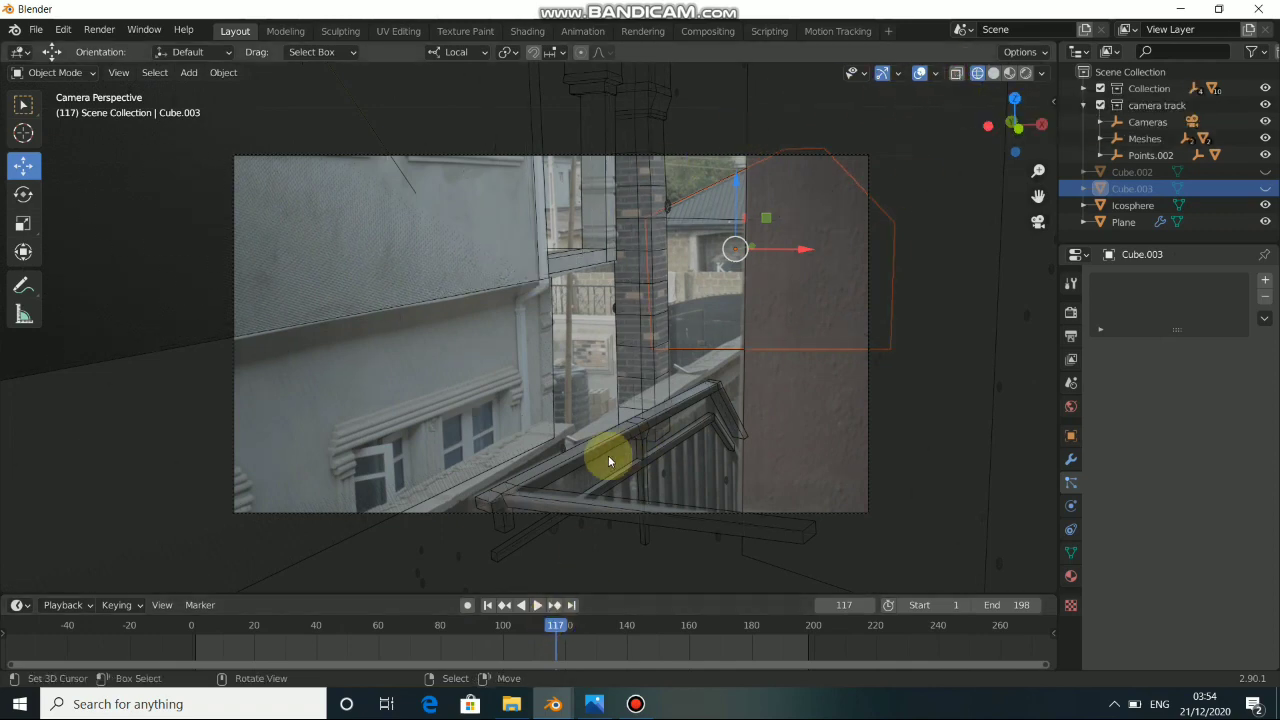
pyautogui.press('space')
pyautogui.moveTo(636, 627); pyautogui.dragTo(720, 623)
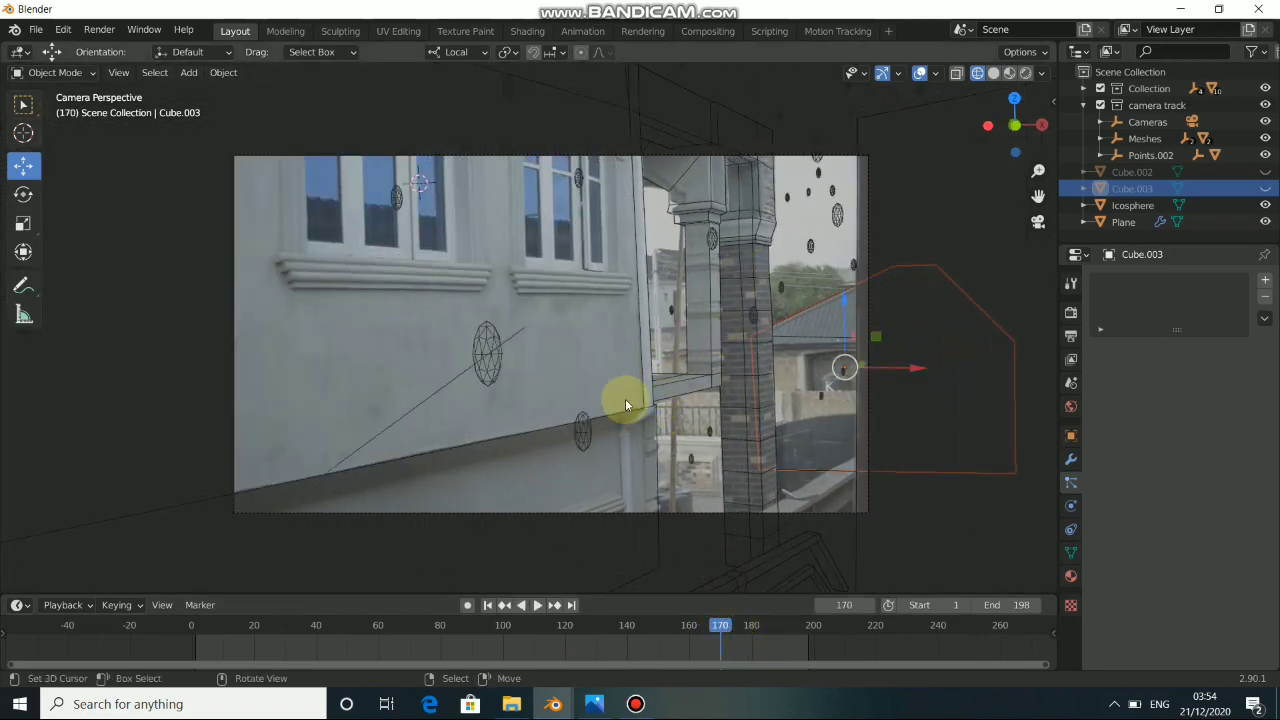
# Select the rain emitter plane outside the camera view in solid shading and play the particle simulation from frame 1
pyautogui.press('KP_0')
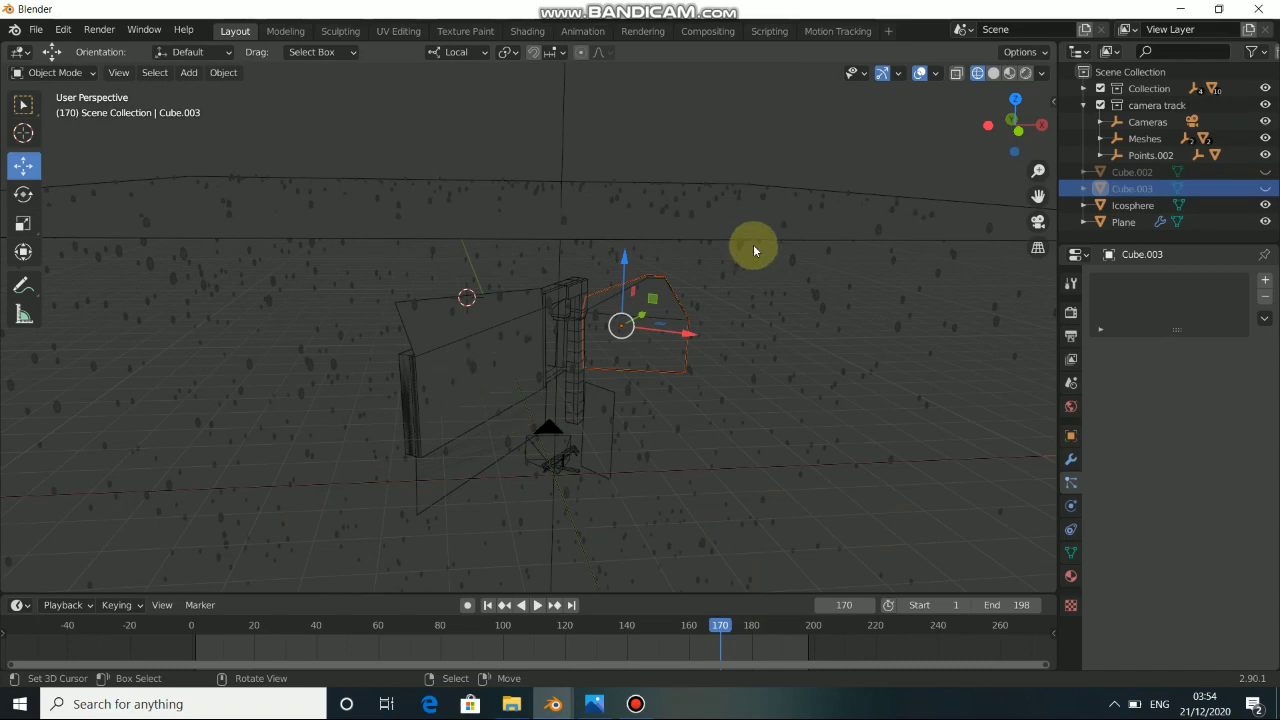
pyautogui.click(754, 235)
pyautogui.click(993, 73)
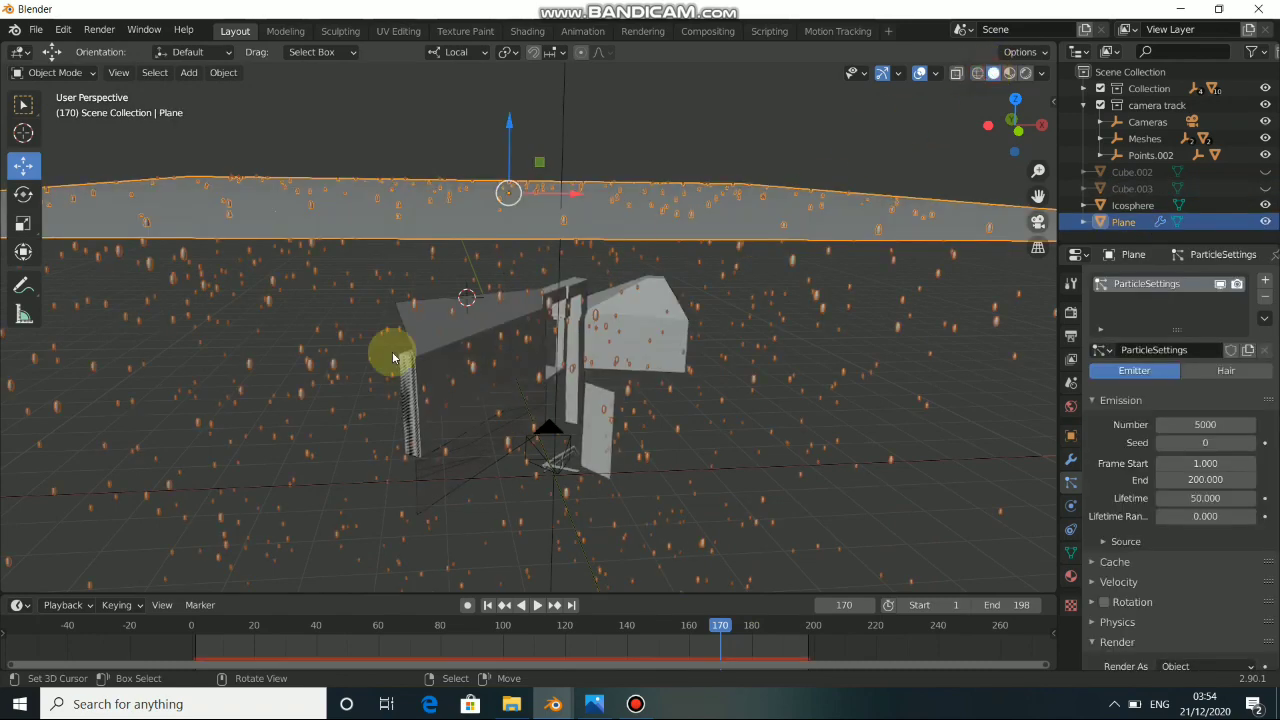
pyautogui.moveTo(391, 349)
pyautogui.mouseDown(button='middle')
pyautogui.moveTo(357, 371)
pyautogui.moveTo(371, 366)
pyautogui.moveTo(318, 346)
pyautogui.moveTo(362, 416)
pyautogui.mouseUp(button='middle')
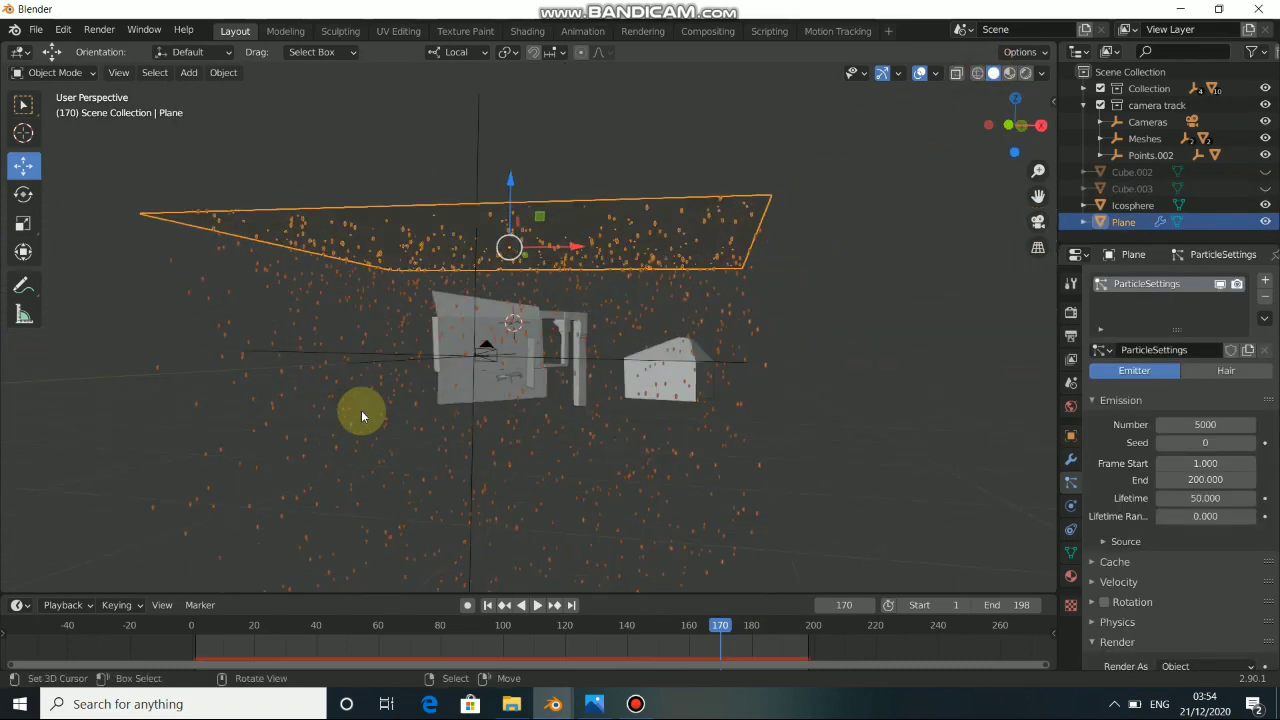
pyautogui.click(505, 605)
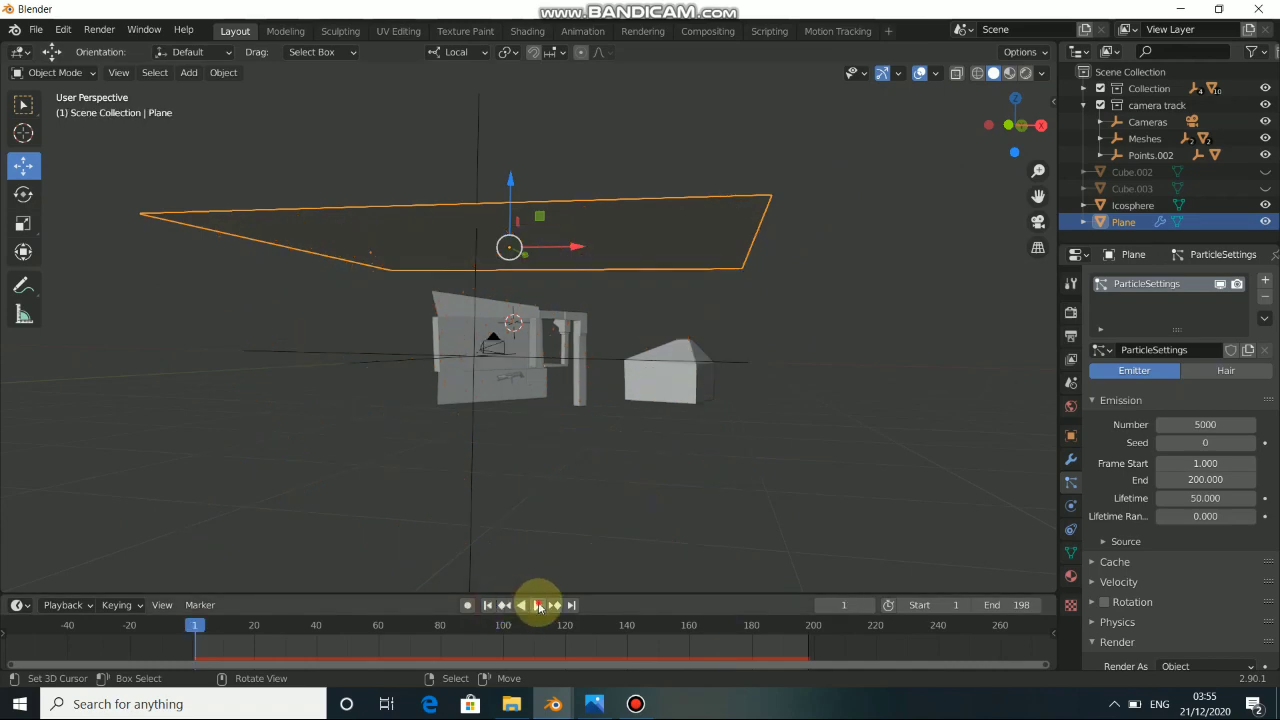
pyautogui.click(538, 605)
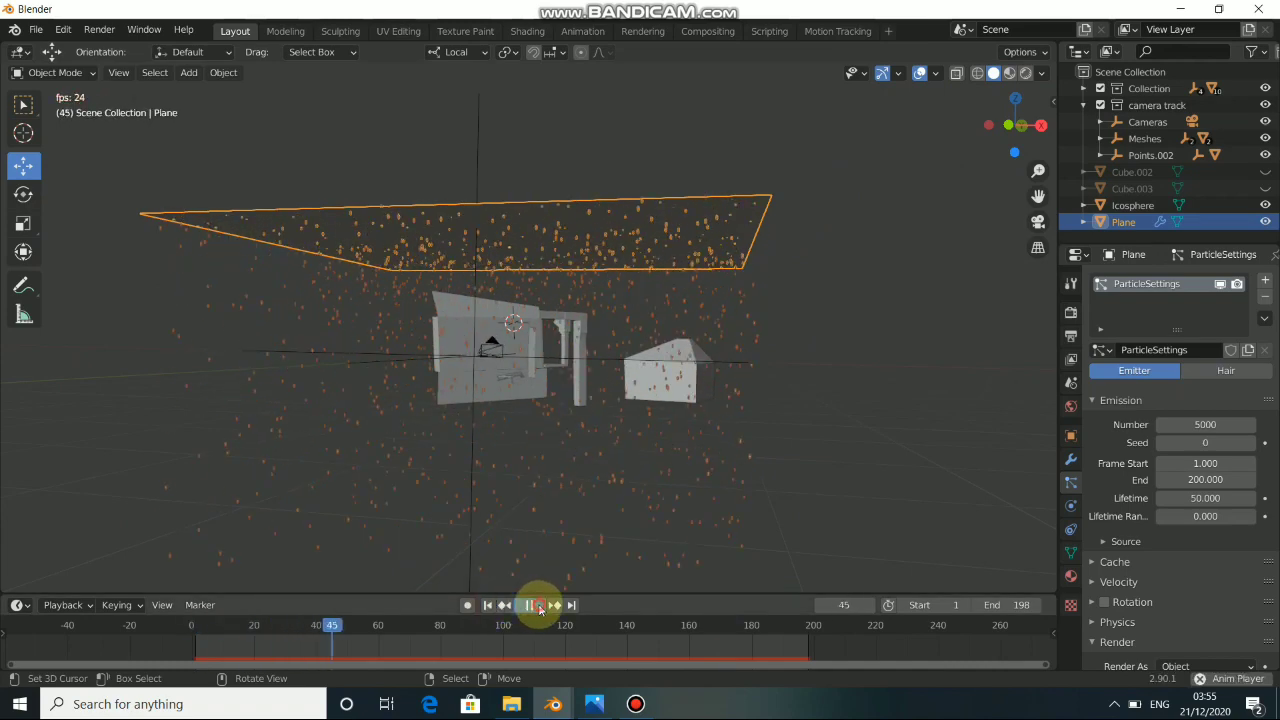
pyautogui.click(530, 605)
# Set the rain particles' gravity field weight to 0.2 and their lifetime to 2000, replaying the simulation to check the fall
pyautogui.moveTo(523, 375); pyautogui.dragTo(628, 413, button='middle')
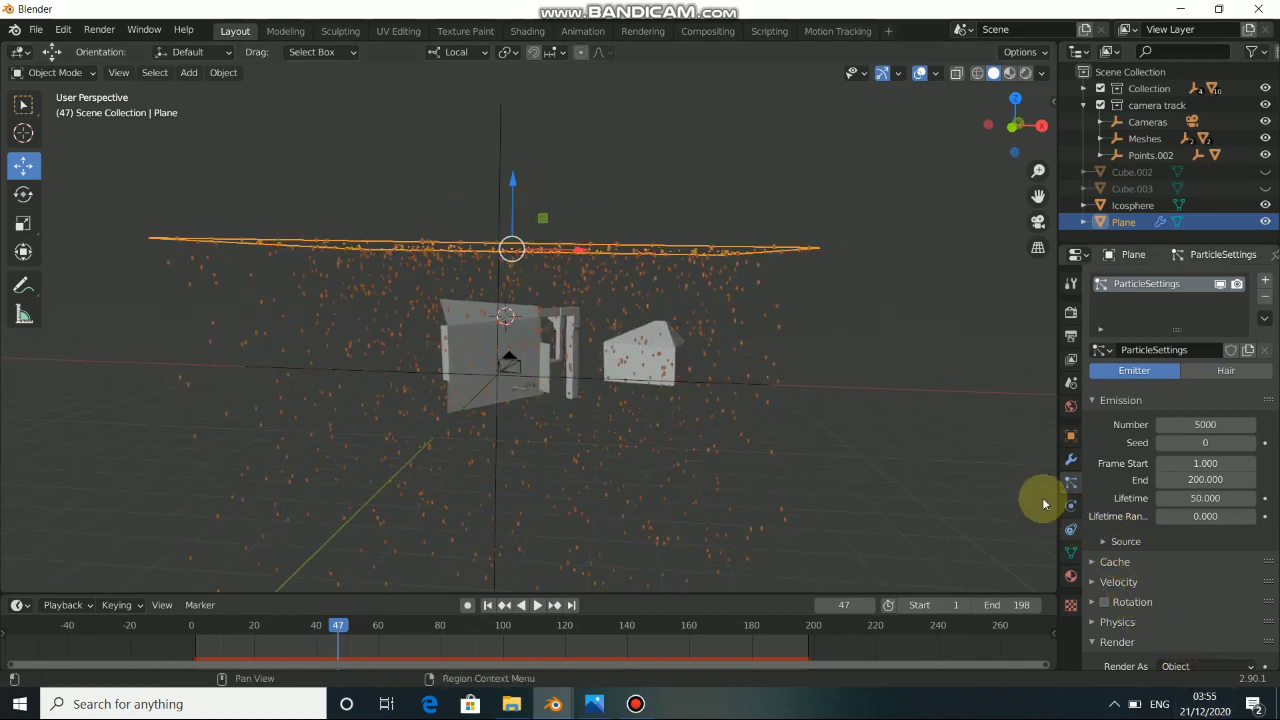
pyautogui.scroll(-8, 1120, 480)
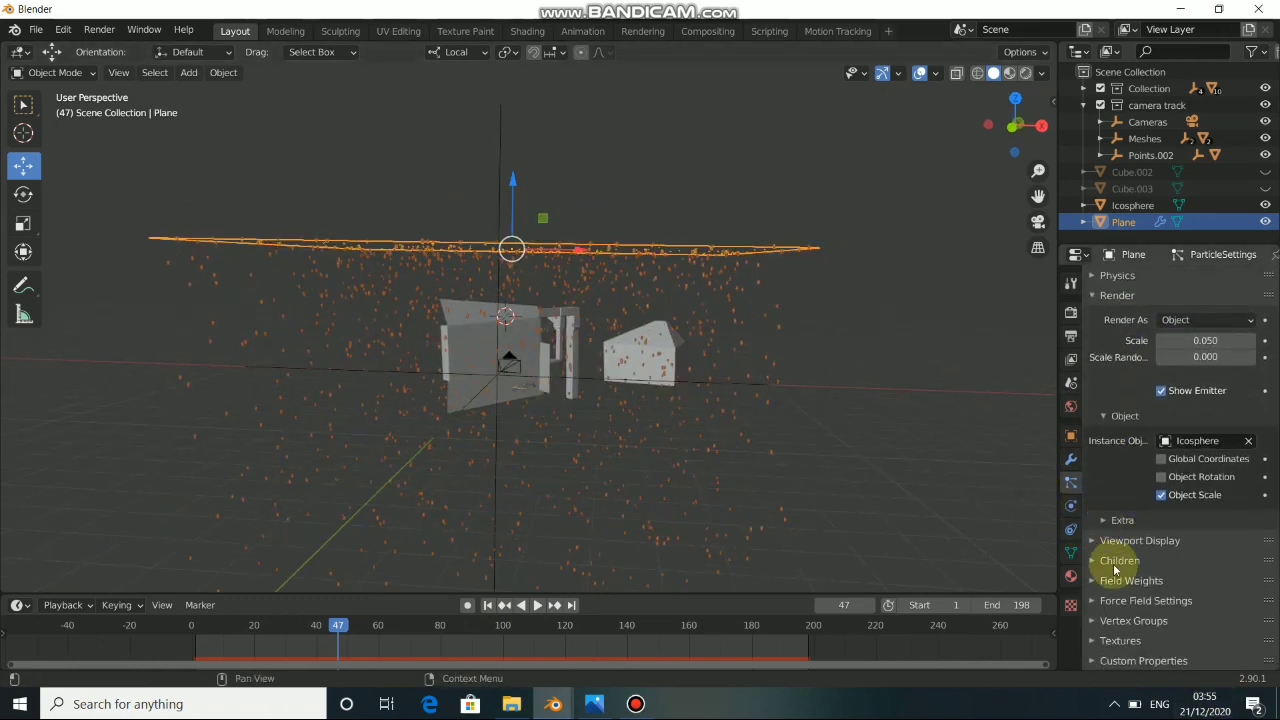
pyautogui.click(1100, 581)
pyautogui.scroll(-4, 1150, 580)
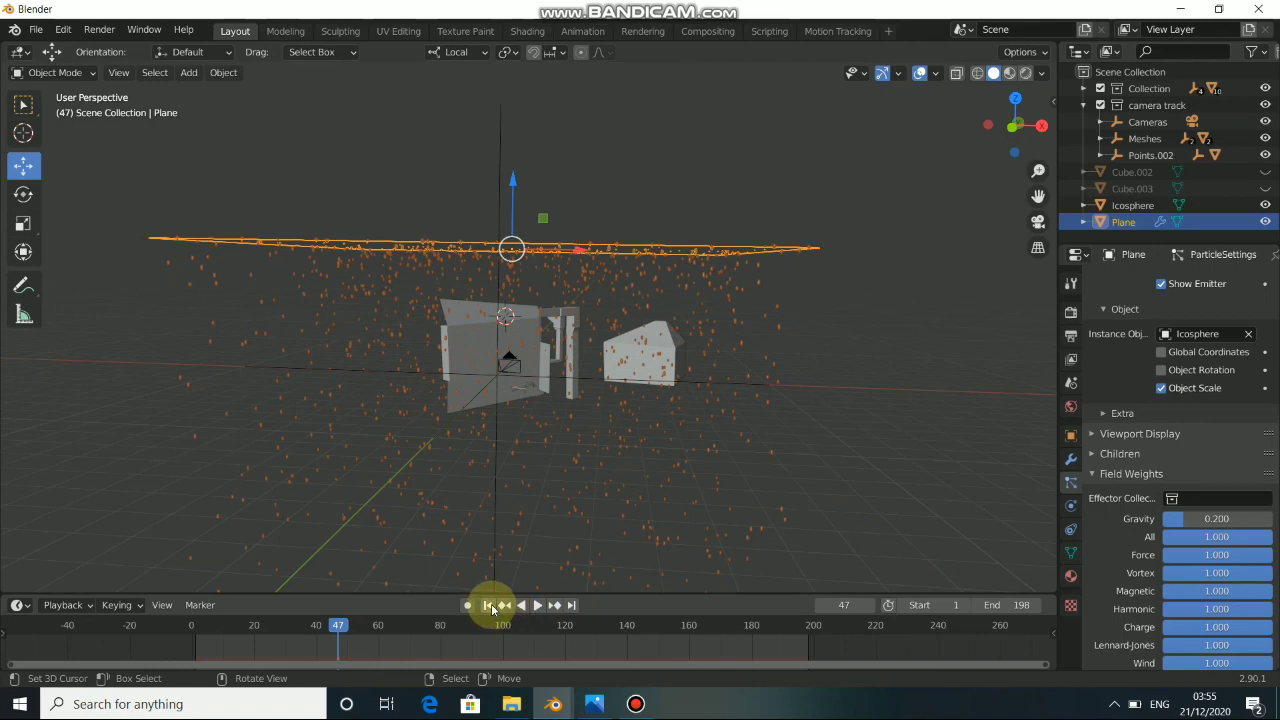
pyautogui.click(489, 605)
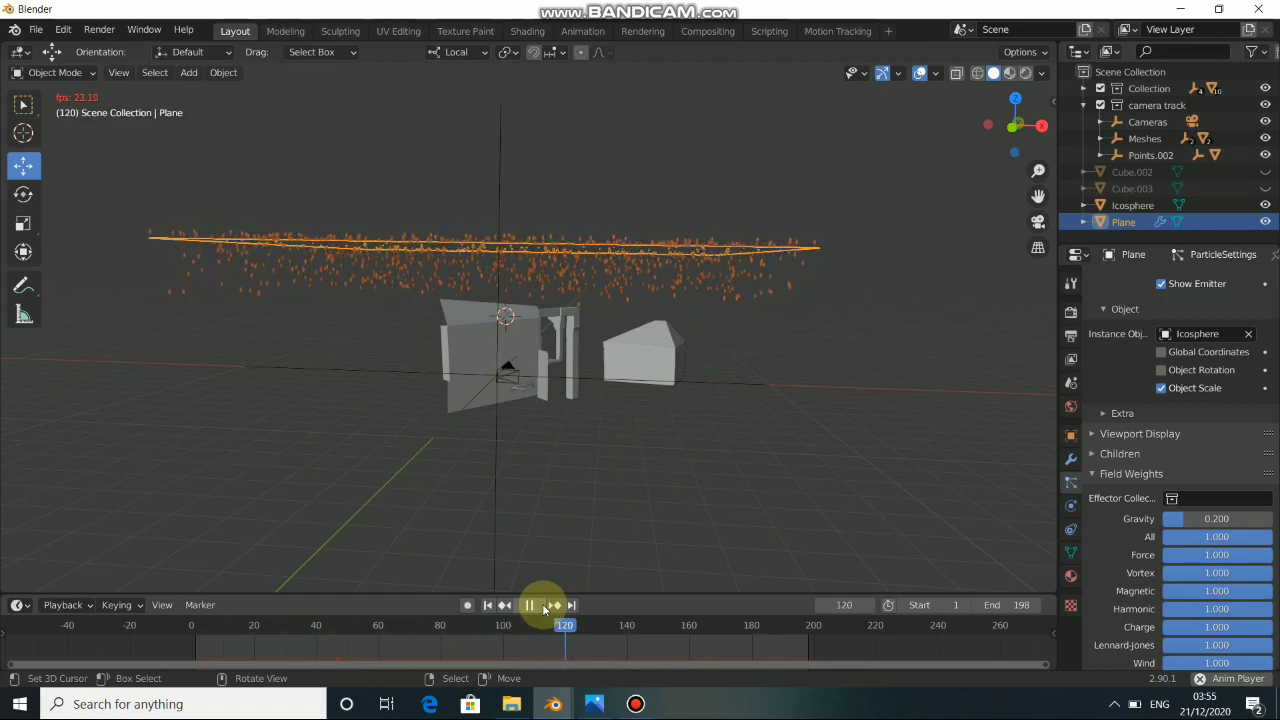
pyautogui.scroll(15, 1229, 371)
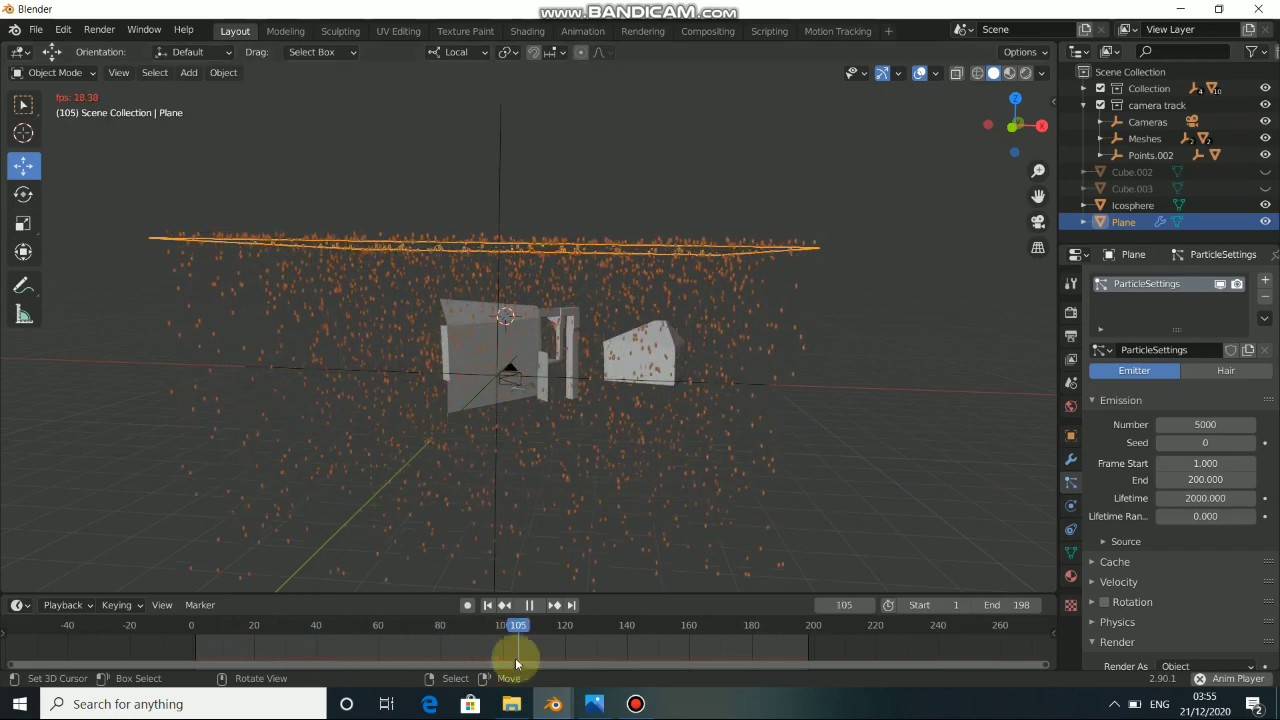
pyautogui.moveTo(515, 657); pyautogui.dragTo(547, 613)
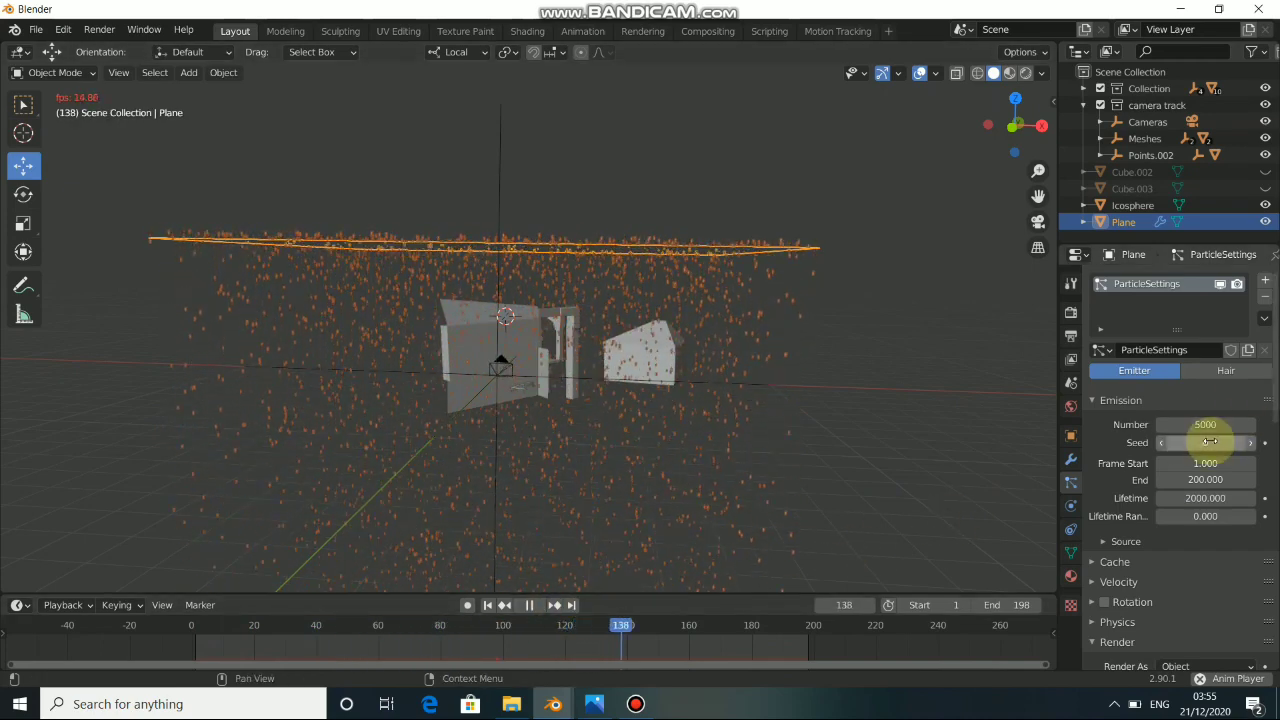
# Expand the velocity and physics settings of the emitter plane's particle system to reach its force values
pyautogui.scroll(-4, 1176, 544)
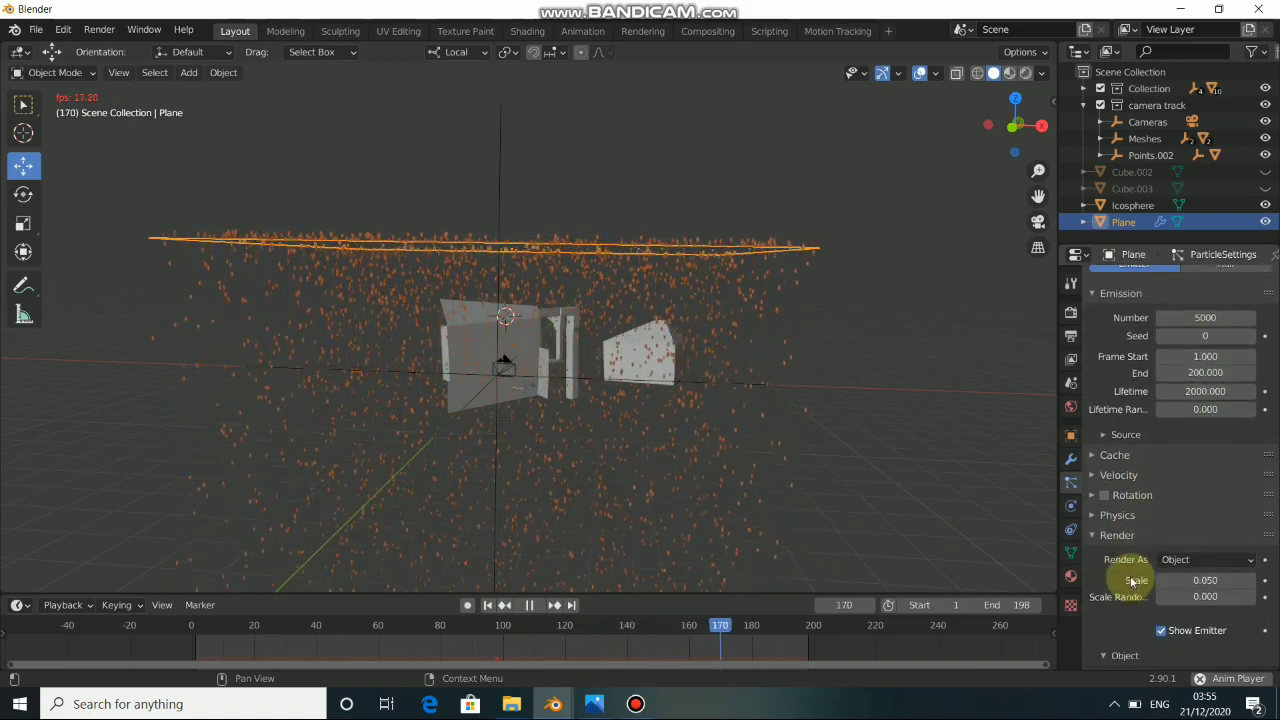
pyautogui.scroll(-4, 1146, 586)
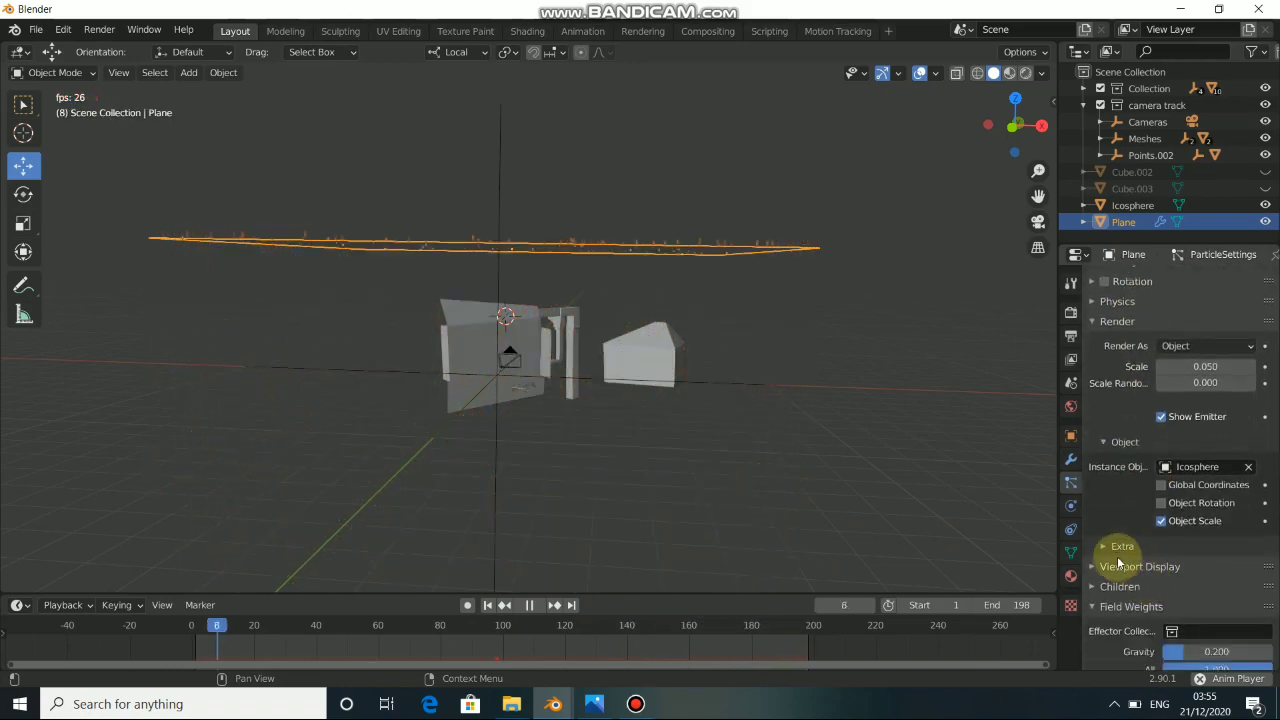
pyautogui.scroll(2, 1104, 357)
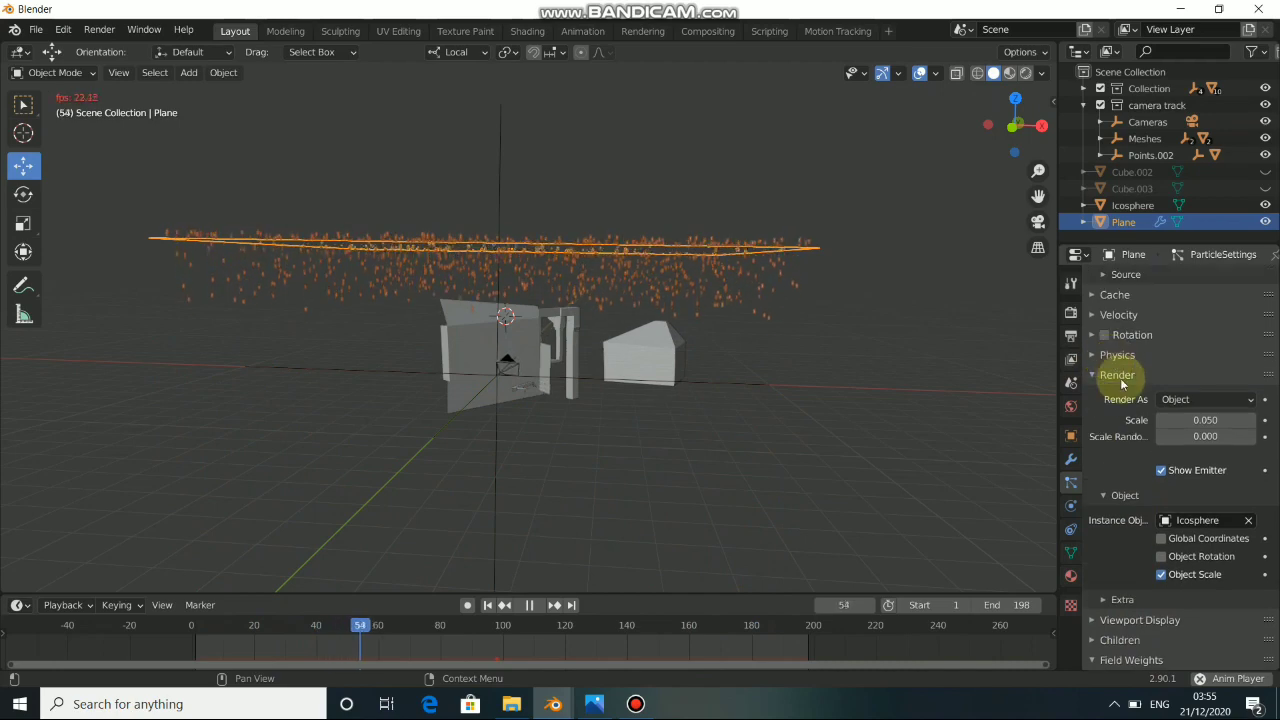
pyautogui.click(1097, 316)
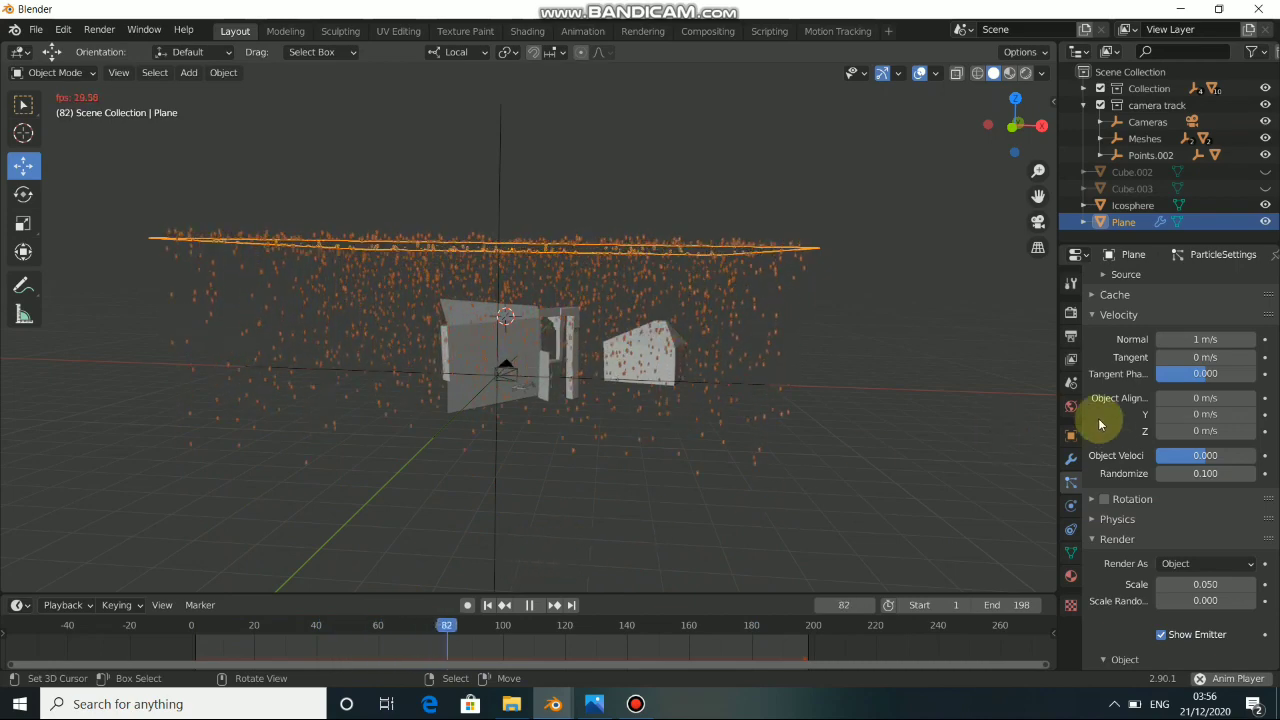
pyautogui.scroll(1, 1185, 377)
pyautogui.scroll(-2, 1110, 460)
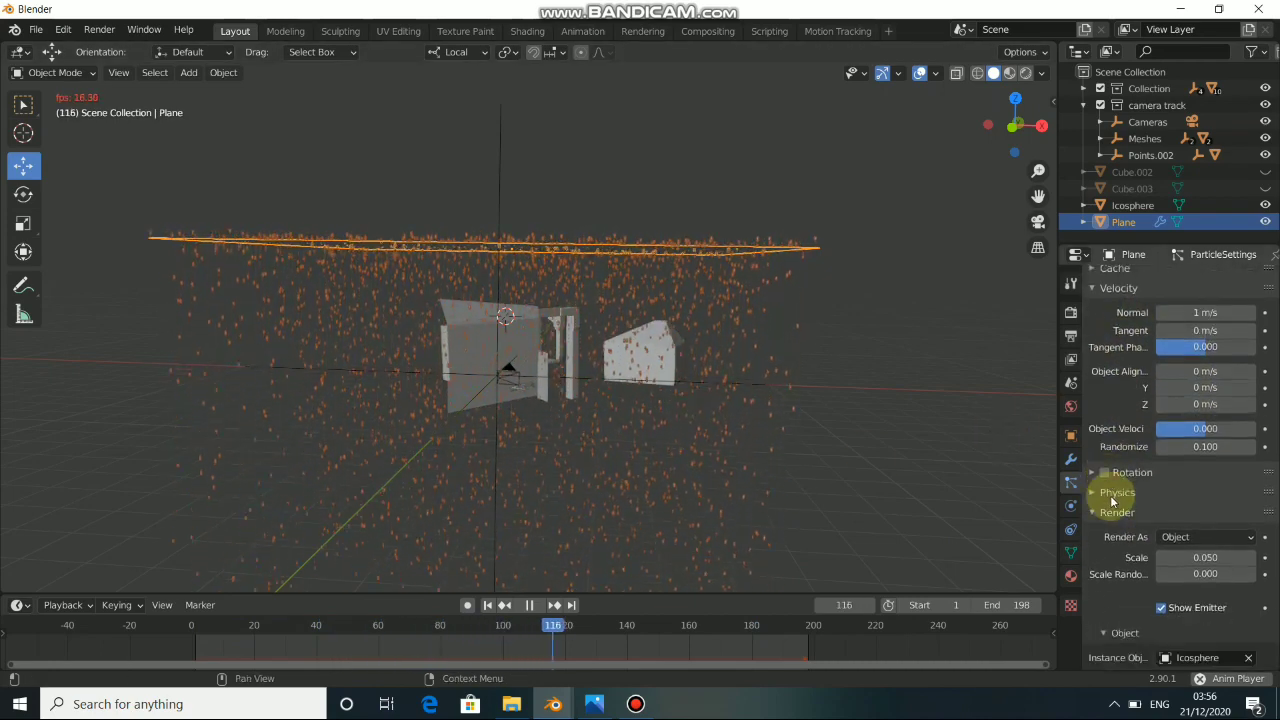
pyautogui.click(1107, 494)
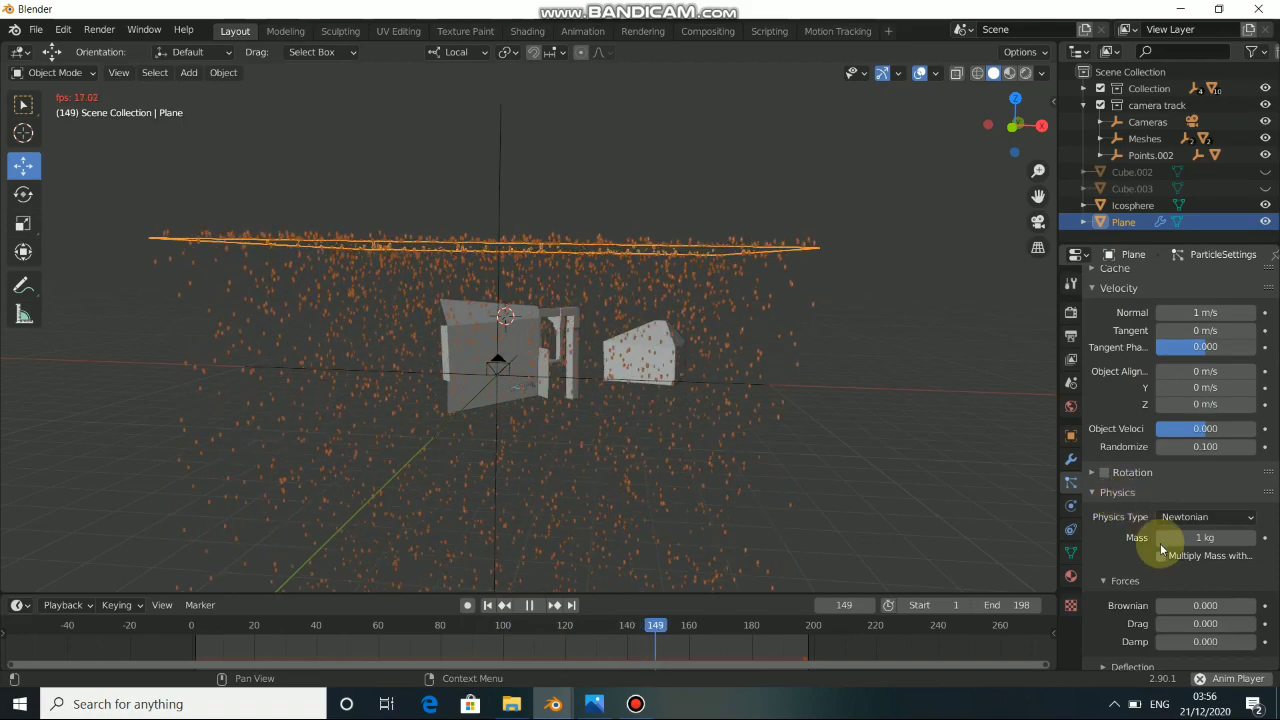
pyautogui.scroll(-1, 1120, 549)
# Set the particles' Brownian force to 0.5 and replay the simulation from the start
pyautogui.click(1195, 580)
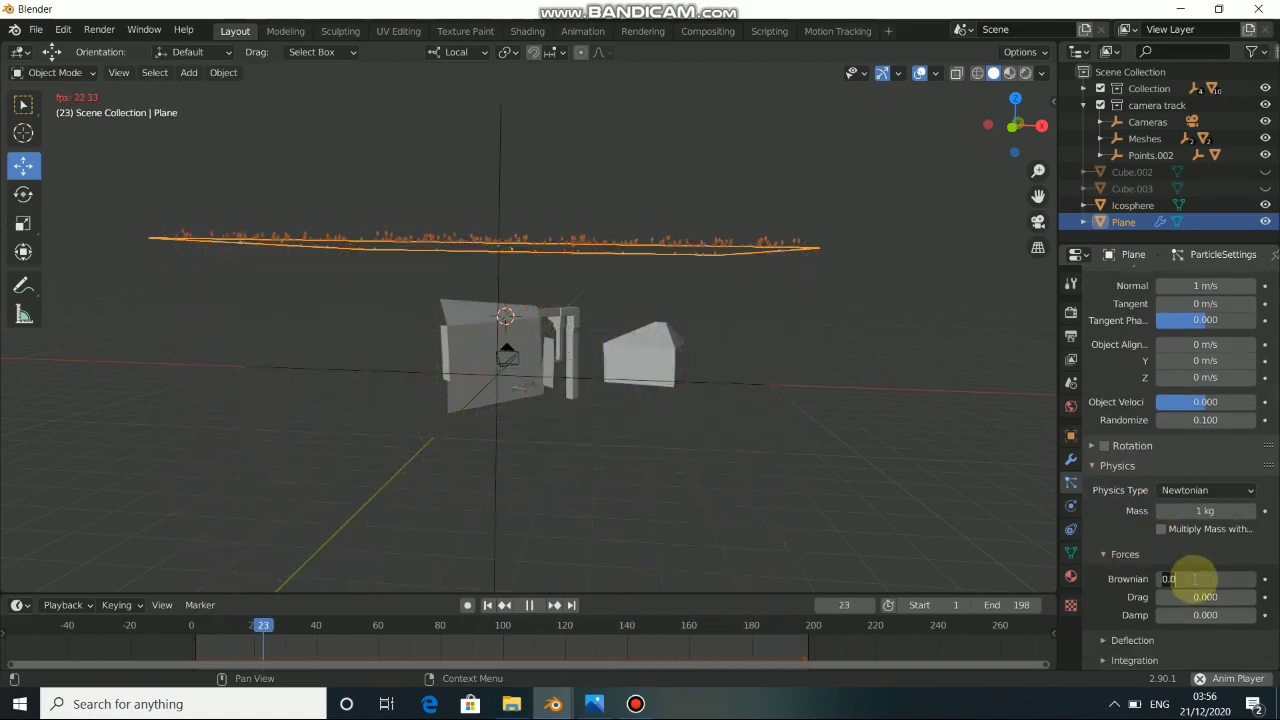
pyautogui.press('Return')
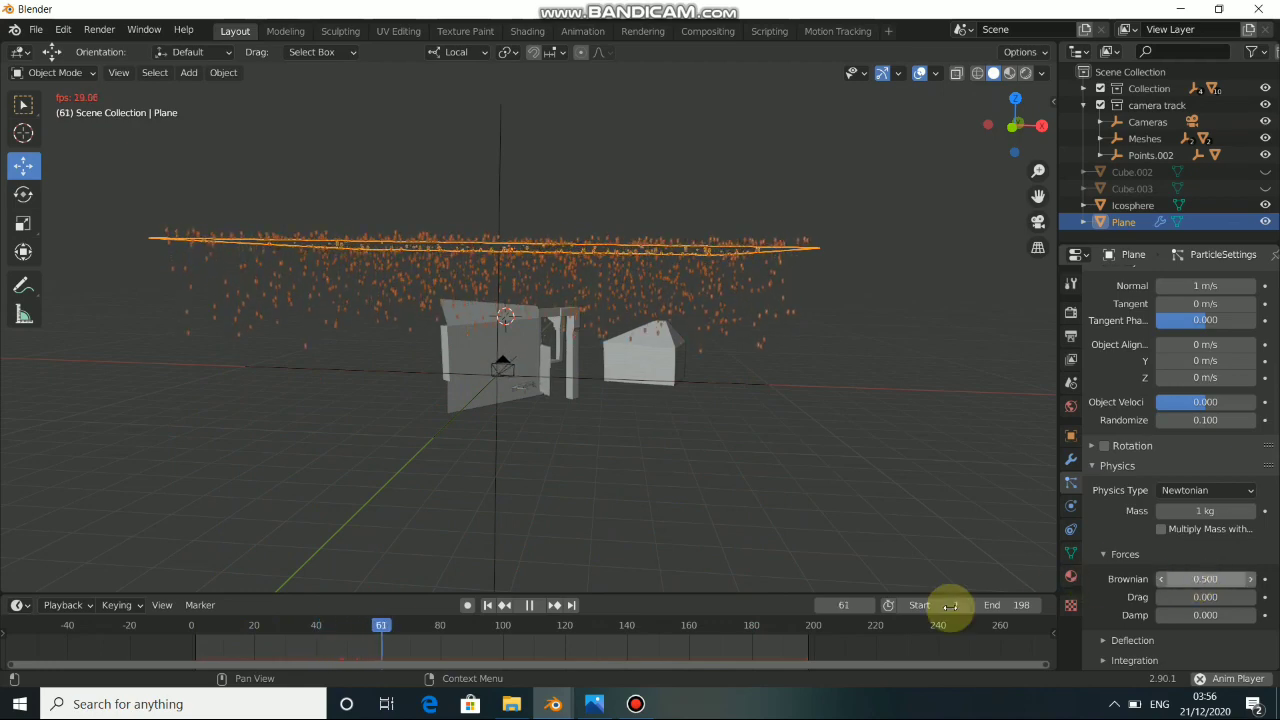
pyautogui.click(487, 606)
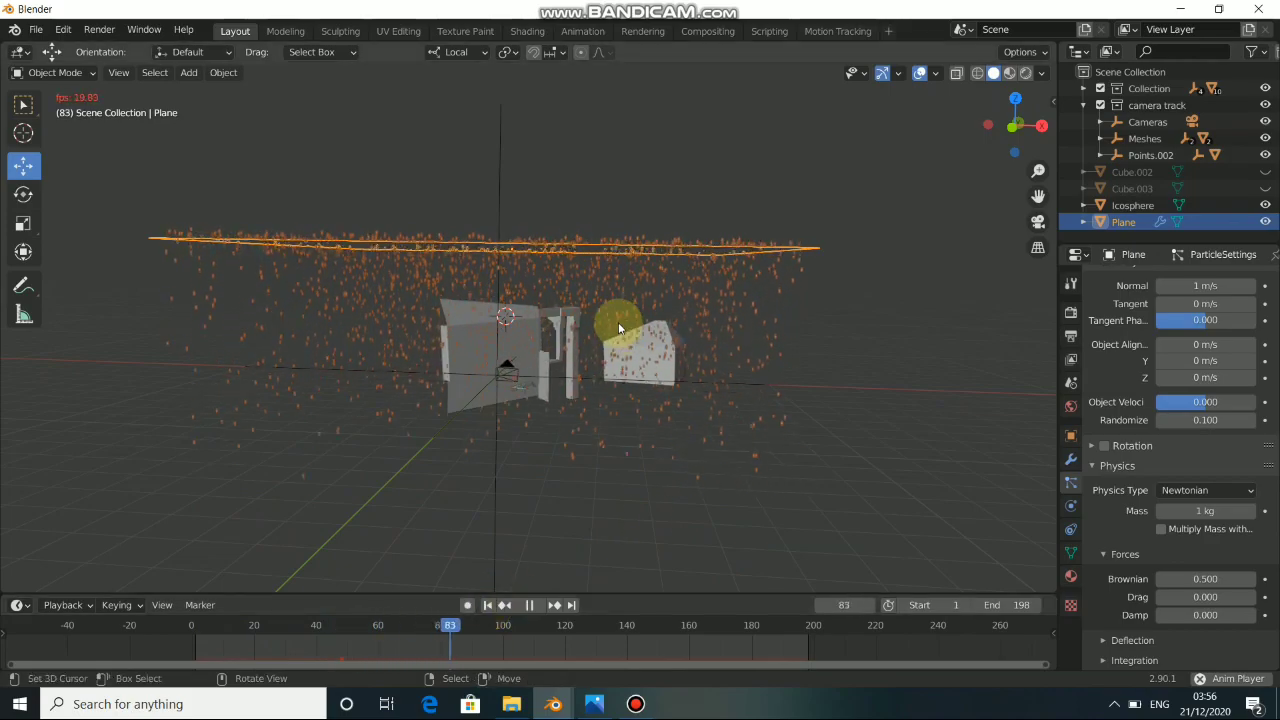
# Watch the rain through the camera and set the particles' Brownian force to 1
pyautogui.press('KP_0')
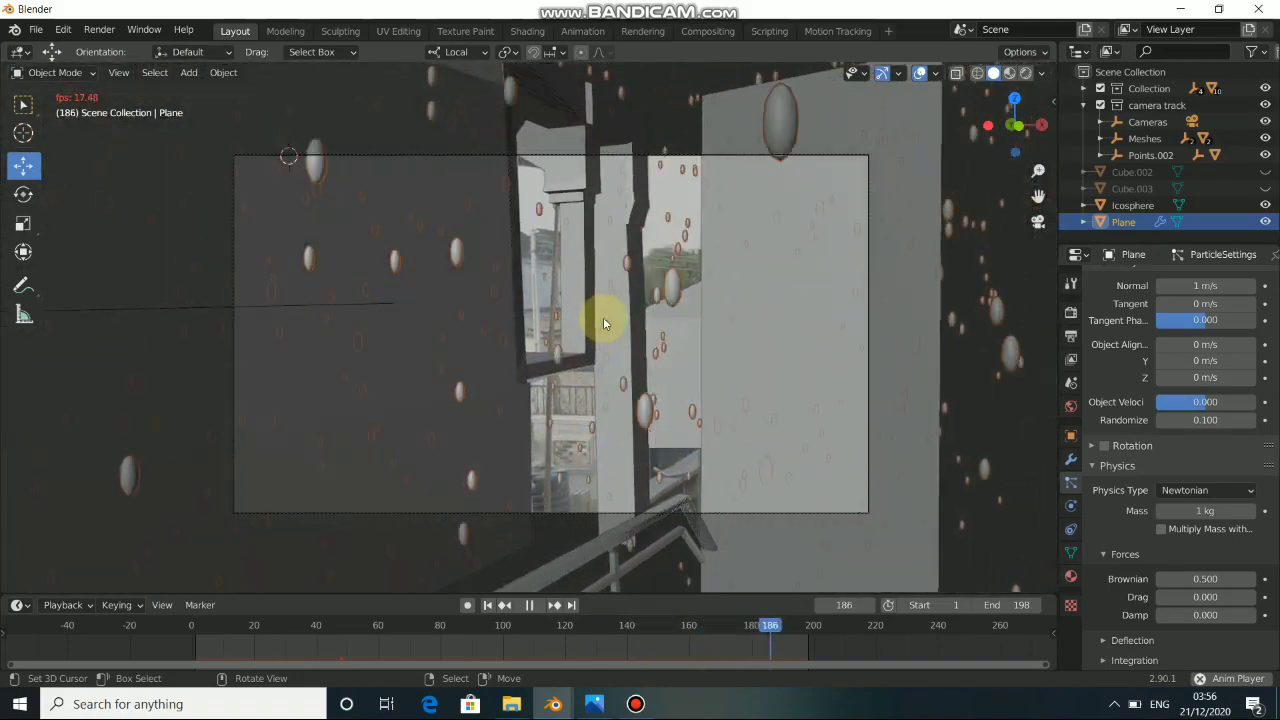
pyautogui.click(1205, 579)
pyautogui.write('1')
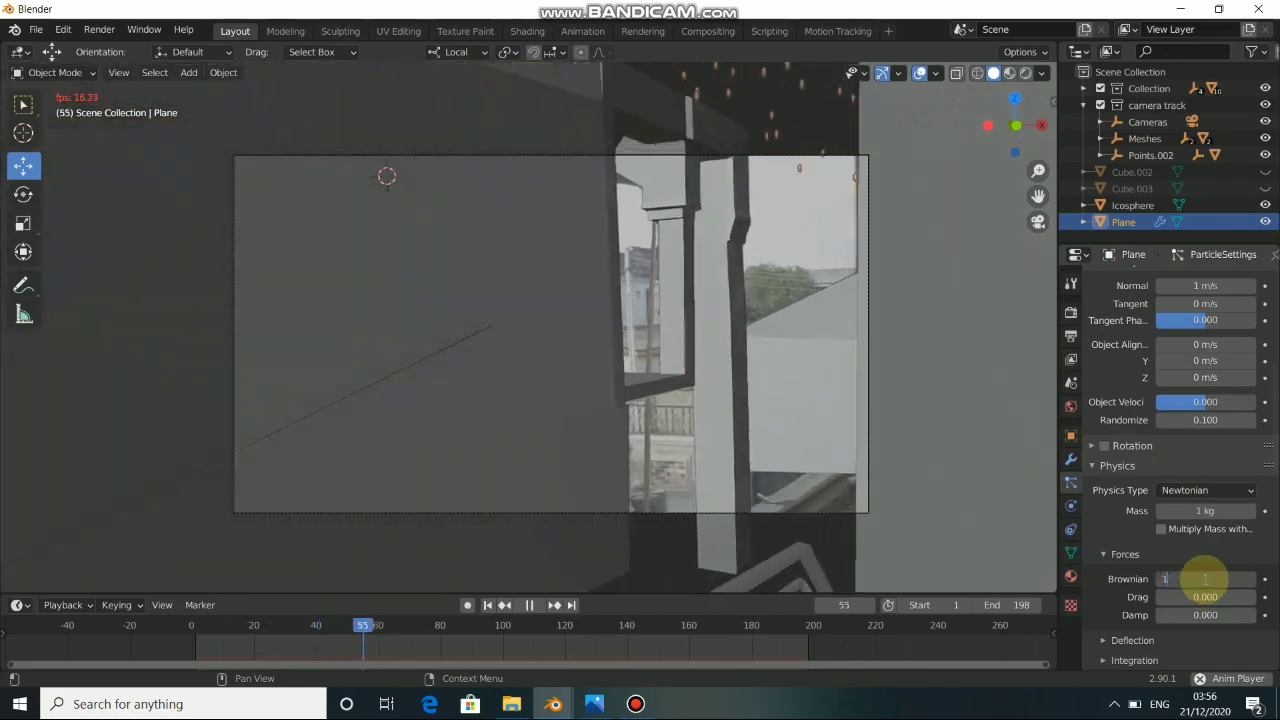
pyautogui.press('Return')
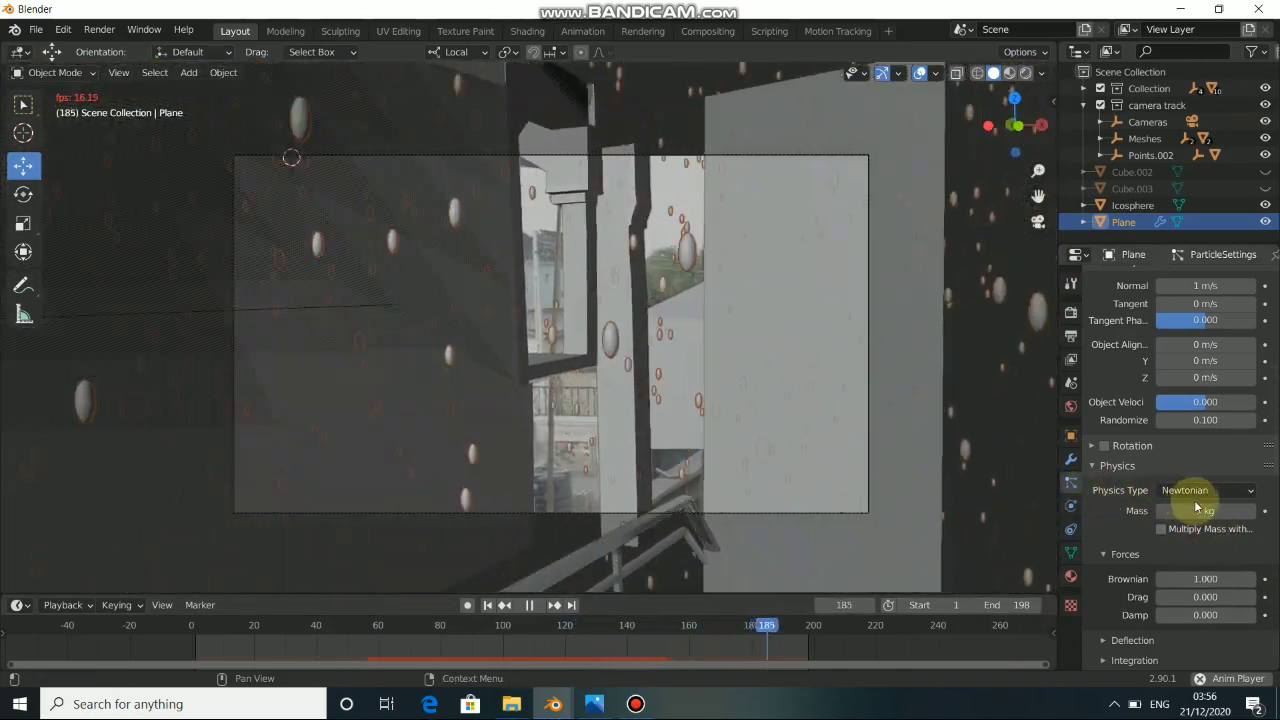
# Set the particle mass to 0.5 kg, watch the rain in the camera view, and stop playback at frame 152
pyautogui.click(1196, 513)
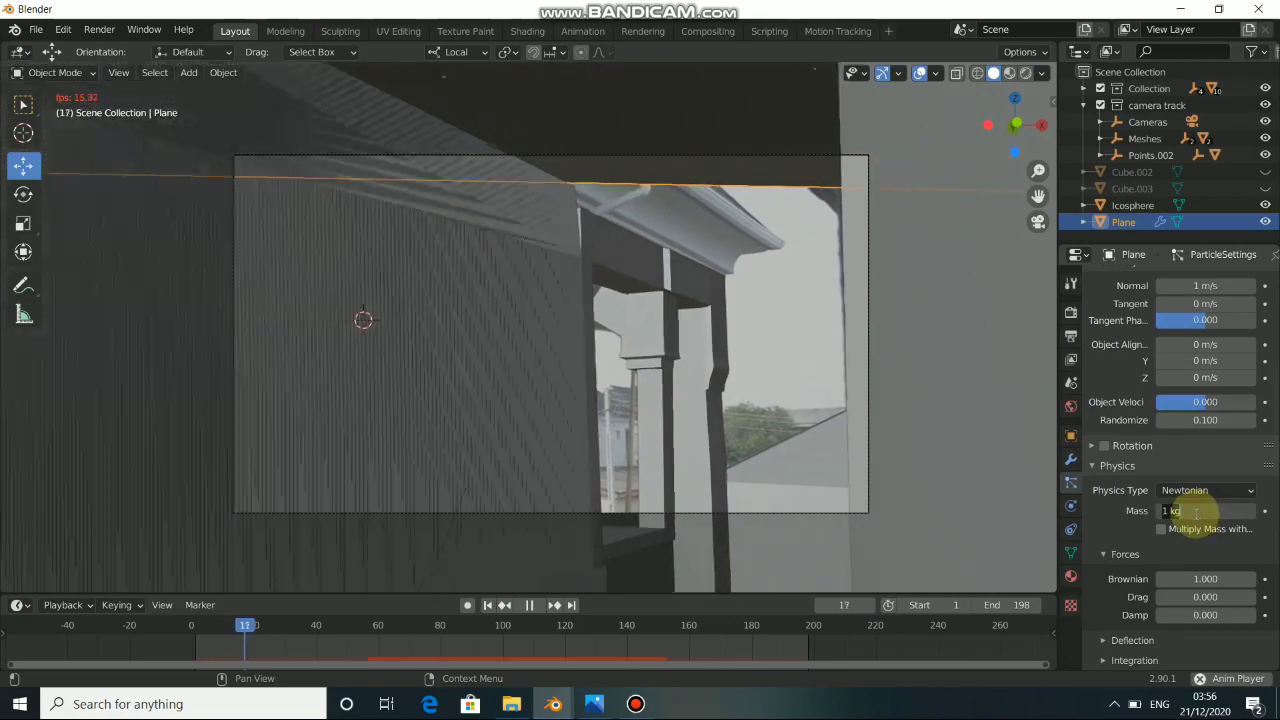
pyautogui.write('0.5')
pyautogui.press('Return')
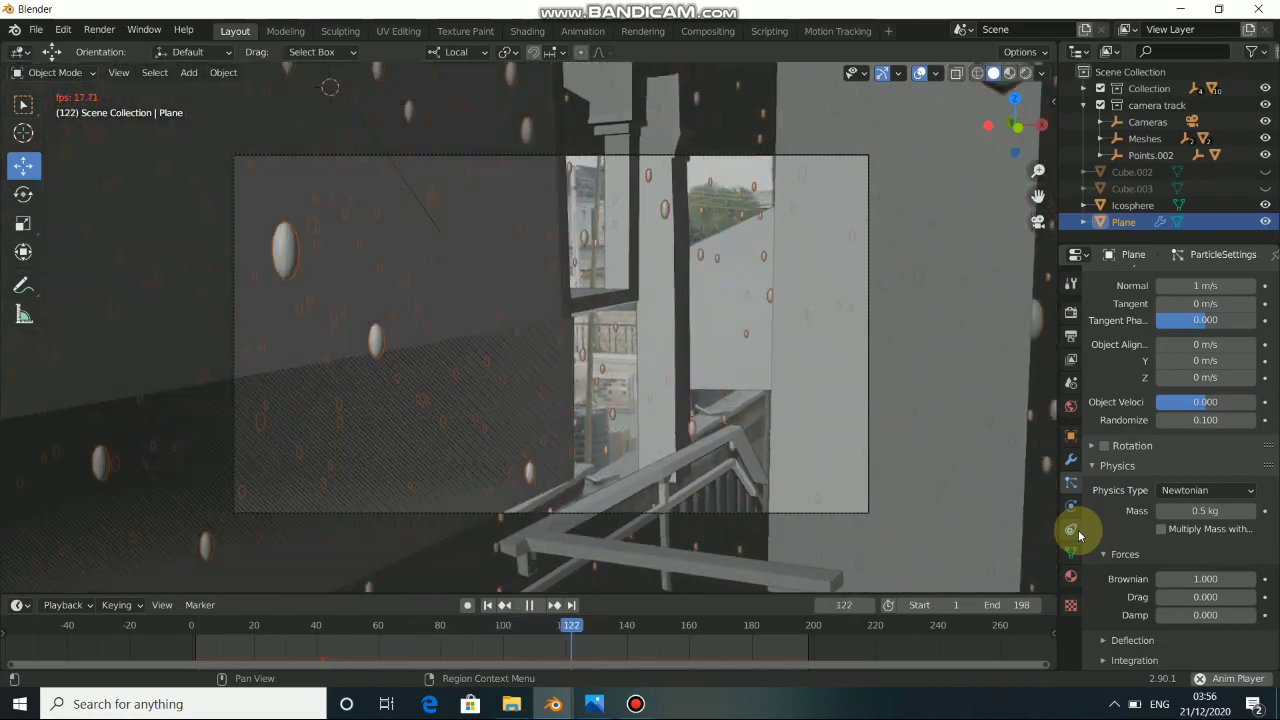
pyautogui.click(531, 605)
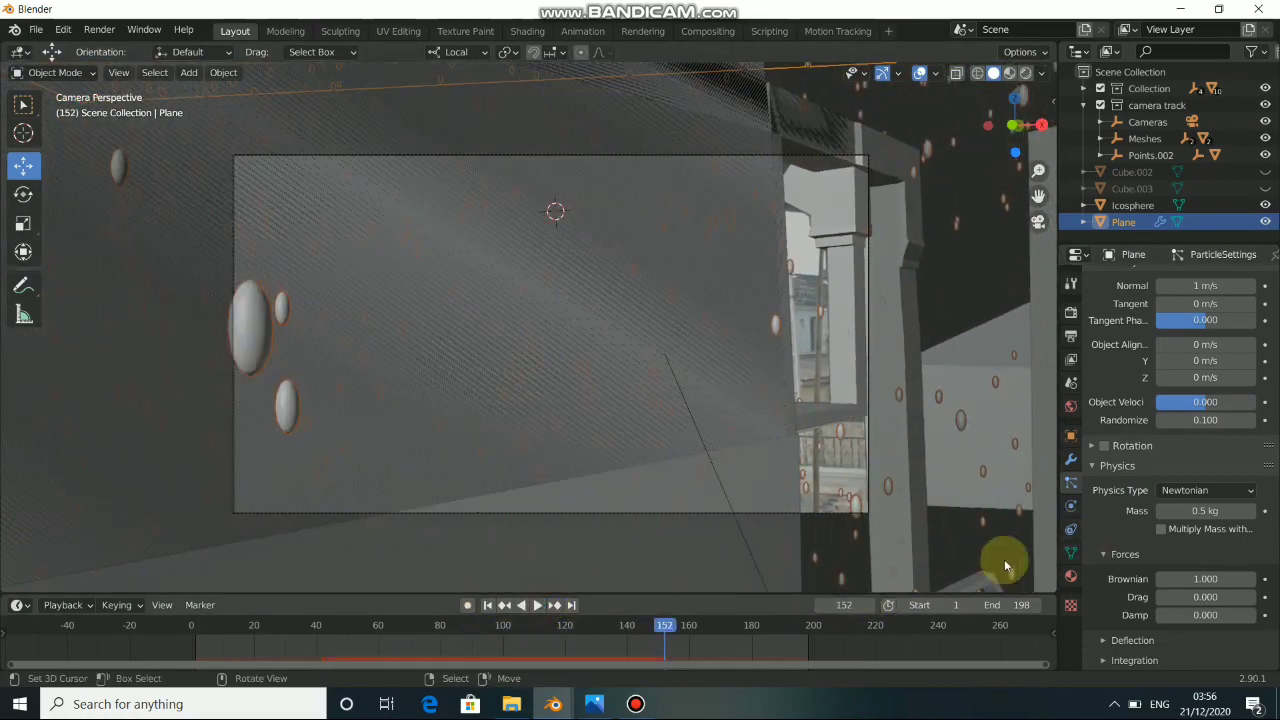
# Set the emitter's particle number to 10000 and replay the rain from the first frame
pyautogui.scroll(7, 1100, 420)
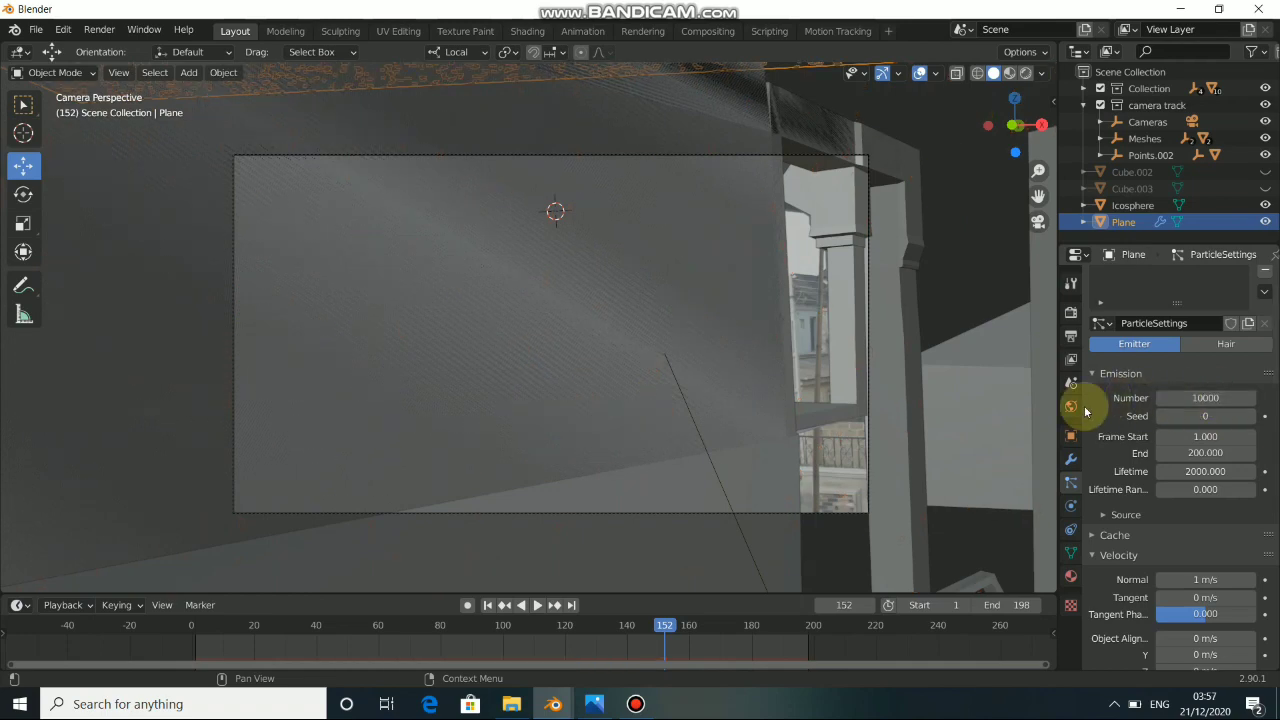
pyautogui.click(489, 605)
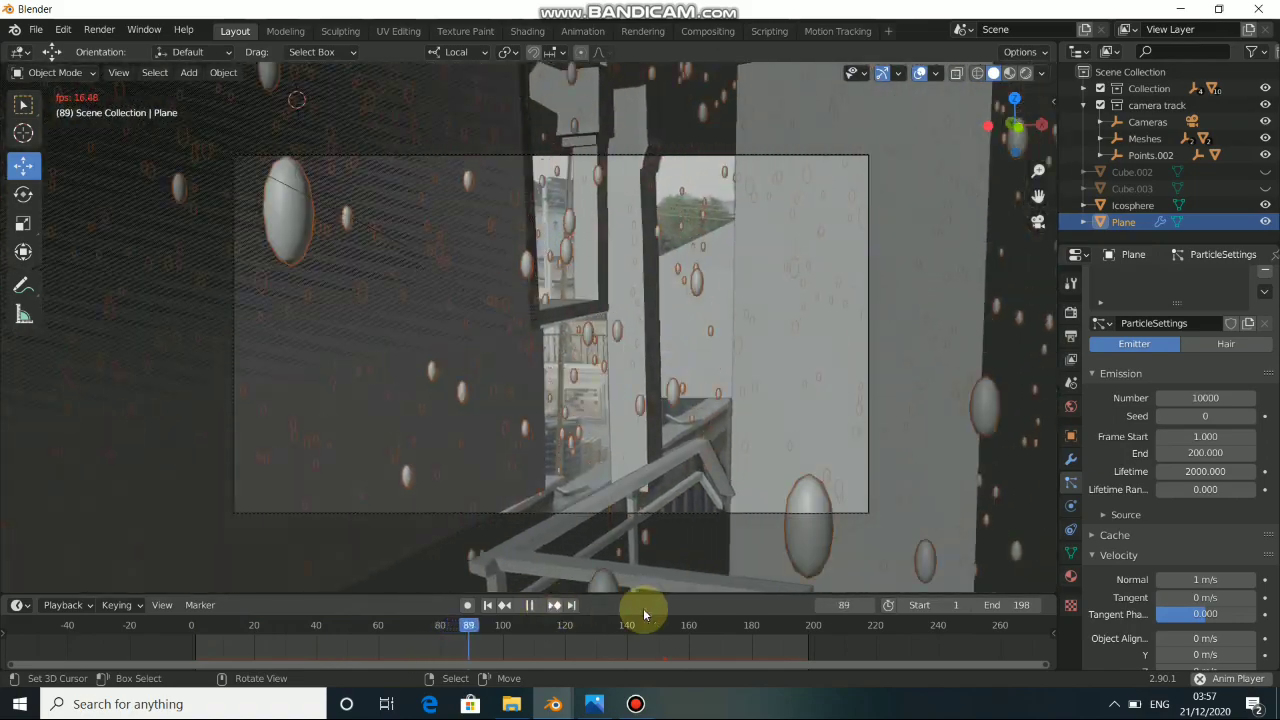
# Set the particles' render scale to 0.040 and scale randomness to 0.566, then stop playback and return to frame 1
pyautogui.scroll(-7, 1150, 523)
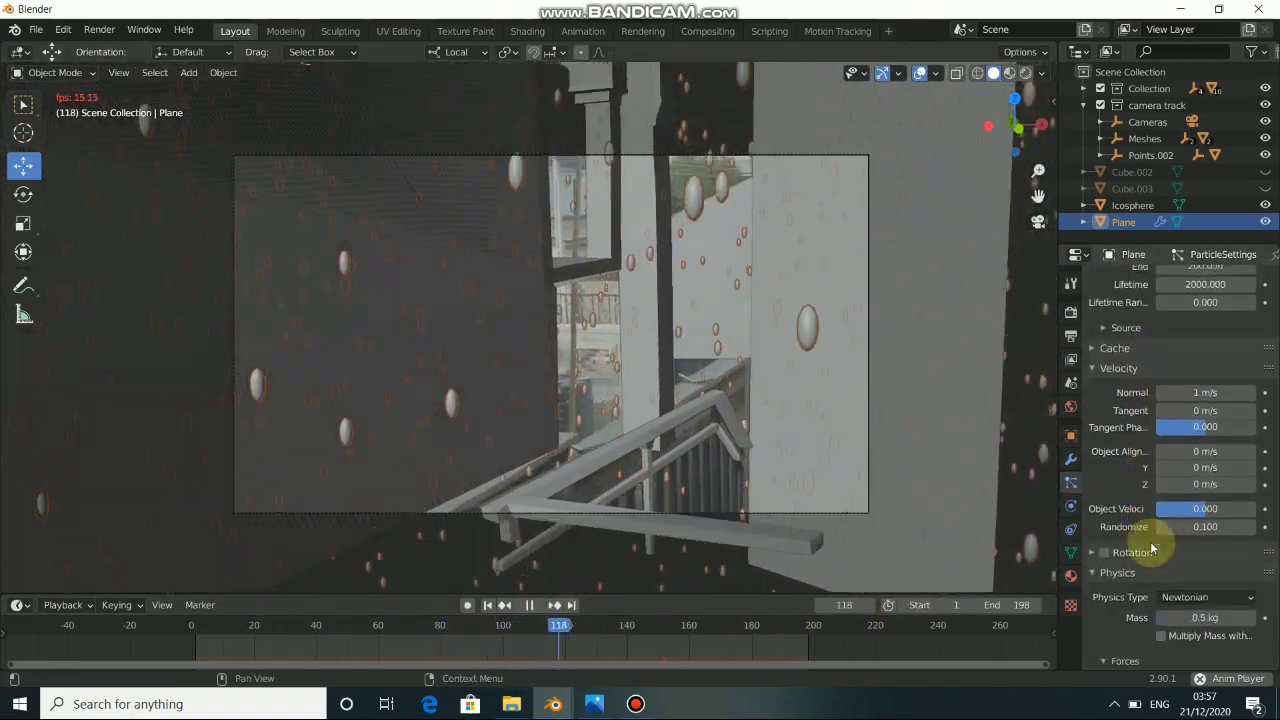
pyautogui.scroll(-5, 1170, 585)
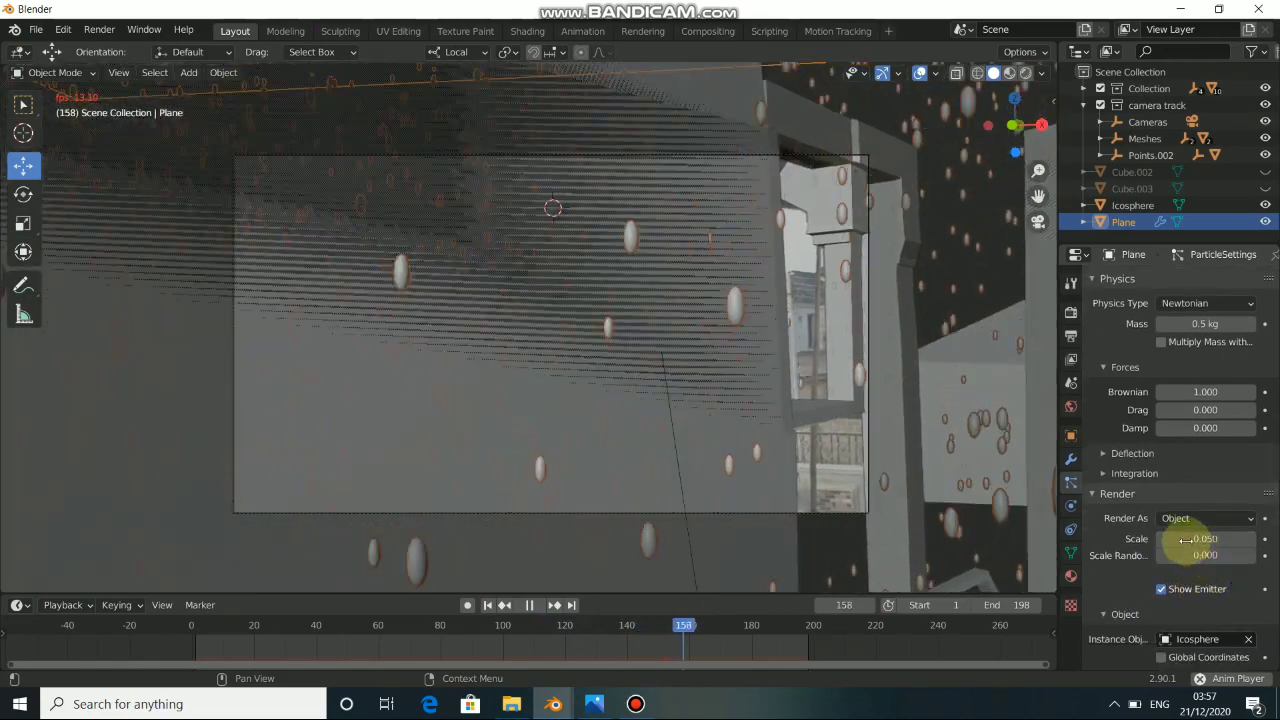
pyautogui.moveTo(1185, 540); pyautogui.dragTo(1213, 555)
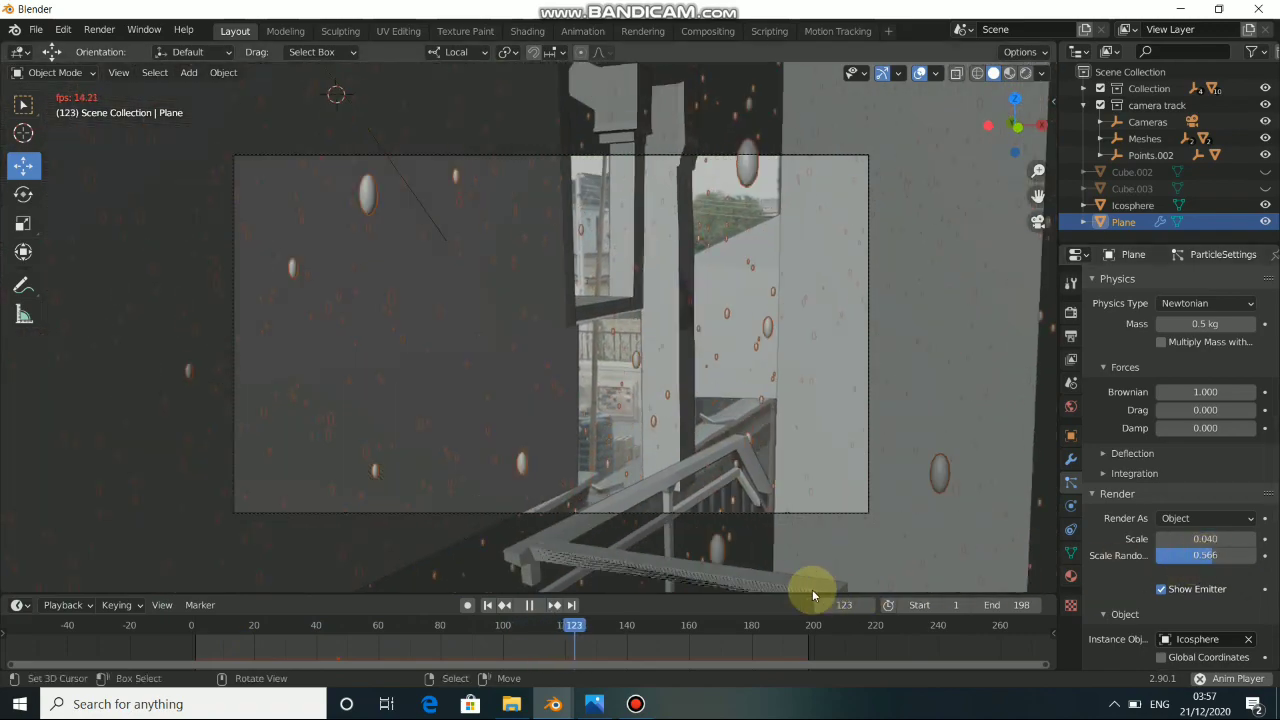
pyautogui.click(522, 606)
pyautogui.click(488, 605)
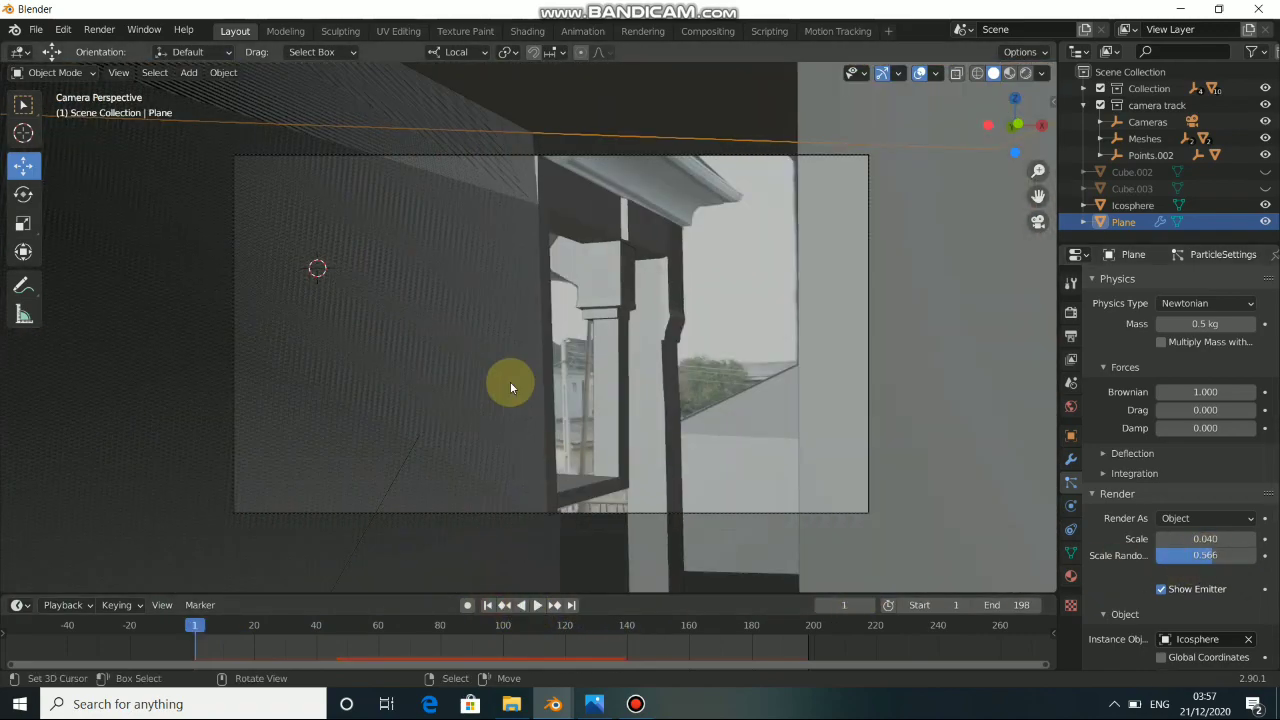
# Enable collision physics on the large wall-and-pillar frame and on the separate house geometry
pyautogui.click(590, 220)
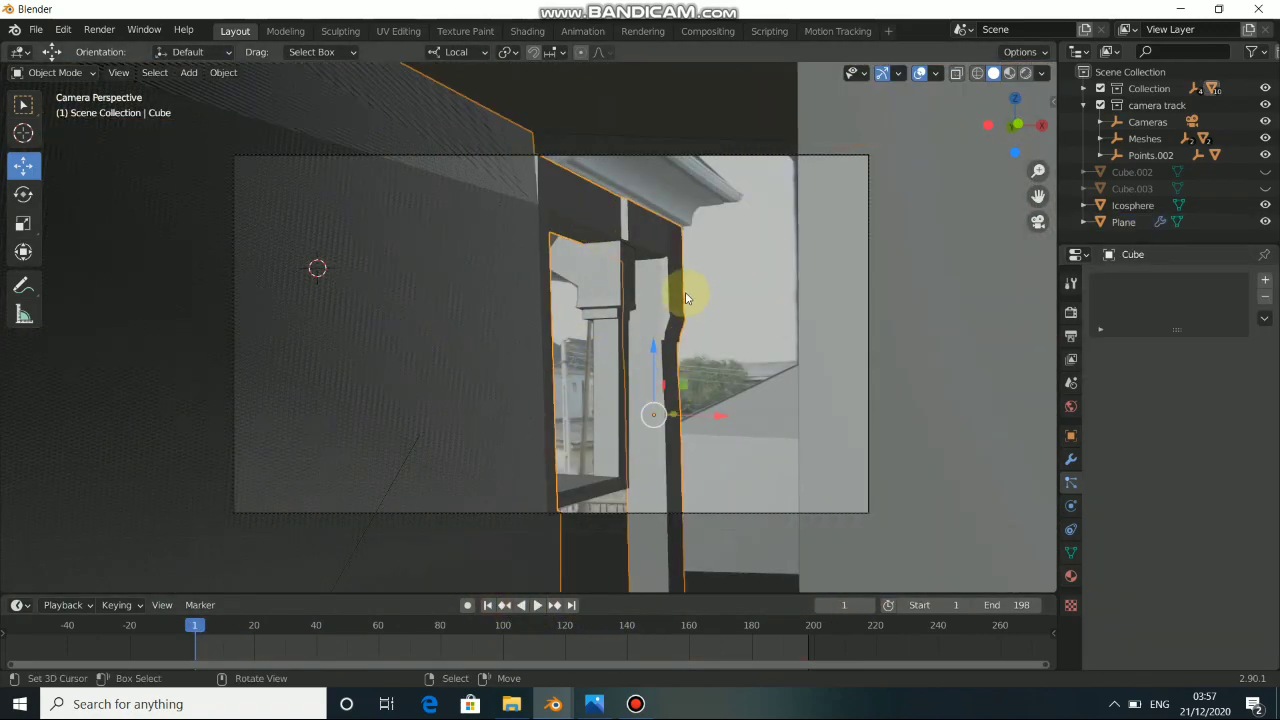
pyautogui.press('KP_0')
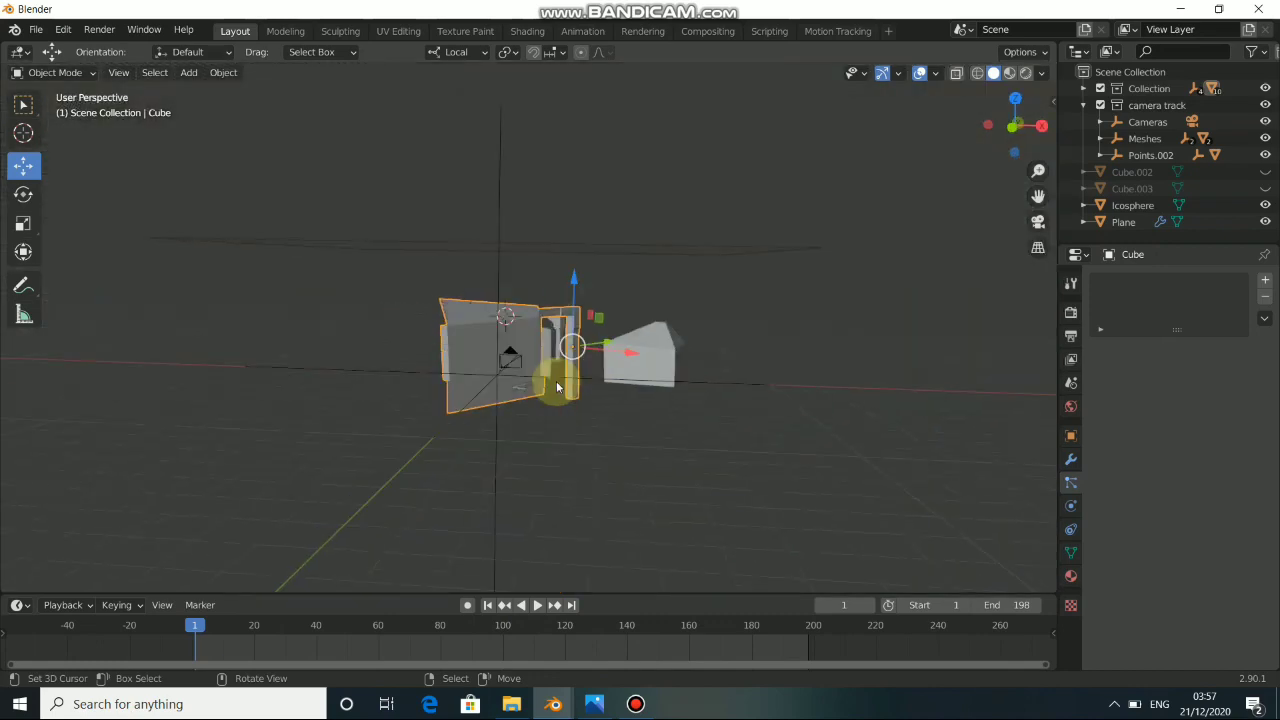
pyautogui.click(1069, 508)
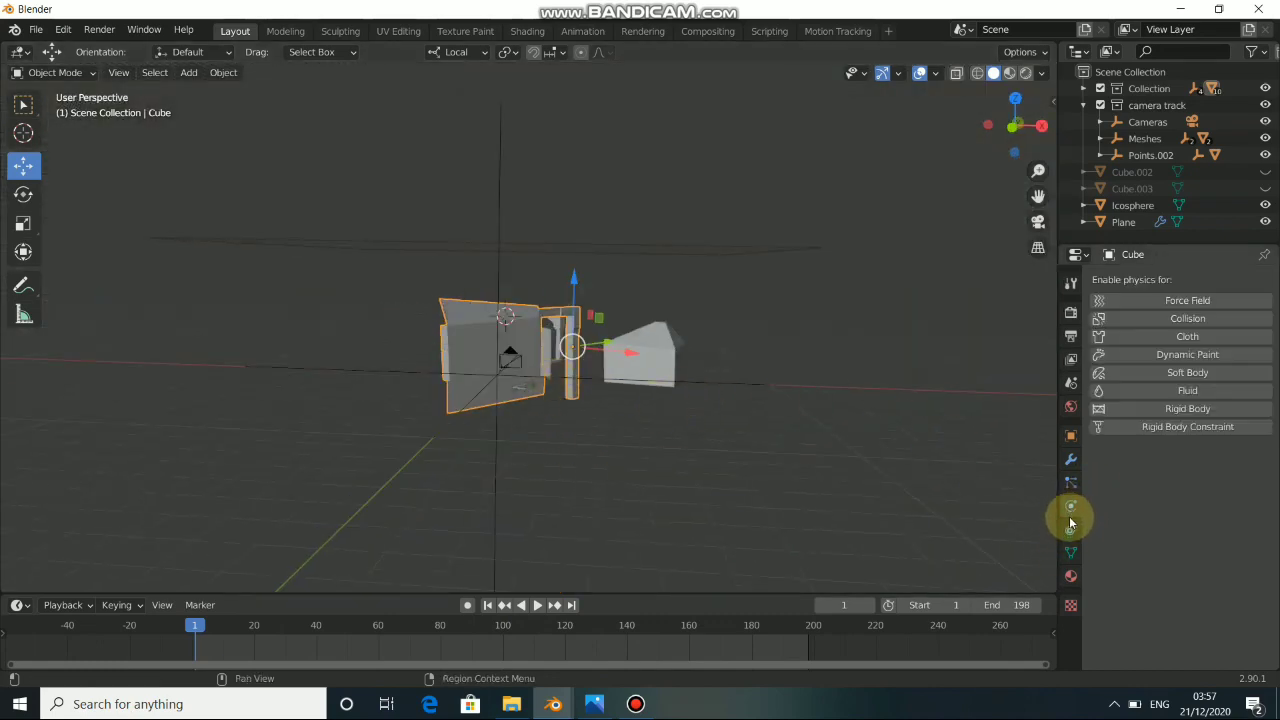
pyautogui.click(1150, 320)
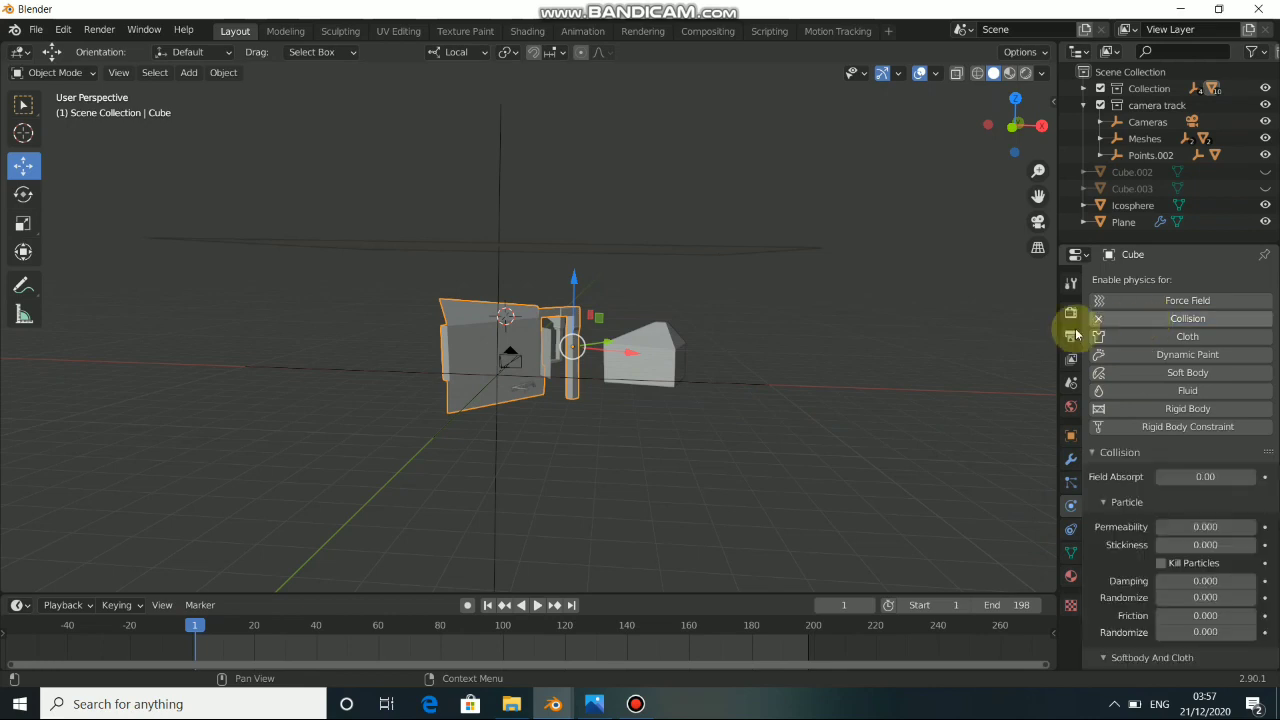
pyautogui.click(664, 333)
pyautogui.click(1144, 317)
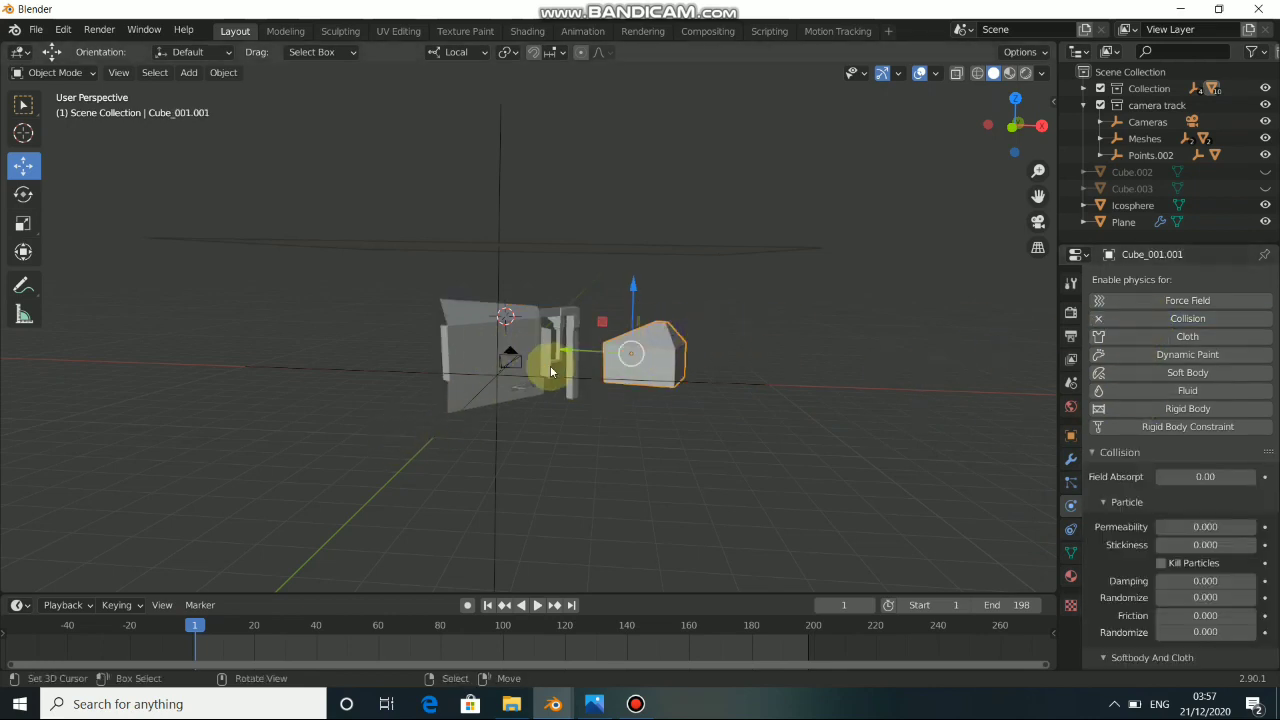
# Enable collision physics on the upright plane beside the pillar and on the railings
pyautogui.scroll(5, 550, 365)
pyautogui.click(618, 384)
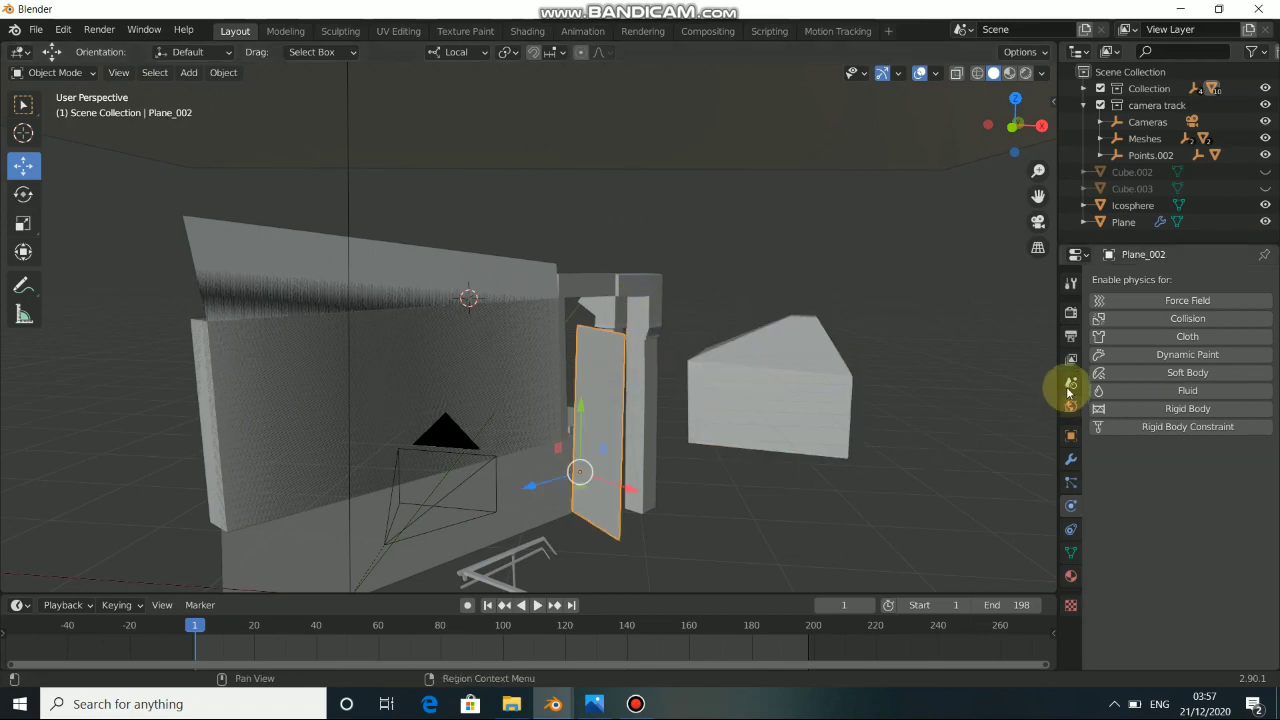
pyautogui.click(1150, 318)
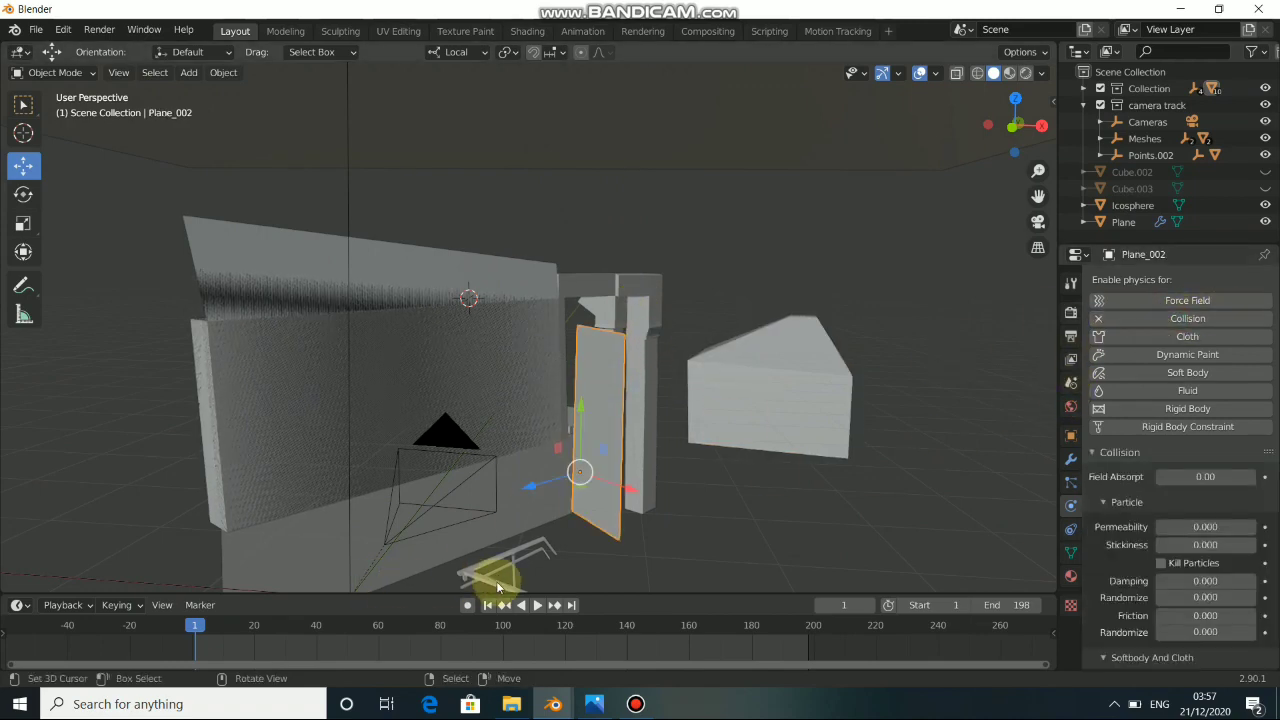
pyautogui.click(500, 565)
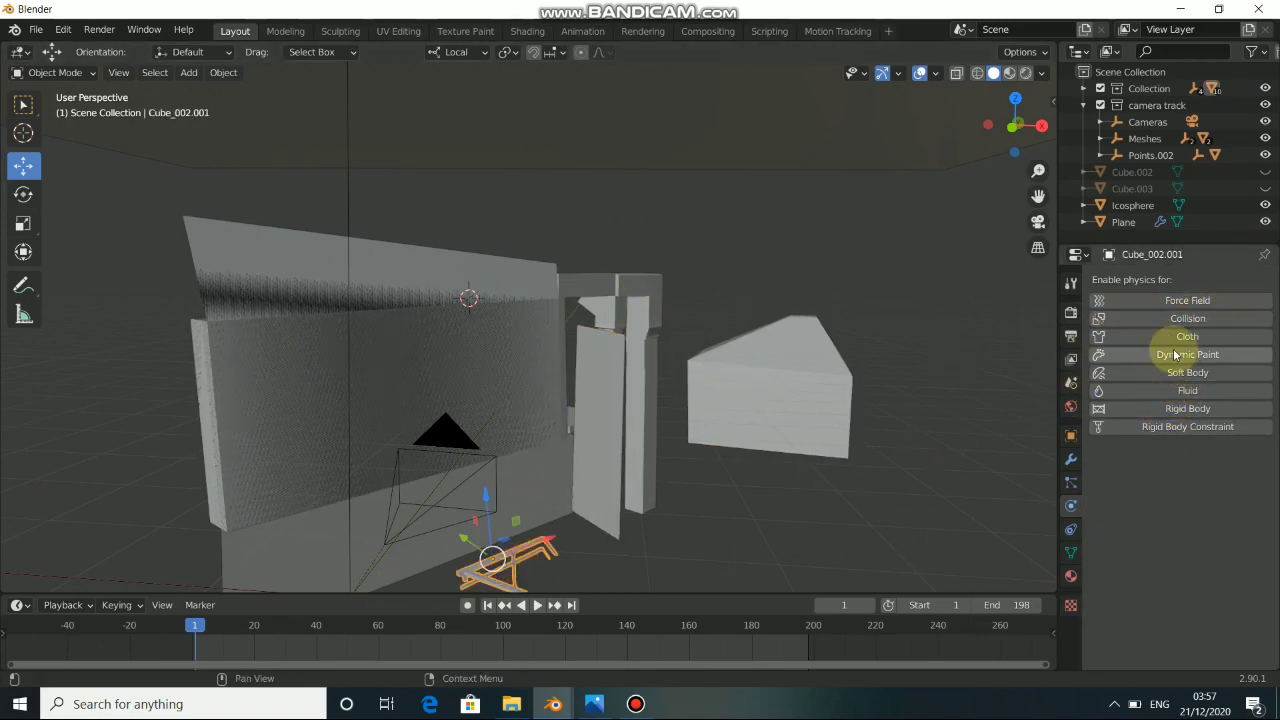
pyautogui.click(1163, 318)
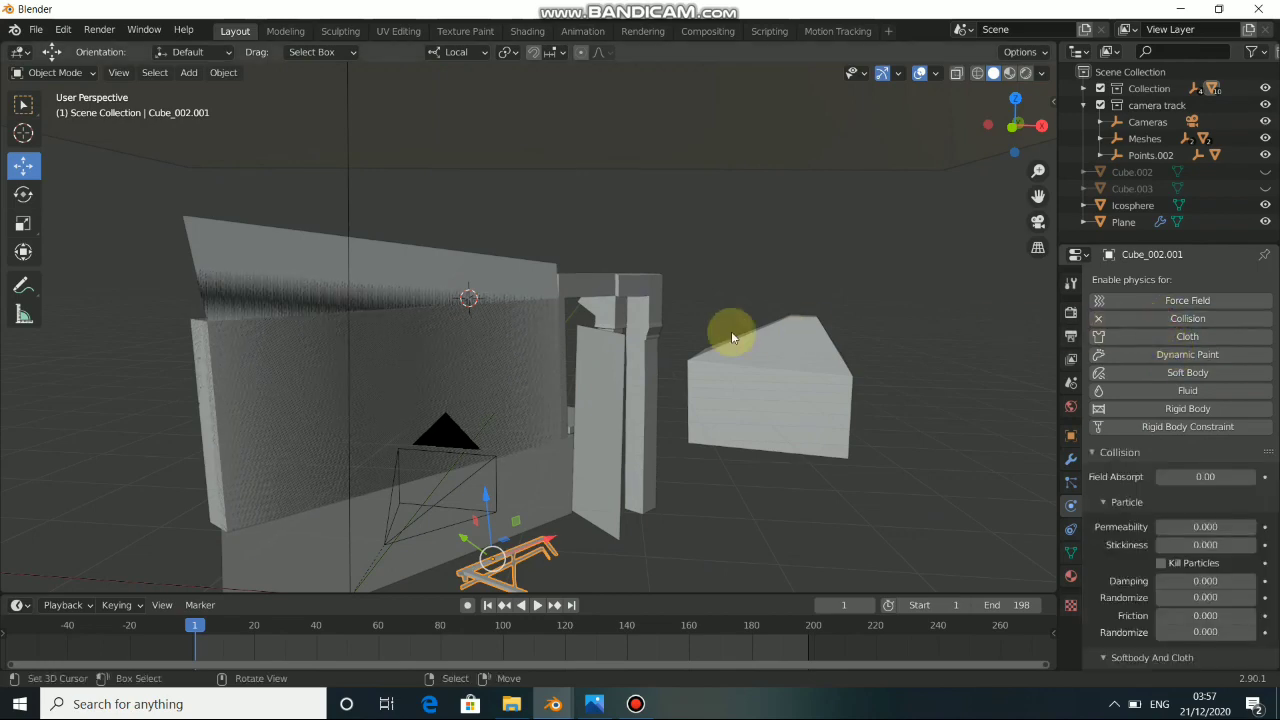
# Enable collision physics on the inner pillar and ledge piece, and check the collision settings of Cube.001 and the house
pyautogui.click(608, 320)
pyautogui.click(1160, 318)
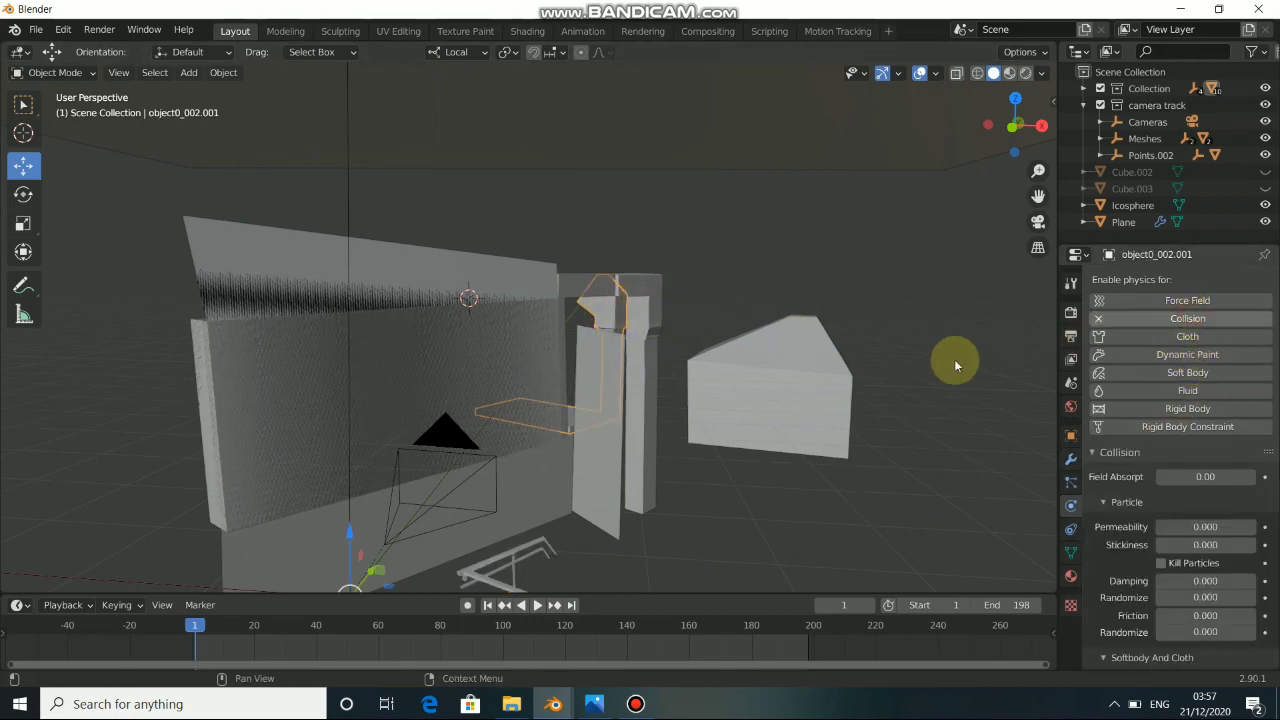
pyautogui.click(641, 376)
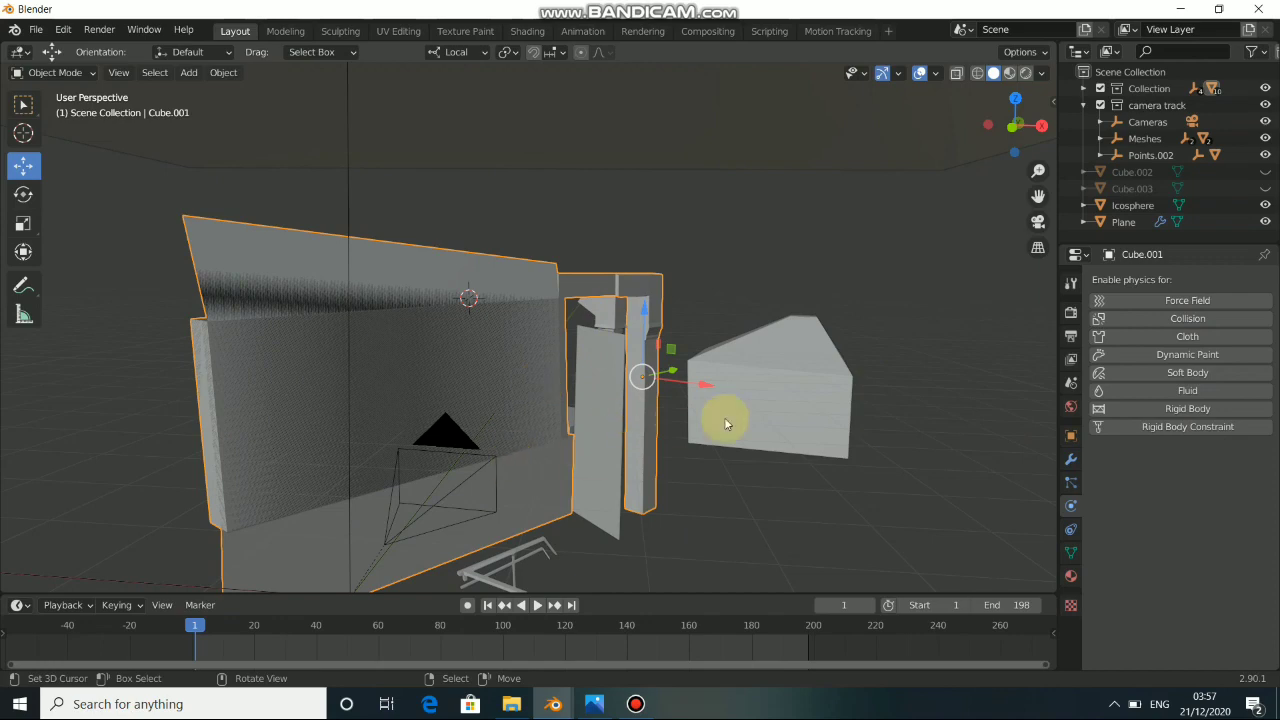
pyautogui.click(816, 403)
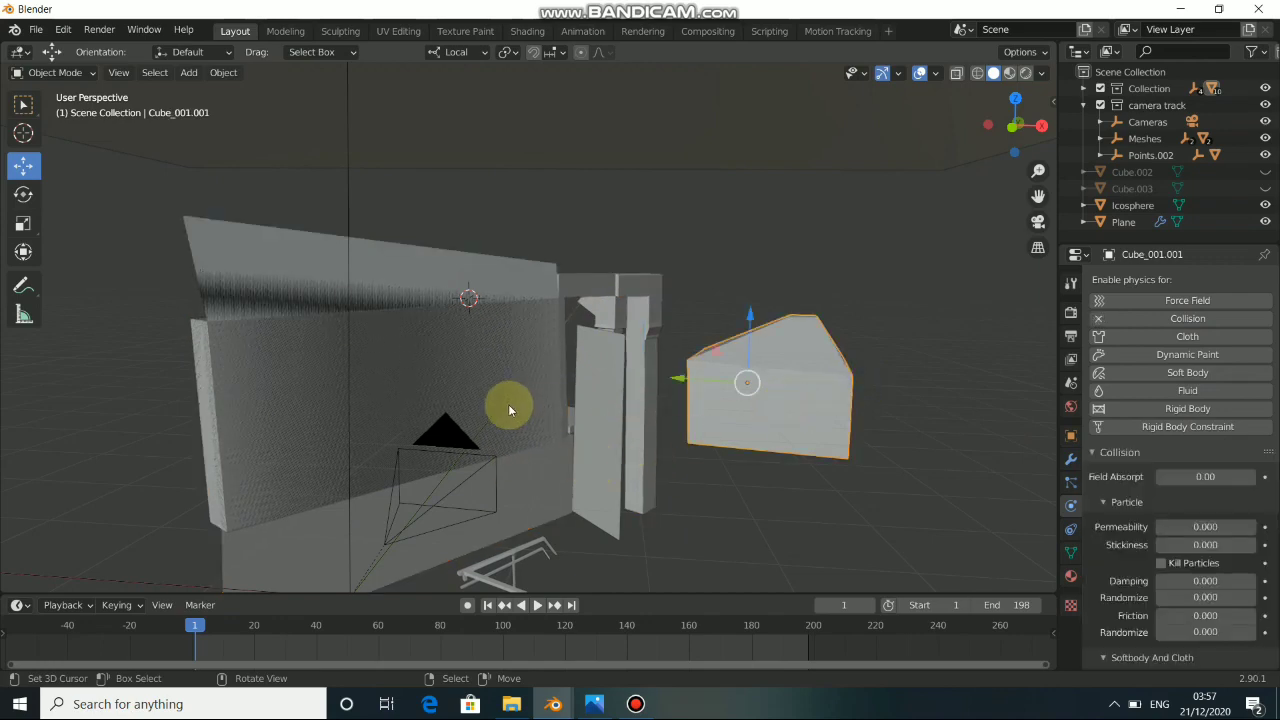
# Play the simulation, examine the drops around the collision geometry from outside the camera, and stop at frame 175
pyautogui.click(540, 605)
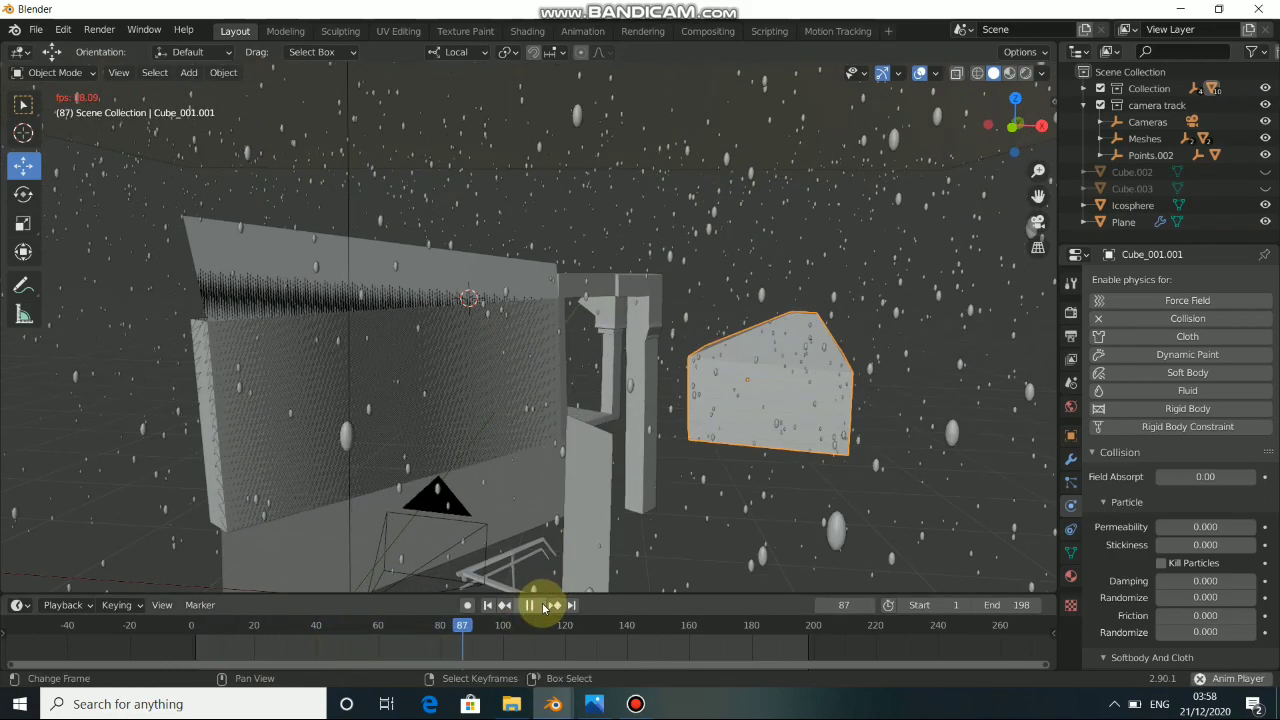
pyautogui.moveTo(743, 427); pyautogui.dragTo(606, 425, button='middle')
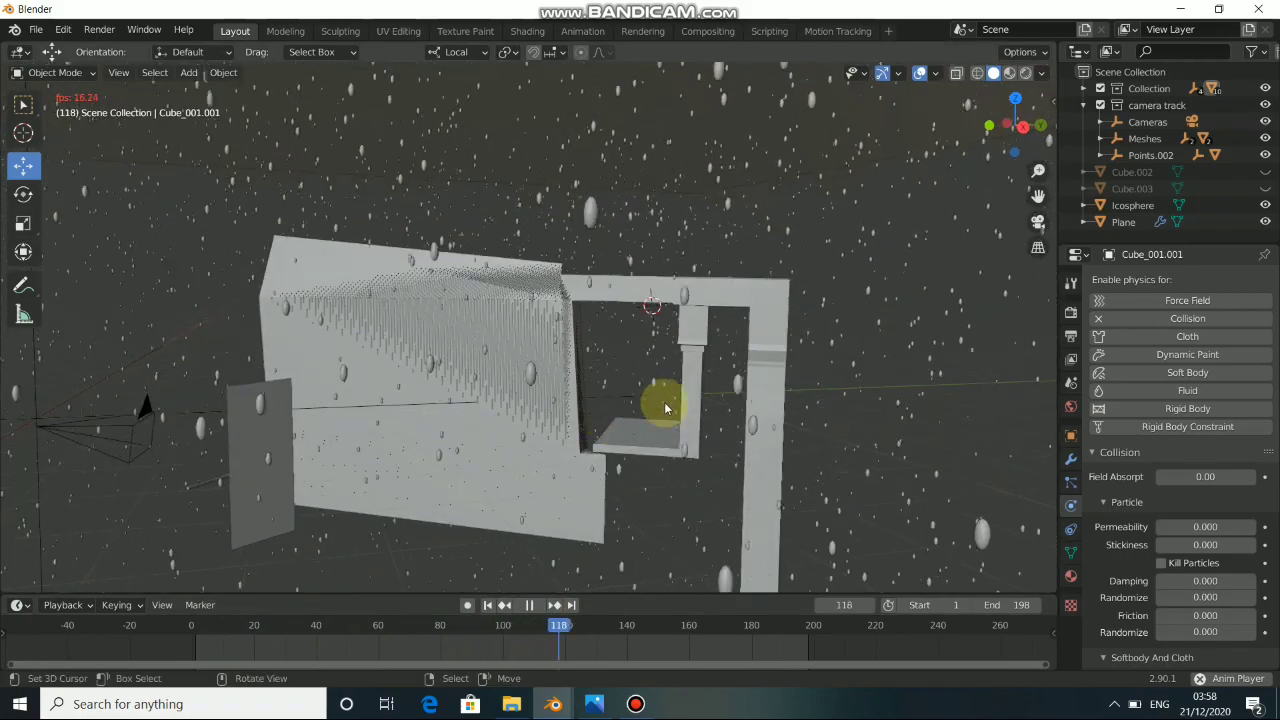
pyautogui.scroll(-5, 750, 420)
pyautogui.moveTo(750, 415); pyautogui.dragTo(549, 550, button='middle')
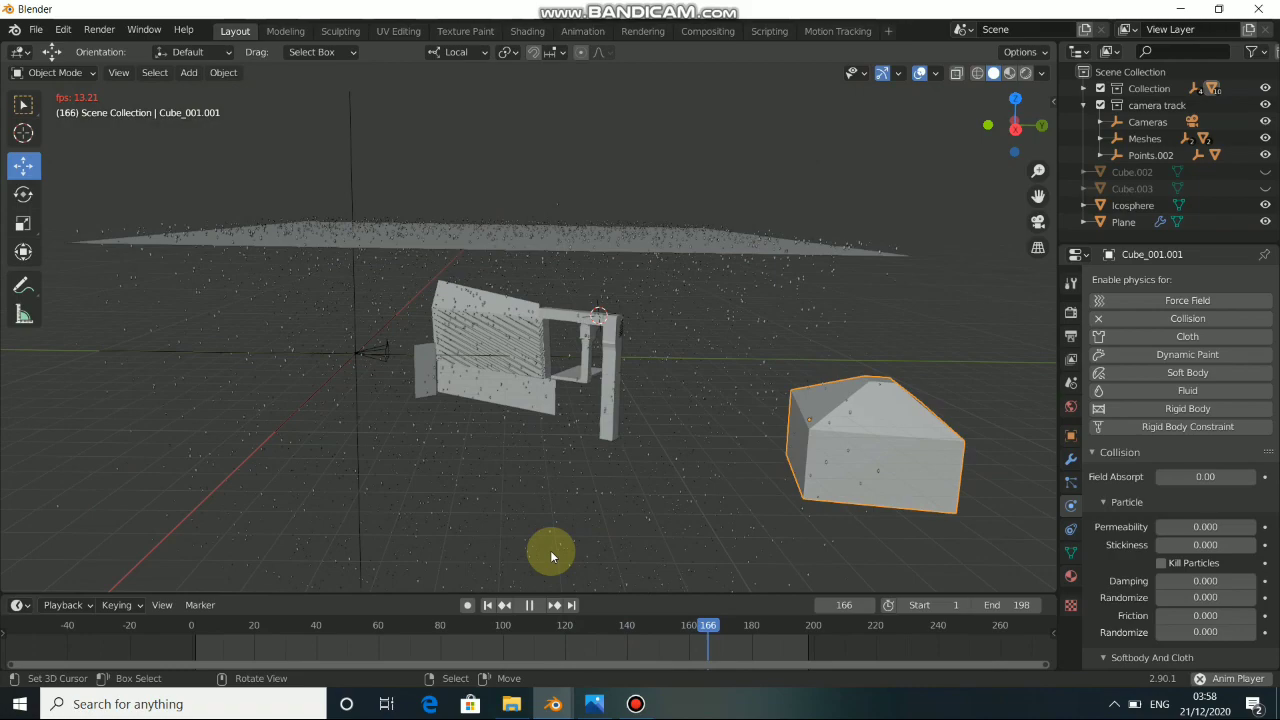
pyautogui.click(529, 605)
# Move the emitter plane horizontally towards the house so that it extends over it, checking its coverage from several sides
pyautogui.moveTo(532, 370); pyautogui.dragTo(486, 451, button='middle')
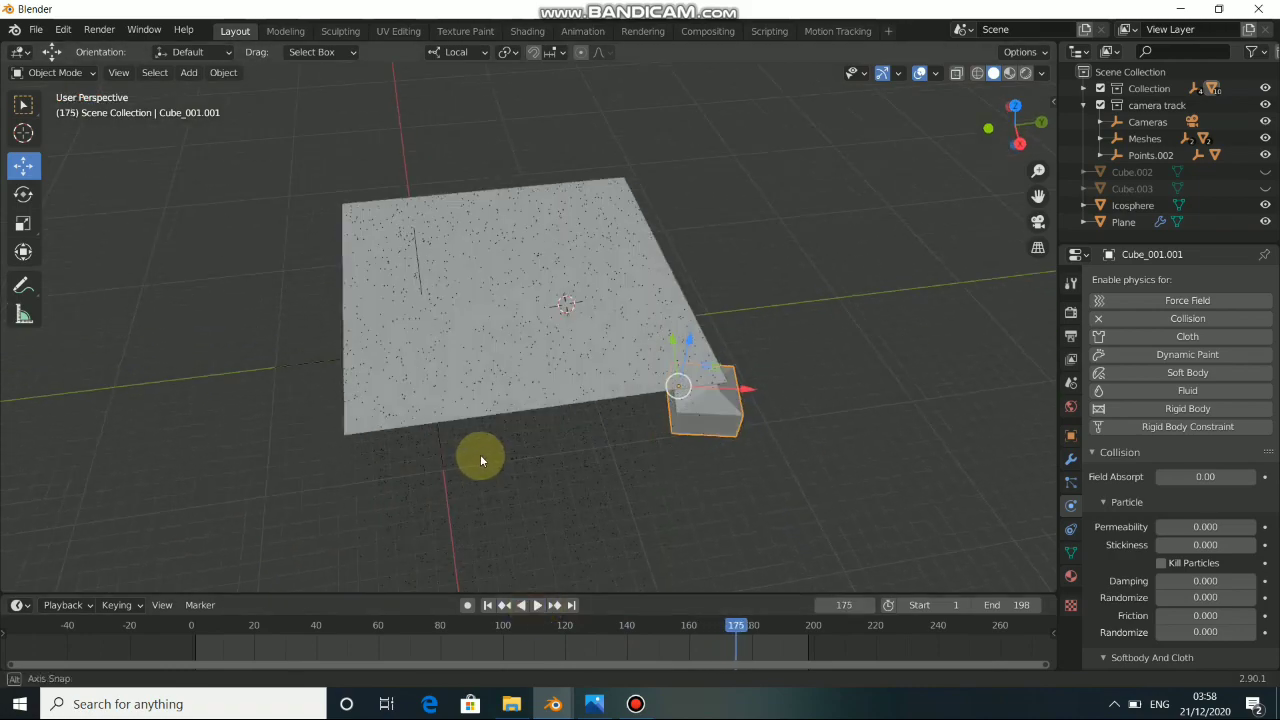
pyautogui.click(480, 306)
pyautogui.moveTo(575, 273); pyautogui.dragTo(615, 286)
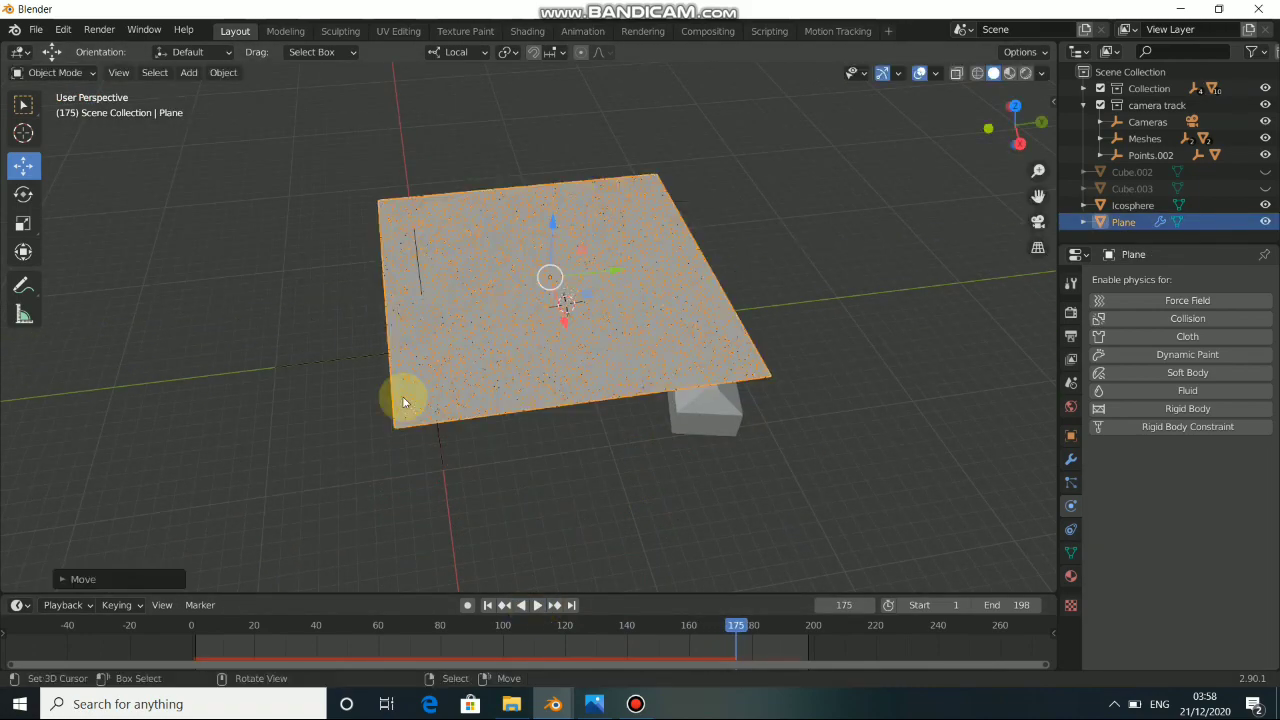
pyautogui.moveTo(406, 403); pyautogui.dragTo(557, 342, button='middle')
pyautogui.moveTo(588, 283); pyautogui.dragTo(281, 393, button='middle')
pyautogui.moveTo(565, 311); pyautogui.dragTo(512, 607, button='middle')
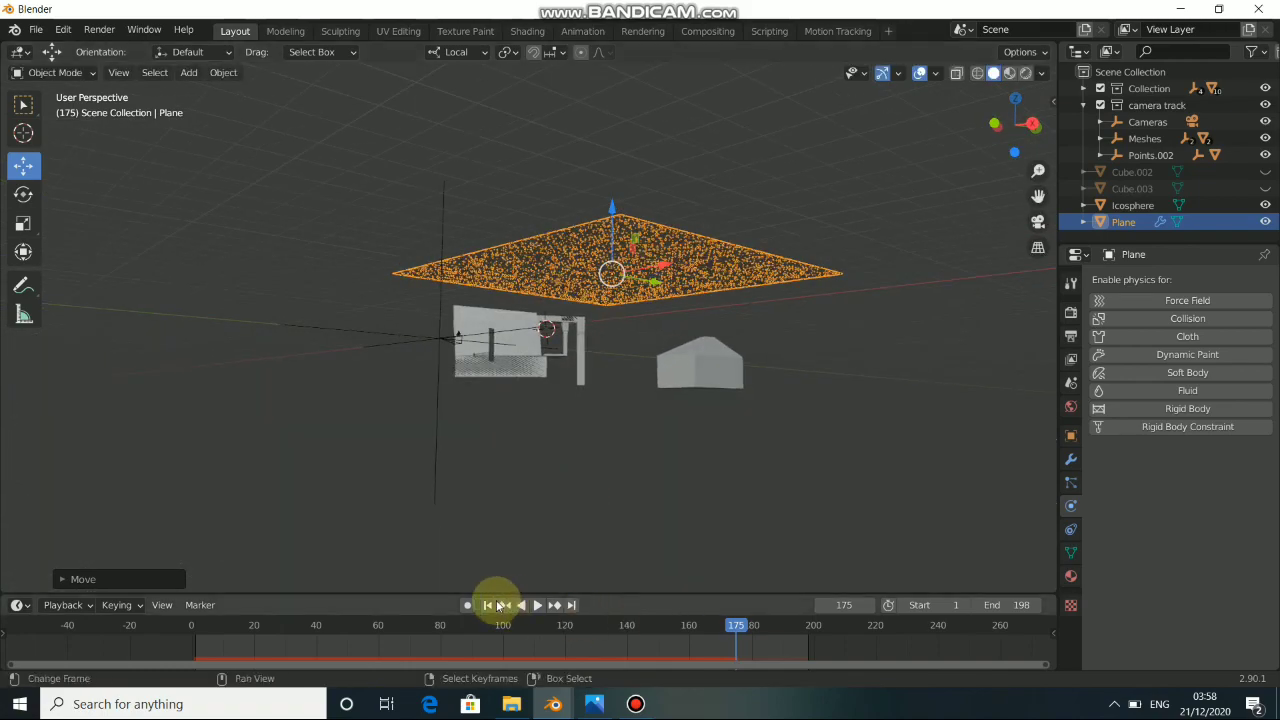
# Replay the simulation from the start and examine the rain around the wall, pillars and house from outside the camera
pyautogui.click(495, 605)
pyautogui.moveTo(694, 473); pyautogui.dragTo(652, 477, button='middle')
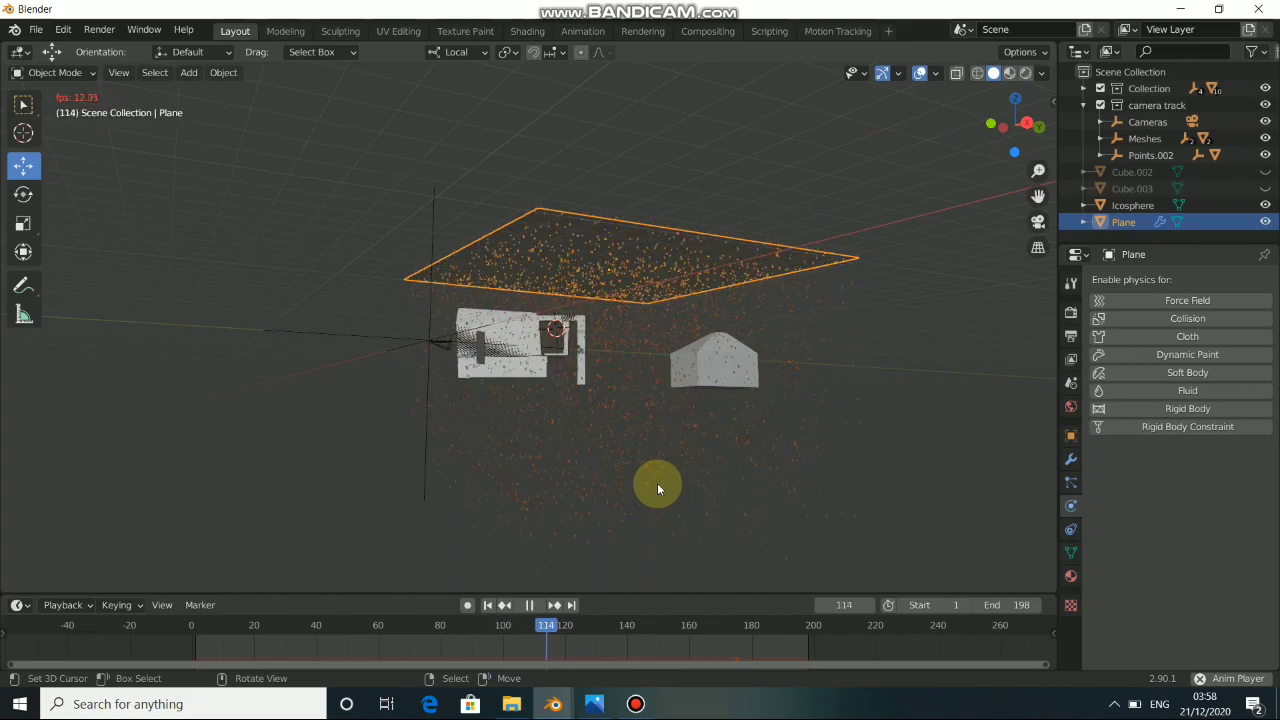
pyautogui.scroll(3, 728, 406)
pyautogui.scroll(3, 728, 402)
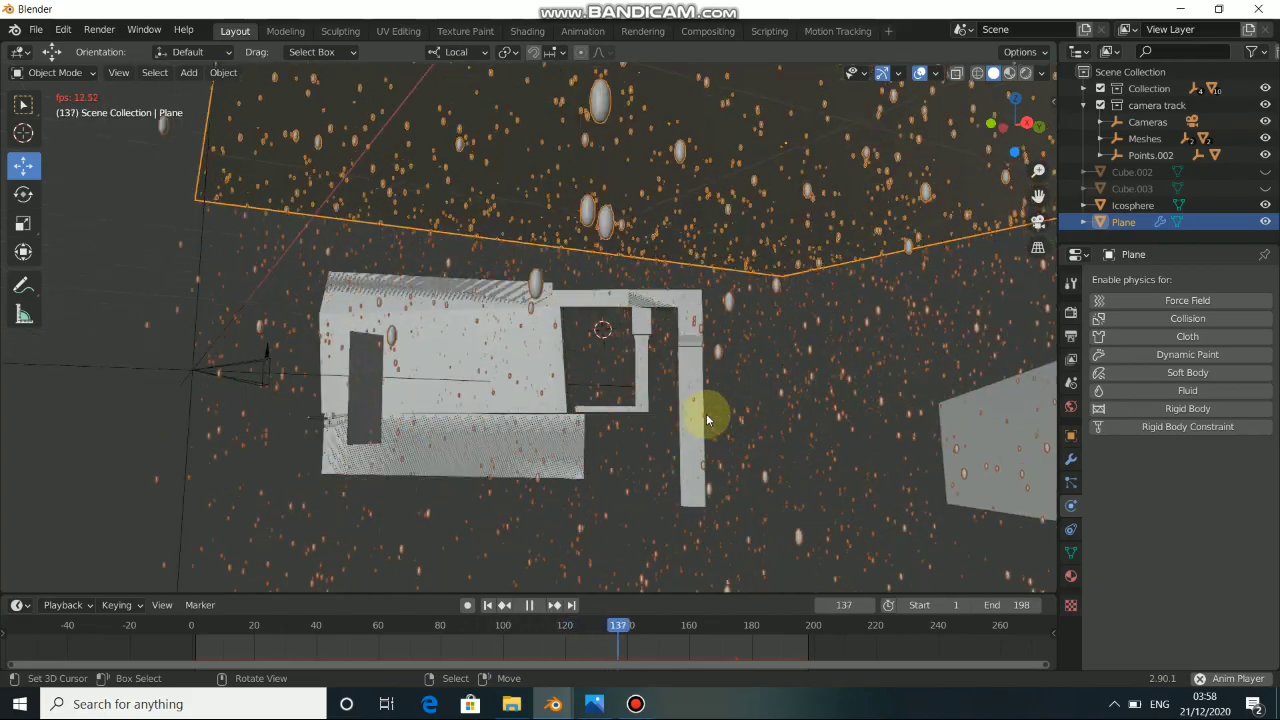
pyautogui.moveTo(706, 413); pyautogui.dragTo(620, 418, button='middle')
pyautogui.scroll(-4, 620, 418)
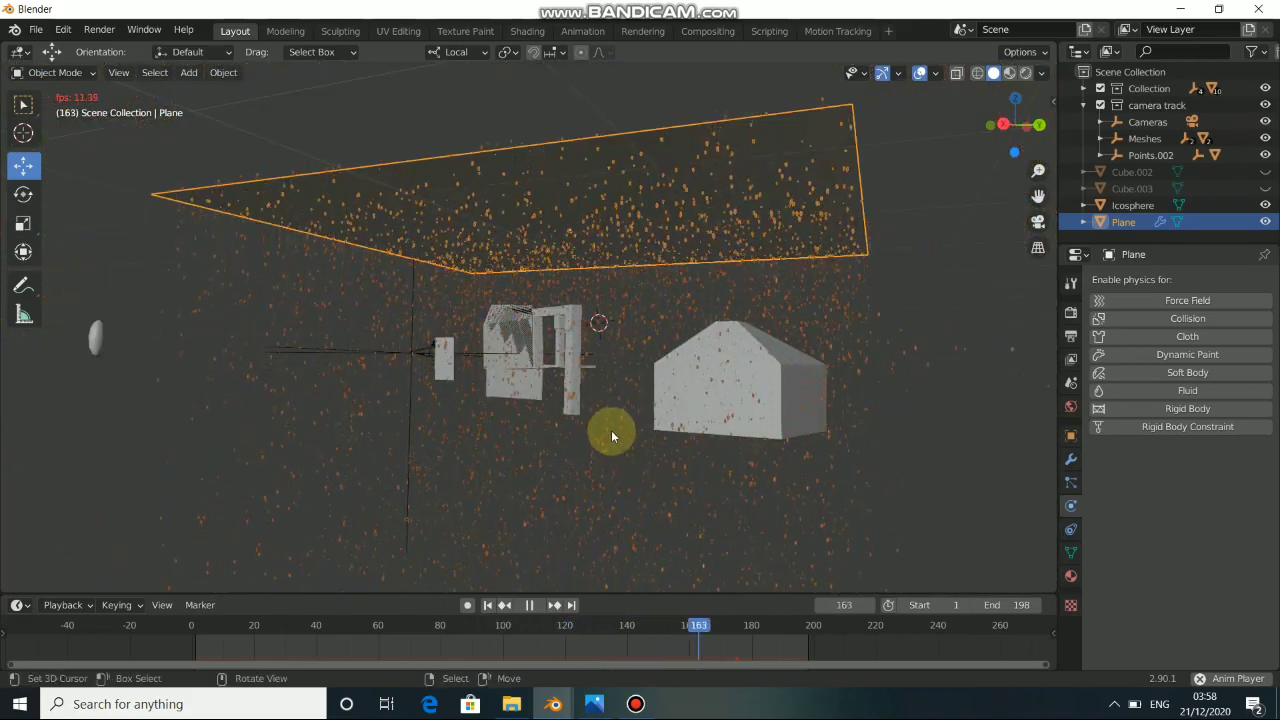
# Examine the playing rain through the tracked camera, checking it closely around the pillars, window opening, railings and house
pyautogui.press('KP_0')
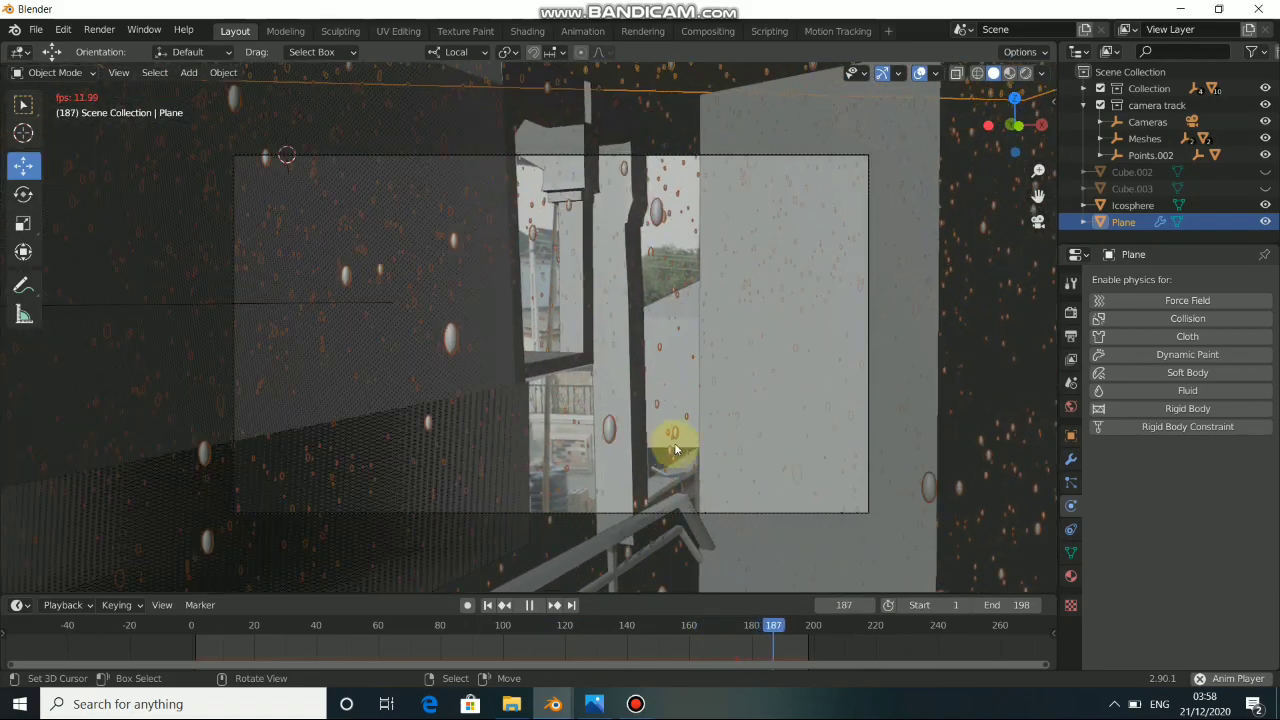
pyautogui.scroll(4, 764, 450)
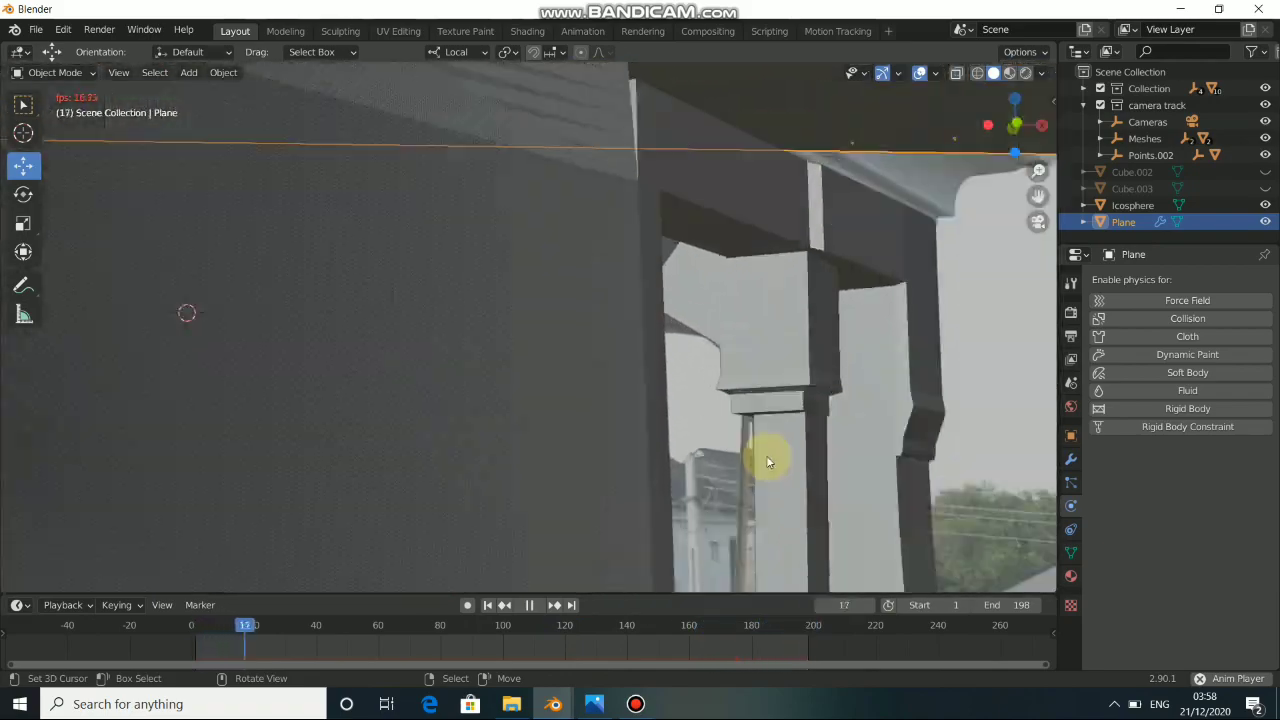
pyautogui.keyDown('shift'); pyautogui.moveTo(780, 496); pyautogui.dragTo(499, 277, button='middle'); pyautogui.keyUp('shift')
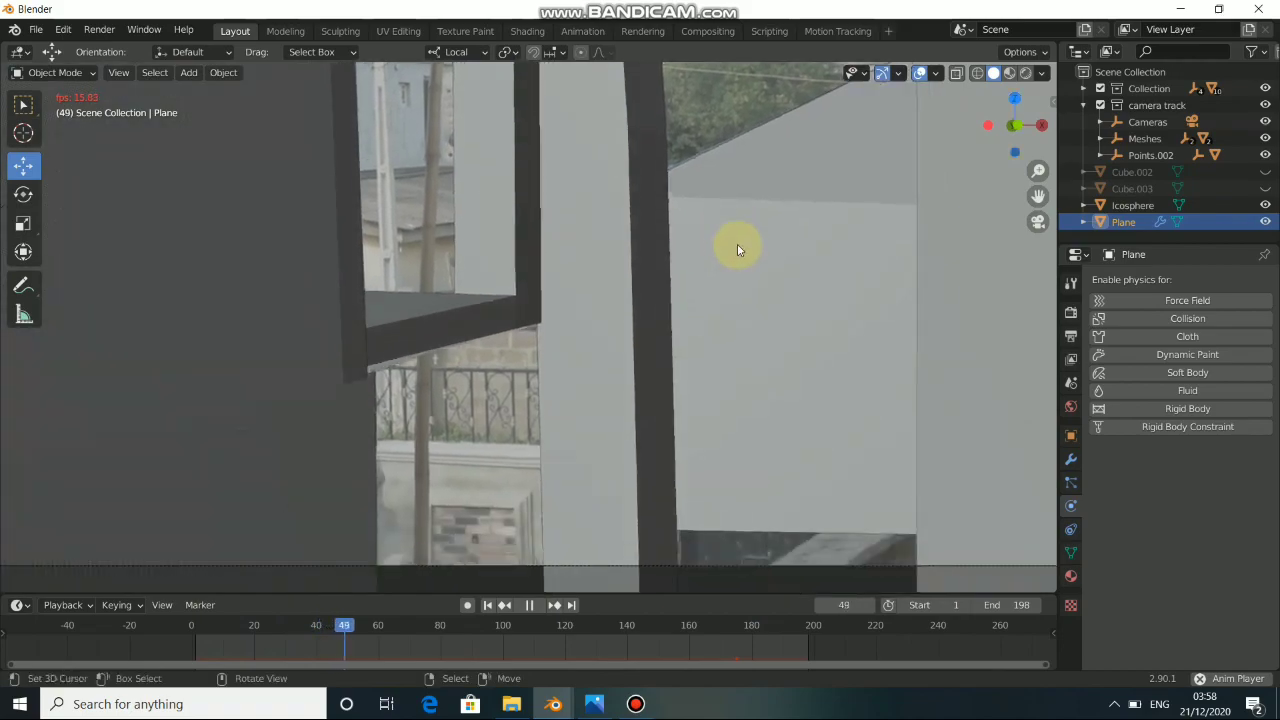
pyautogui.scroll(-4, 754, 220)
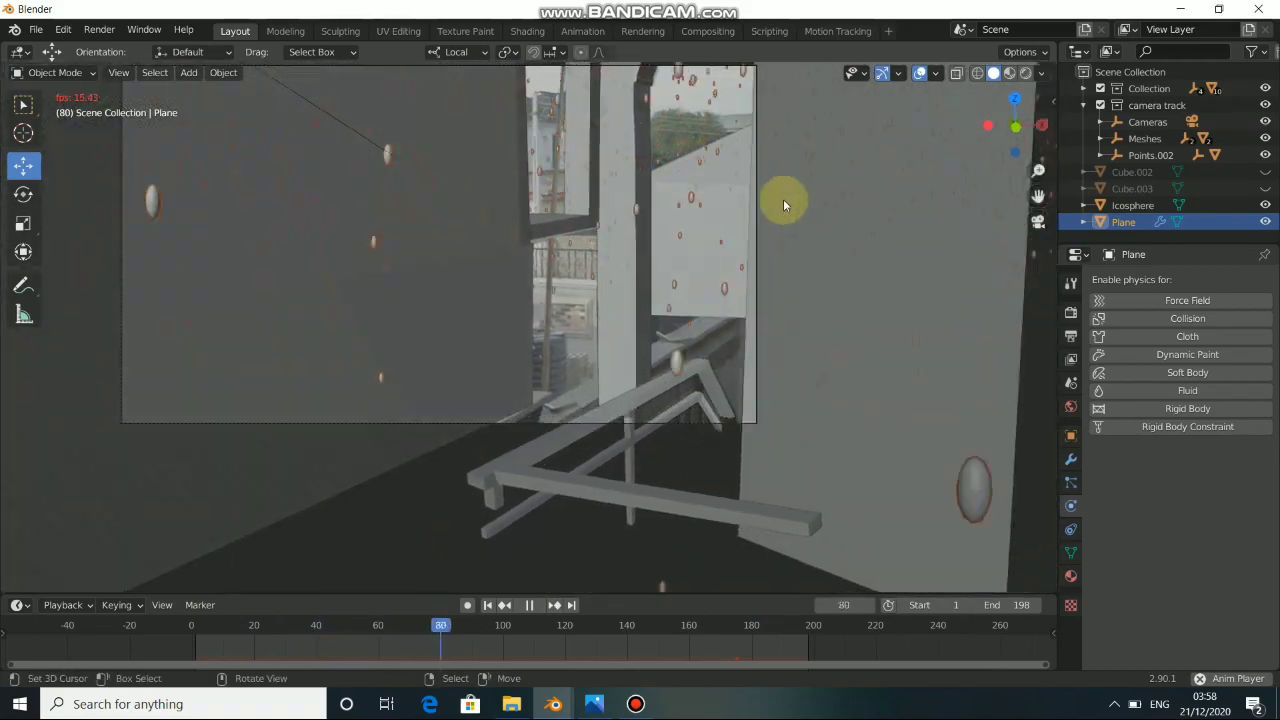
pyautogui.scroll(4, 603, 174)
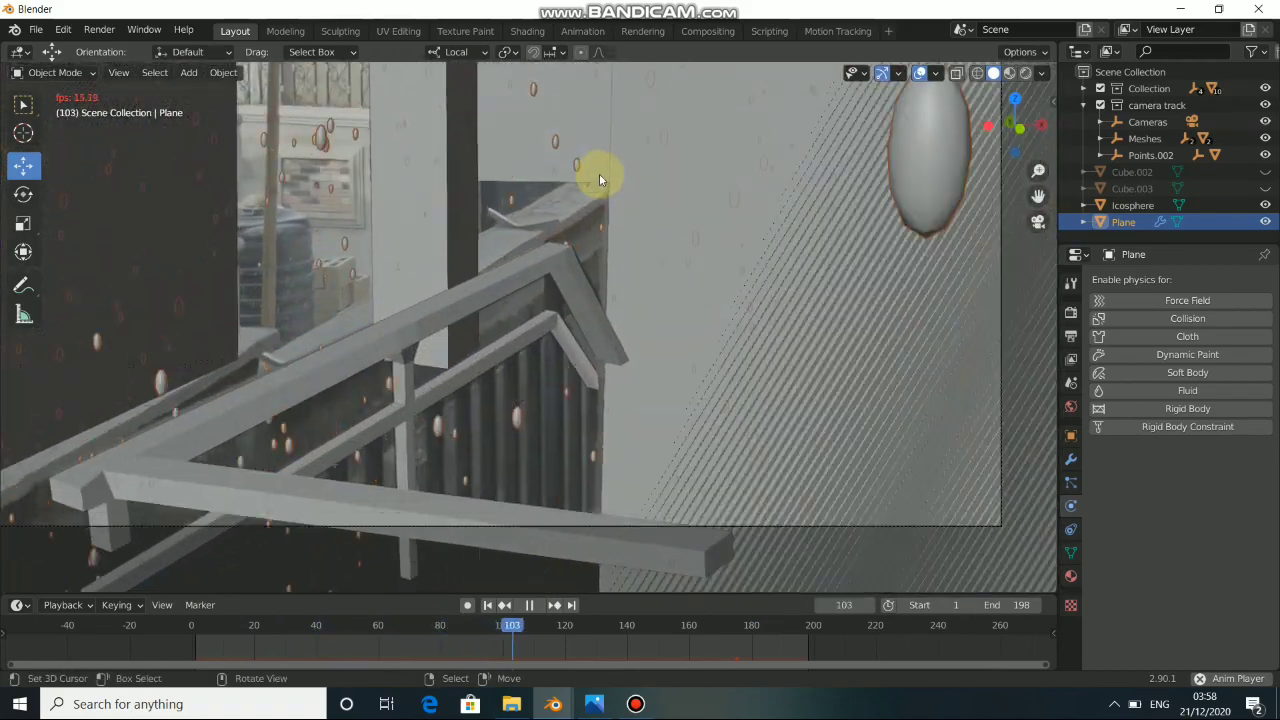
pyautogui.keyDown('shift'); pyautogui.moveTo(600, 176); pyautogui.dragTo(602, 441, button='middle'); pyautogui.keyUp('shift')
pyautogui.keyDown('shift'); pyautogui.moveTo(671, 333); pyautogui.dragTo(599, 324, button='middle'); pyautogui.keyUp('shift')
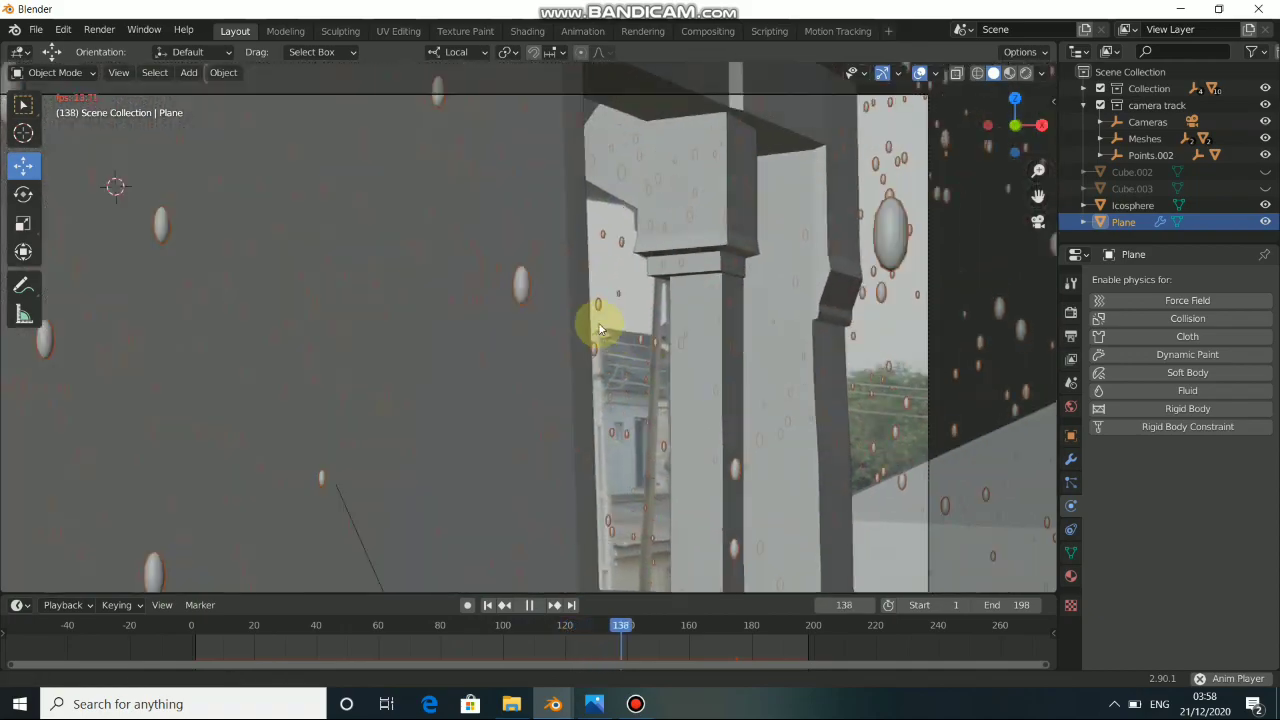
pyautogui.keyDown('shift'); pyautogui.moveTo(776, 346); pyautogui.dragTo(655, 338, button='middle'); pyautogui.keyUp('shift')
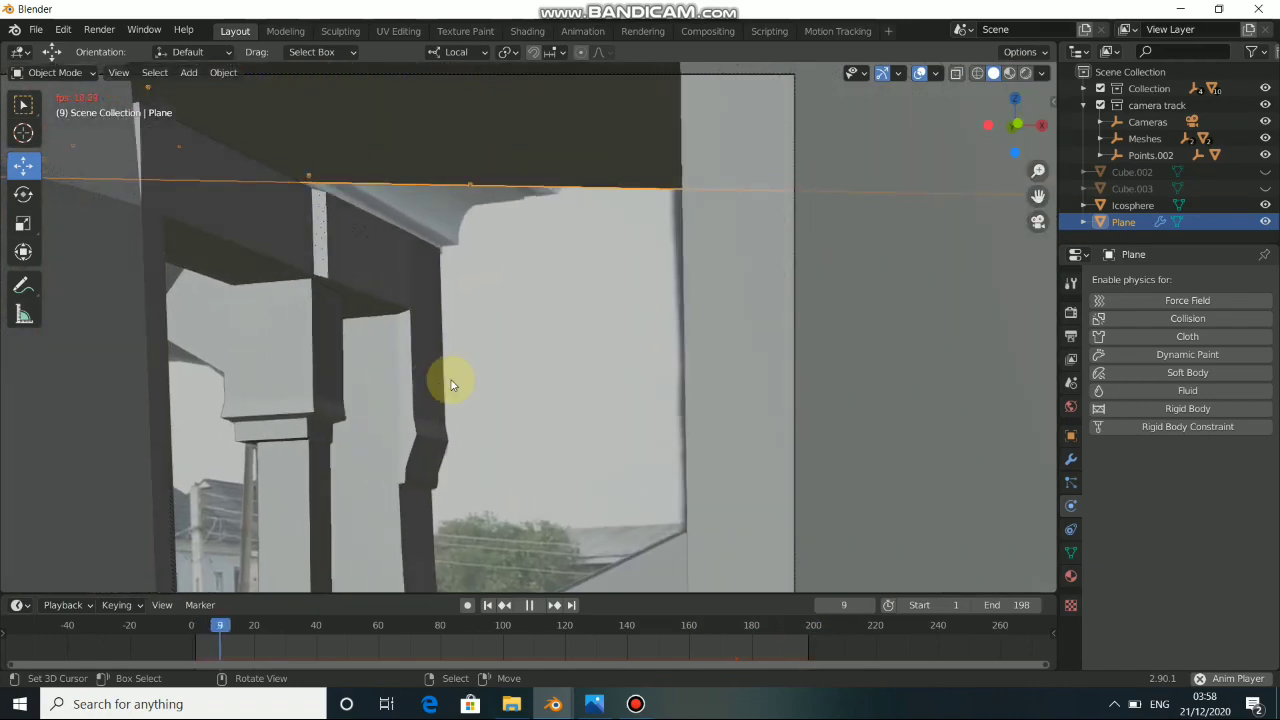
pyautogui.scroll(-5, 488, 402)
pyautogui.scroll(-2, 488, 402)
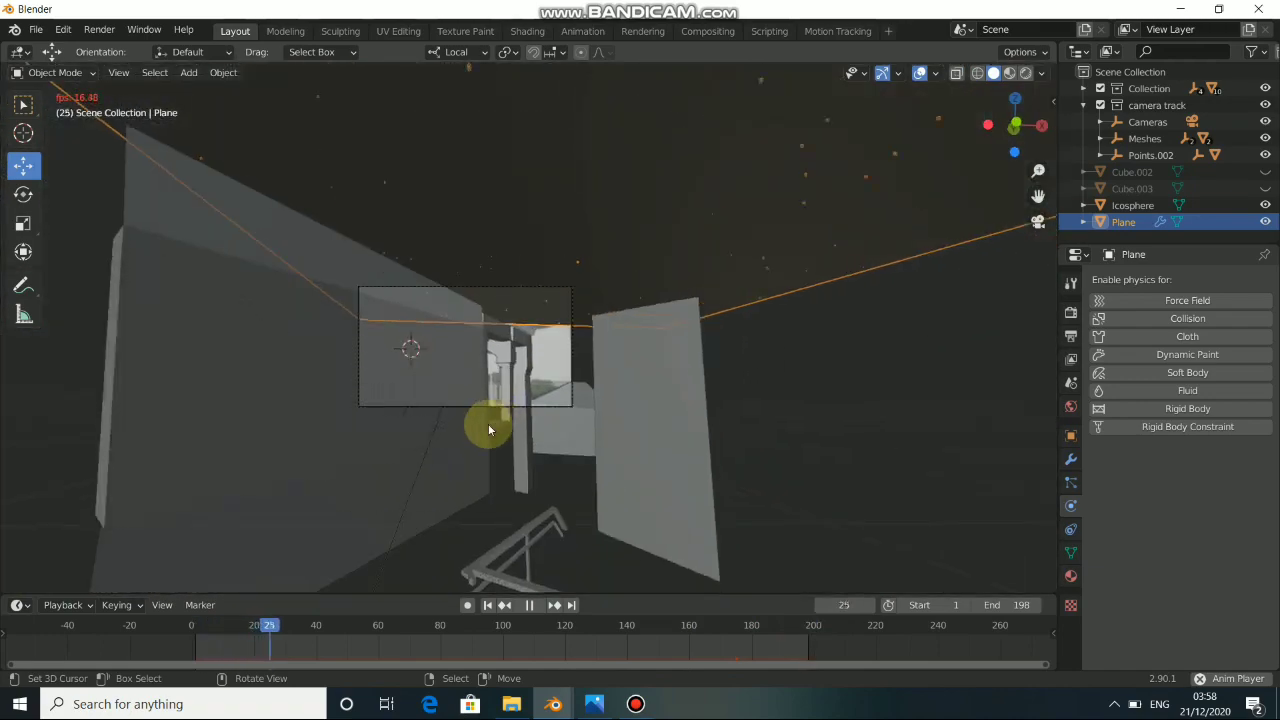
pyautogui.keyDown('shift'); pyautogui.moveTo(507, 425); pyautogui.dragTo(565, 416, button='middle'); pyautogui.keyUp('shift')
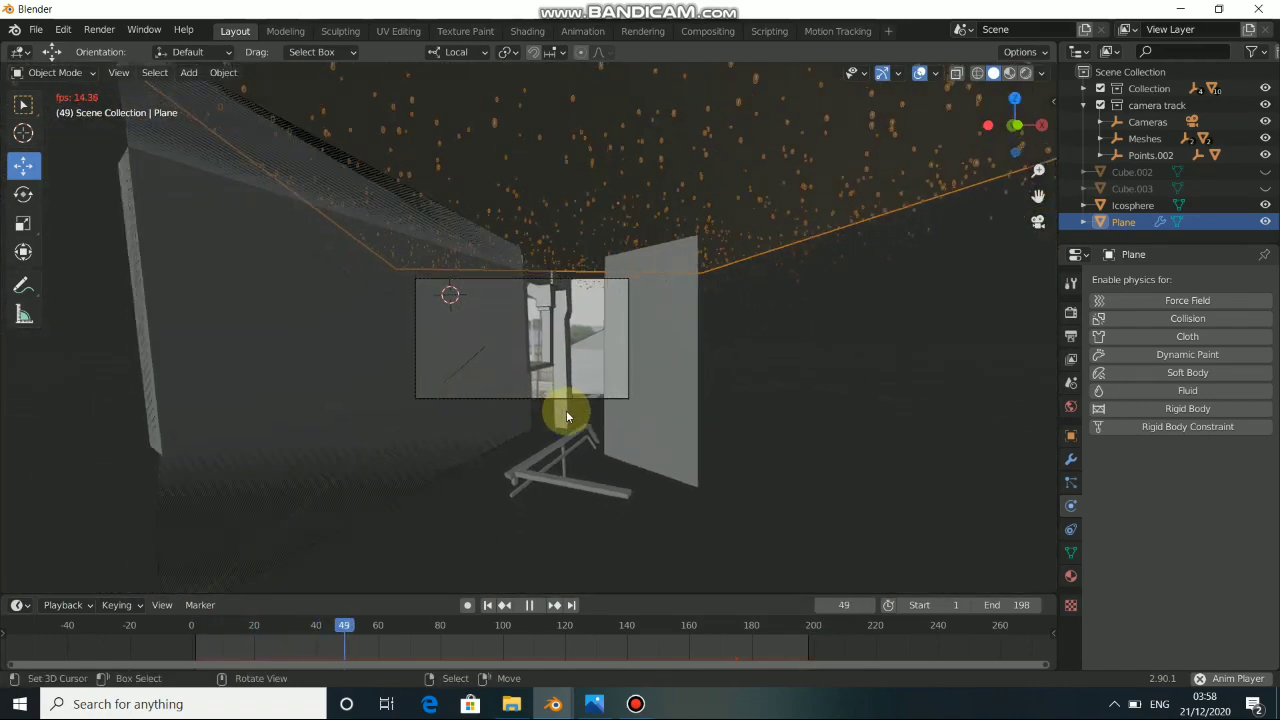
pyautogui.scroll(6, 566, 410)
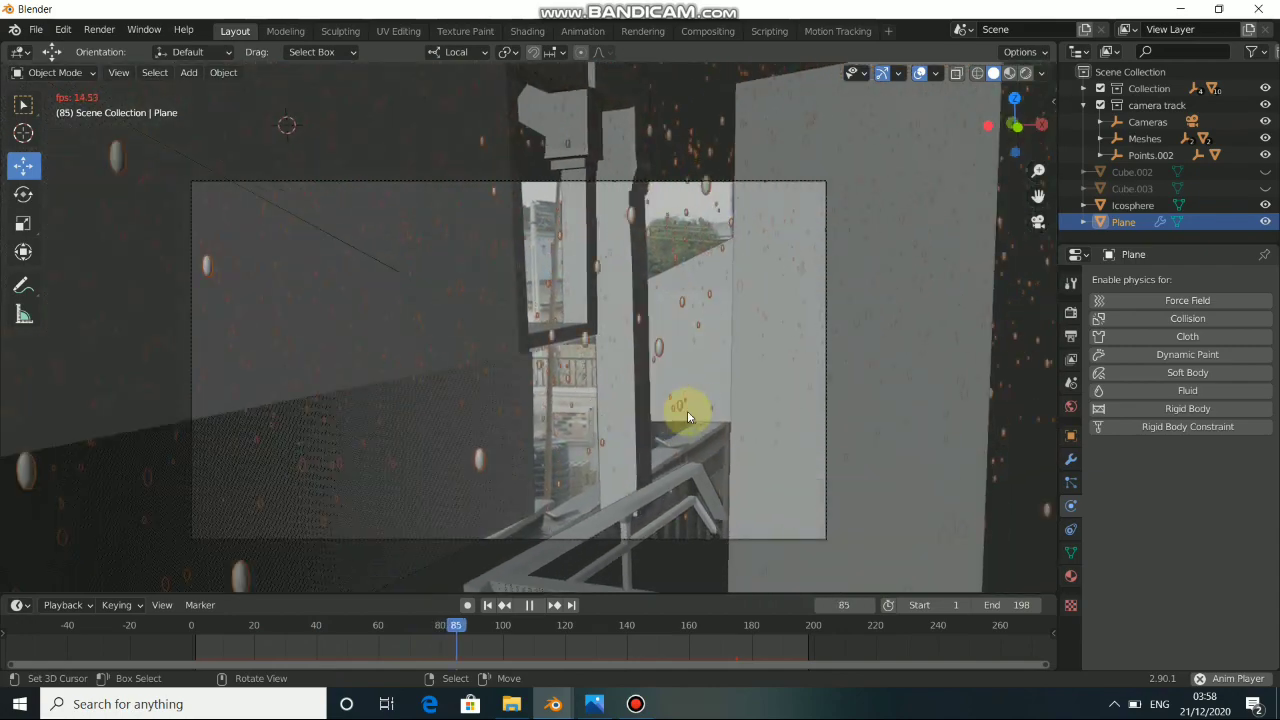
# Stop the playback at frame 111, render that frame as a test image and examine the result
pyautogui.click(527, 606)
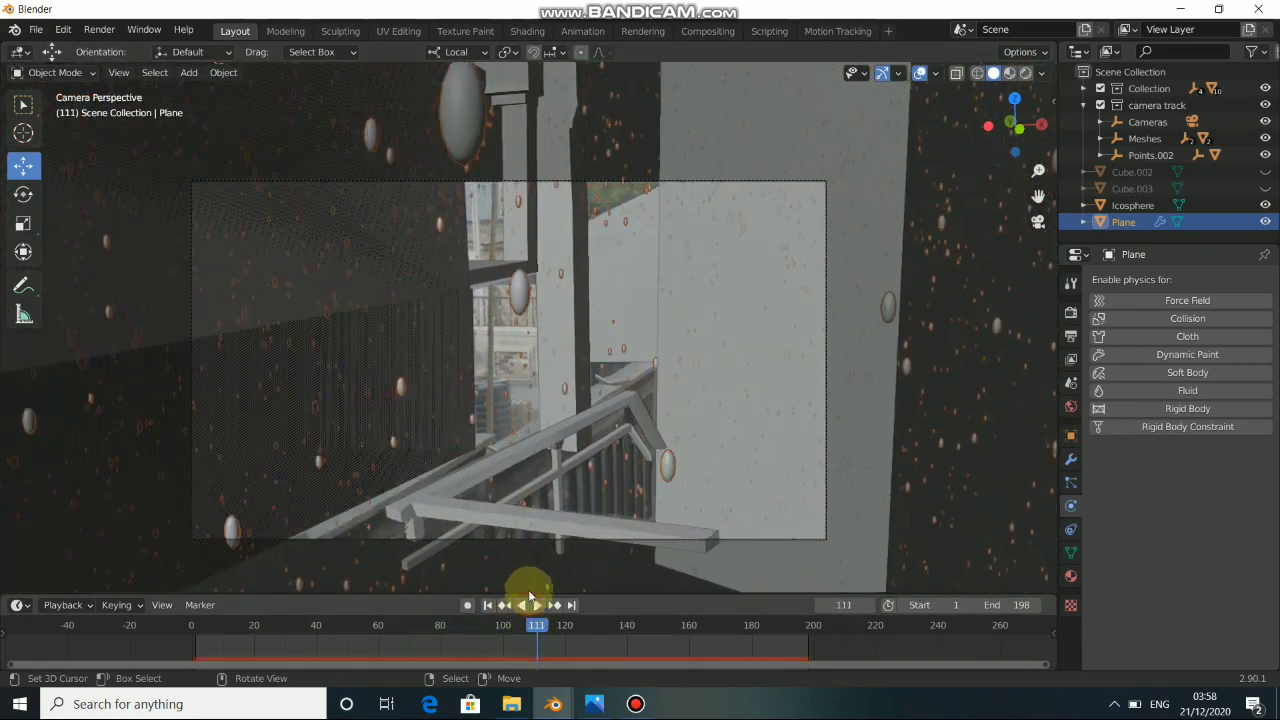
pyautogui.click(97, 30)
pyautogui.click(110, 48)
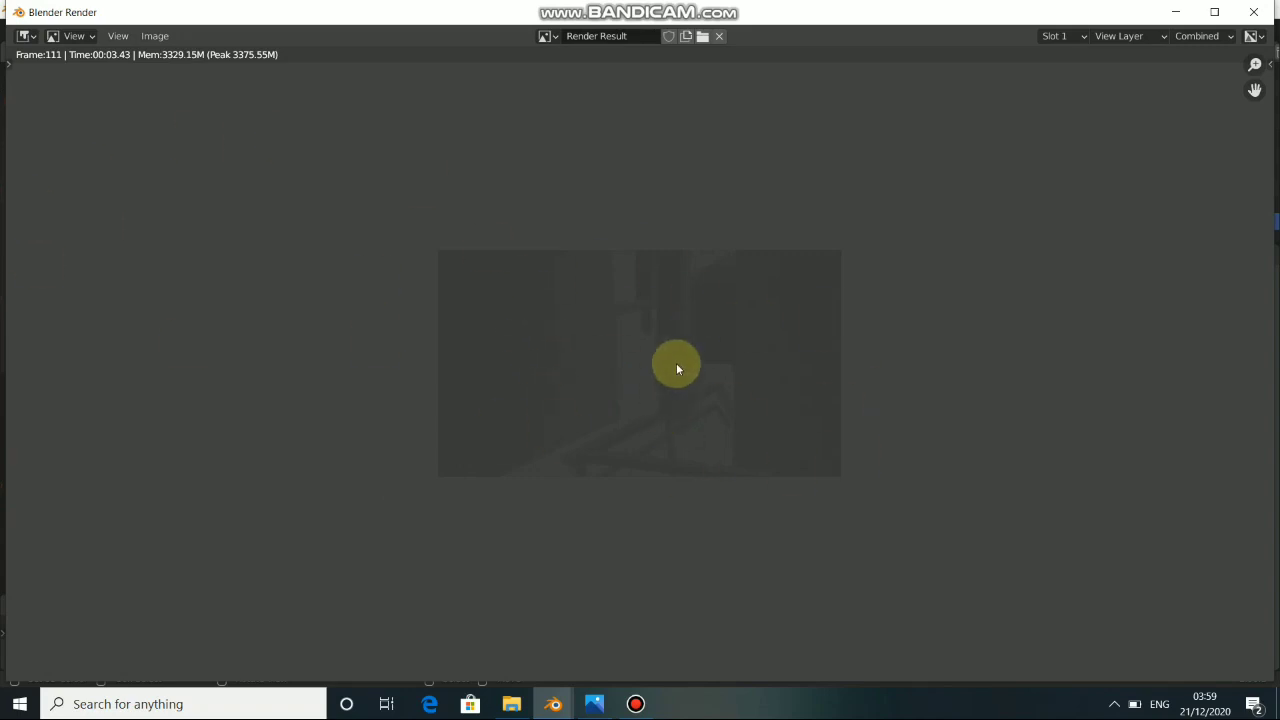
pyautogui.scroll(2, 714, 399)
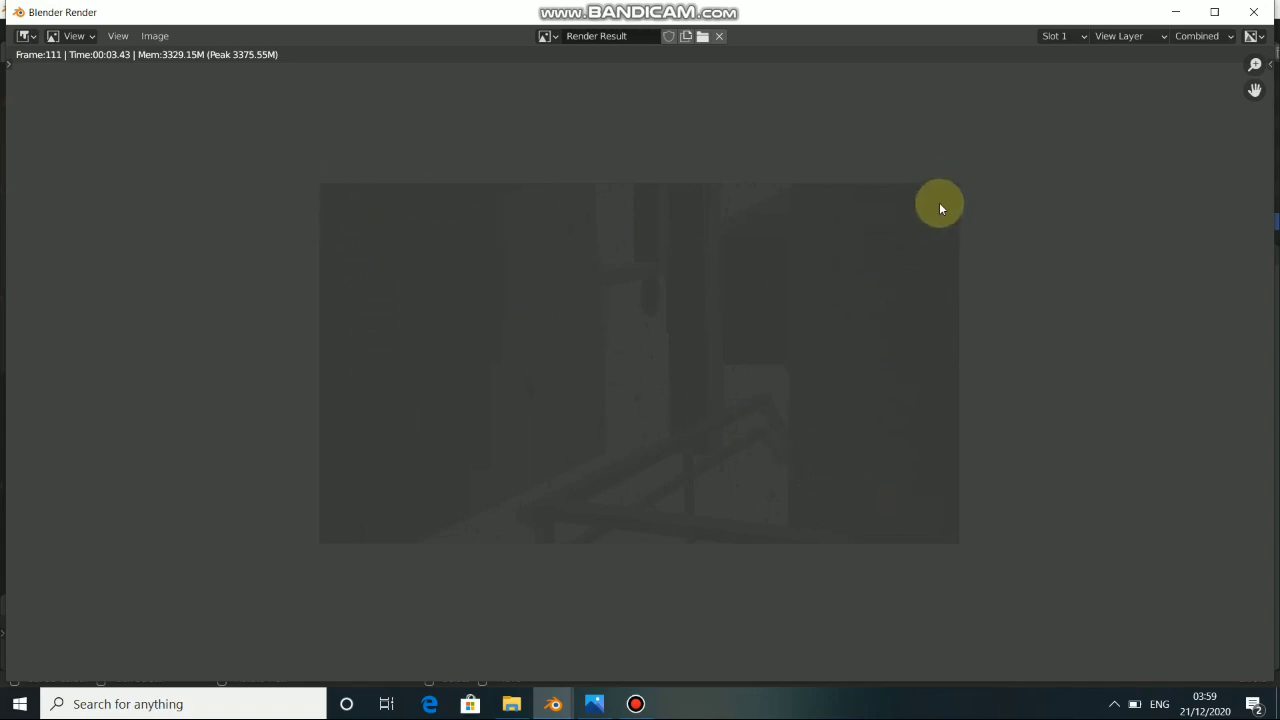
pyautogui.click(1180, 12)
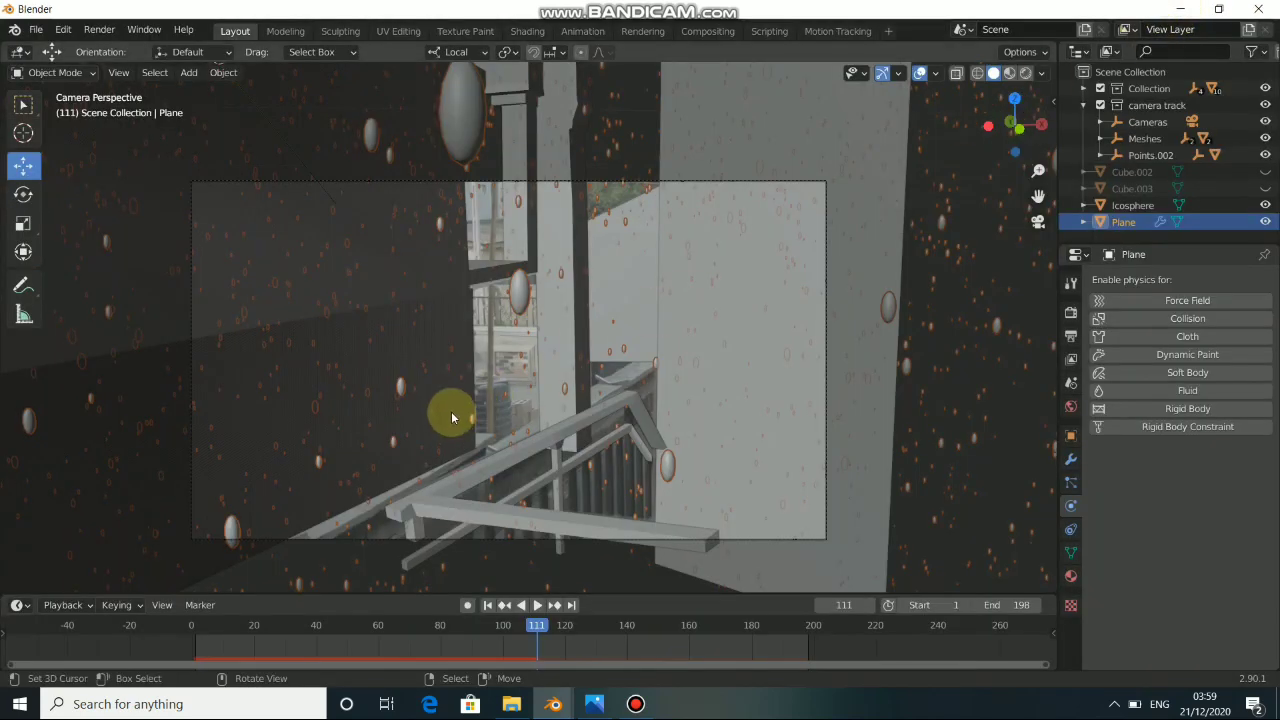
# Replay the rain simulation from frame 1 through the tracked camera
pyautogui.click(399, 372)
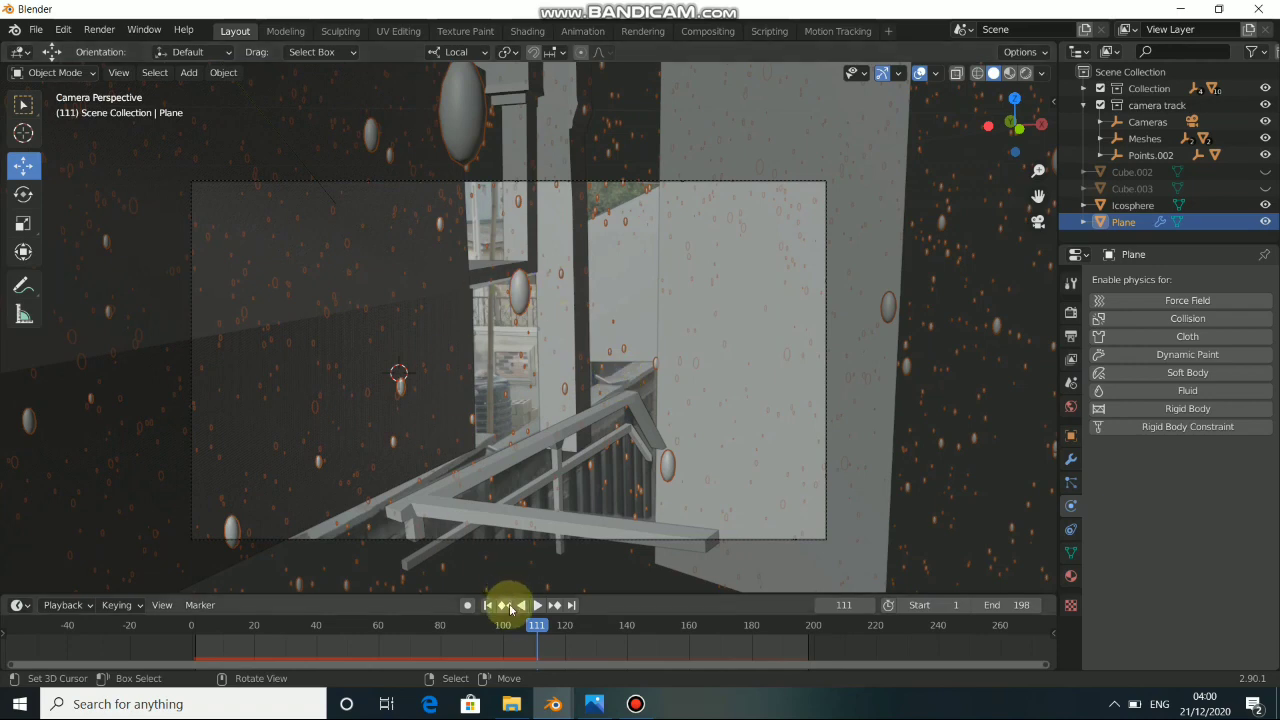
pyautogui.click(489, 605)
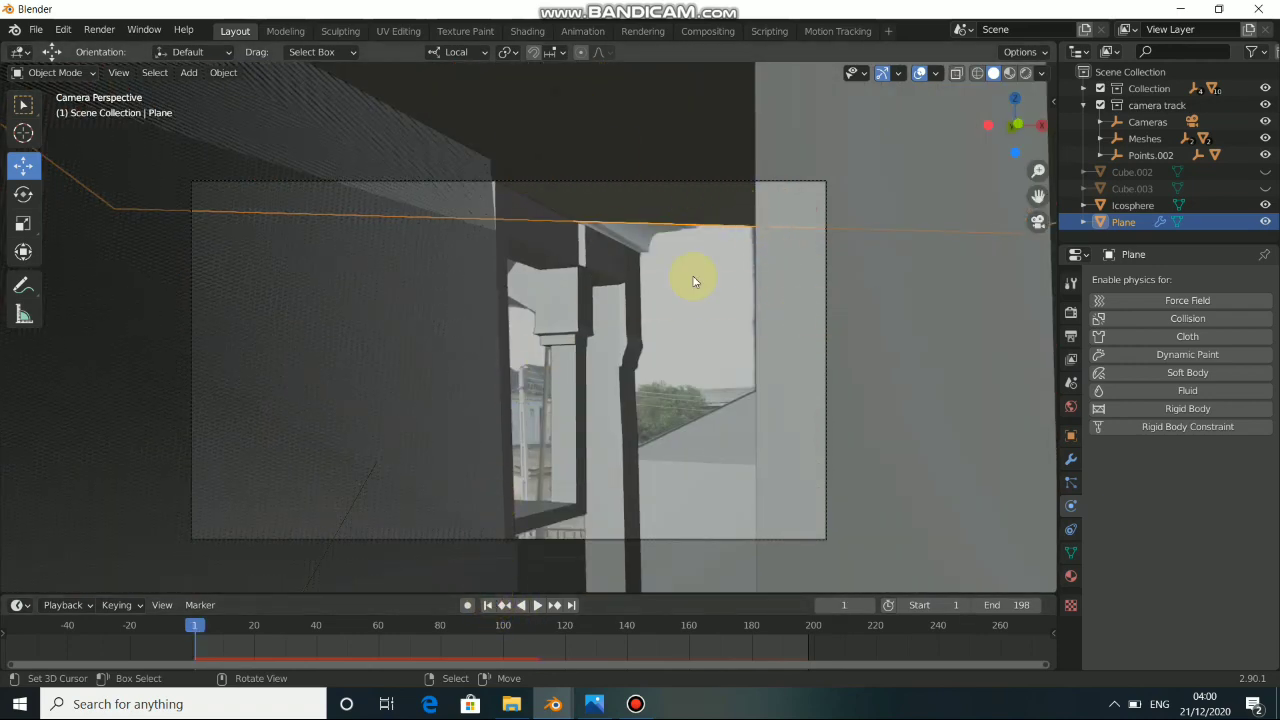
pyautogui.click(538, 605)
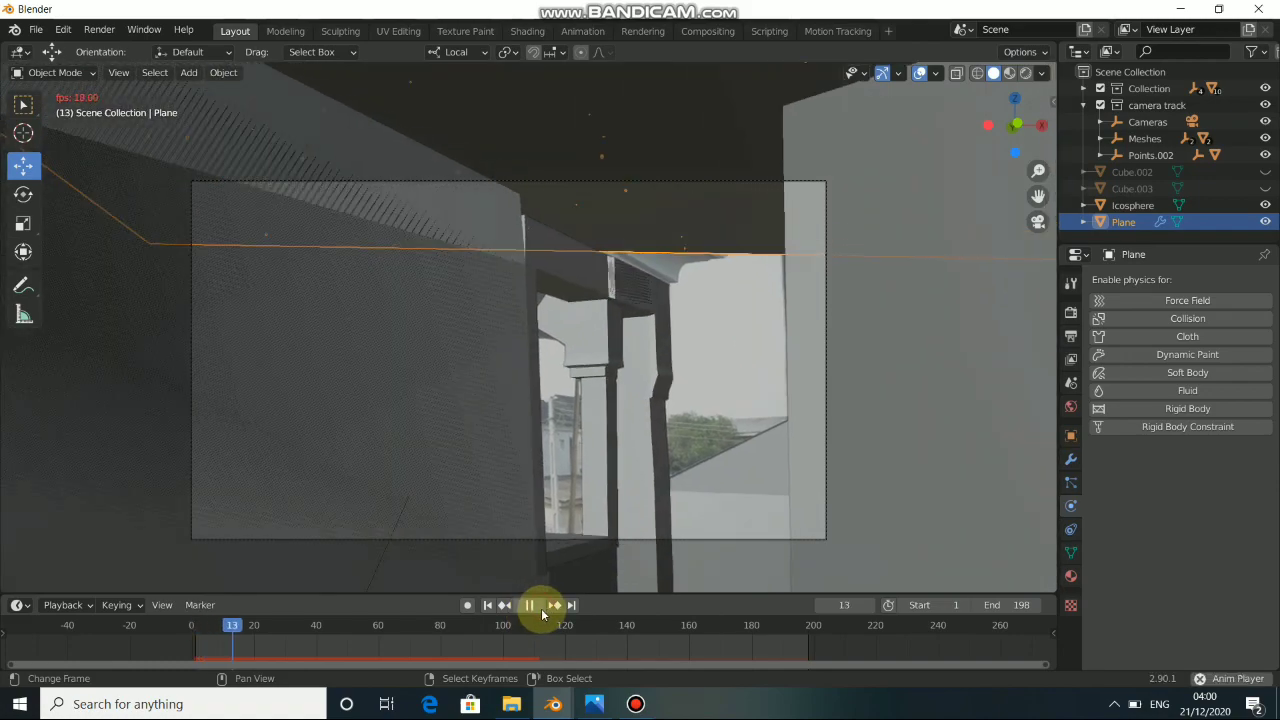
# Stop the playback and bake the cache of the emitter plane's particle system
pyautogui.click(1071, 482)
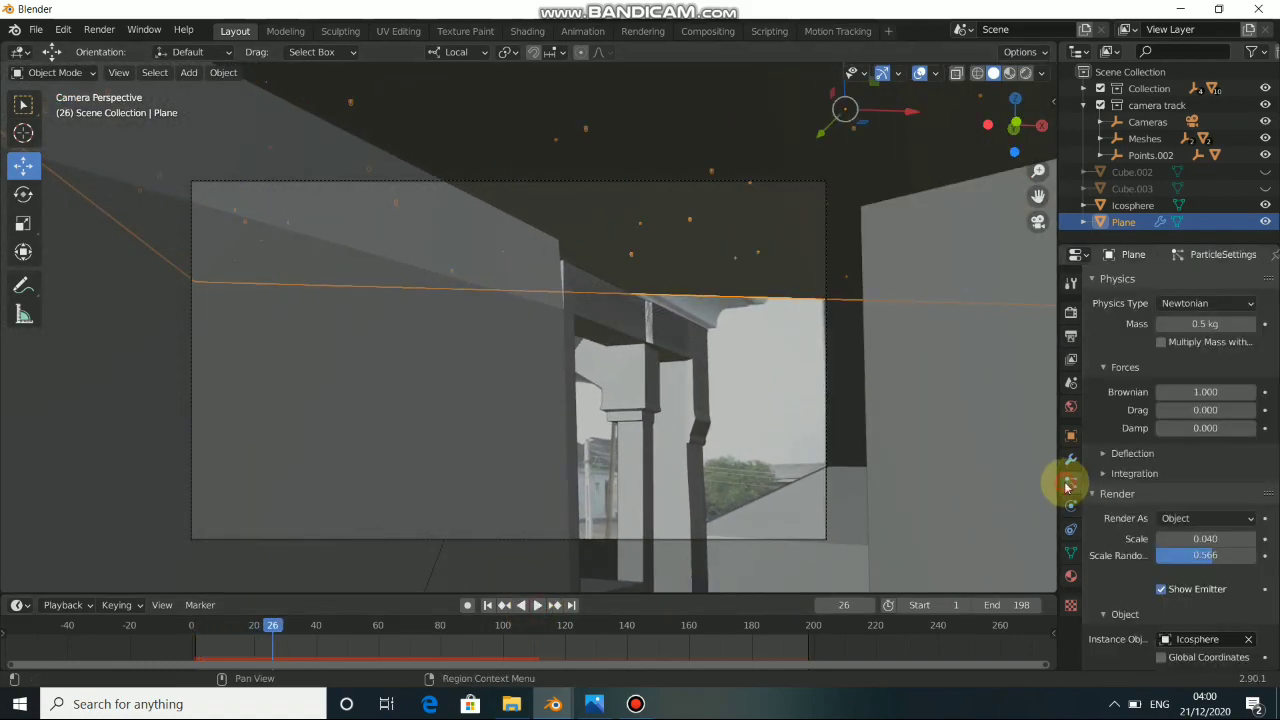
pyautogui.scroll(-5, 1135, 578)
pyautogui.scroll(5, 1128, 588)
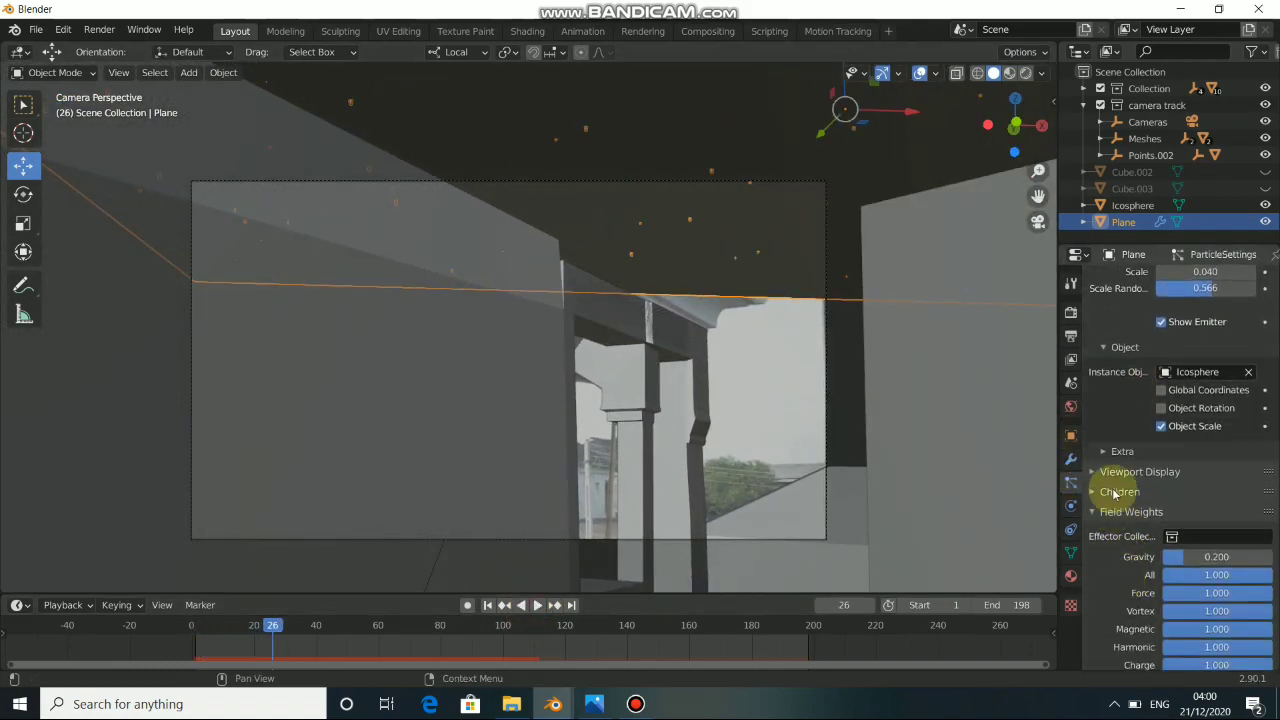
pyautogui.scroll(3, 1158, 448)
pyautogui.scroll(6, 1160, 450)
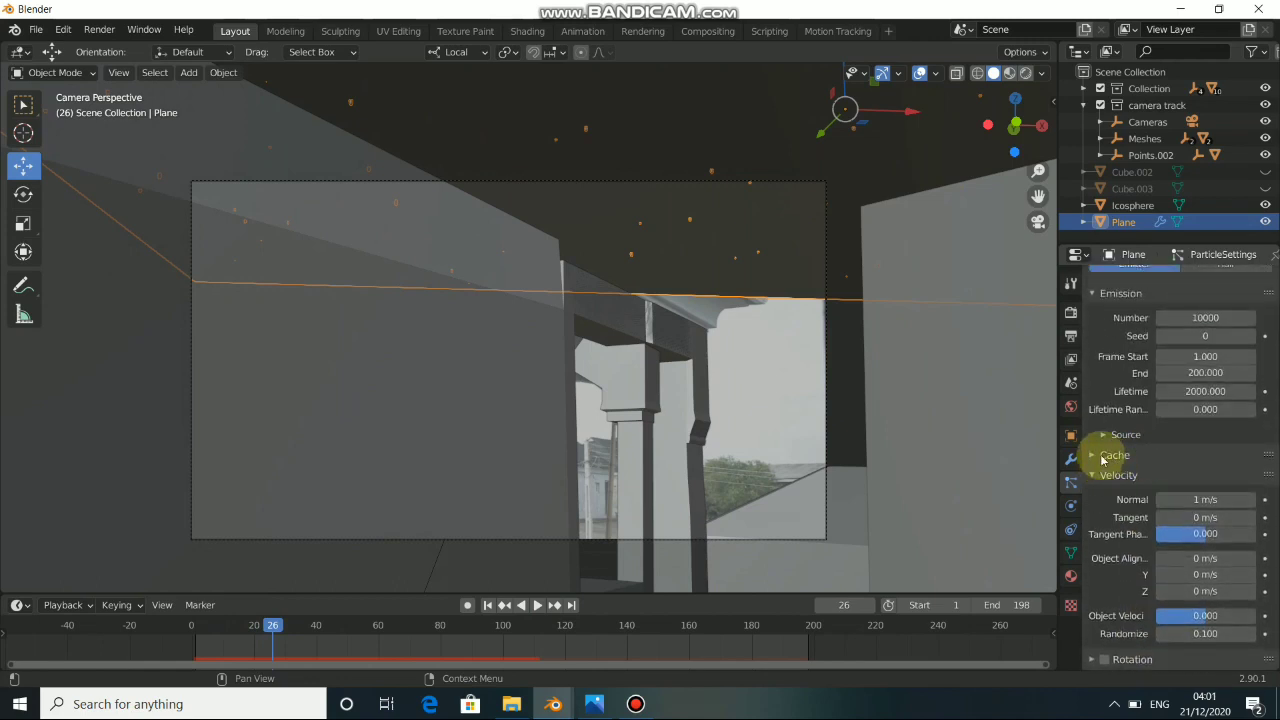
pyautogui.click(1104, 459)
pyautogui.scroll(-4, 1145, 490)
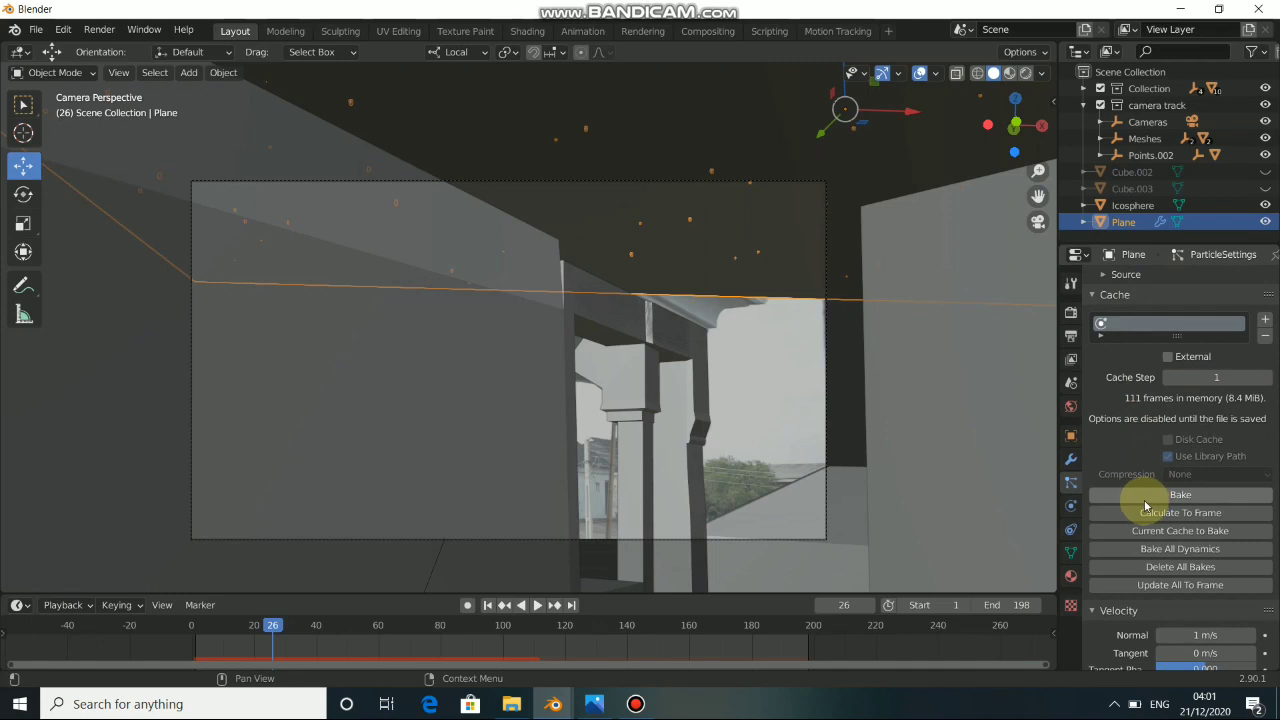
pyautogui.click(1147, 499)
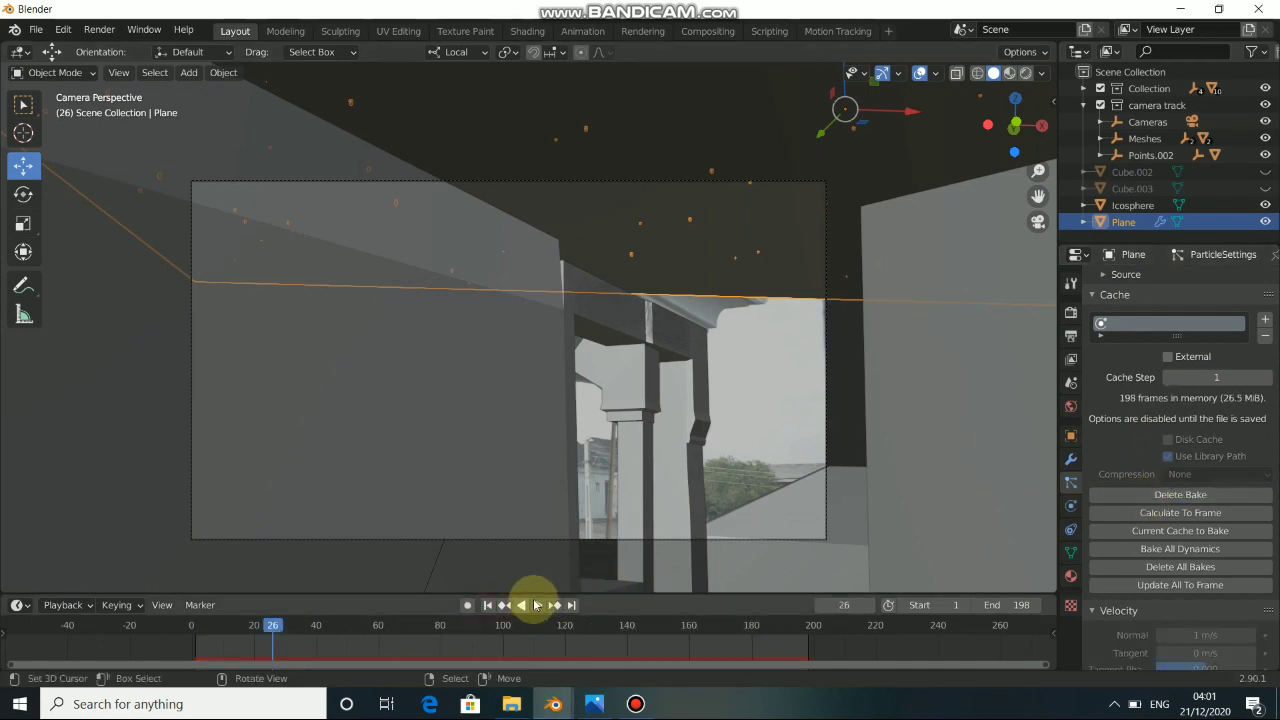
# Check the Transparent option in the Film section of the scene's render settings
pyautogui.scroll(-4, 634, 350)
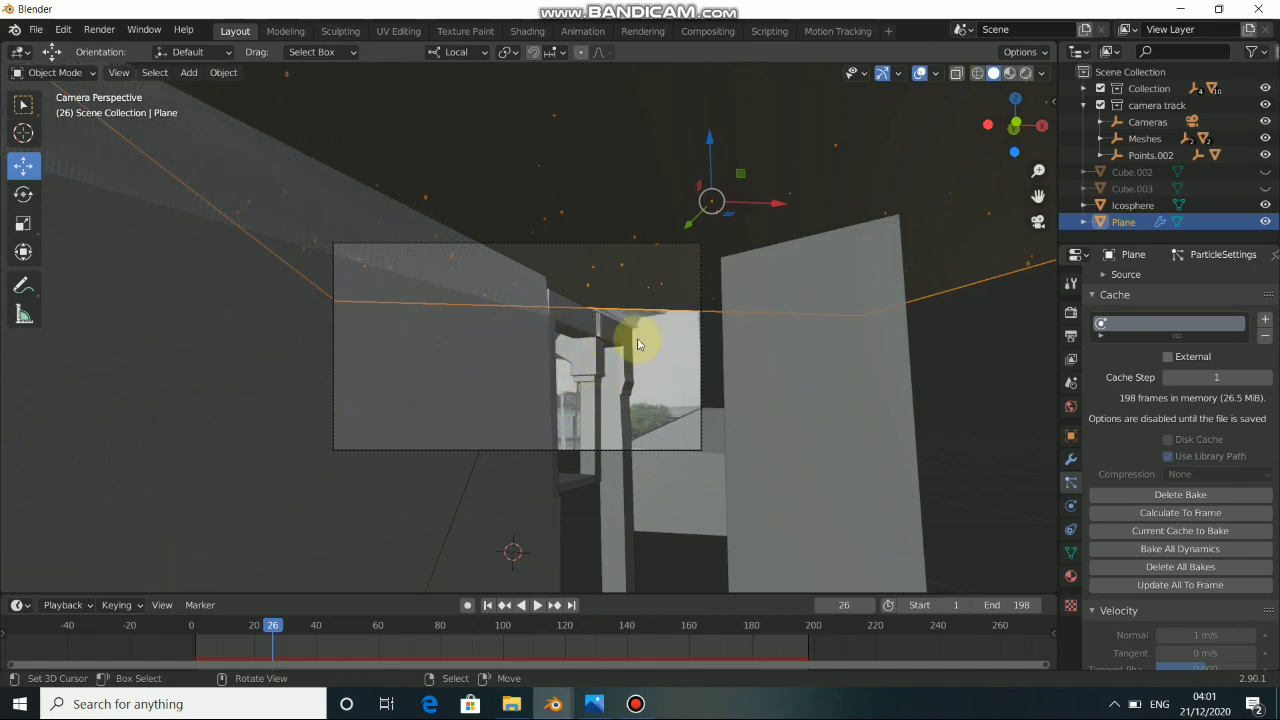
pyautogui.click(1071, 312)
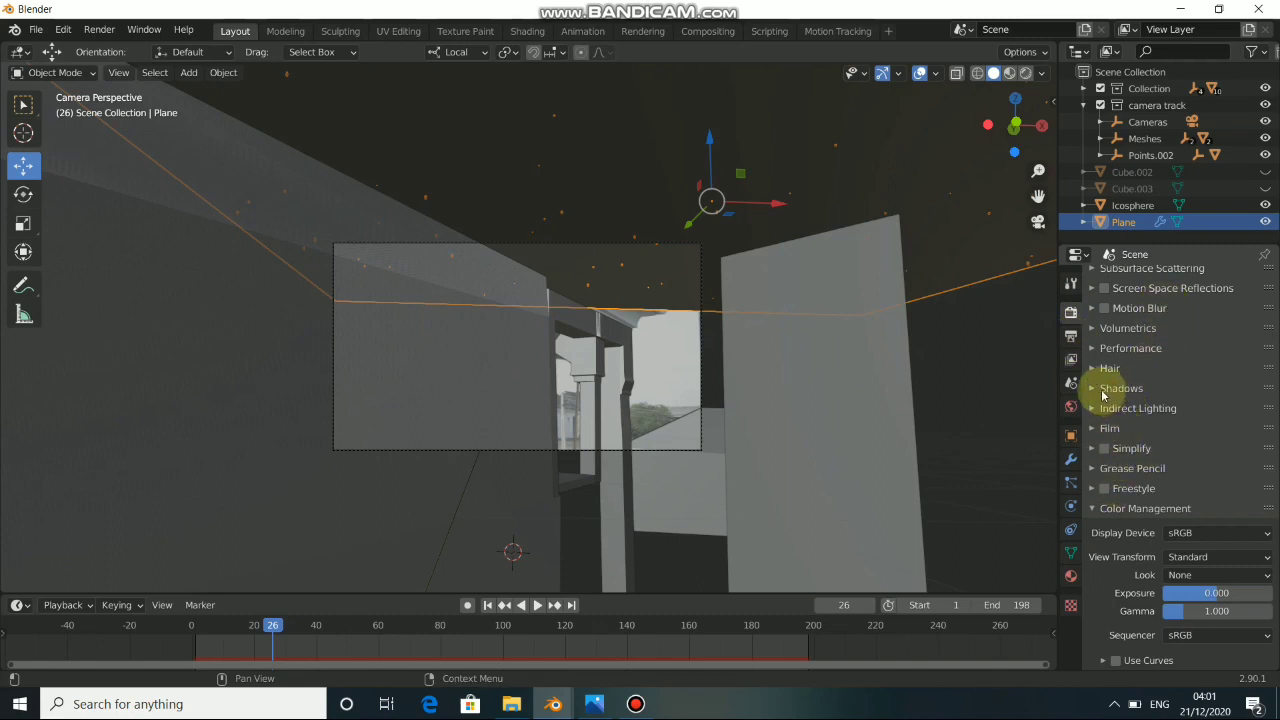
pyautogui.click(1105, 428)
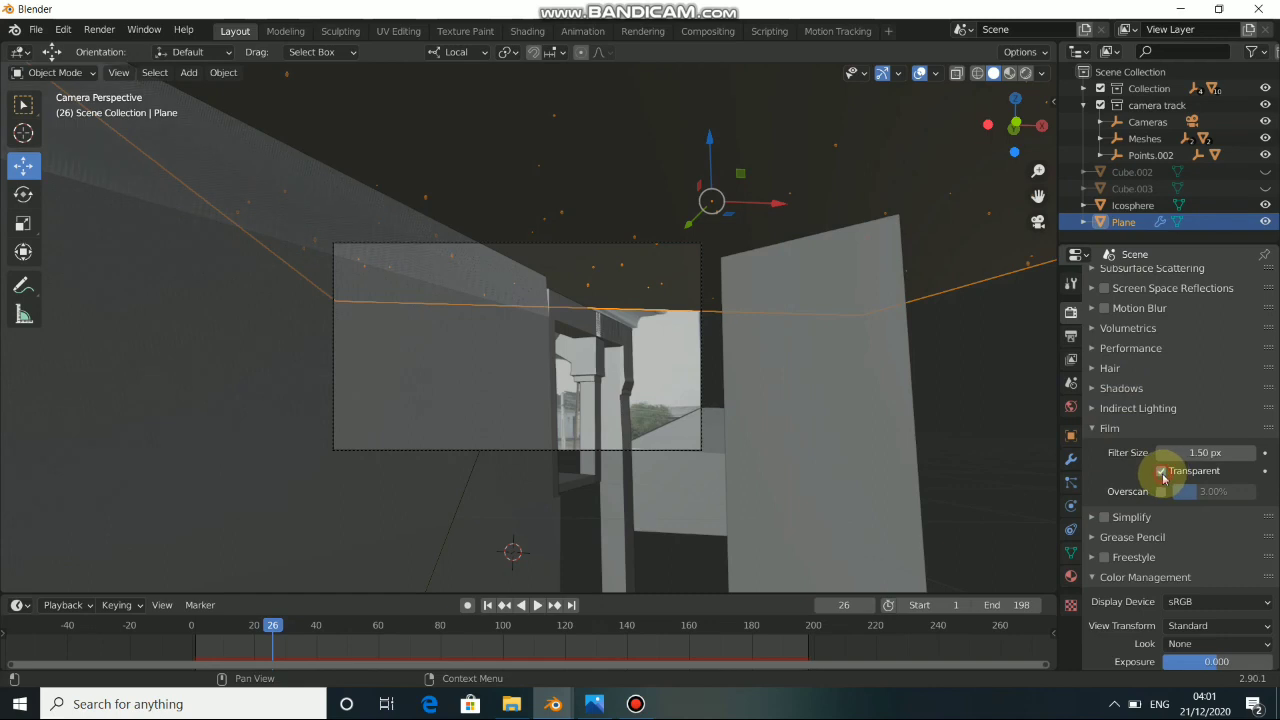
pyautogui.click(1097, 428)
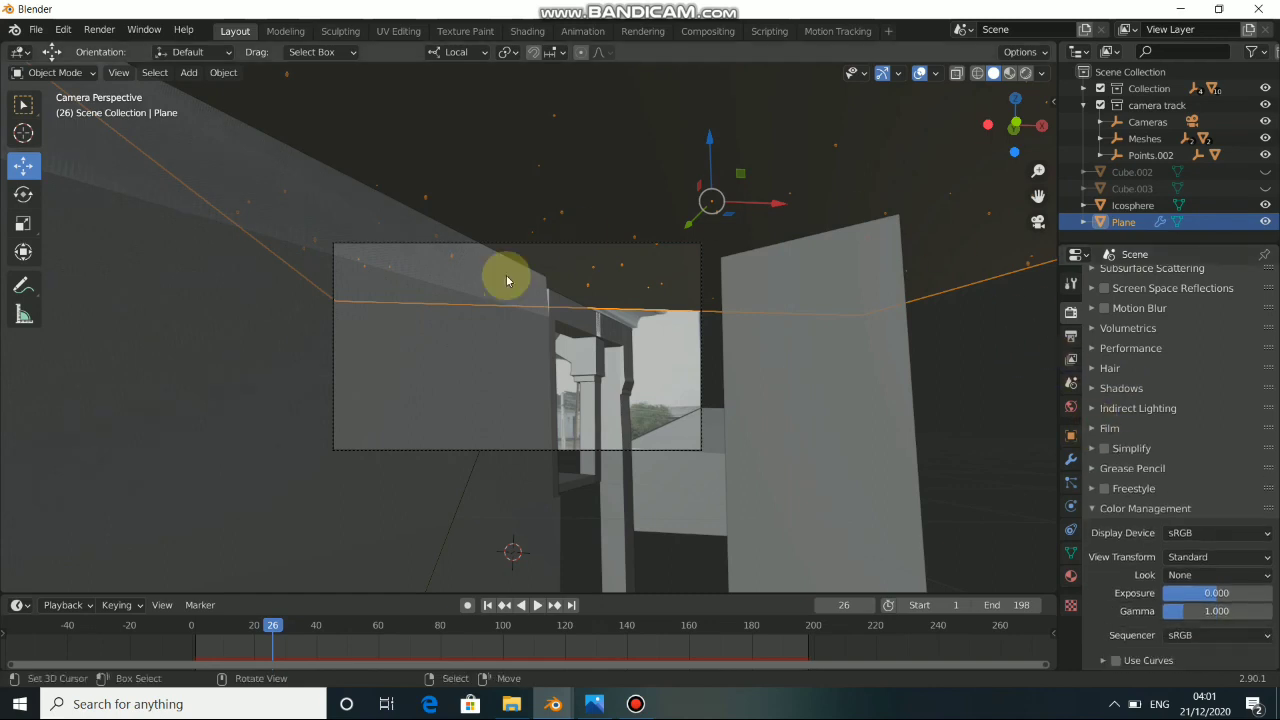
# Show the camera view in rendered shading, go to frame 73 and examine the drops in the window opening
pyautogui.click(1026, 74)
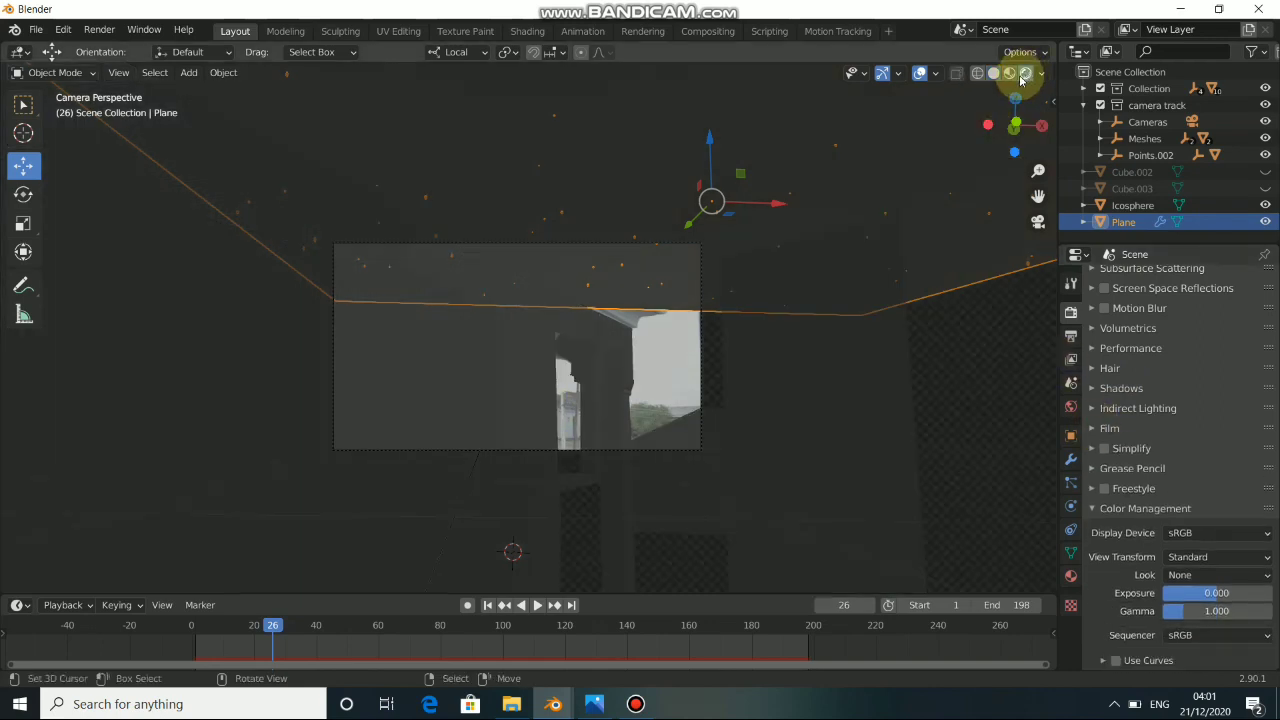
pyautogui.scroll(1, 581, 380)
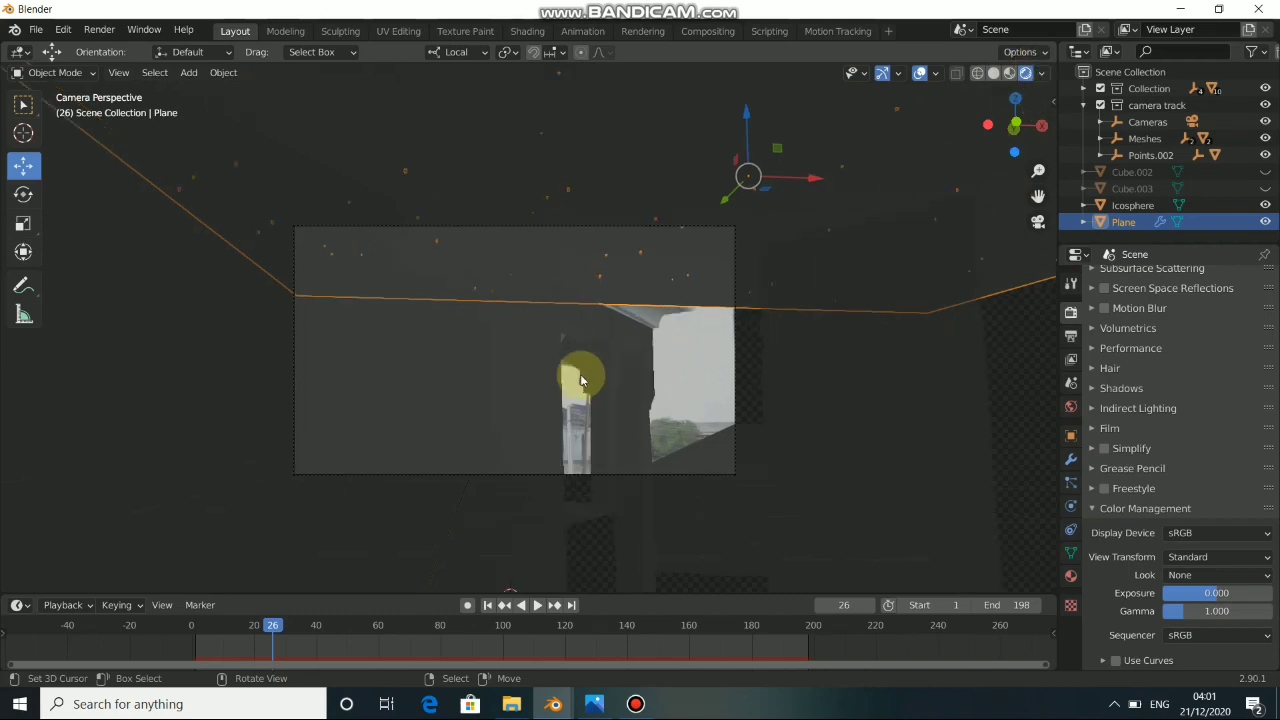
pyautogui.scroll(3, 581, 380)
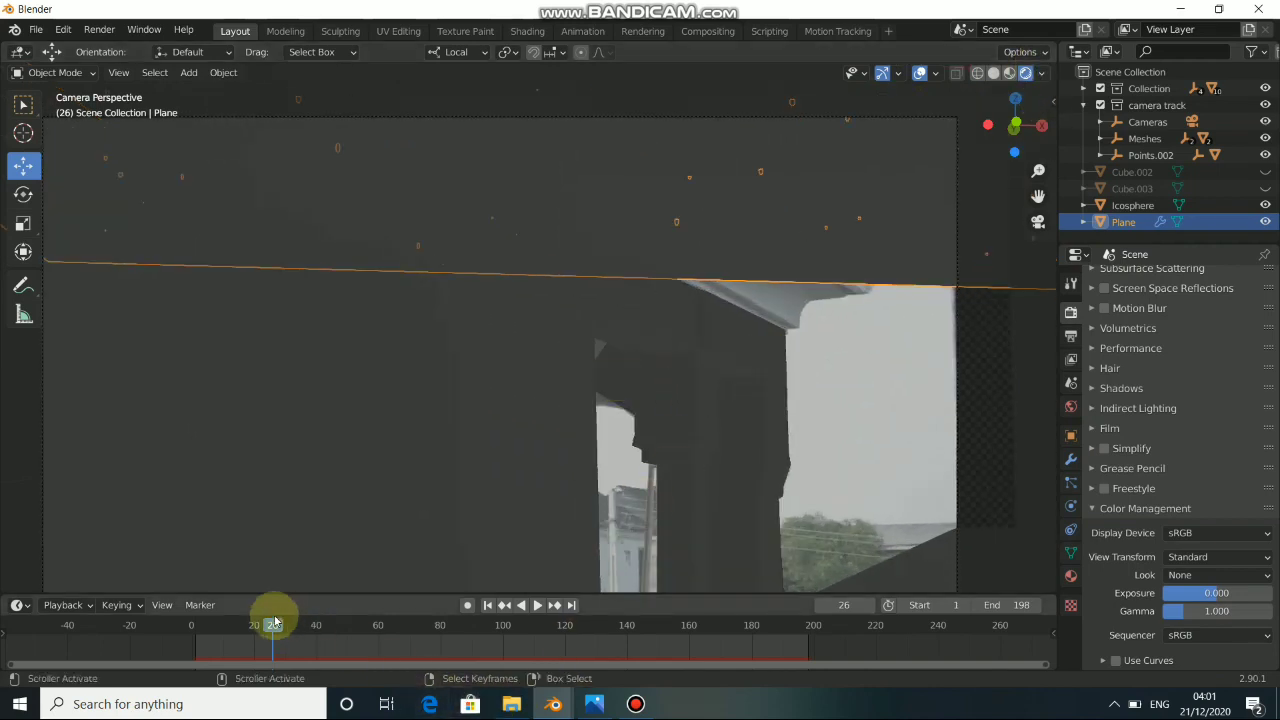
pyautogui.moveTo(273, 630); pyautogui.dragTo(418, 640)
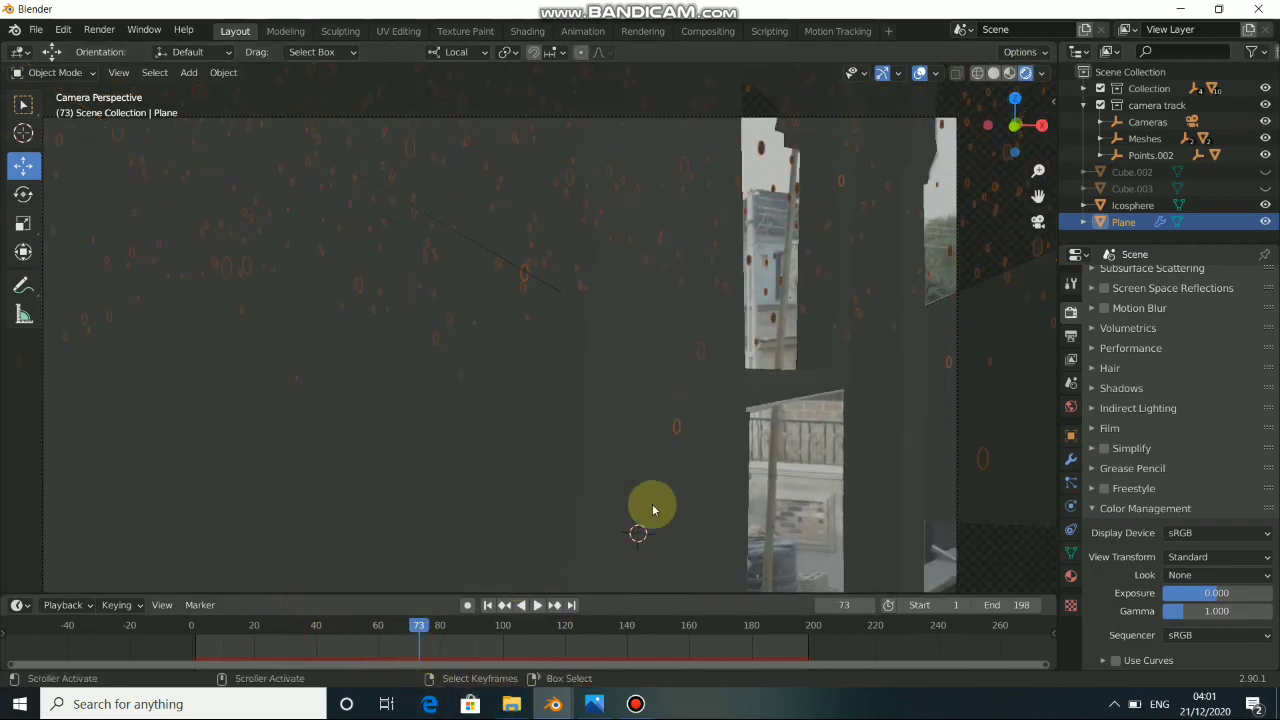
pyautogui.click(779, 272)
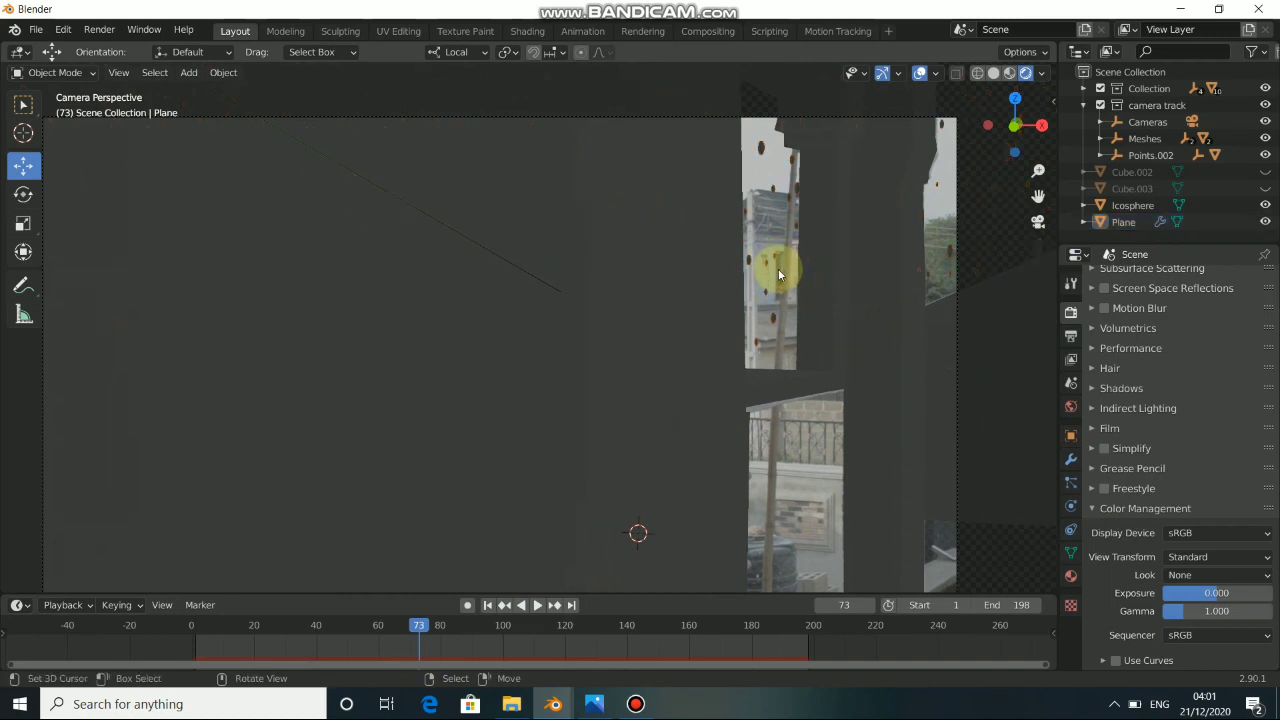
pyautogui.click(768, 150)
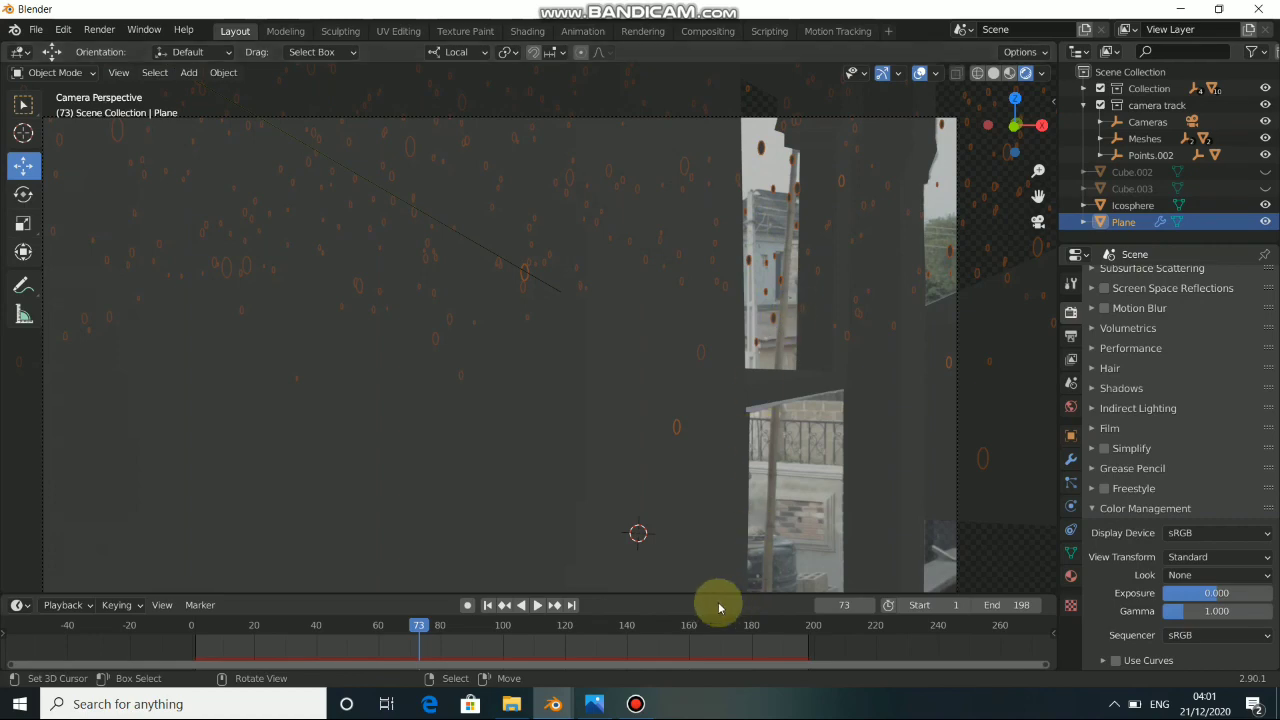
# Select the Icosphere raindrop outside the camera view and set its material's roughness to 0.147
pyautogui.press('KP_0')
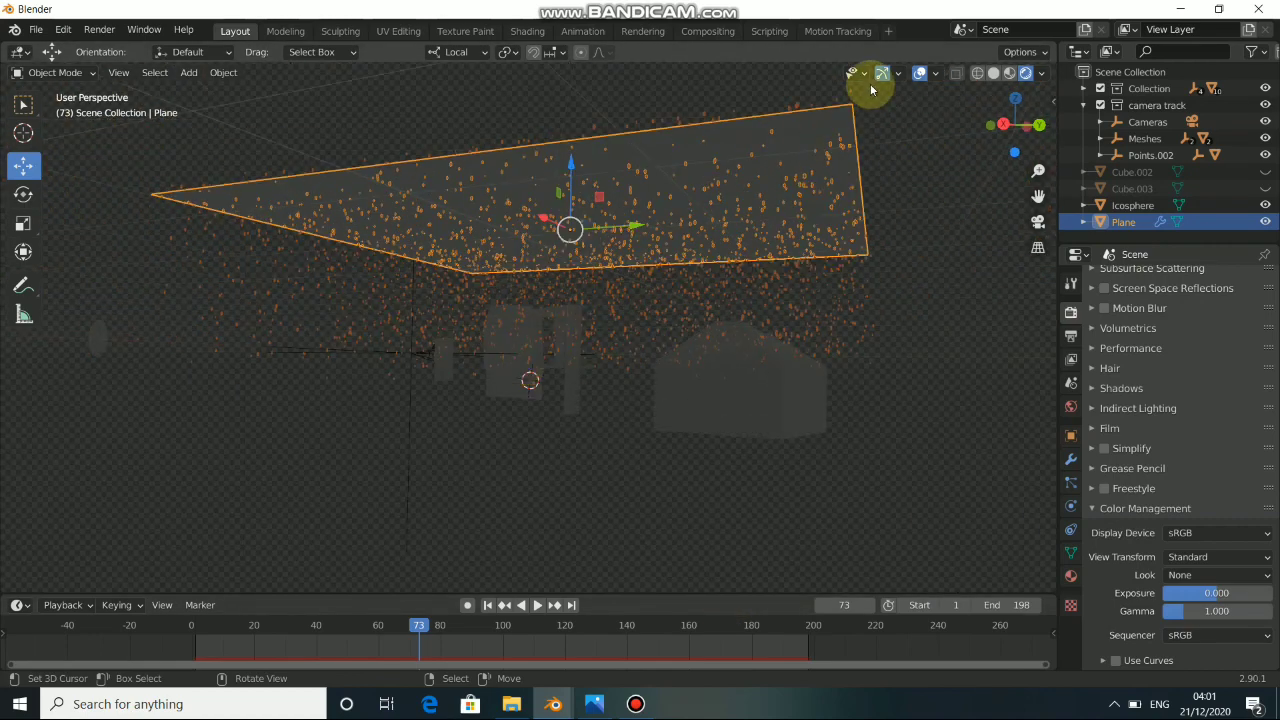
pyautogui.click(987, 73)
pyautogui.scroll(-3, 608, 401)
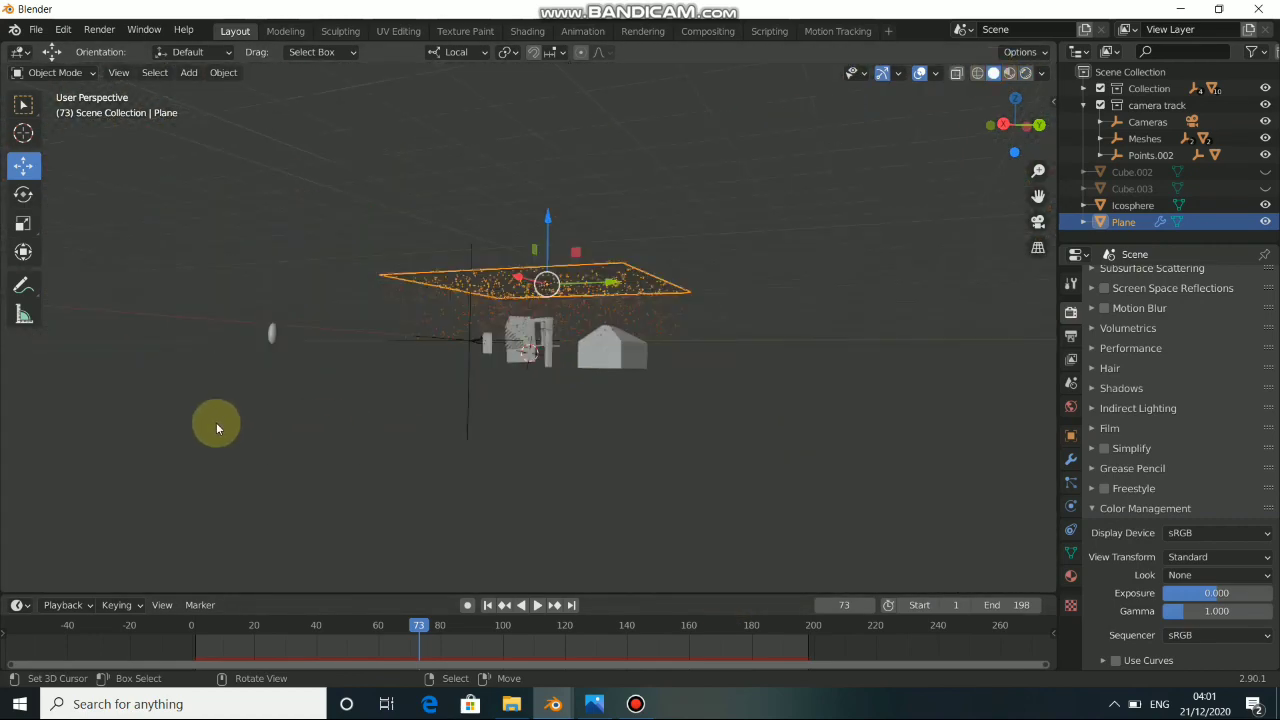
pyautogui.click(270, 335)
pyautogui.moveTo(266, 337); pyautogui.dragTo(733, 387, button='middle')
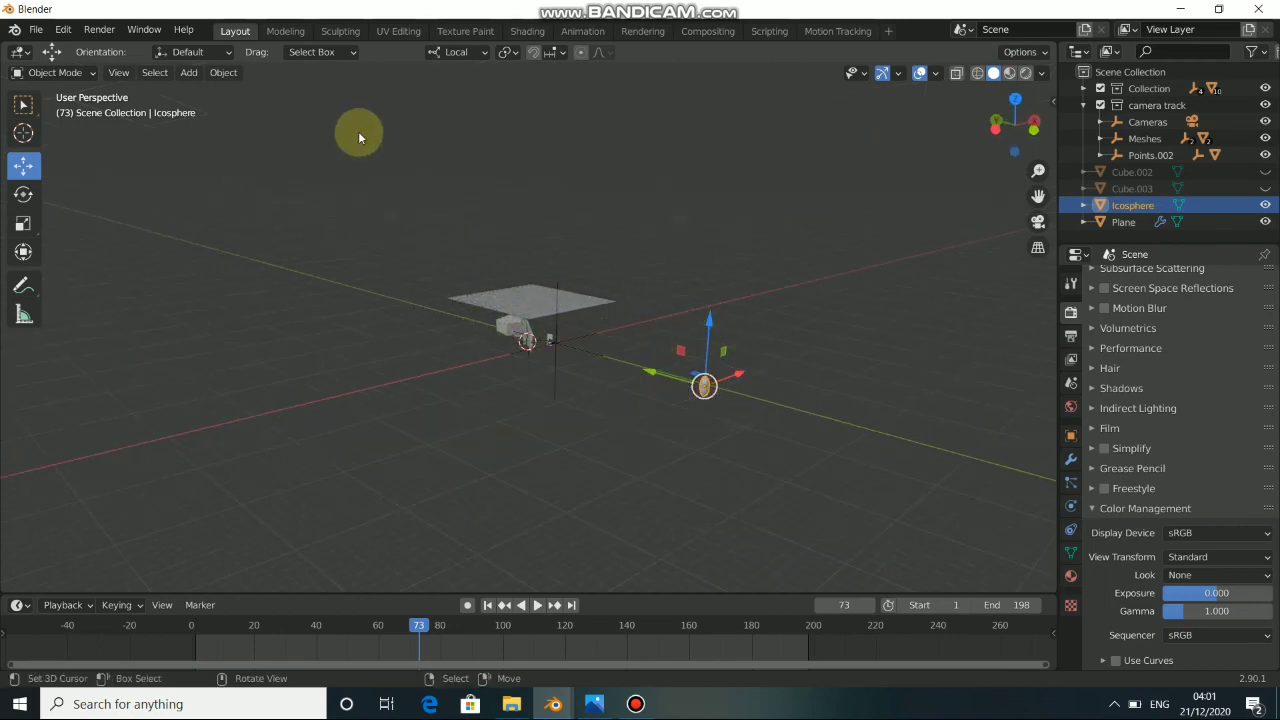
pyautogui.click(528, 32)
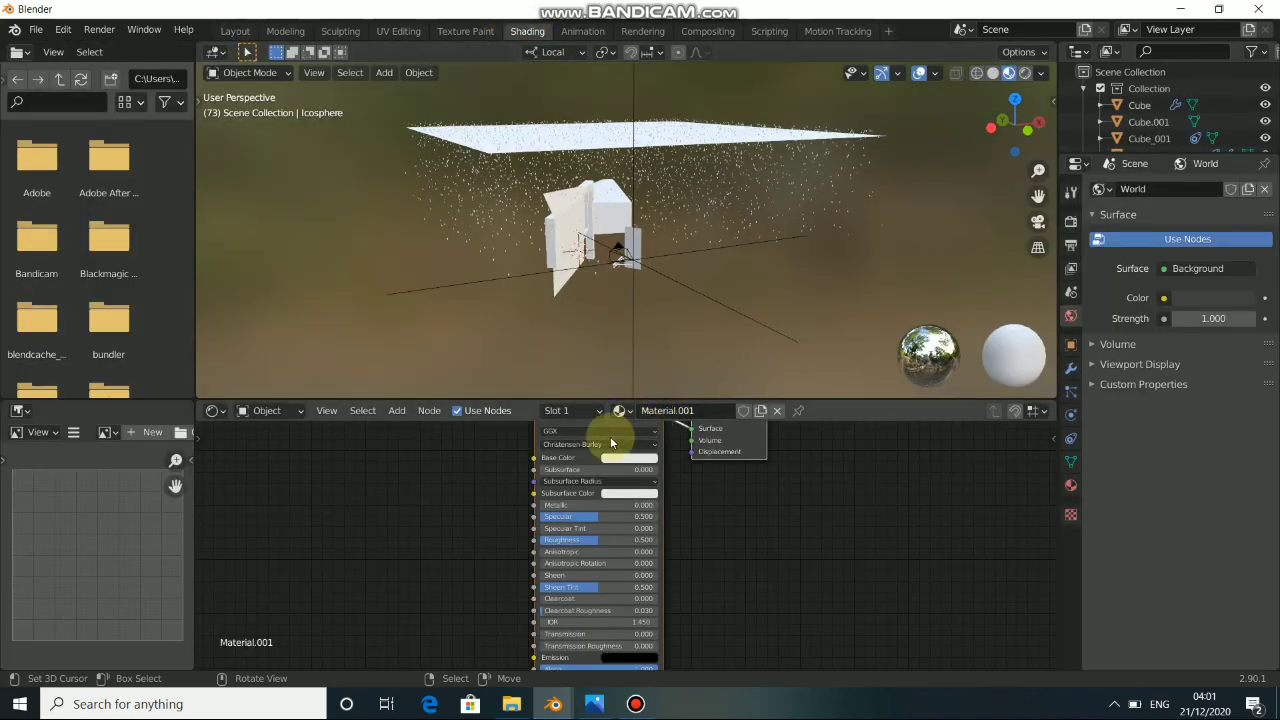
pyautogui.moveTo(597, 541); pyautogui.dragTo(557, 541)
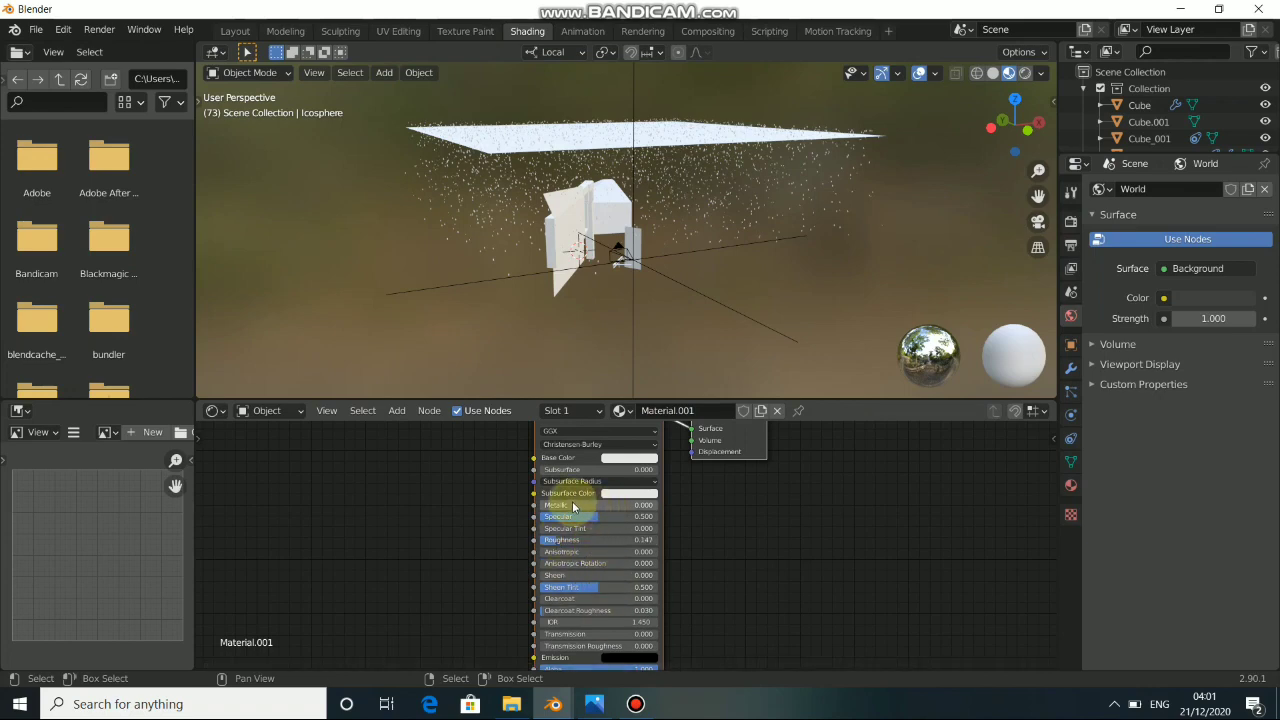
# Preview the drop material in rendered shading, examining the drops in the window opening through the tracked camera in the Layout workspace
pyautogui.click(1025, 74)
pyautogui.scroll(5, 663, 194)
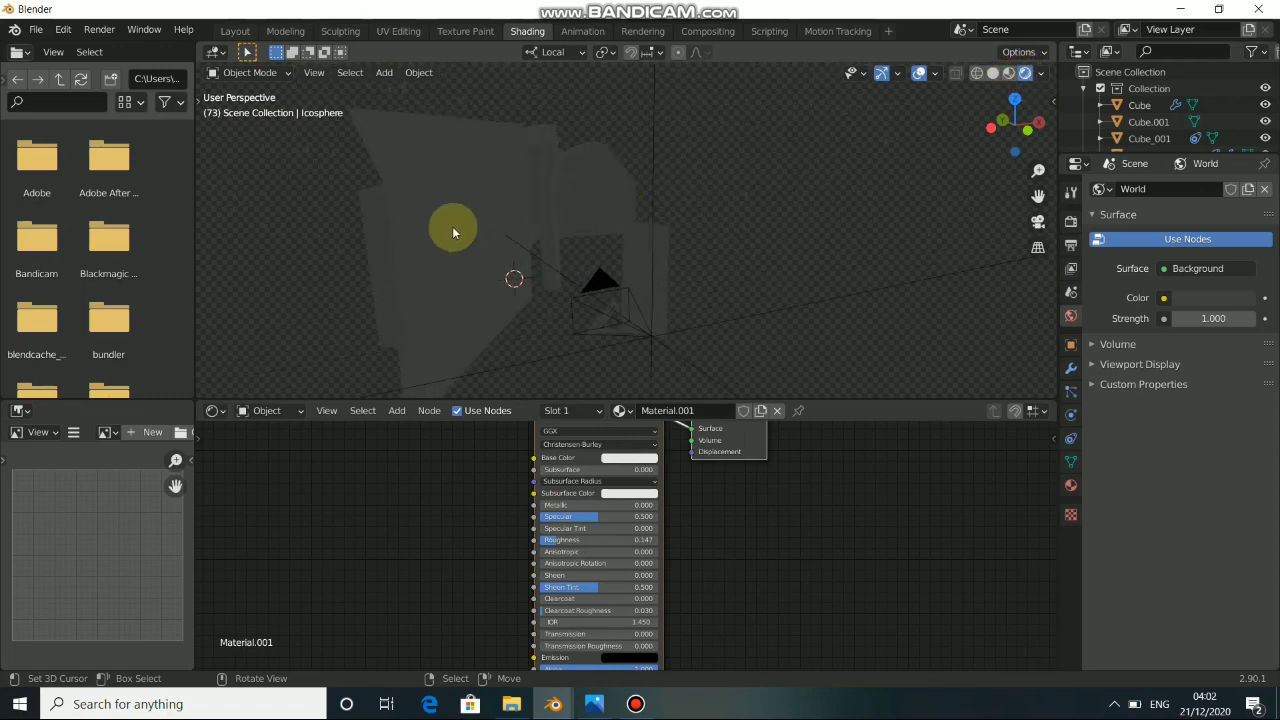
pyautogui.click(235, 31)
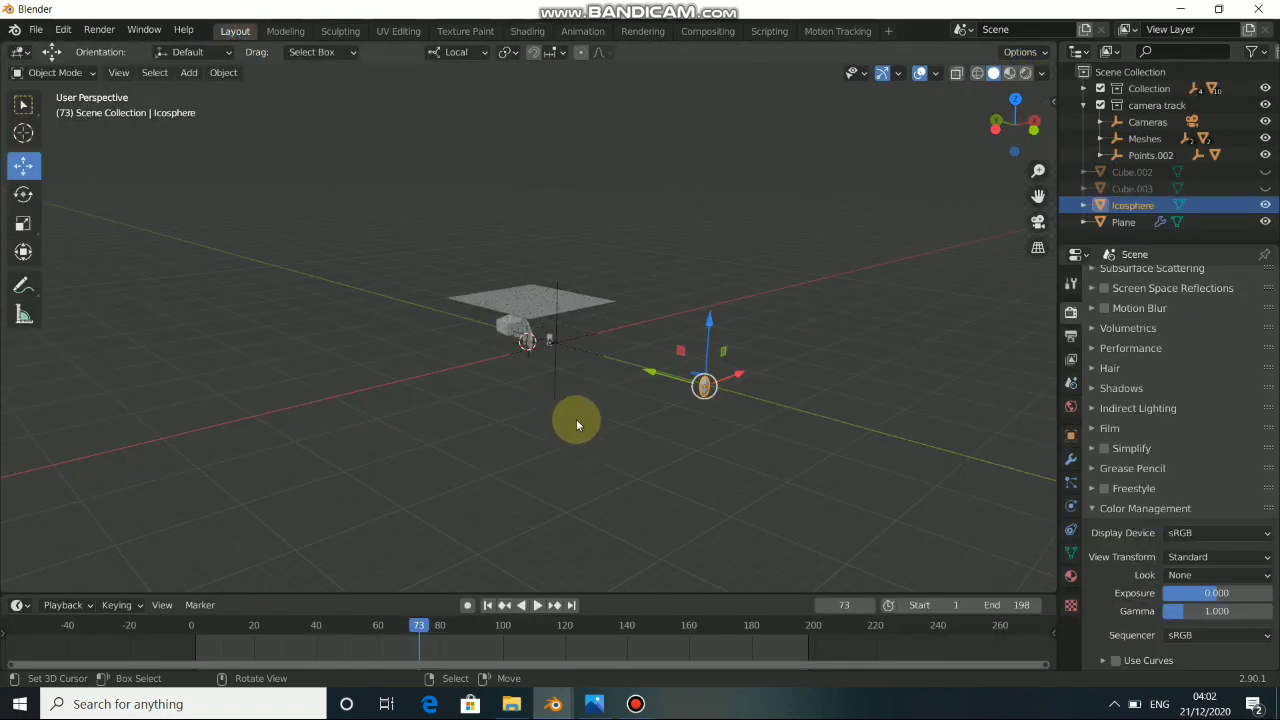
pyautogui.press('KP_0')
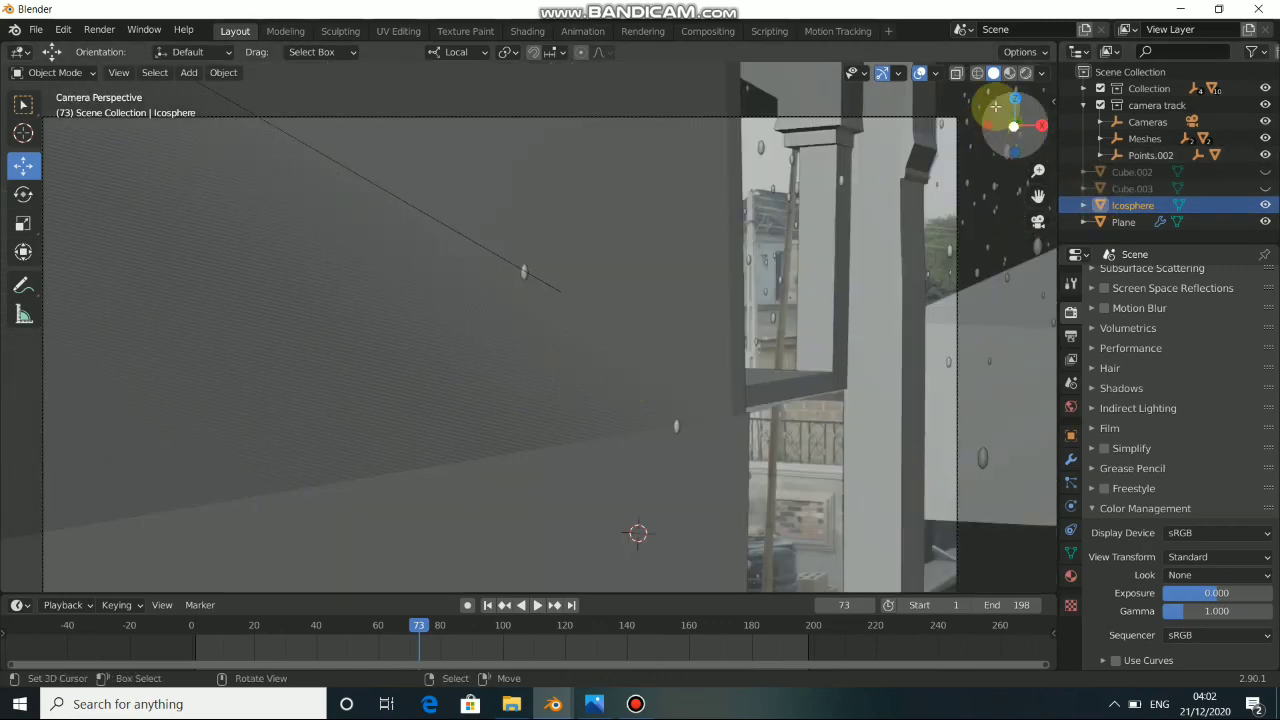
pyautogui.click(1025, 73)
pyautogui.keyDown('shift'); pyautogui.moveTo(770, 275); pyautogui.dragTo(689, 294, button='middle'); pyautogui.keyUp('shift')
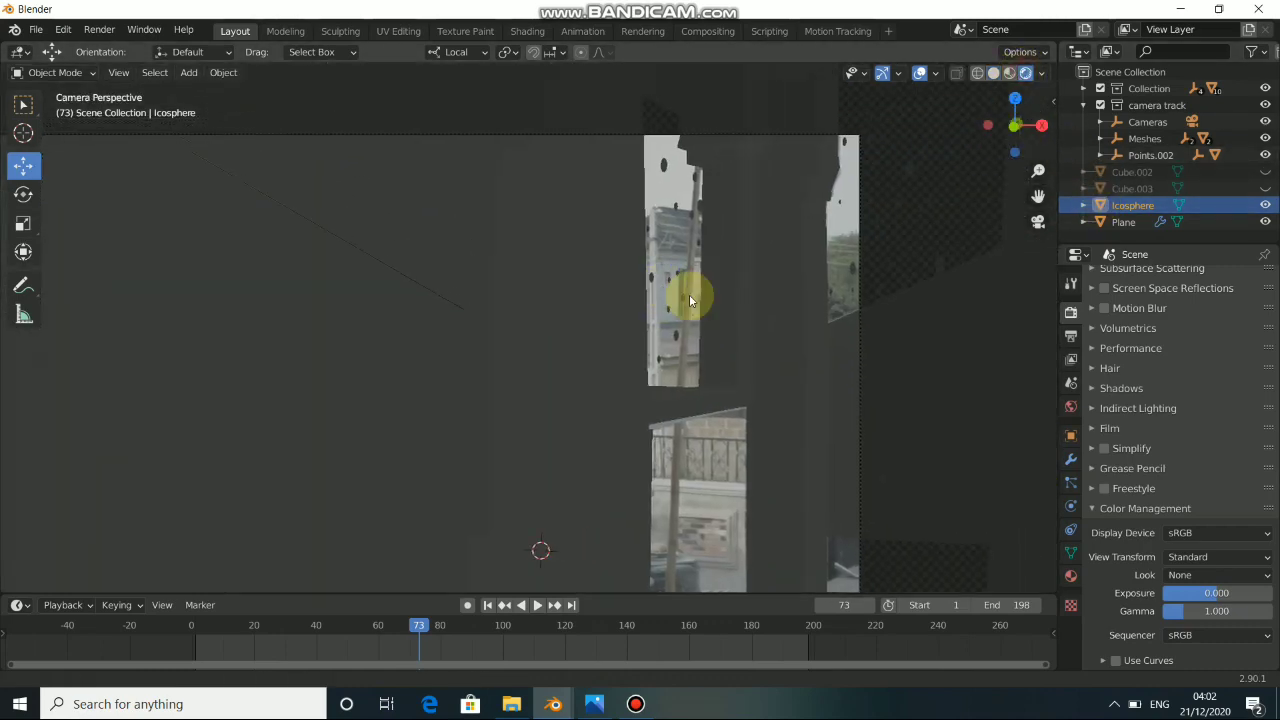
# Brighten the world background colour from dark to light grey and play the rain in rendered shading through the camera
pyautogui.click(1071, 407)
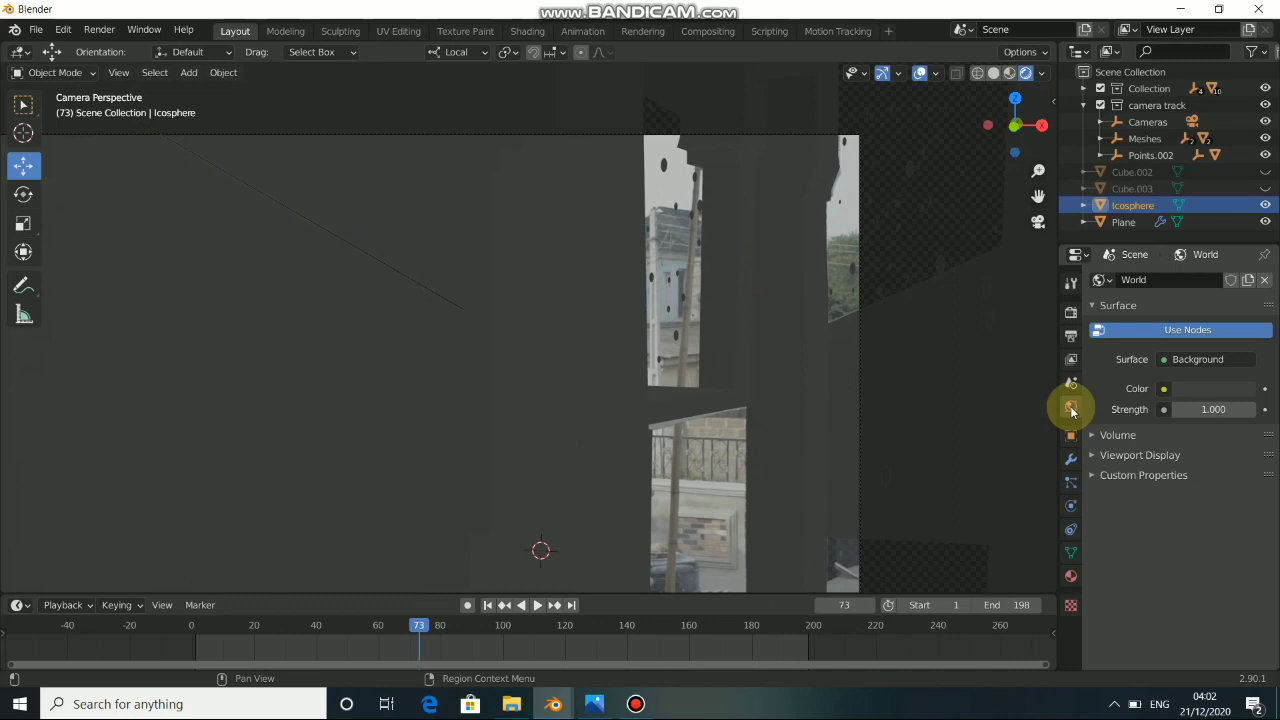
pyautogui.click(1221, 389)
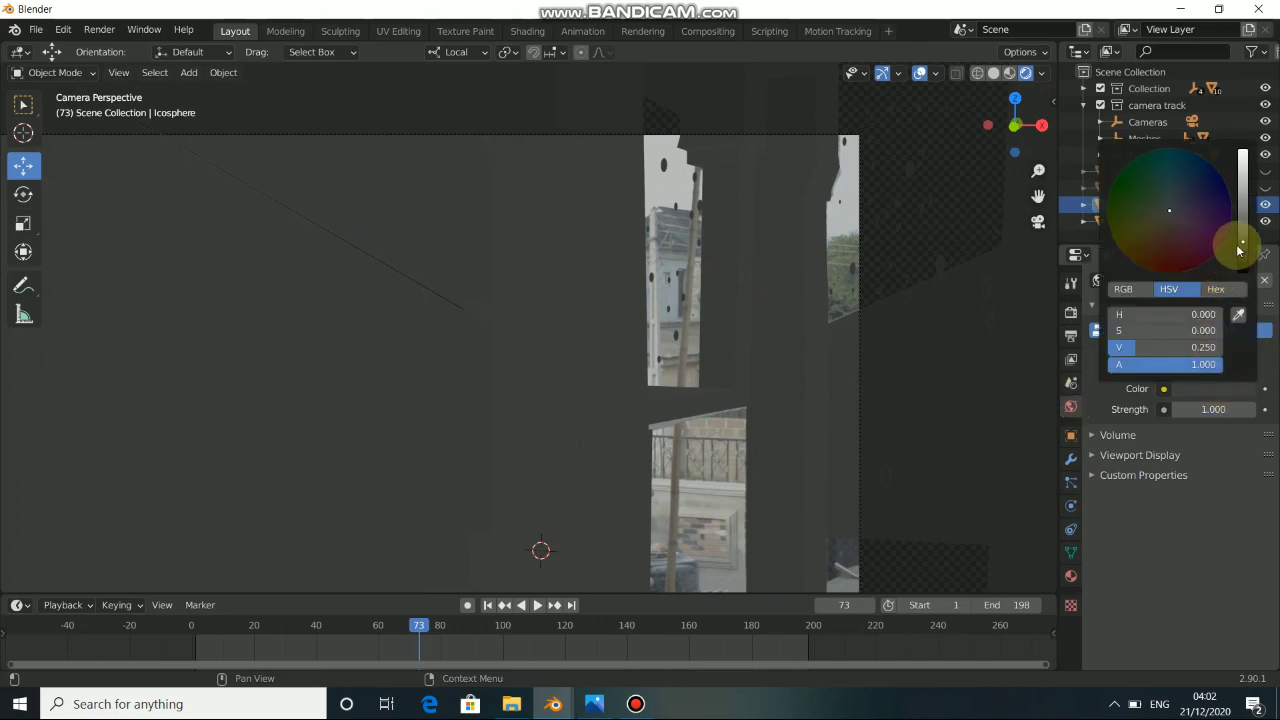
pyautogui.moveTo(1242, 245); pyautogui.dragTo(1242, 181)
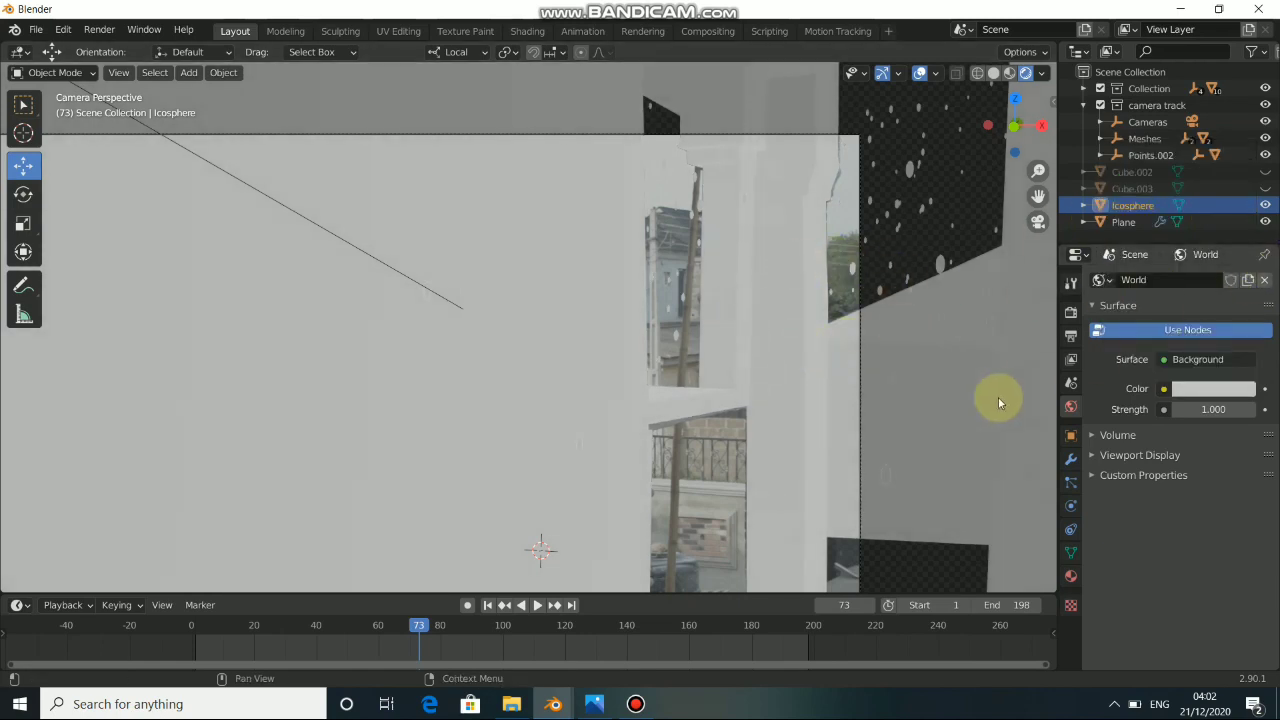
pyautogui.scroll(-4, 833, 369)
pyautogui.click(536, 606)
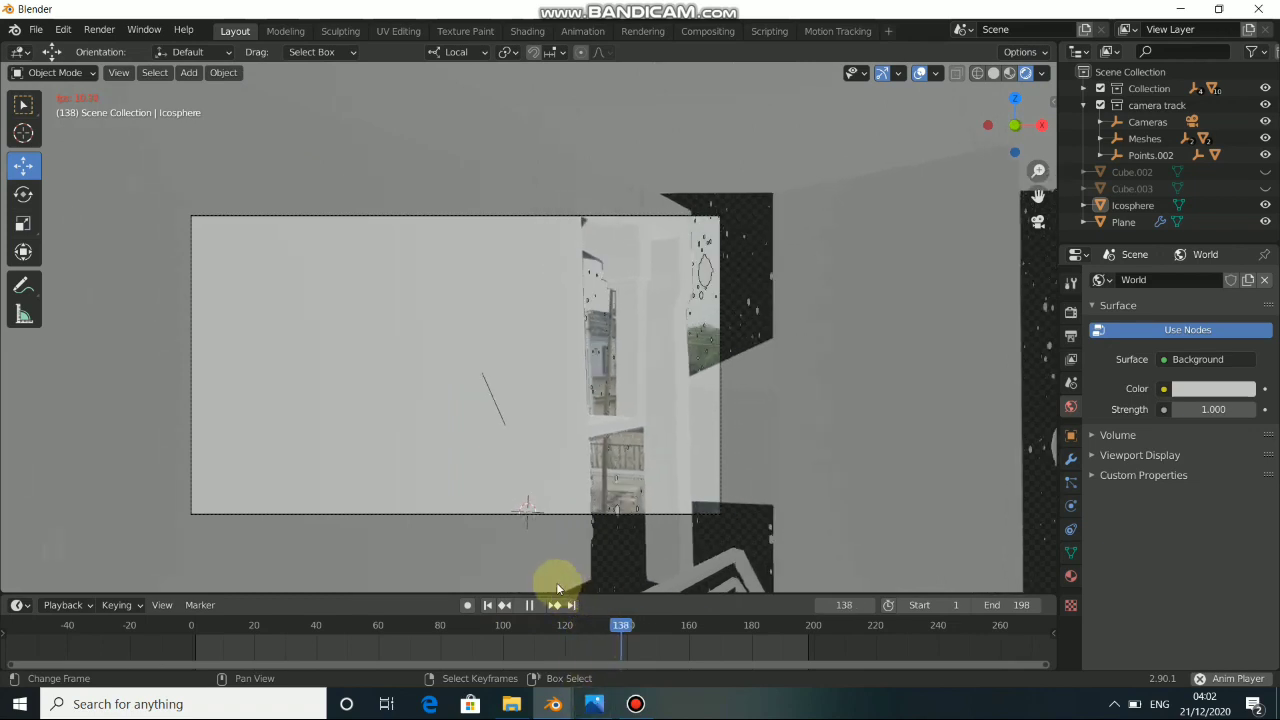
# Stop the rain playback at frame 145, render a still of that frame, and examine the raindrops against the scene geometry
pyautogui.click(529, 605)
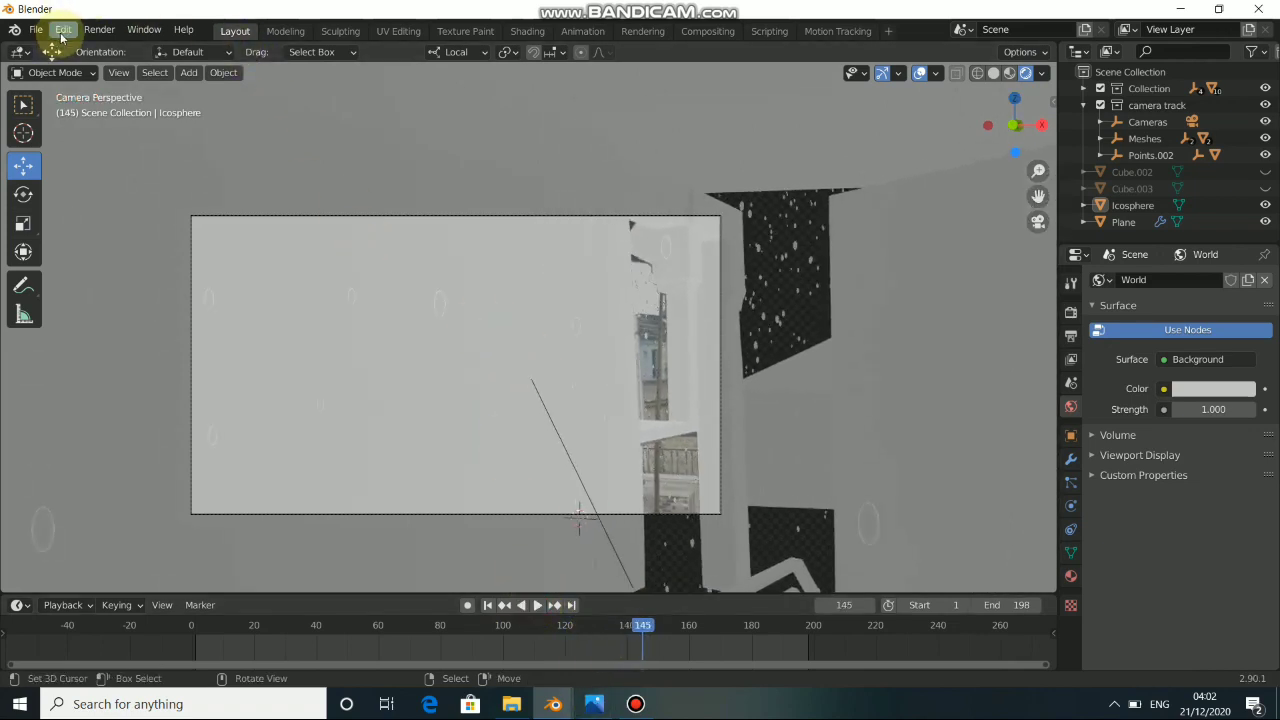
pyautogui.click(99, 30)
pyautogui.click(112, 47)
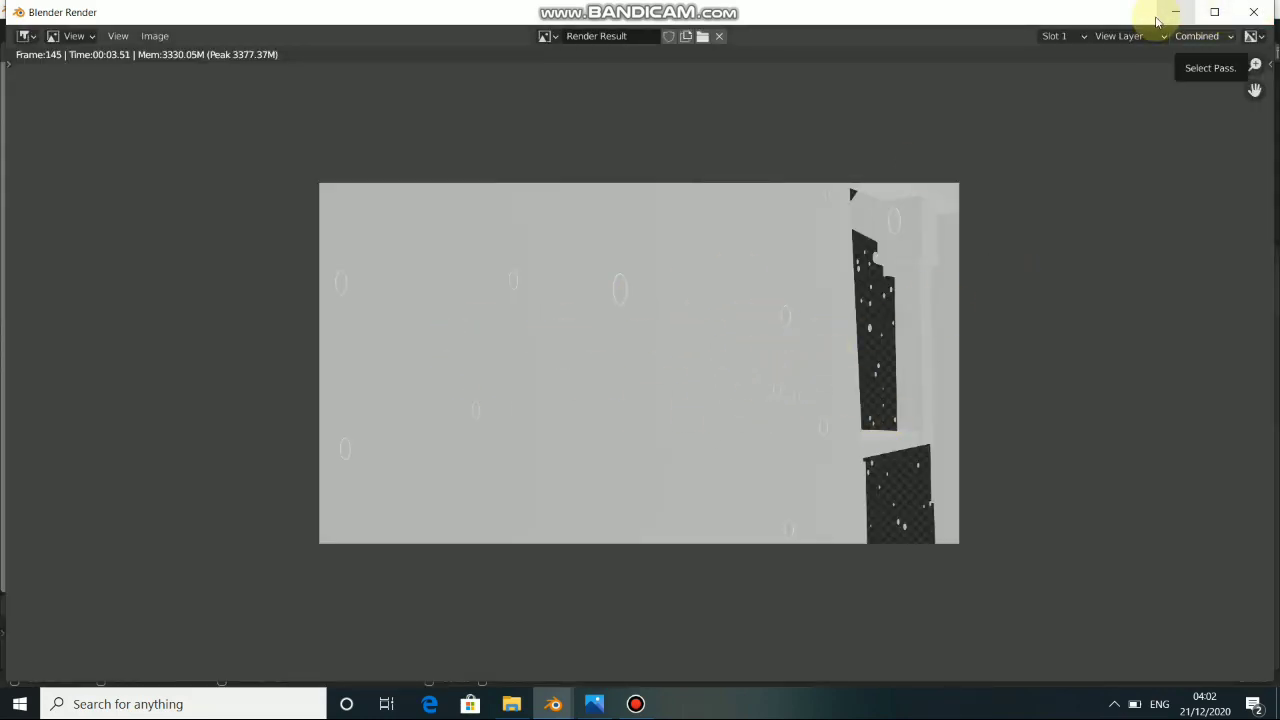
pyautogui.click(1254, 11)
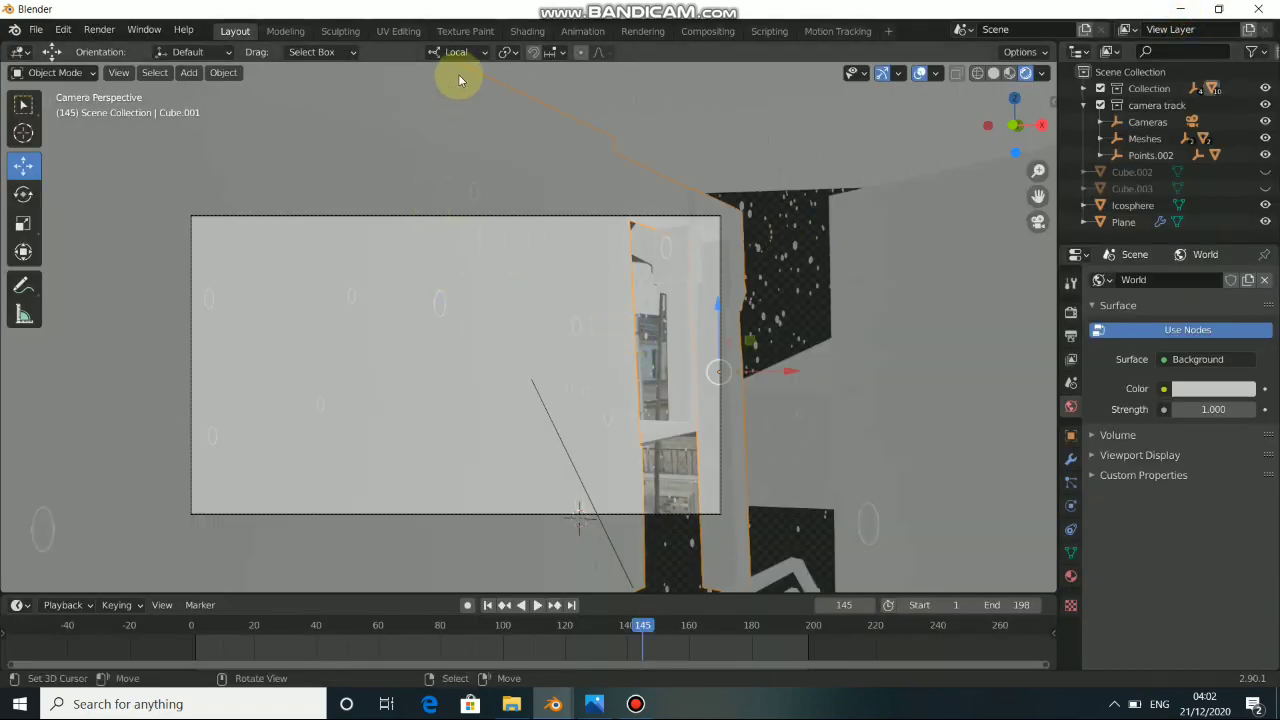
# Create a new material for the Cube.001 wall mesh in the Shading workspace and delete its Principled BSDF node
pyautogui.click(523, 33)
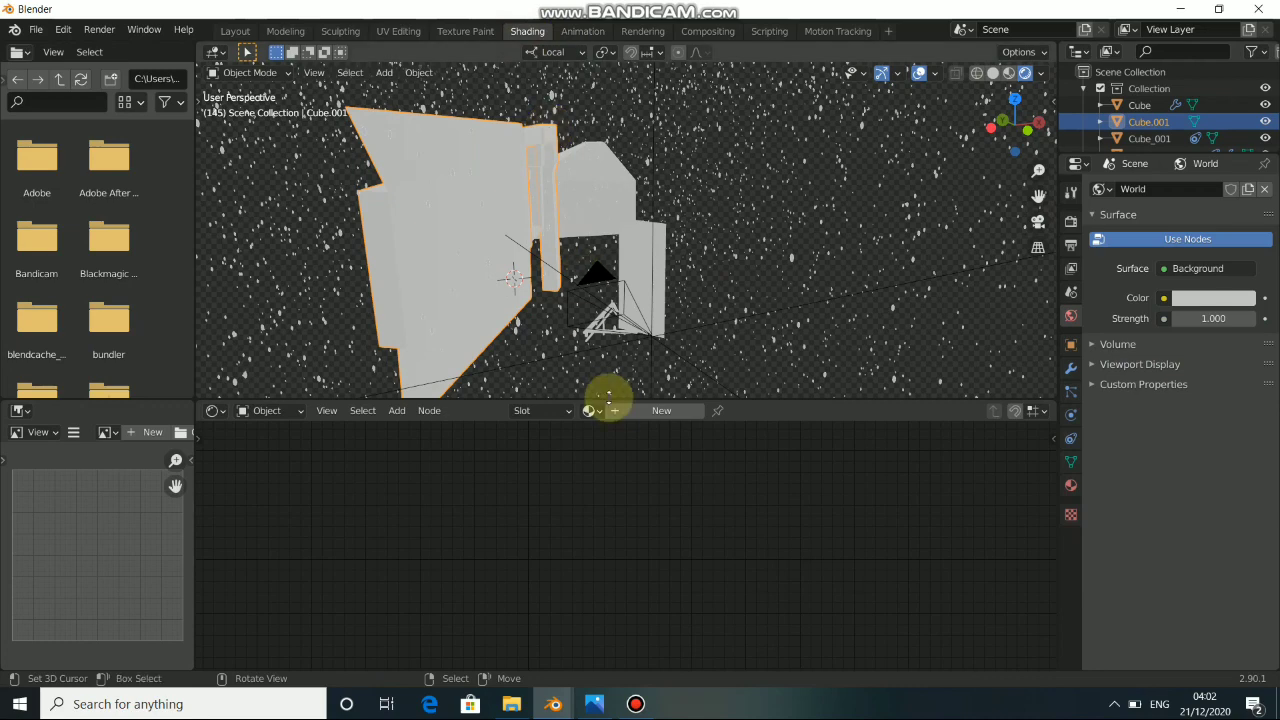
pyautogui.click(620, 414)
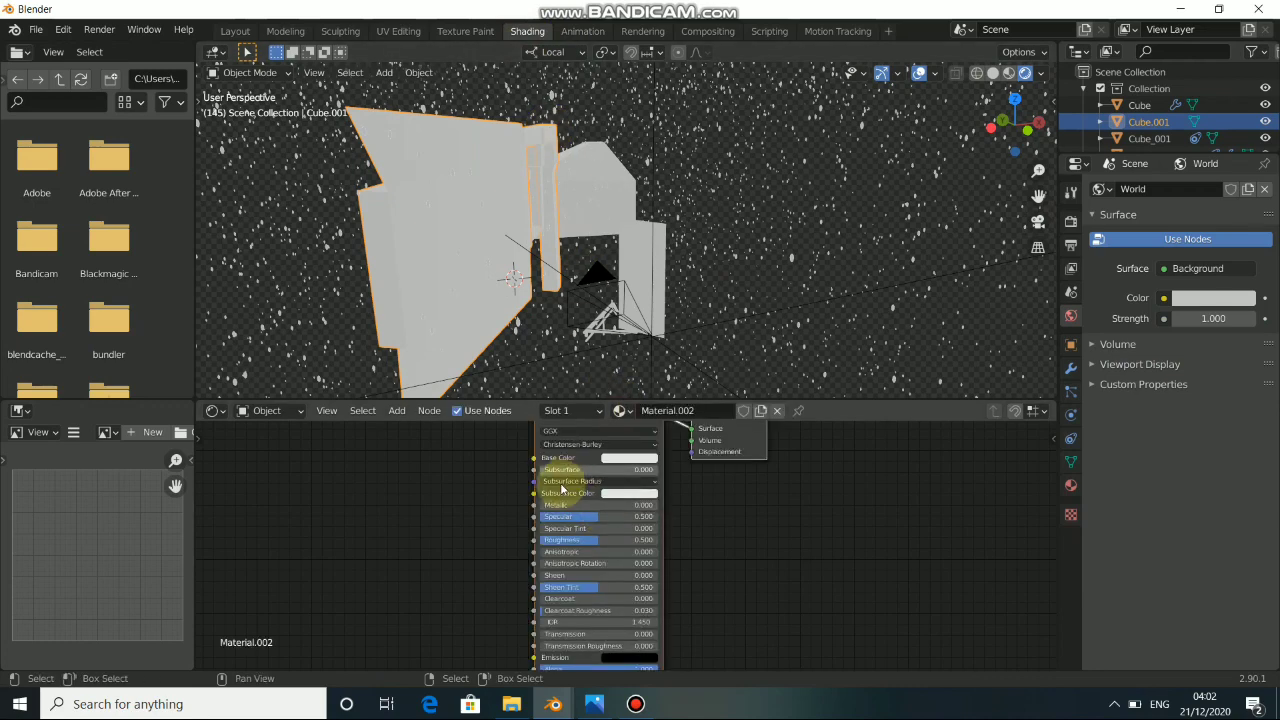
pyautogui.click(567, 500)
pyautogui.moveTo(601, 465); pyautogui.dragTo(563, 480)
pyautogui.press('x')
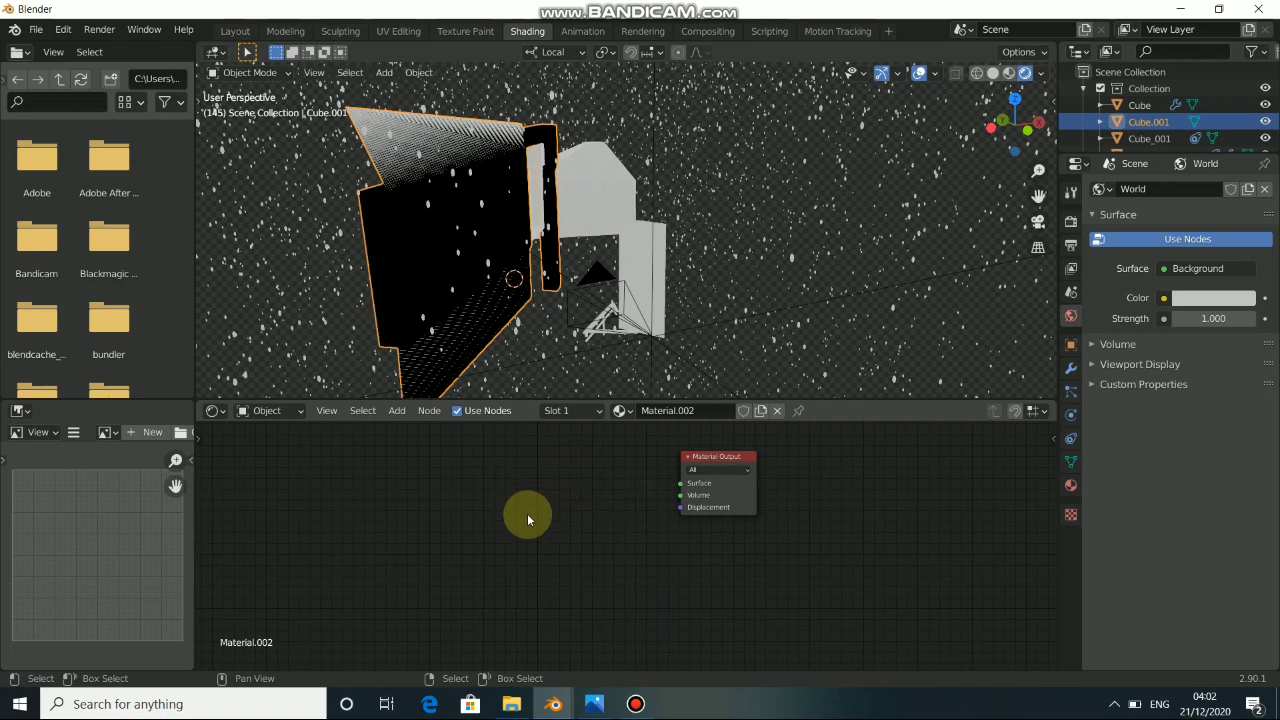
# Add a Holdout shader to the wall's material and connect it to the Material Output's Surface input
pyautogui.hotkey('shift', 'a')
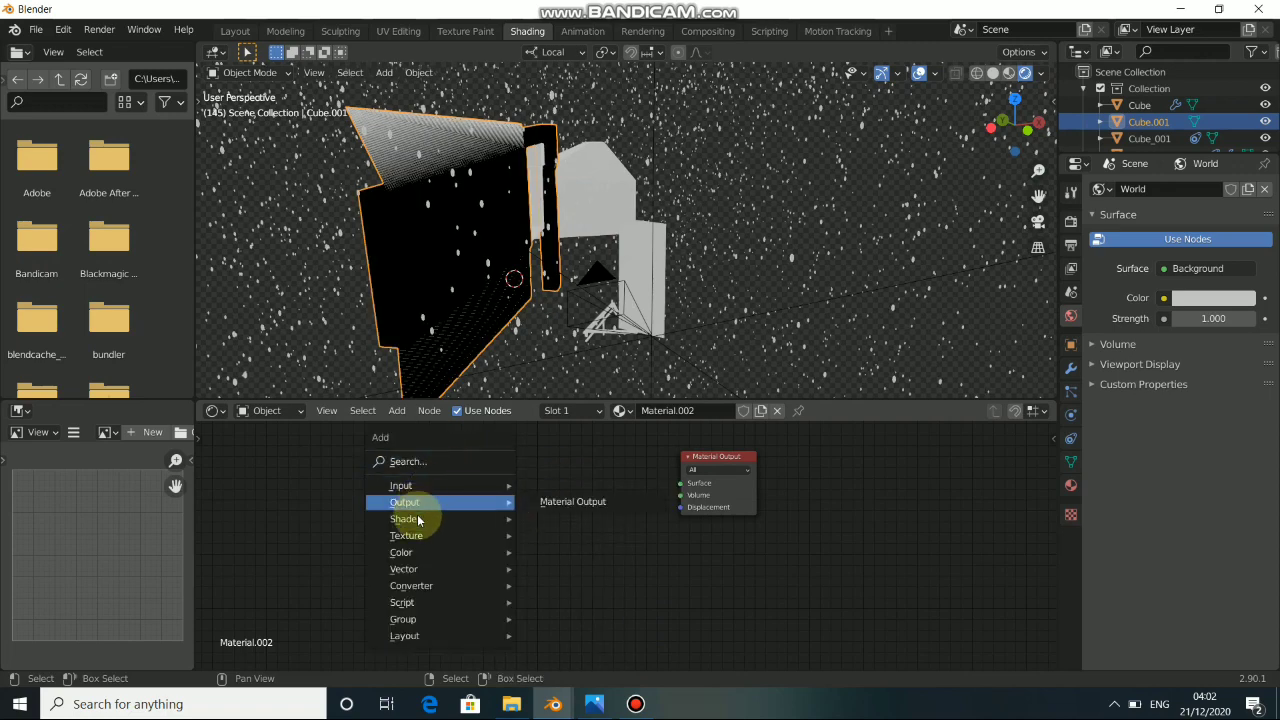
pyautogui.moveTo(416, 519)
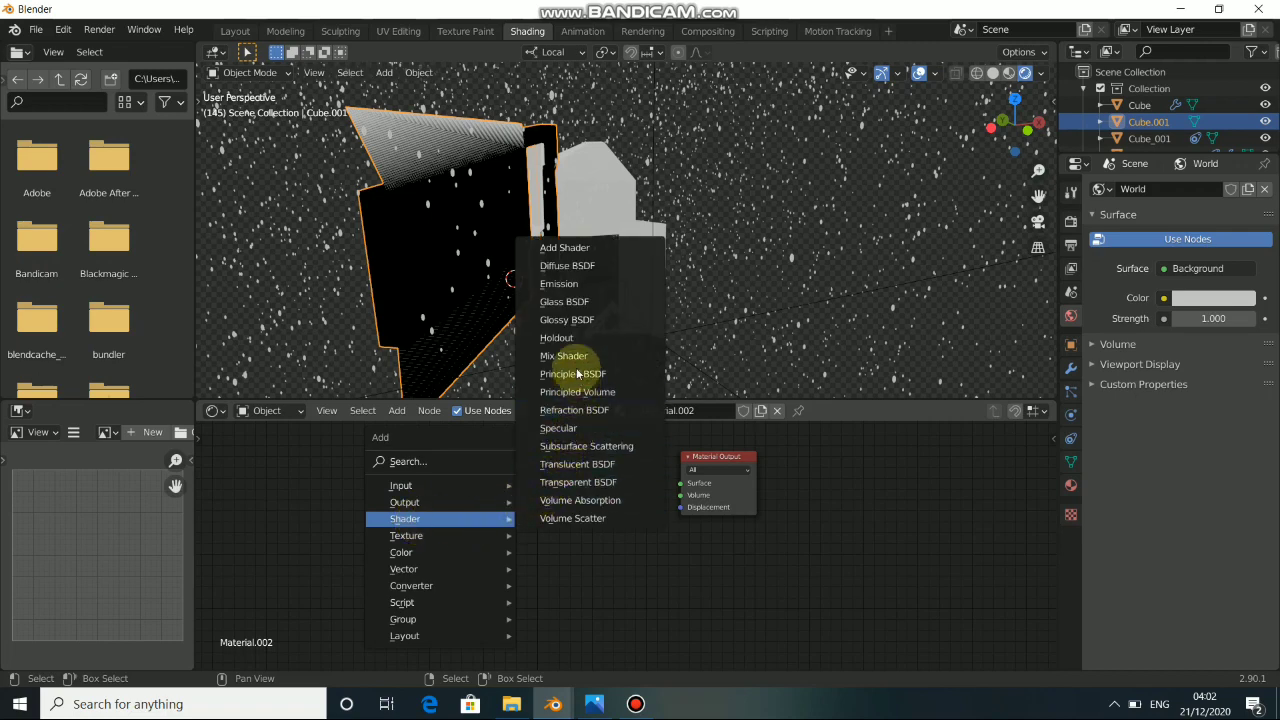
pyautogui.click(566, 337)
pyautogui.click(618, 462)
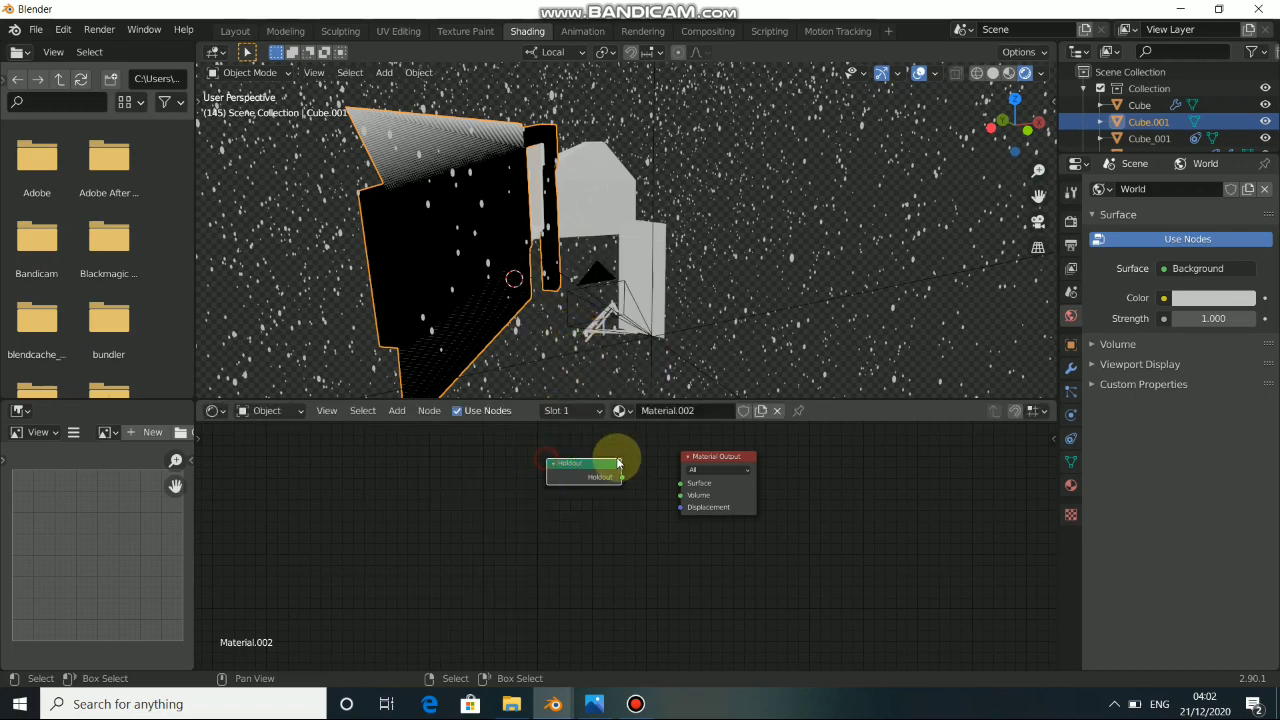
pyautogui.moveTo(624, 479); pyautogui.dragTo(681, 487)
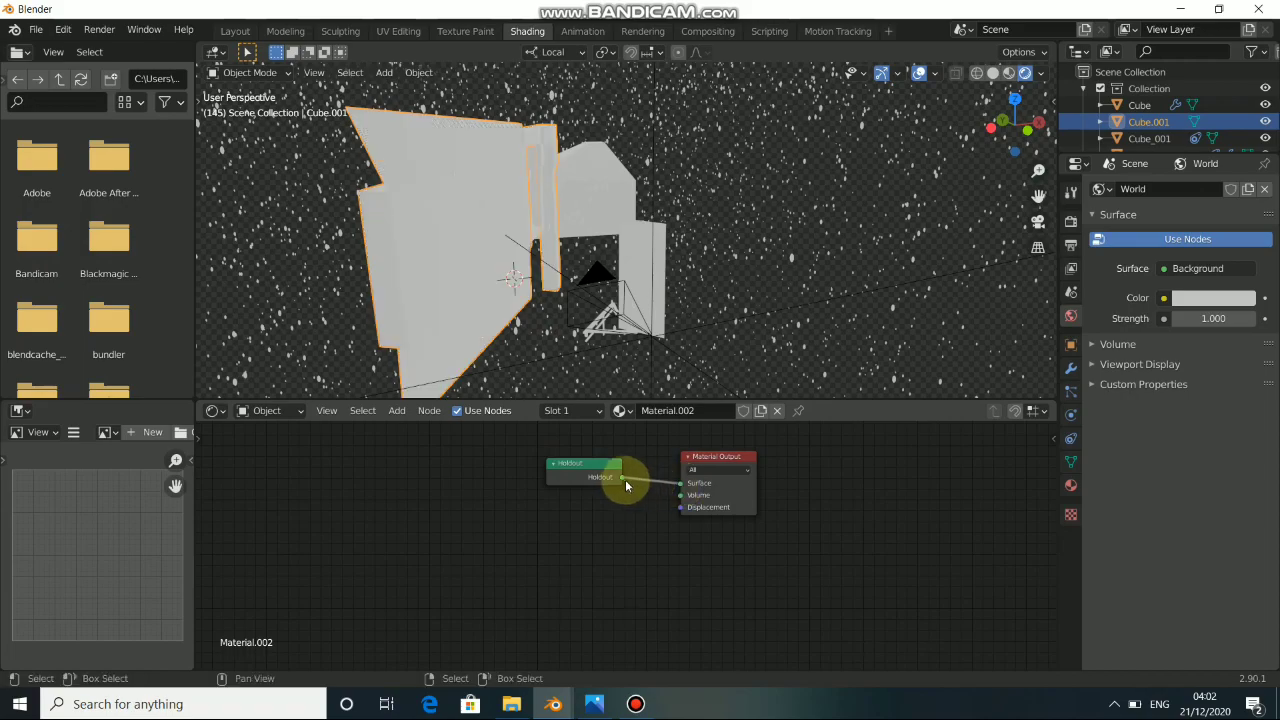
pyautogui.moveTo(594, 480); pyautogui.dragTo(590, 507)
pyautogui.moveTo(485, 453); pyautogui.dragTo(440, 426)
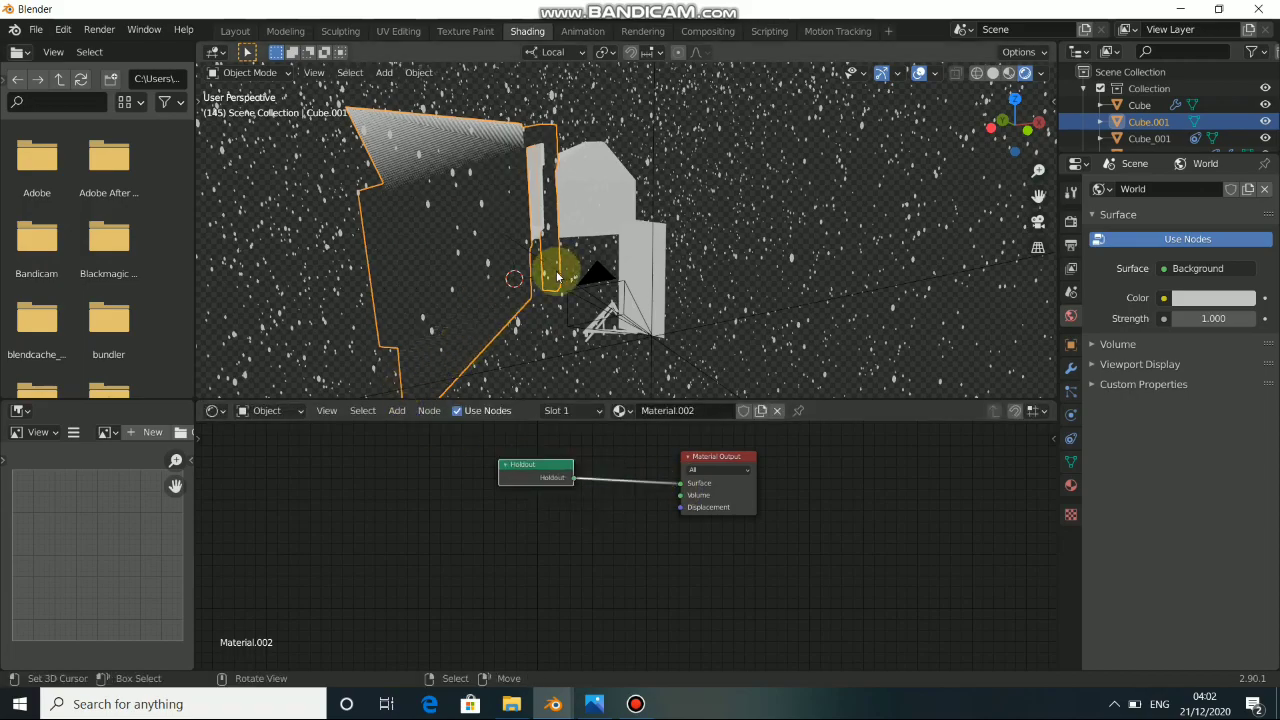
# Look through the camera and assign the Holdout material, Material.002, to the pillar mesh object0_002.001
pyautogui.moveTo(549, 271)
pyautogui.mouseDown(button='middle')
pyautogui.moveTo(455, 268)
pyautogui.moveTo(560, 229)
pyautogui.moveTo(686, 229)
pyautogui.moveTo(771, 251)
pyautogui.moveTo(603, 261)
pyautogui.moveTo(540, 257)
pyautogui.moveTo(563, 257)
pyautogui.moveTo(548, 248)
pyautogui.mouseUp(button='middle')
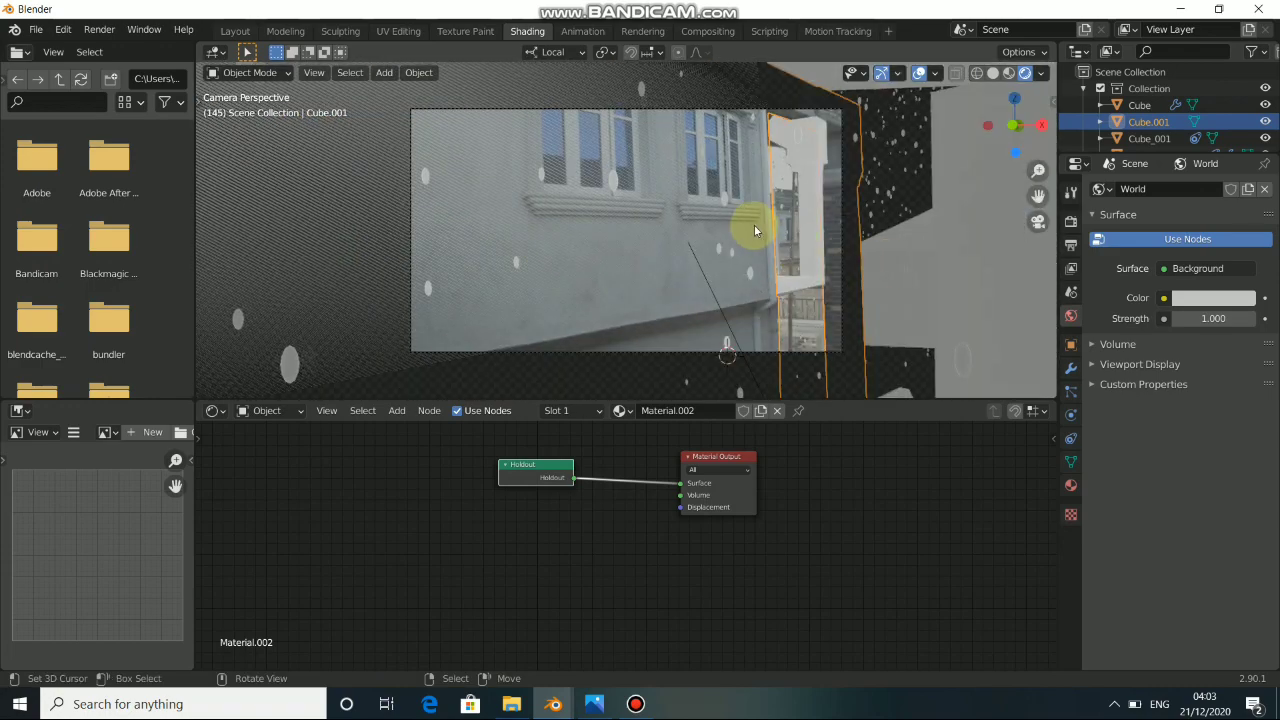
pyautogui.click(752, 237)
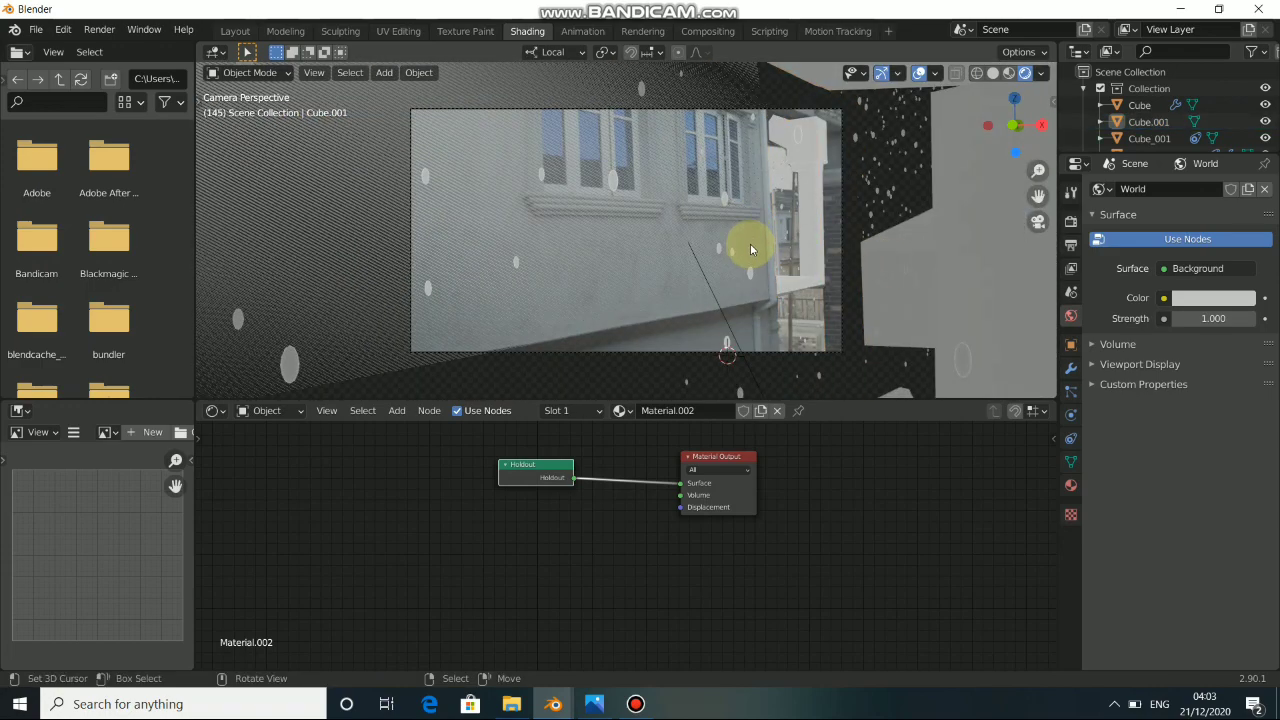
pyautogui.click(806, 152)
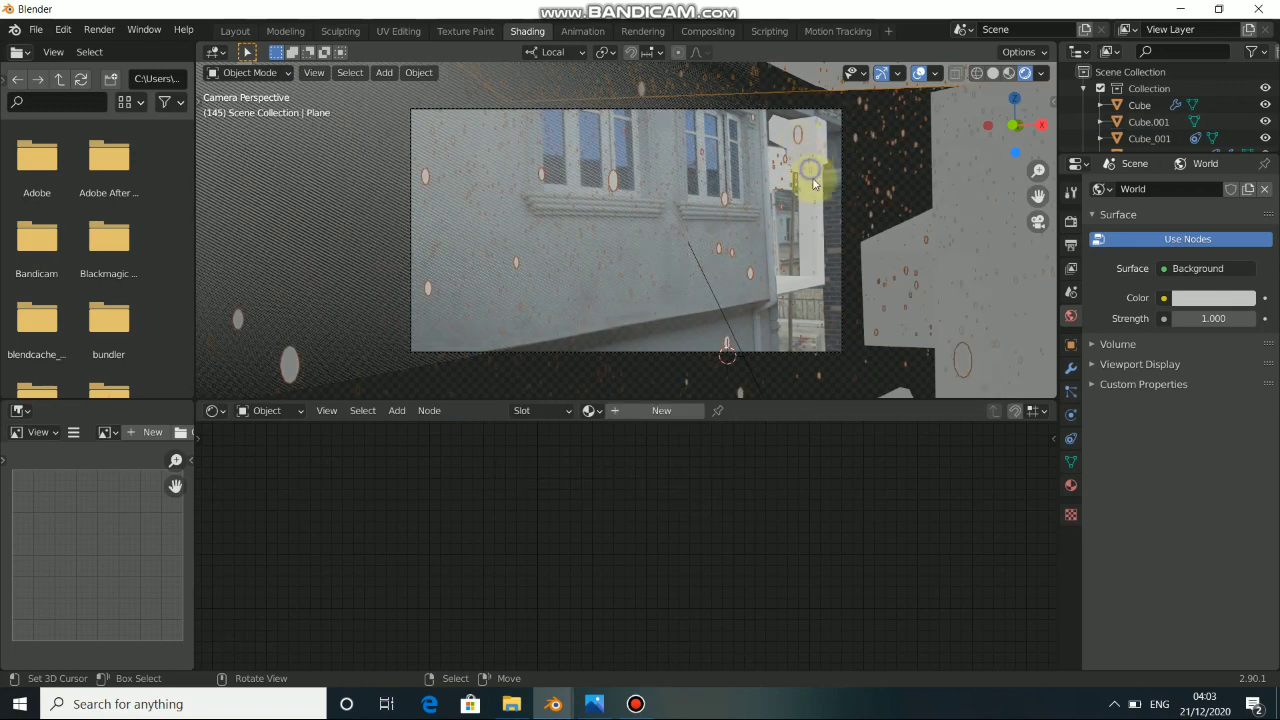
pyautogui.click(813, 185)
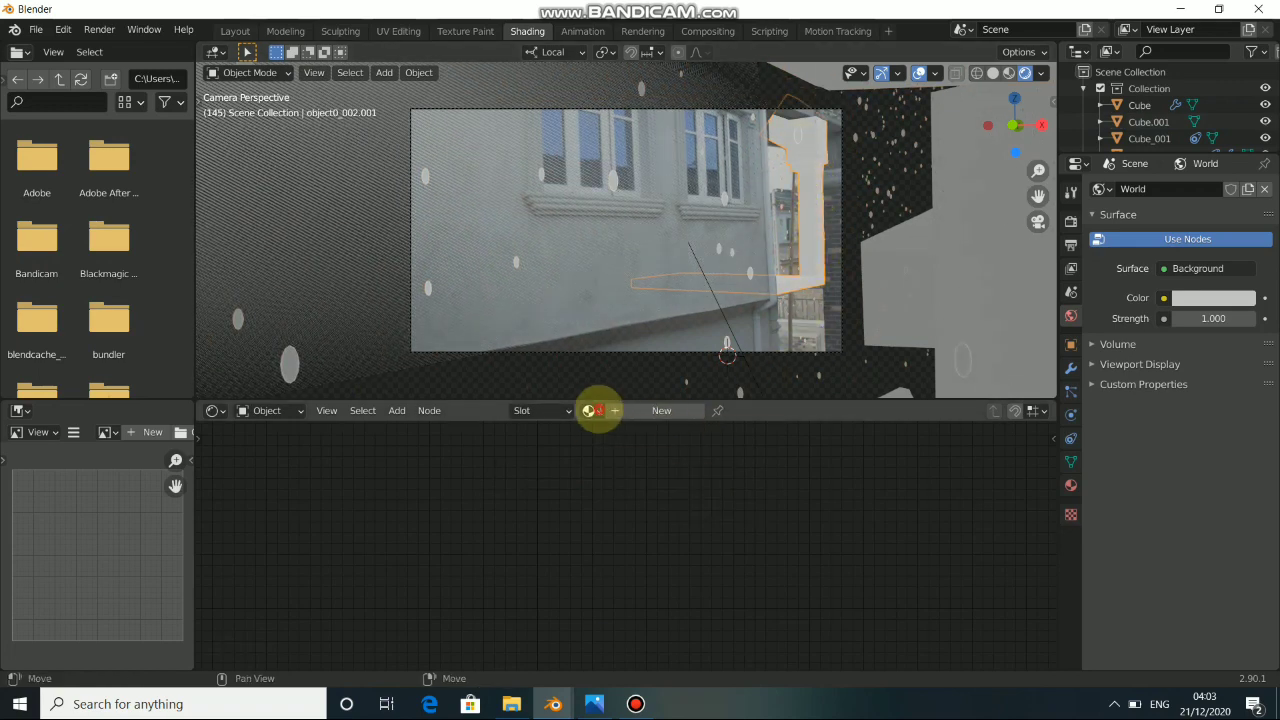
pyautogui.click(592, 410)
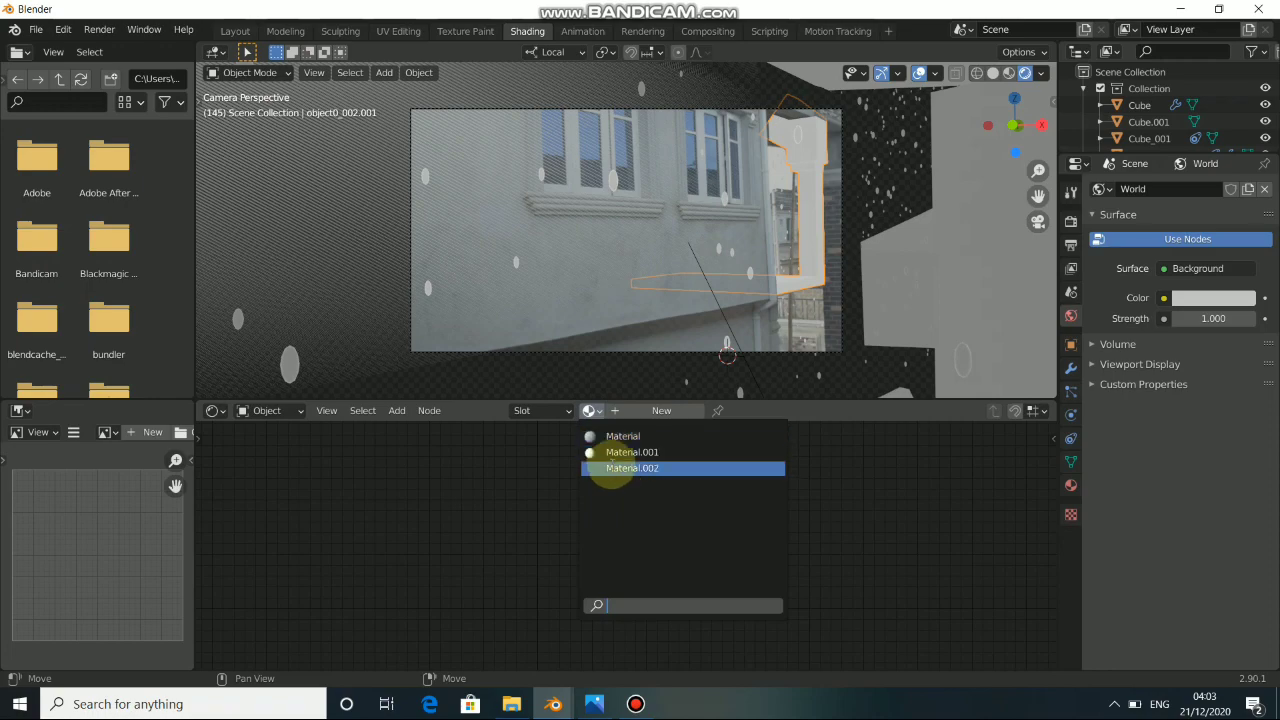
pyautogui.click(630, 468)
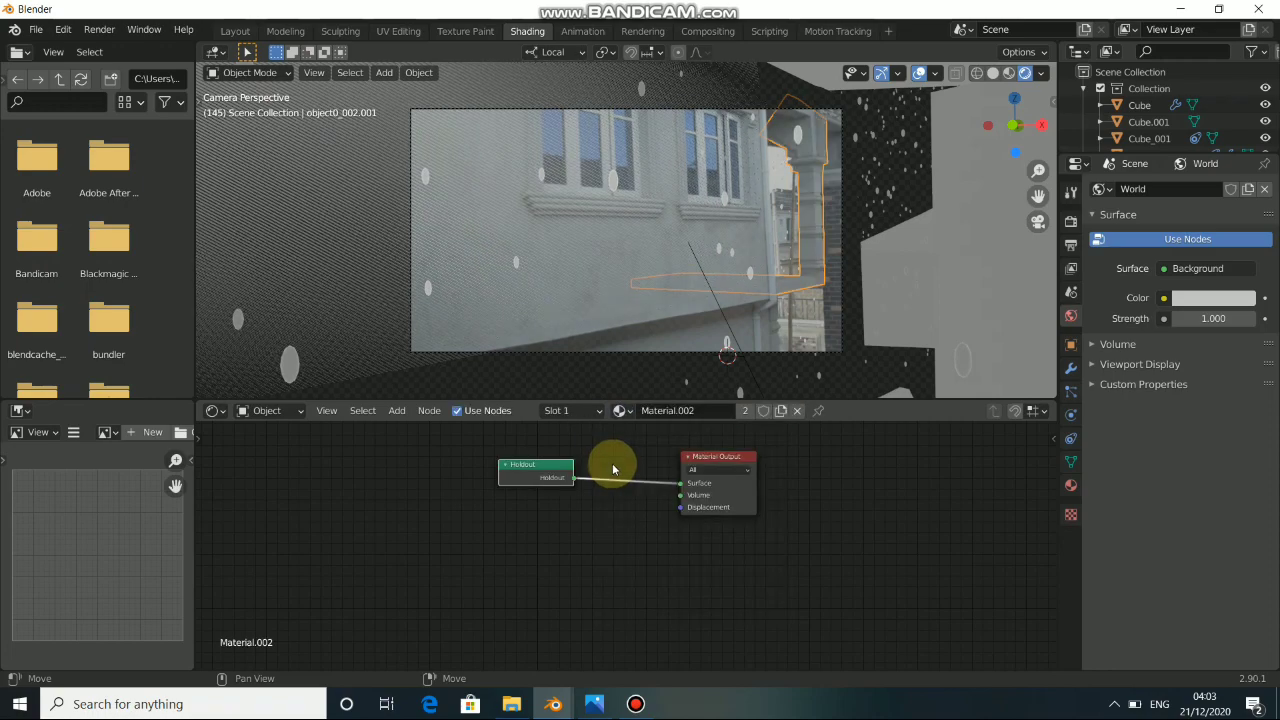
# Assign Material.002 to the large upright plane, Plane_002, just outside the camera frame
pyautogui.moveTo(857, 243)
pyautogui.mouseDown(button='middle')
pyautogui.moveTo(771, 277)
pyautogui.moveTo(853, 245)
pyautogui.mouseUp(button='middle')
pyautogui.click(853, 245)
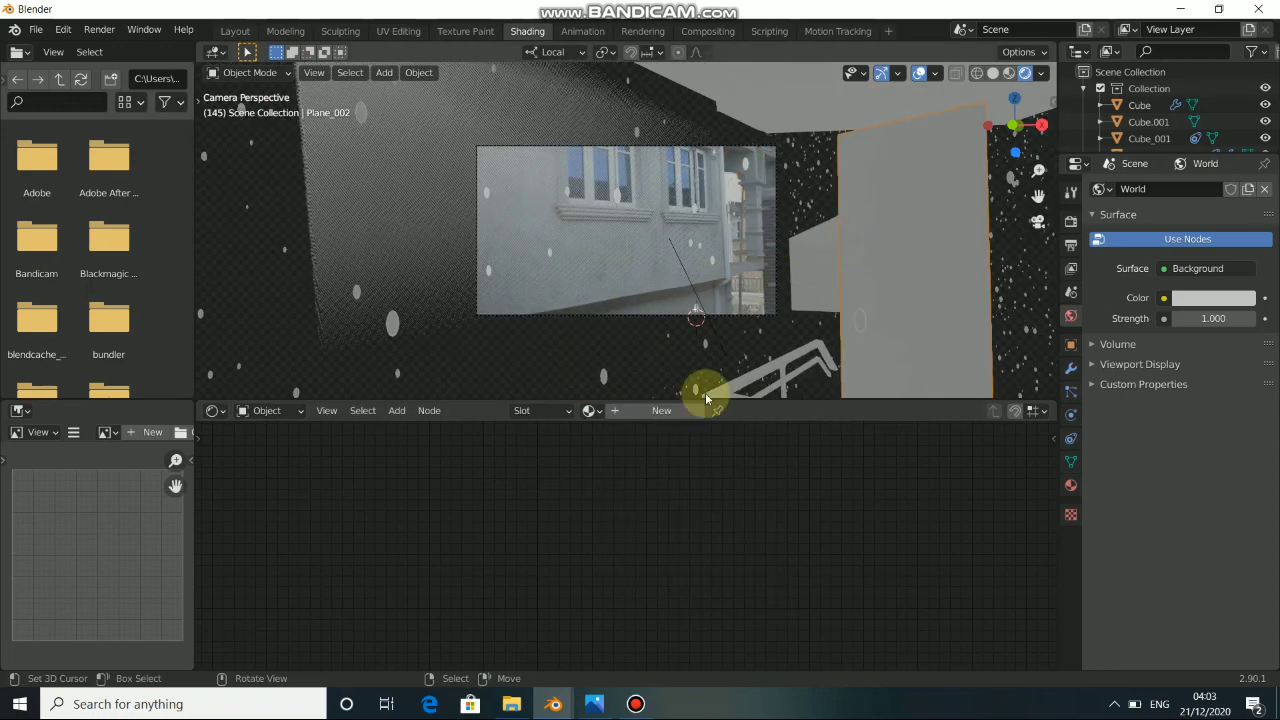
pyautogui.click(589, 410)
pyautogui.click(630, 468)
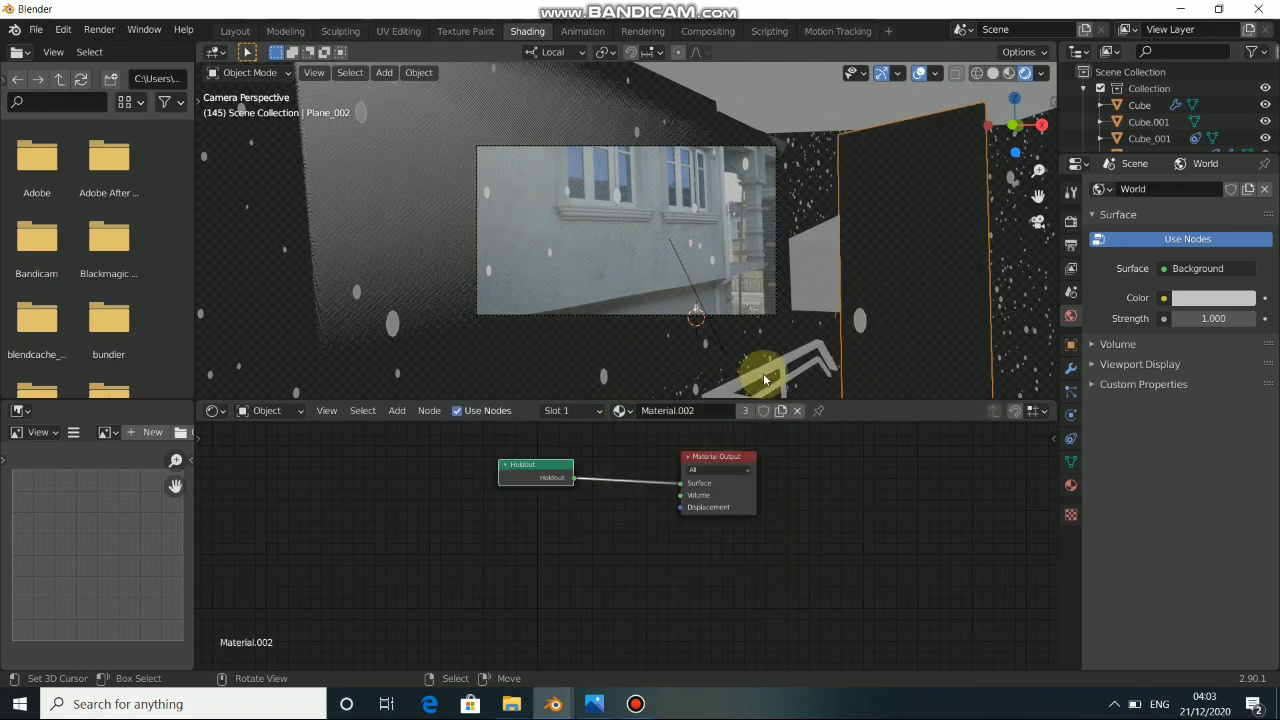
# Assign Material.002 to the railing mesh Cube_002.001 and the gable-shaped house mesh Cube_001.001
pyautogui.click(757, 371)
pyautogui.click(591, 411)
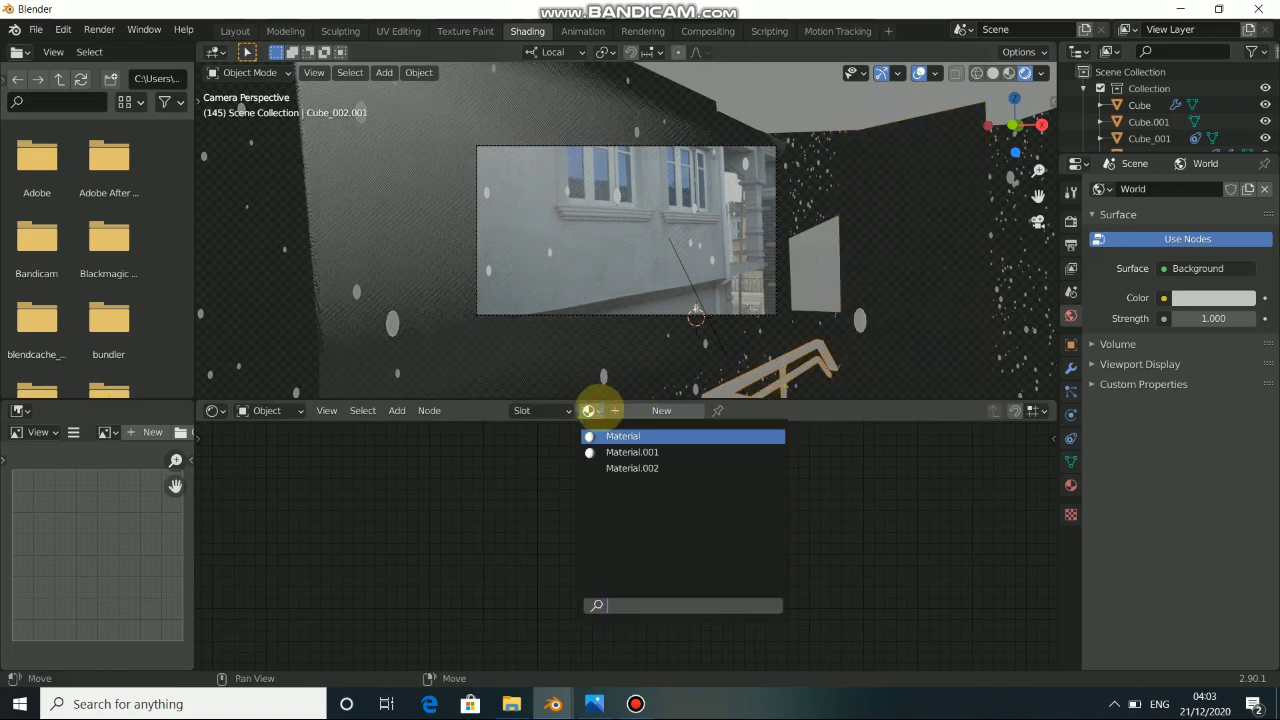
pyautogui.click(610, 468)
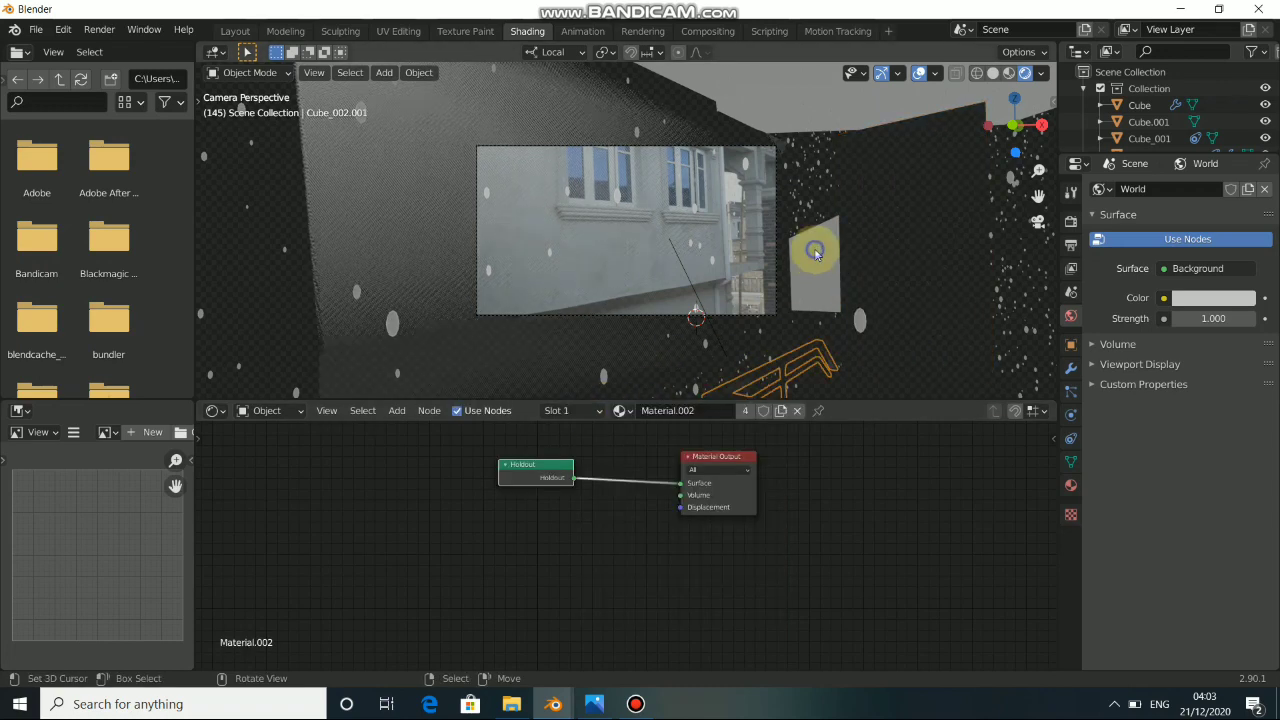
pyautogui.click(814, 250)
pyautogui.click(589, 410)
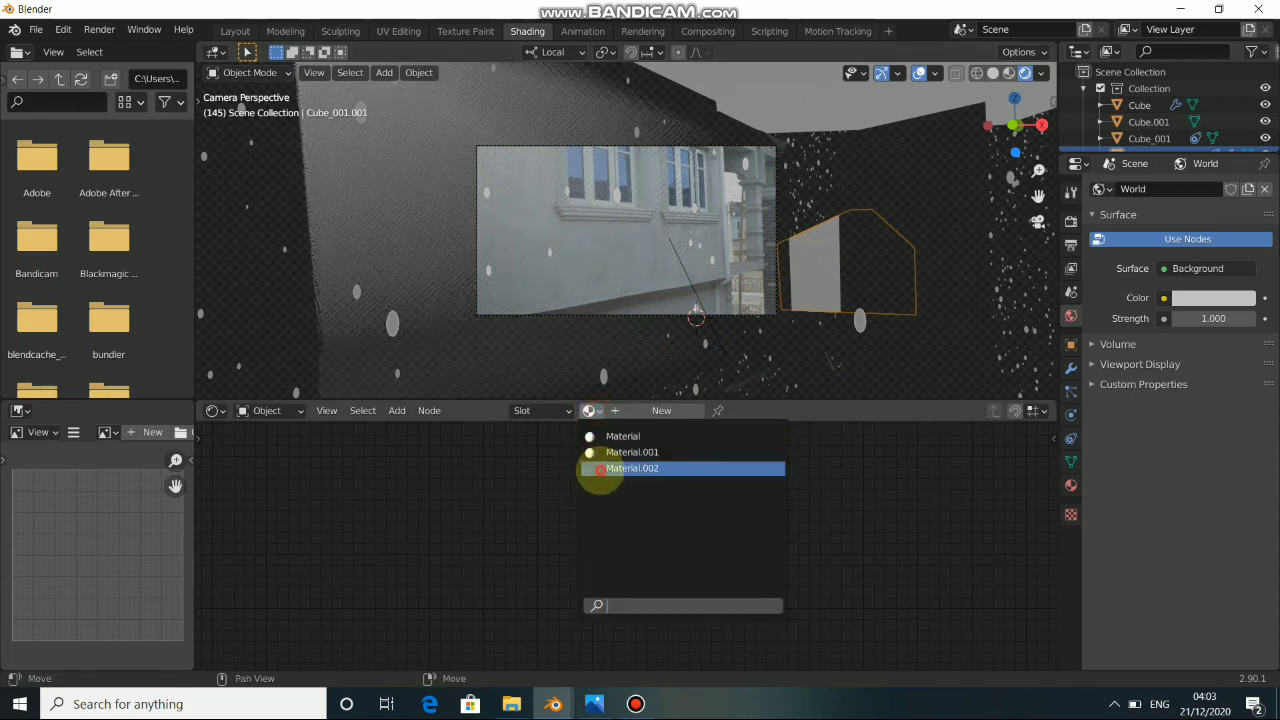
pyautogui.click(600, 469)
pyautogui.scroll(-1, 615, 341)
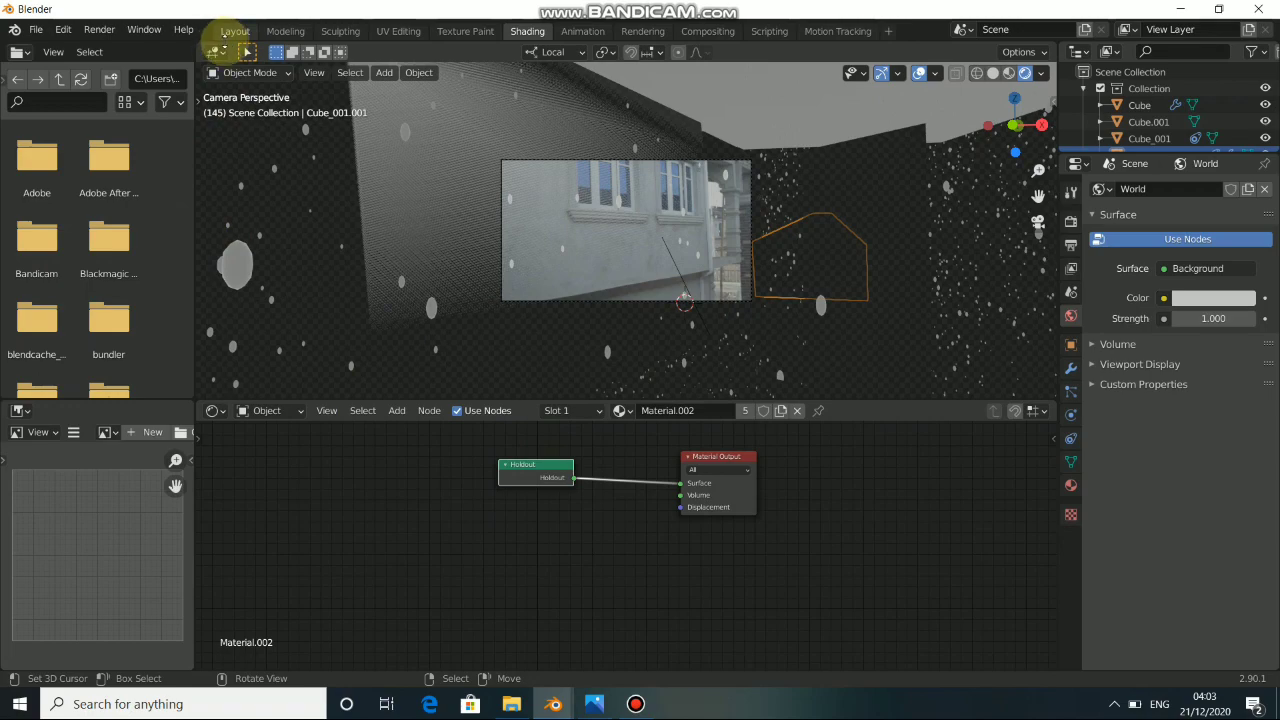
# Play the rain from frame 1 through the camera in the Layout workspace to check the holdout geometry, then return to frame 1
pyautogui.click(236, 31)
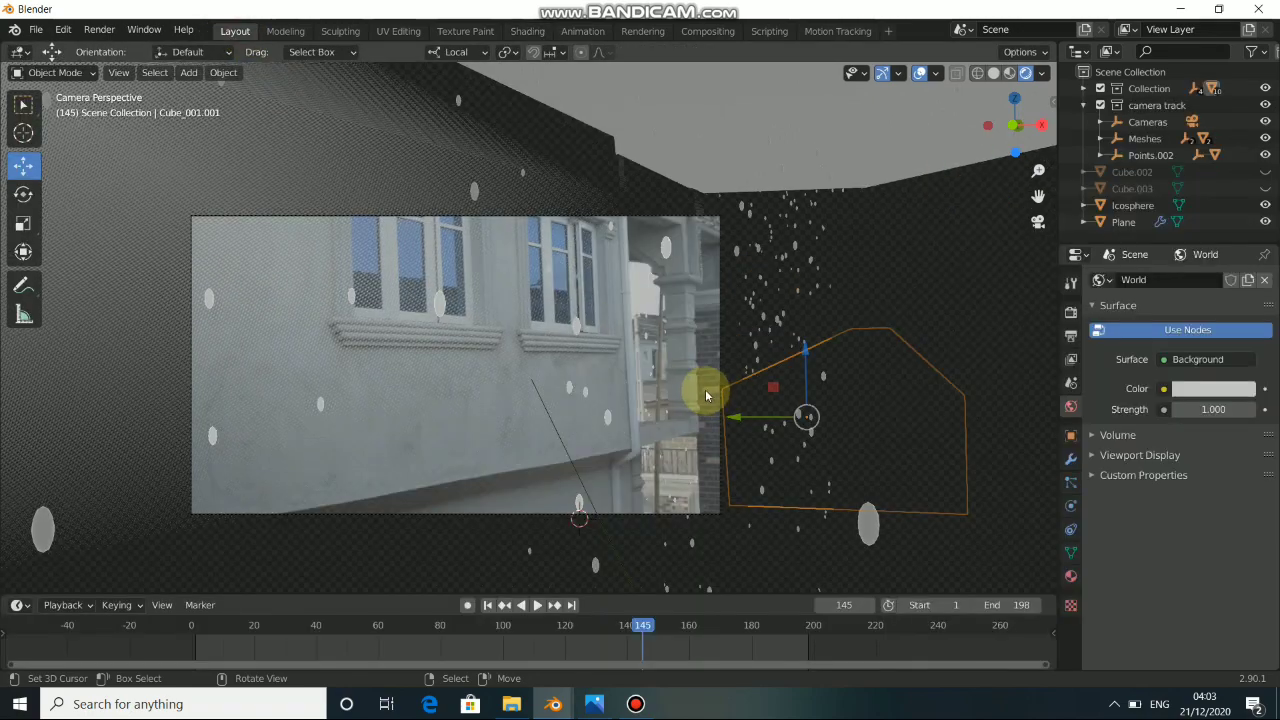
pyautogui.press('KP_0')
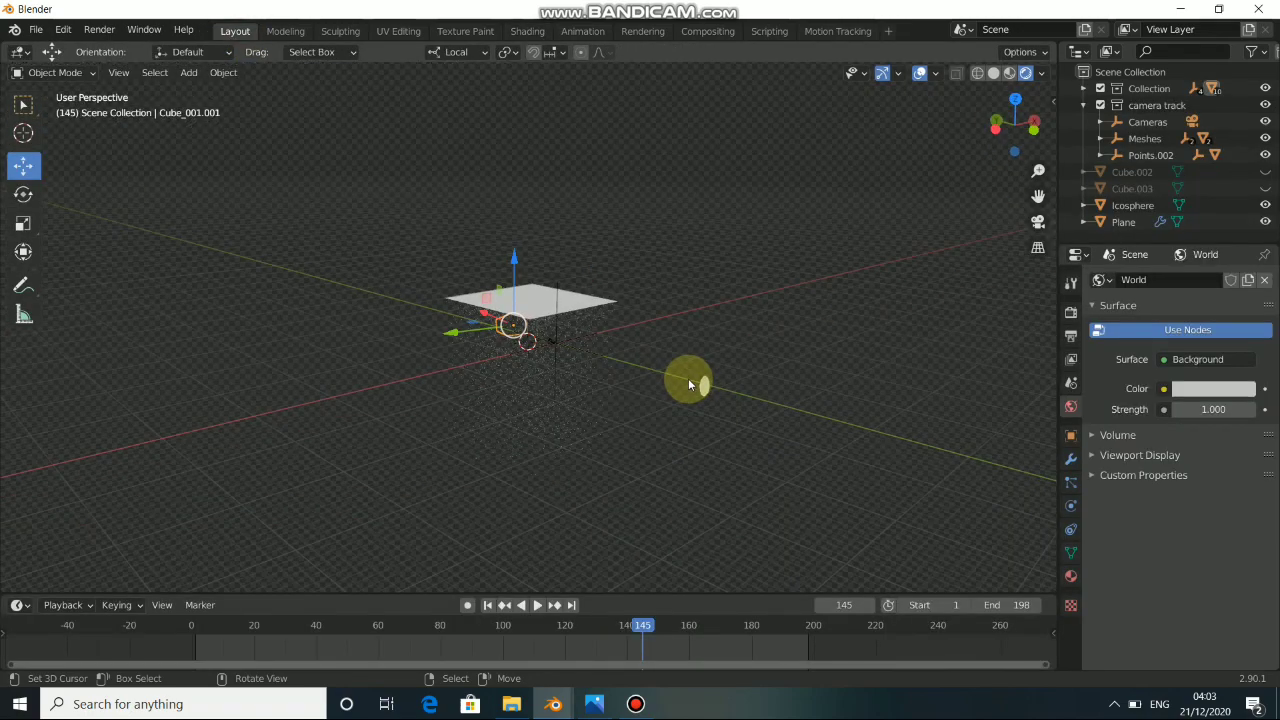
pyautogui.press('KP_0')
pyautogui.click(488, 605)
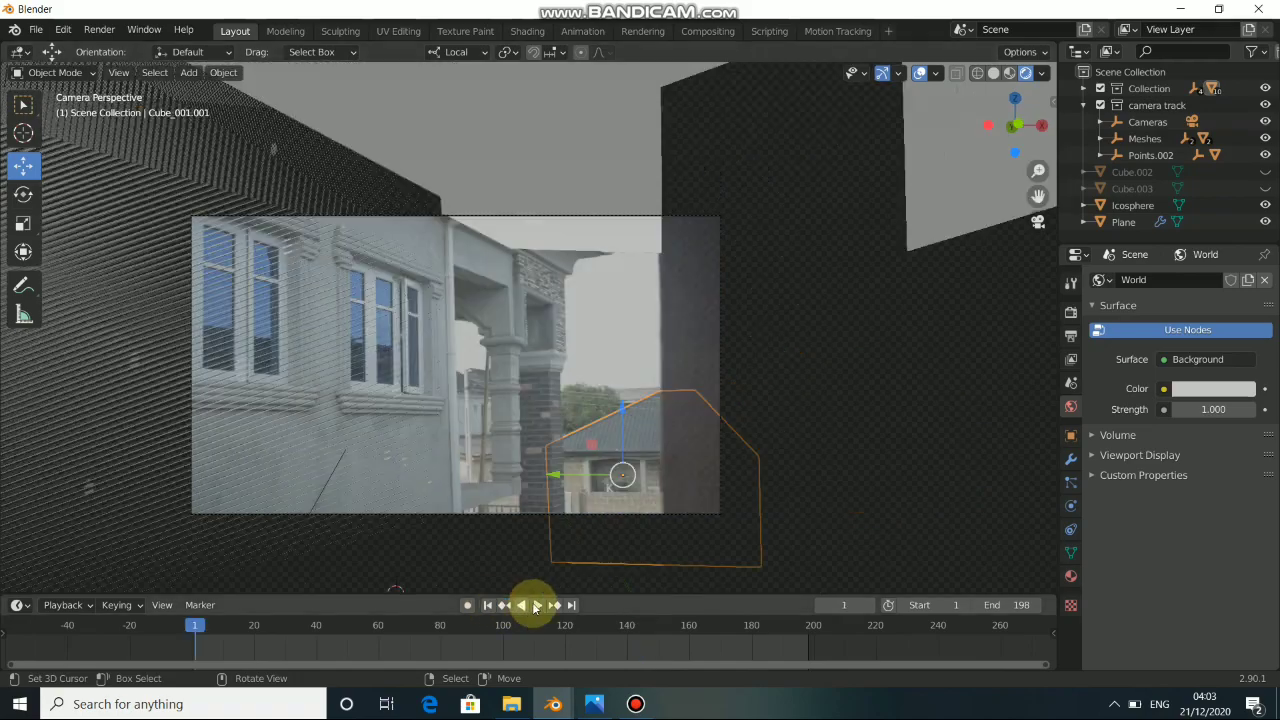
pyautogui.click(534, 605)
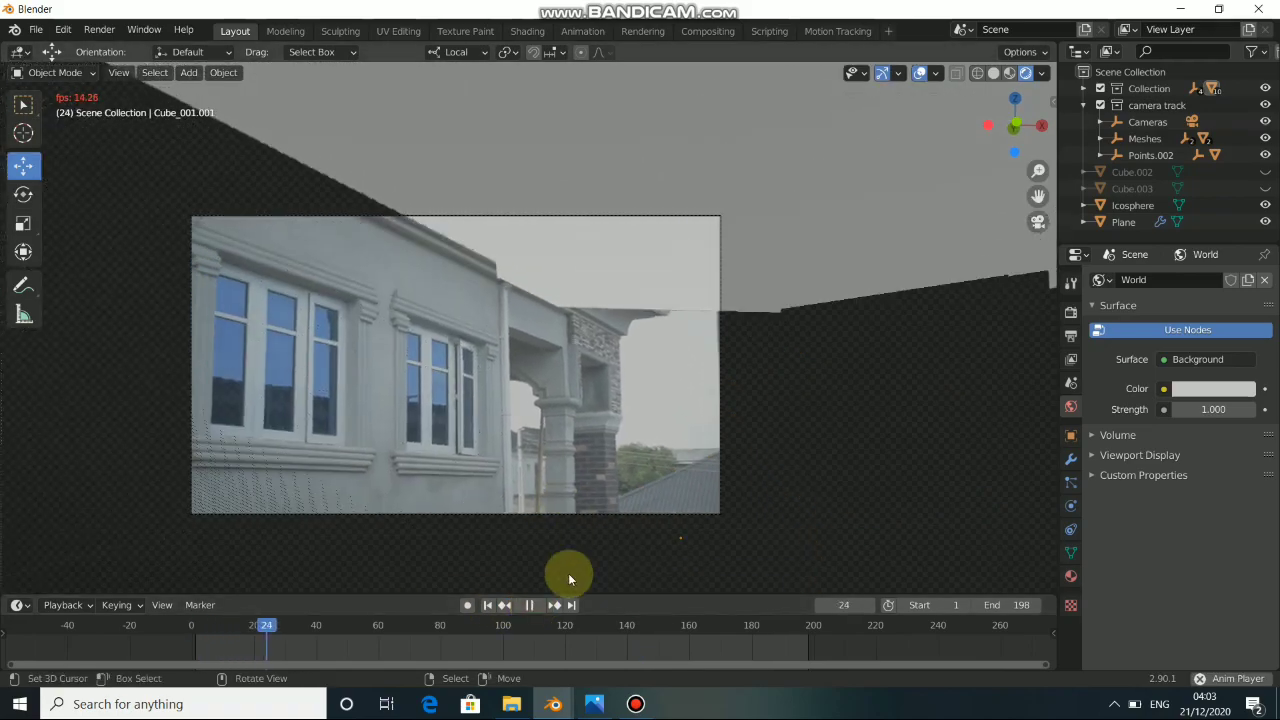
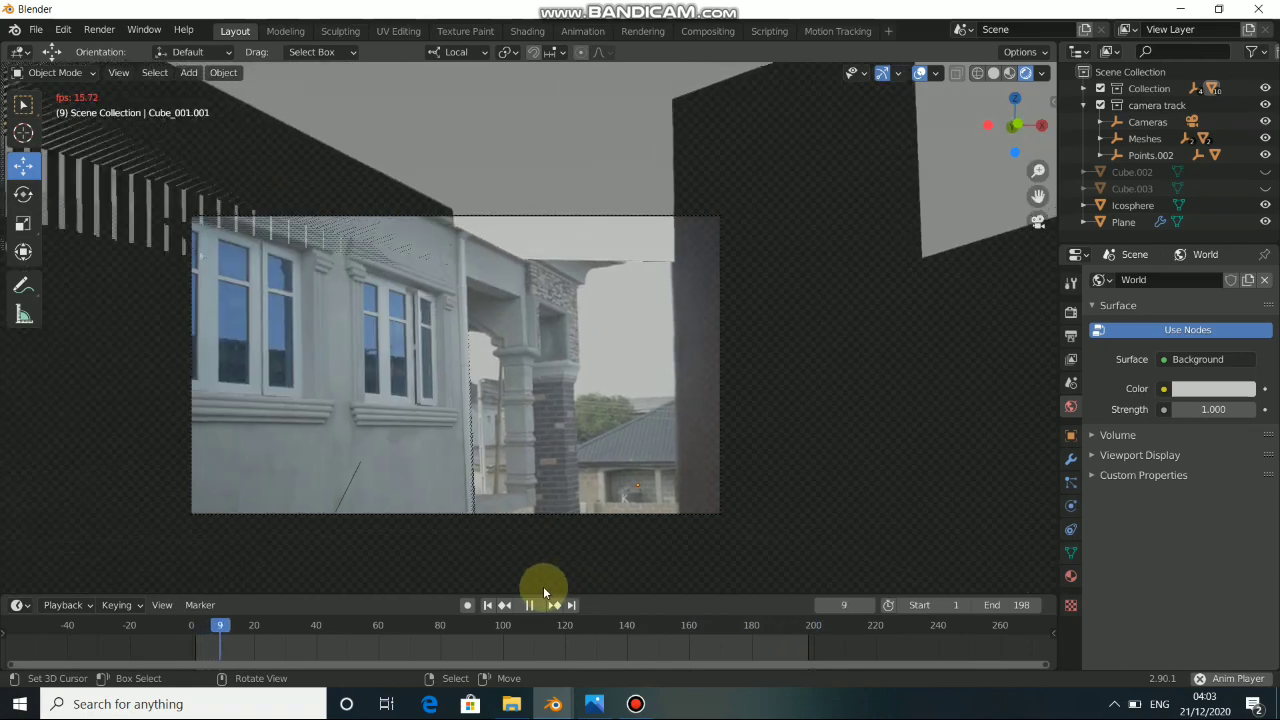
pyautogui.click(529, 605)
pyautogui.click(488, 605)
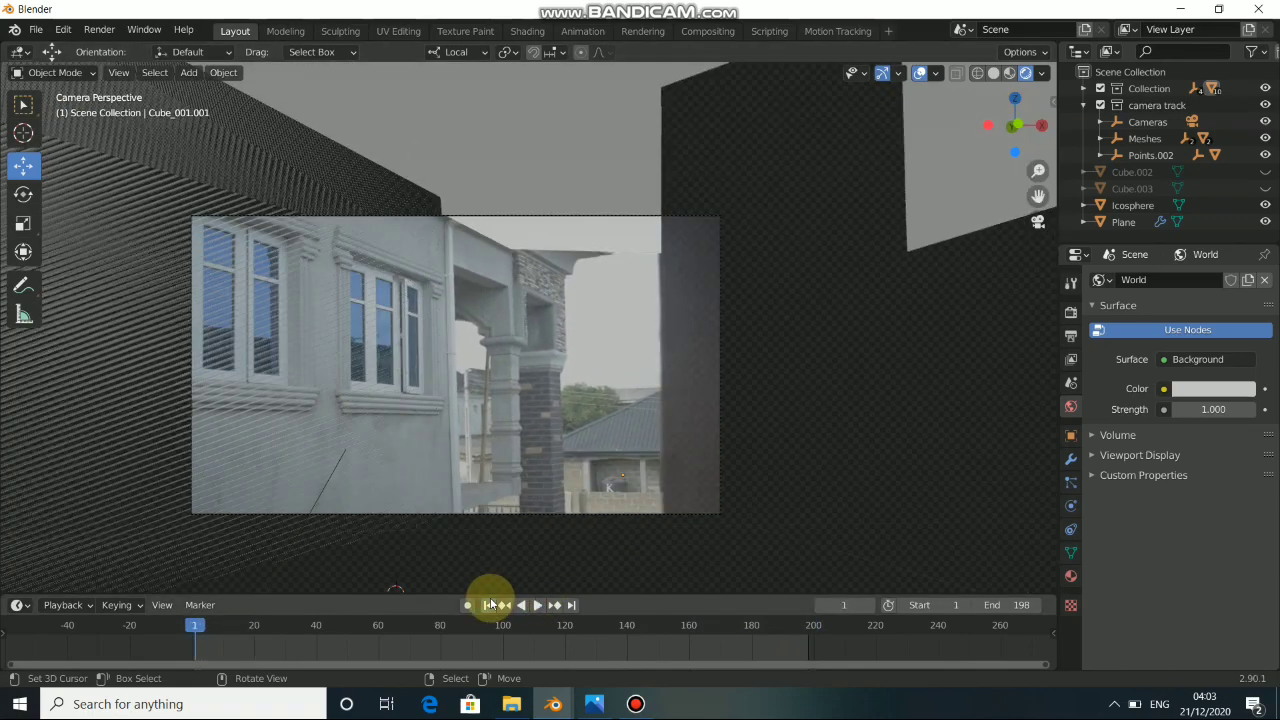
# Unhide the Cube.002 mesh to check what it covers in the camera view, and delete it
pyautogui.click(1265, 172)
pyautogui.click(1266, 173)
pyautogui.click(1265, 172)
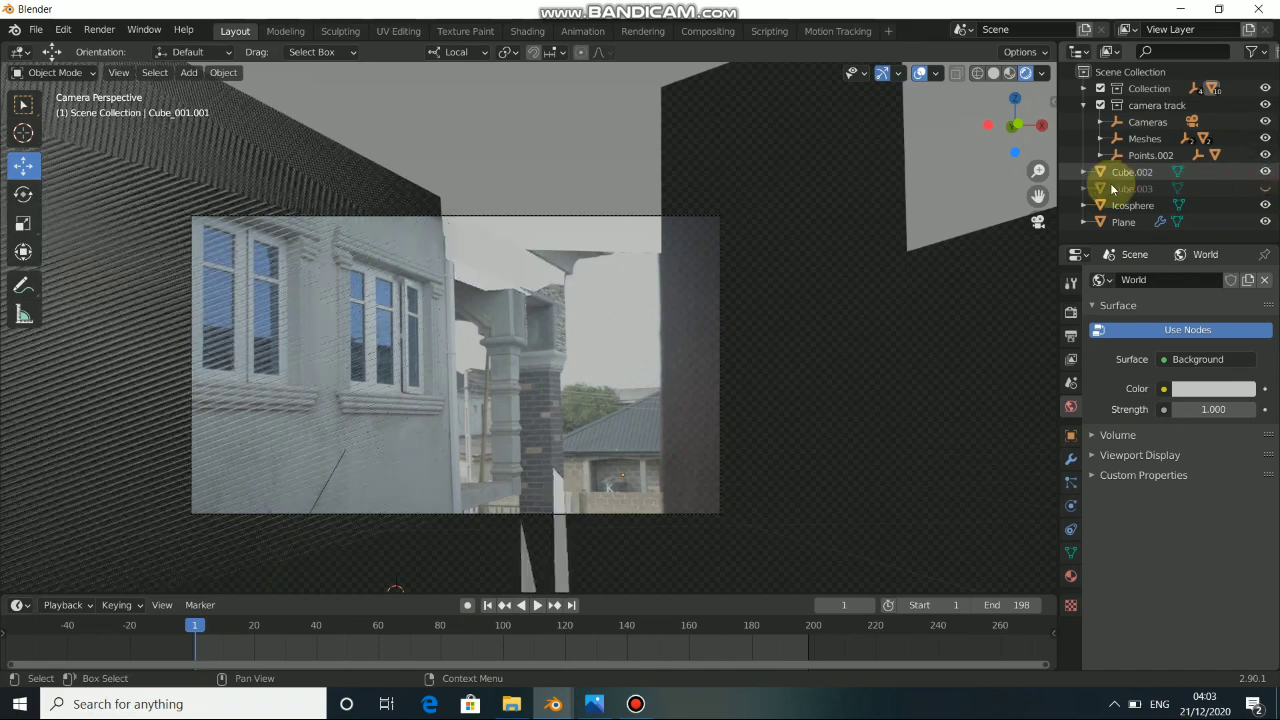
pyautogui.click(1125, 172)
pyautogui.press('x')
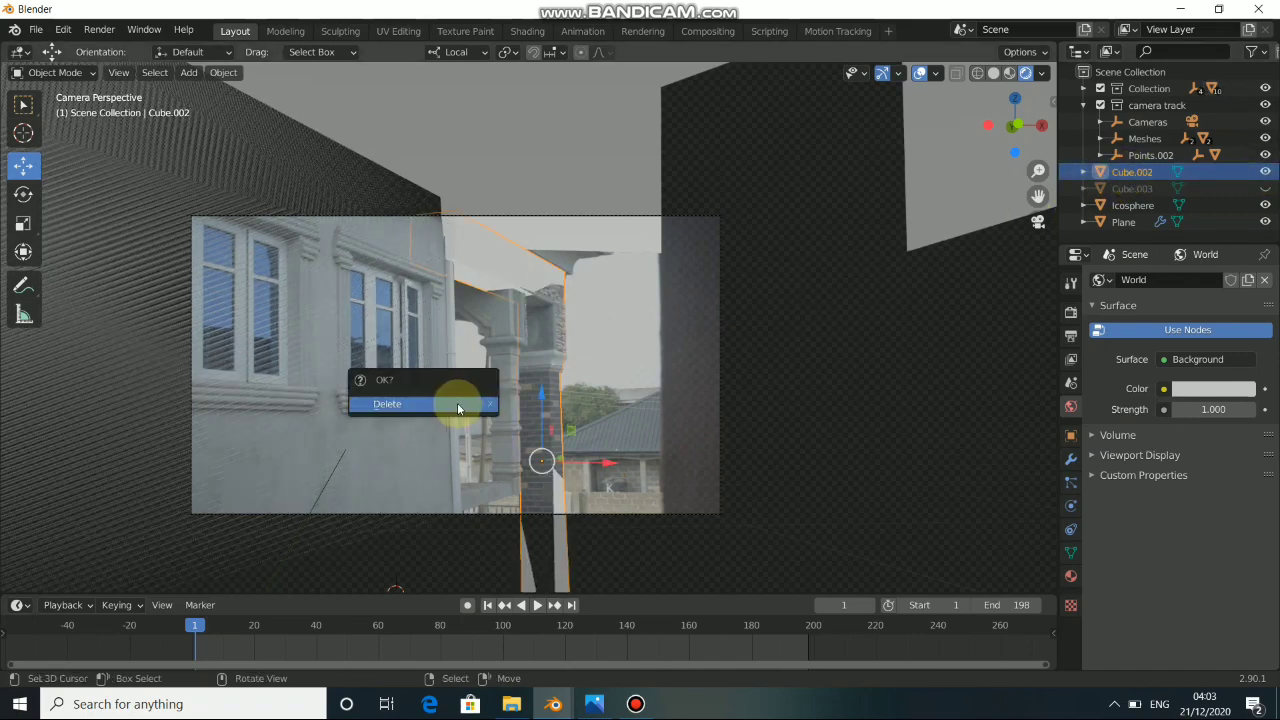
pyautogui.click(462, 403)
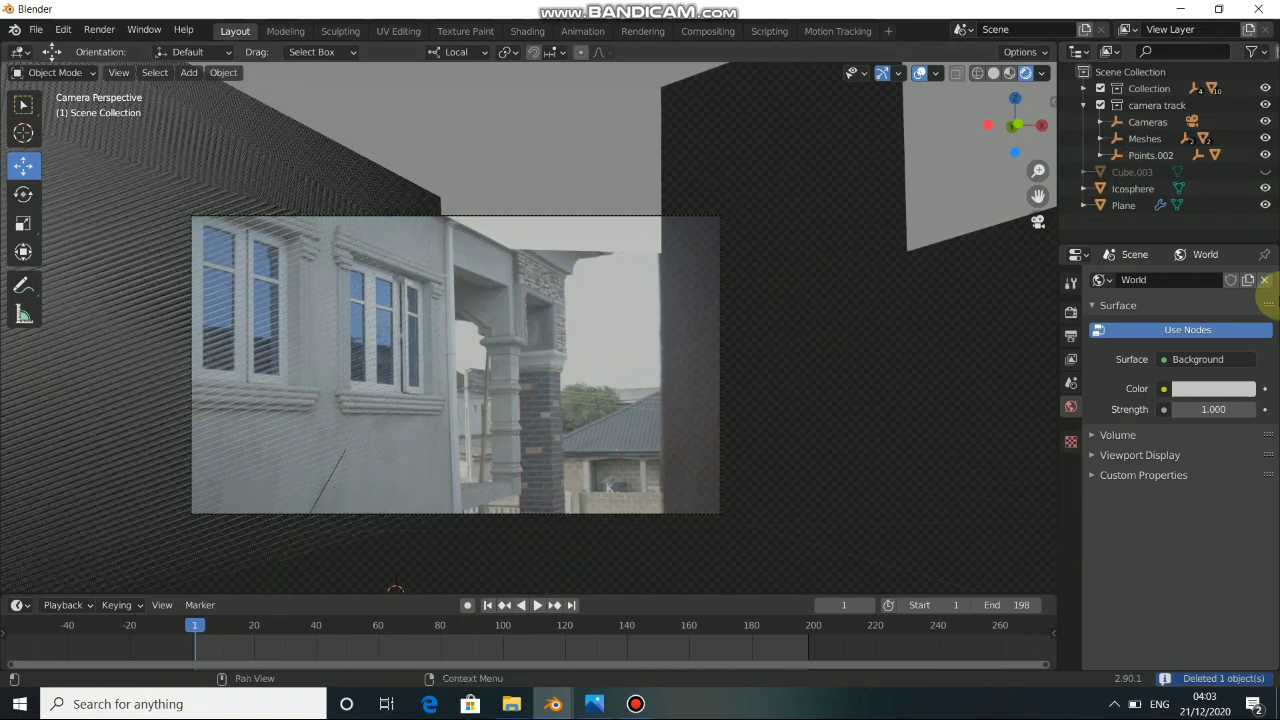
# Unhide the Cube.003 mesh to compare the camera view with and without it, and delete it
pyautogui.click(1265, 172)
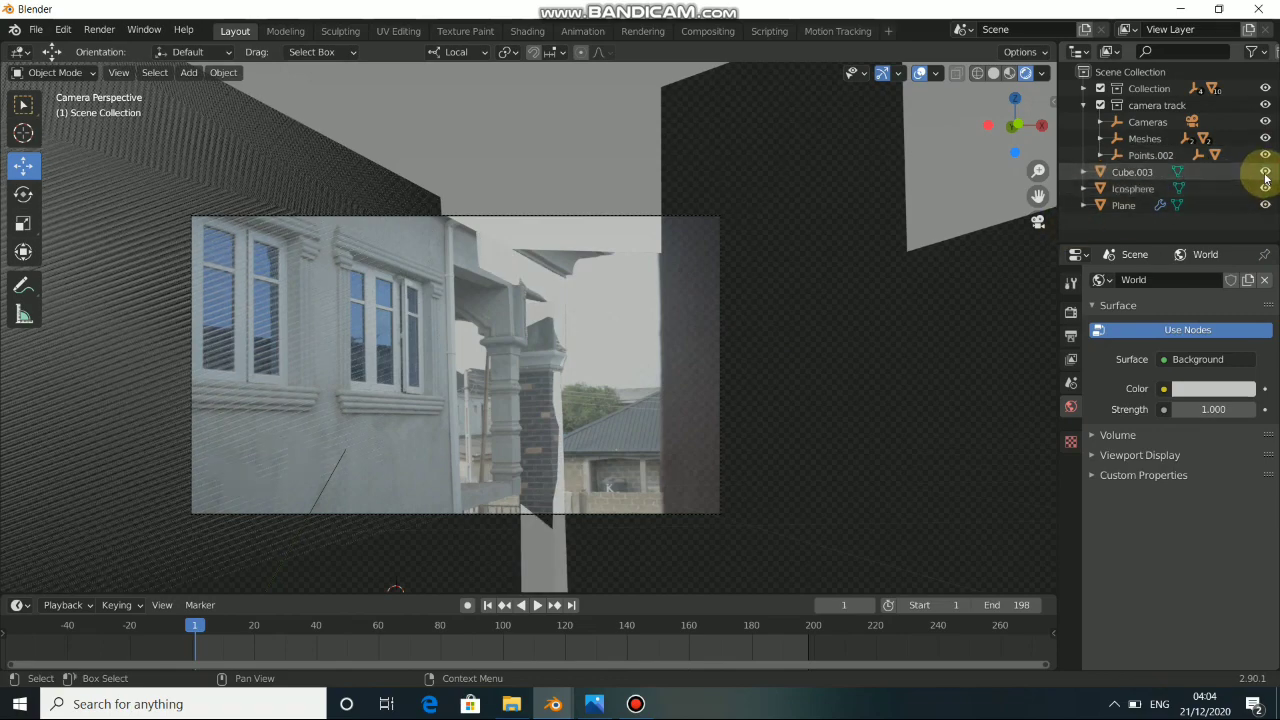
pyautogui.click(1265, 172)
pyautogui.click(1265, 172)
pyautogui.click(1265, 172)
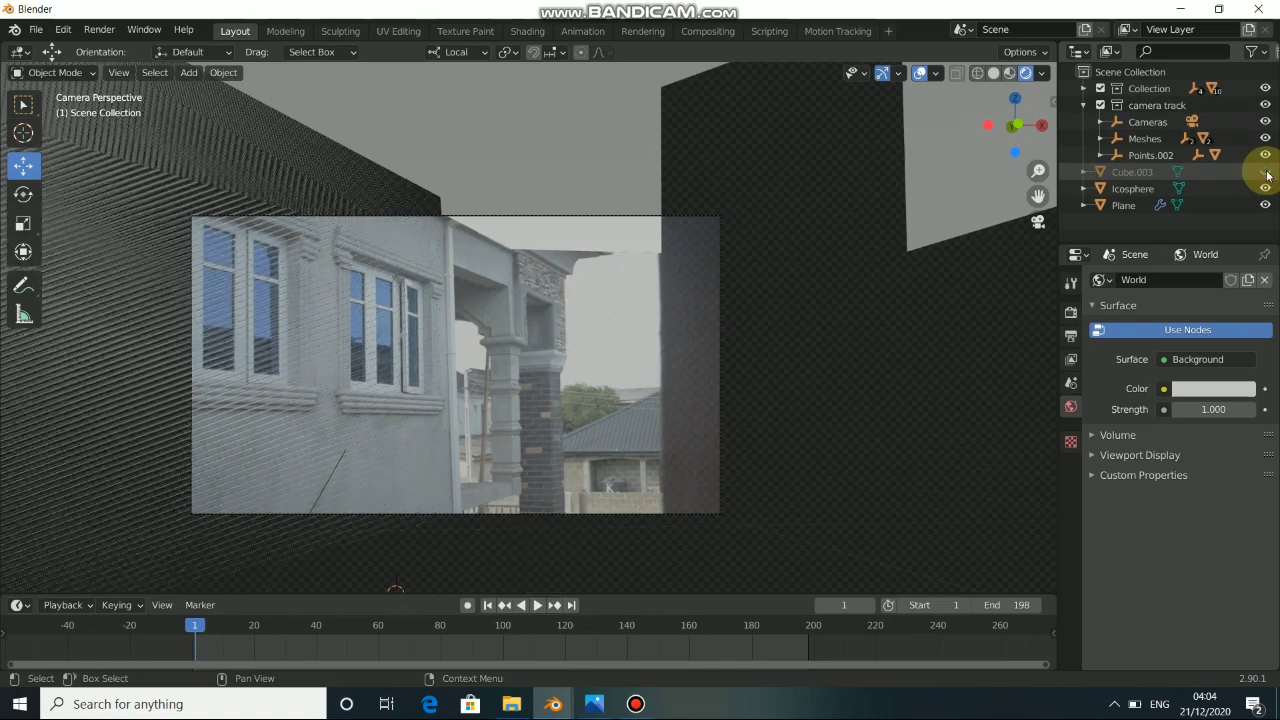
pyautogui.click(1265, 172)
pyautogui.click(1150, 172)
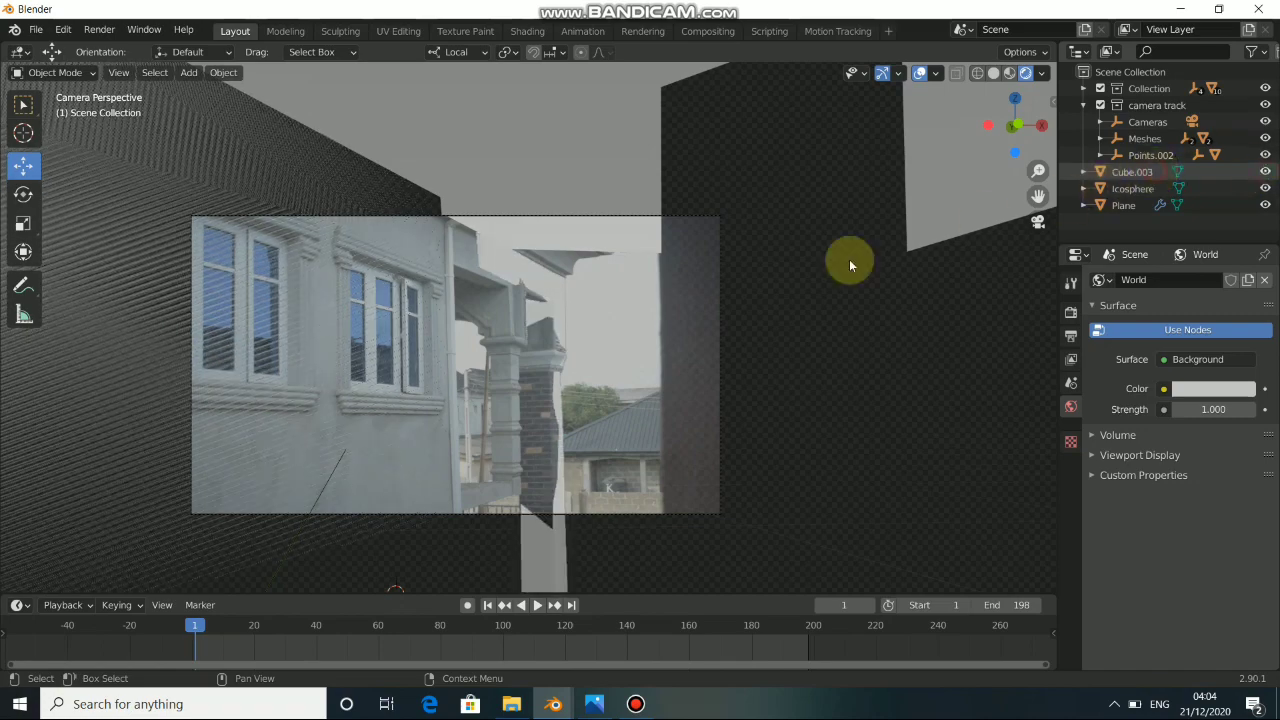
pyautogui.press('x')
pyautogui.click(368, 427)
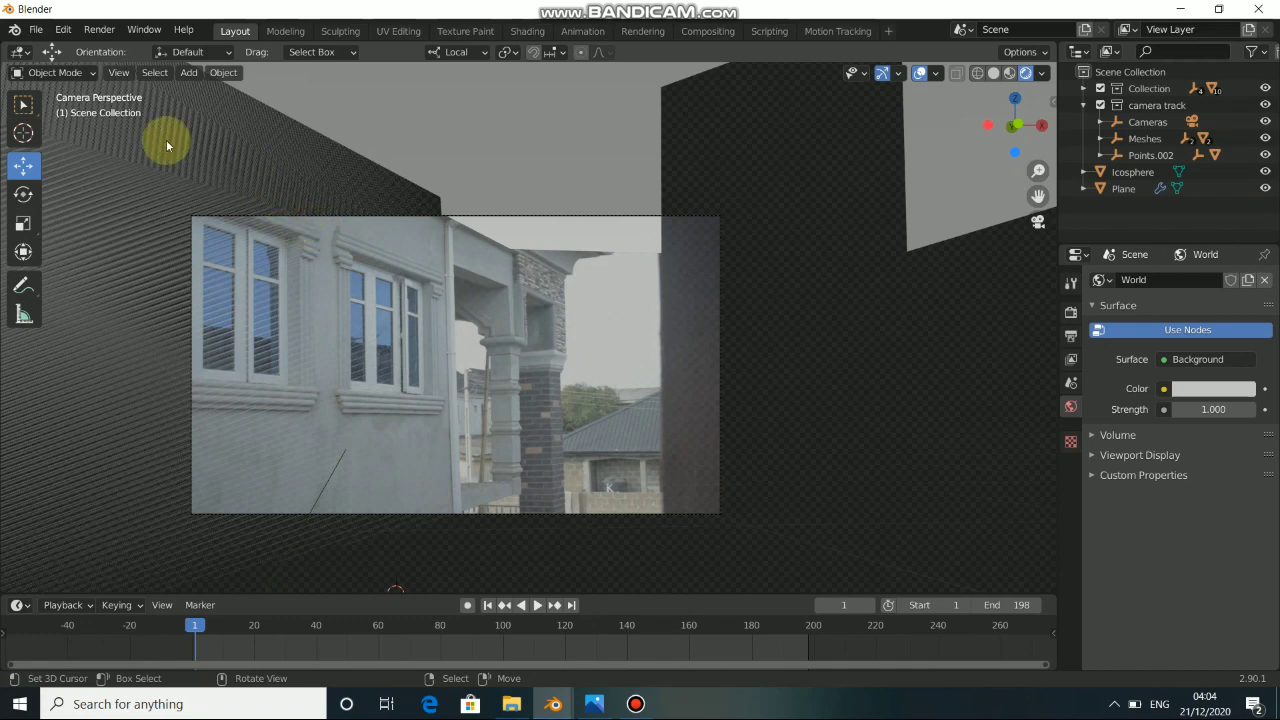
# Render a still of frame 1 to check the holdout geometry, and dismiss the render window
pyautogui.click(99, 29)
pyautogui.click(100, 49)
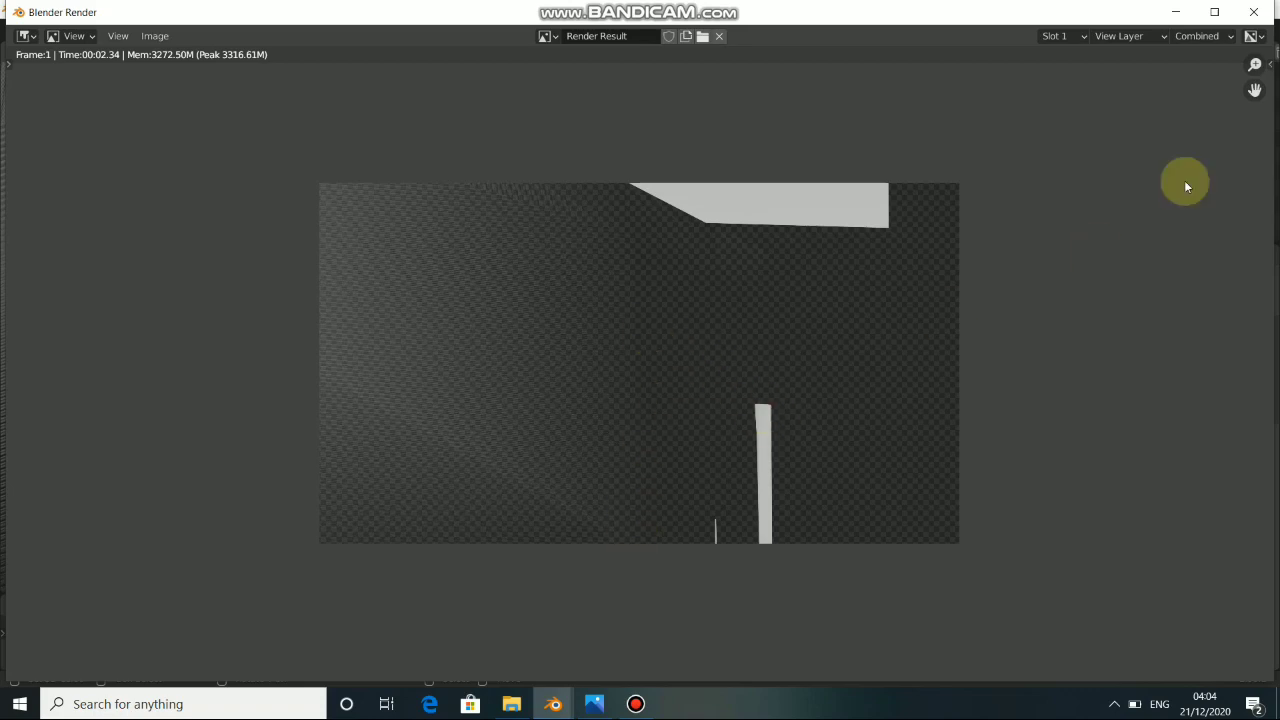
pyautogui.click(1170, 12)
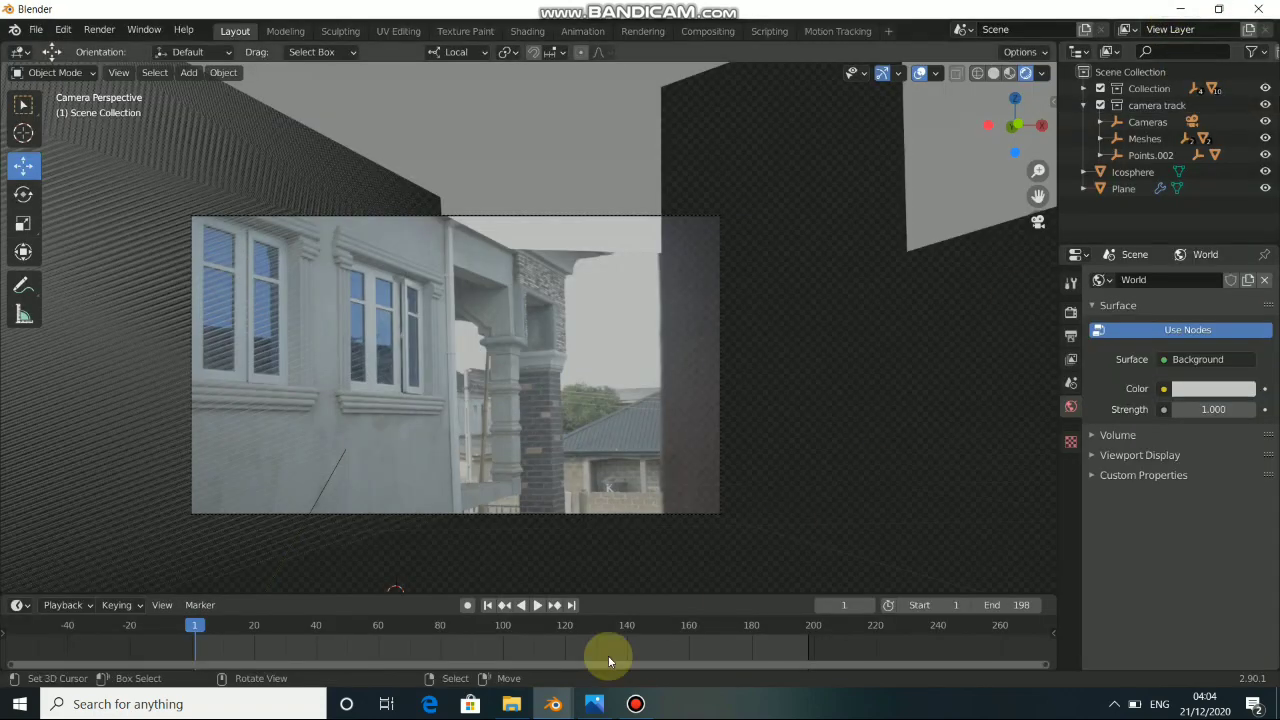
# Advance the timeline to frame 105 and render a still there to check for geometry showing among the raindrops
pyautogui.moveTo(193, 628); pyautogui.dragTo(507, 636)
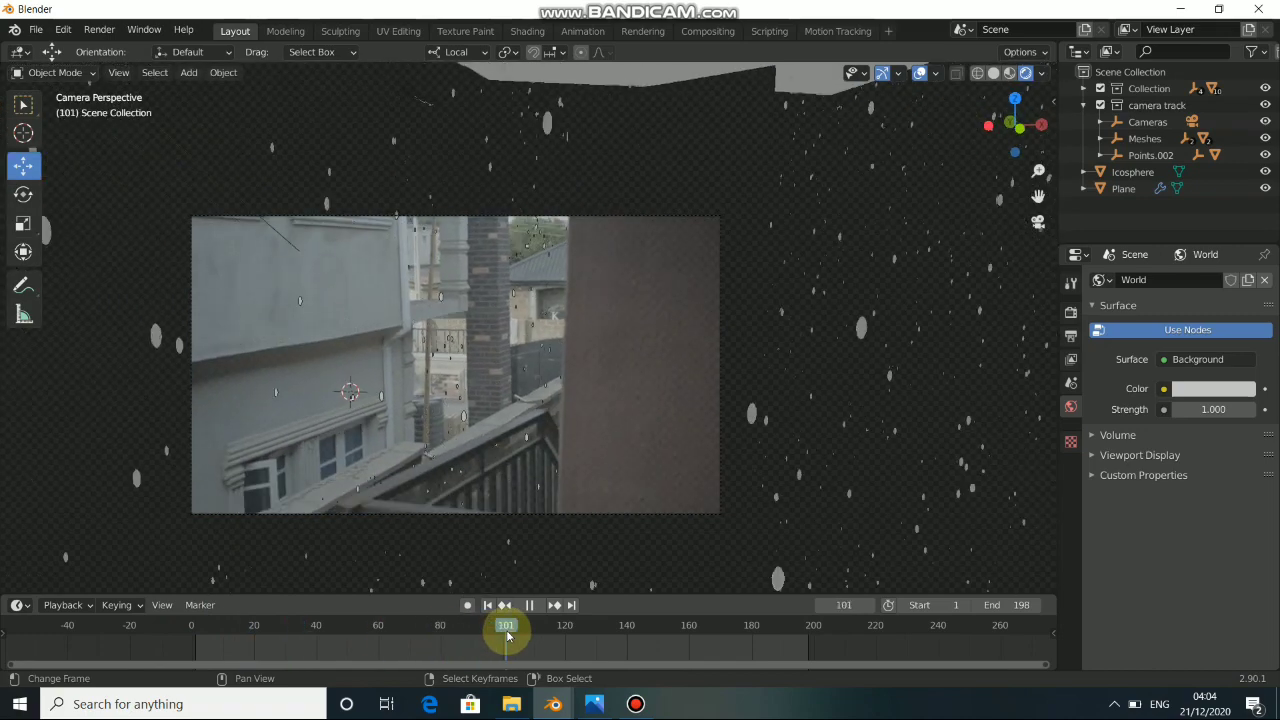
pyautogui.click(529, 605)
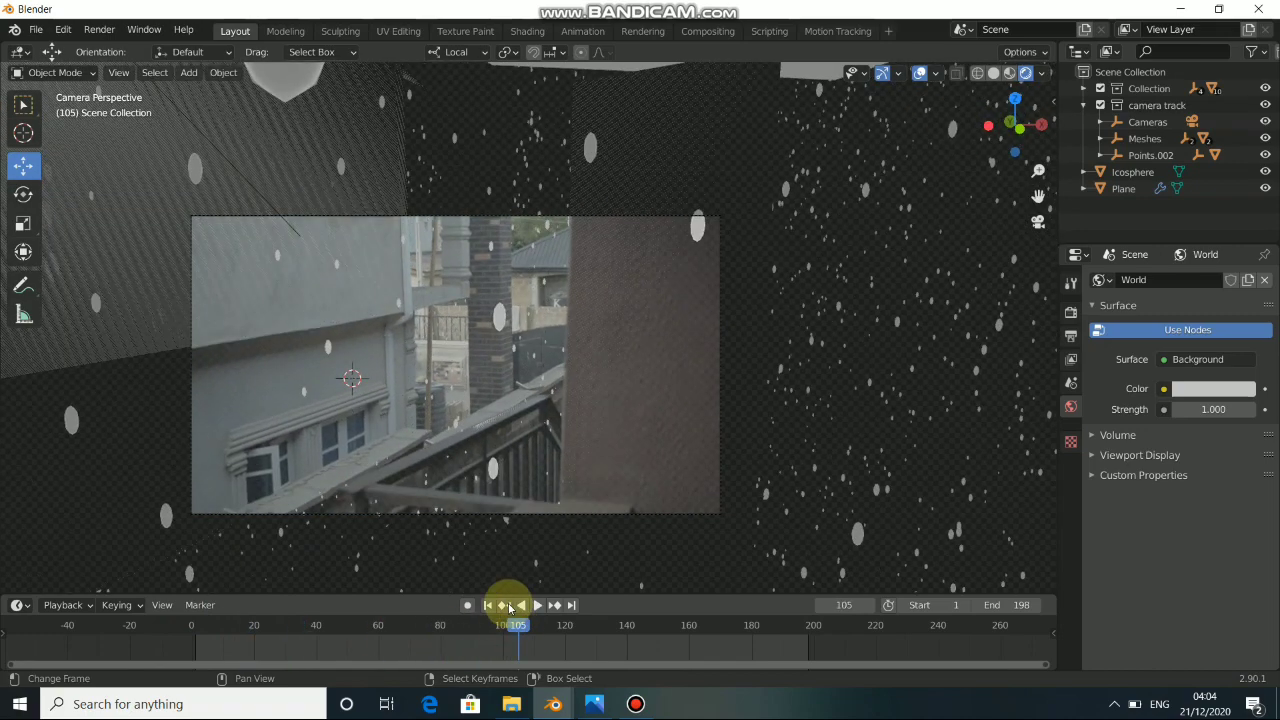
pyautogui.click(99, 30)
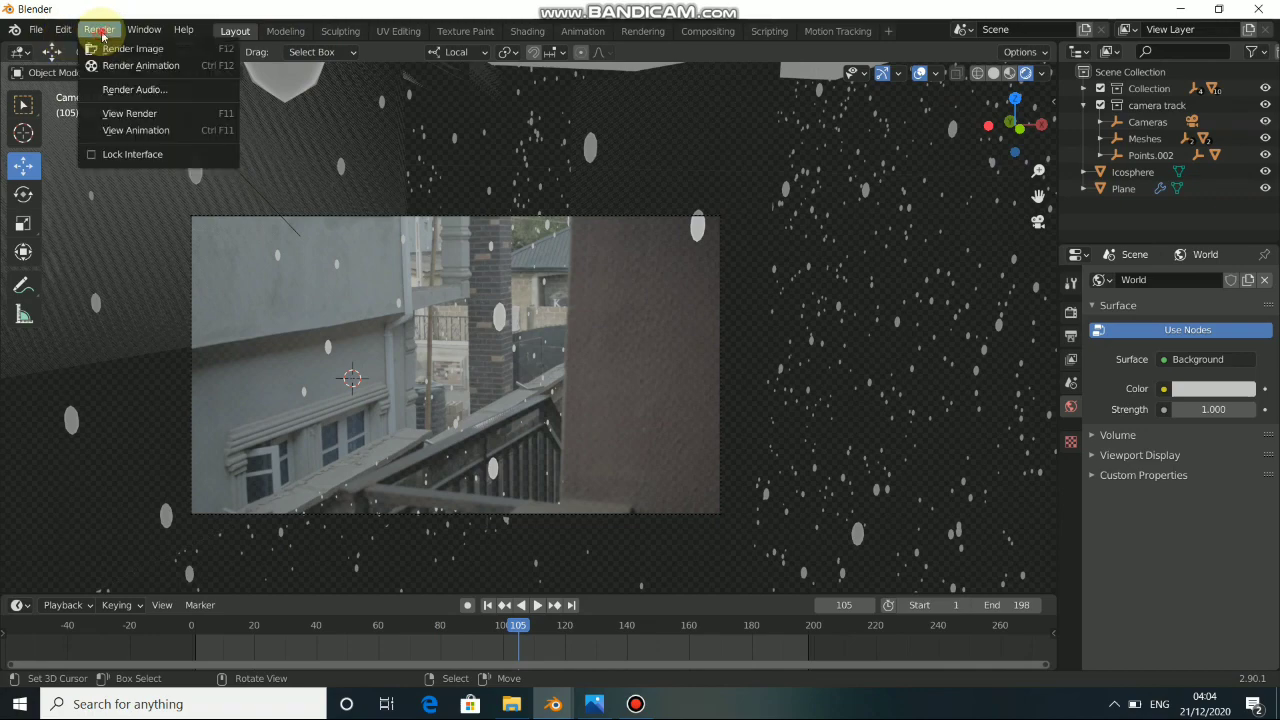
pyautogui.click(125, 46)
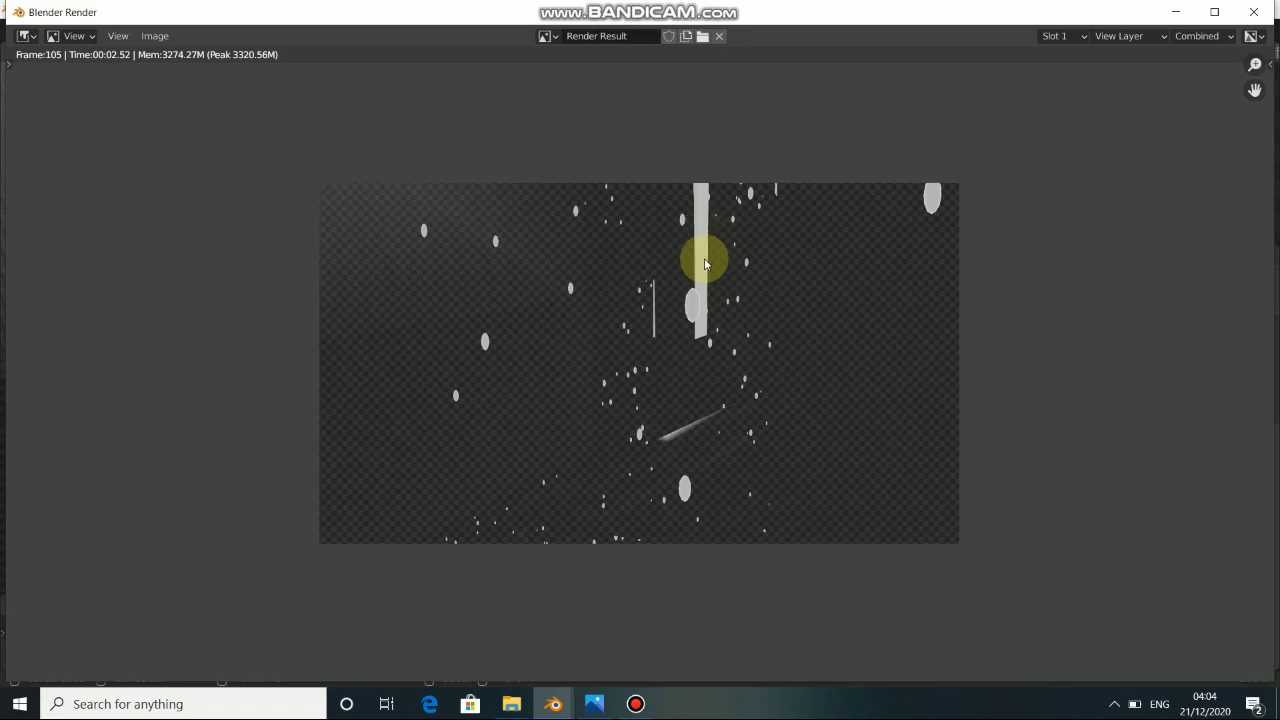
pyautogui.click(1180, 12)
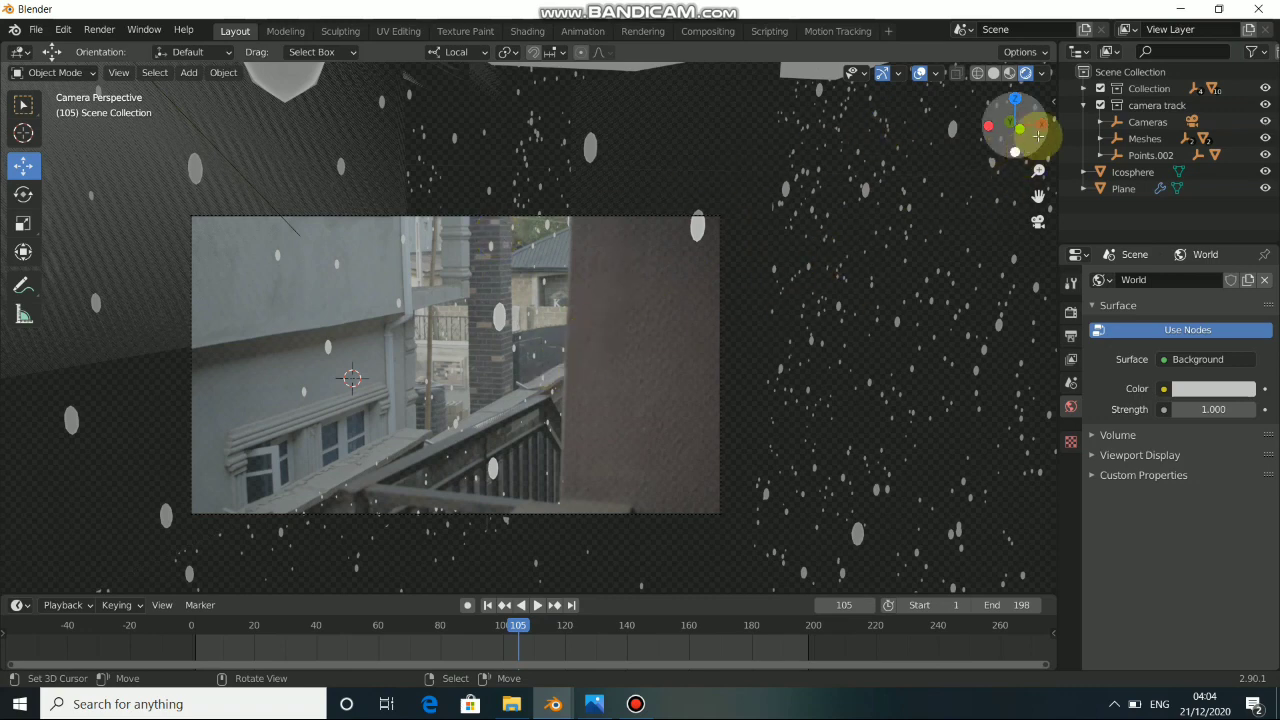
# Delete the white tracked mesh object0.001 beside the brick pillar in the camera view
pyautogui.click(572, 293)
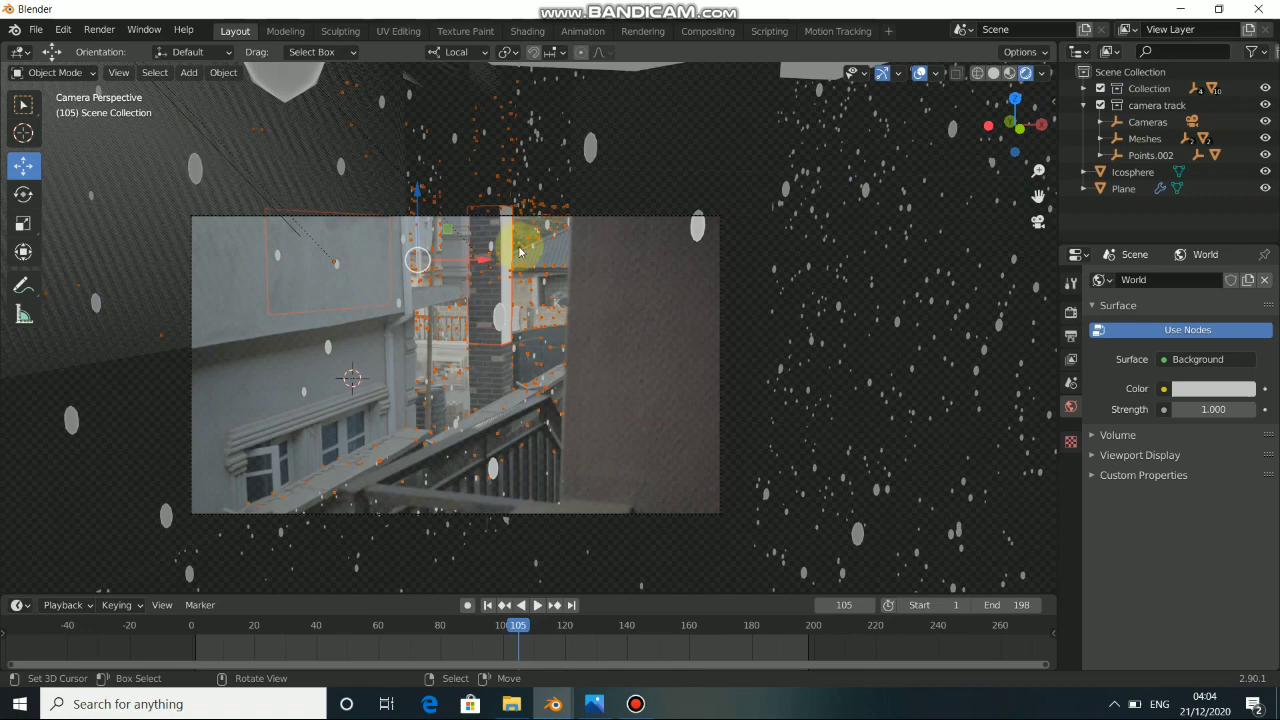
pyautogui.rightClick(504, 242)
pyautogui.press('x')
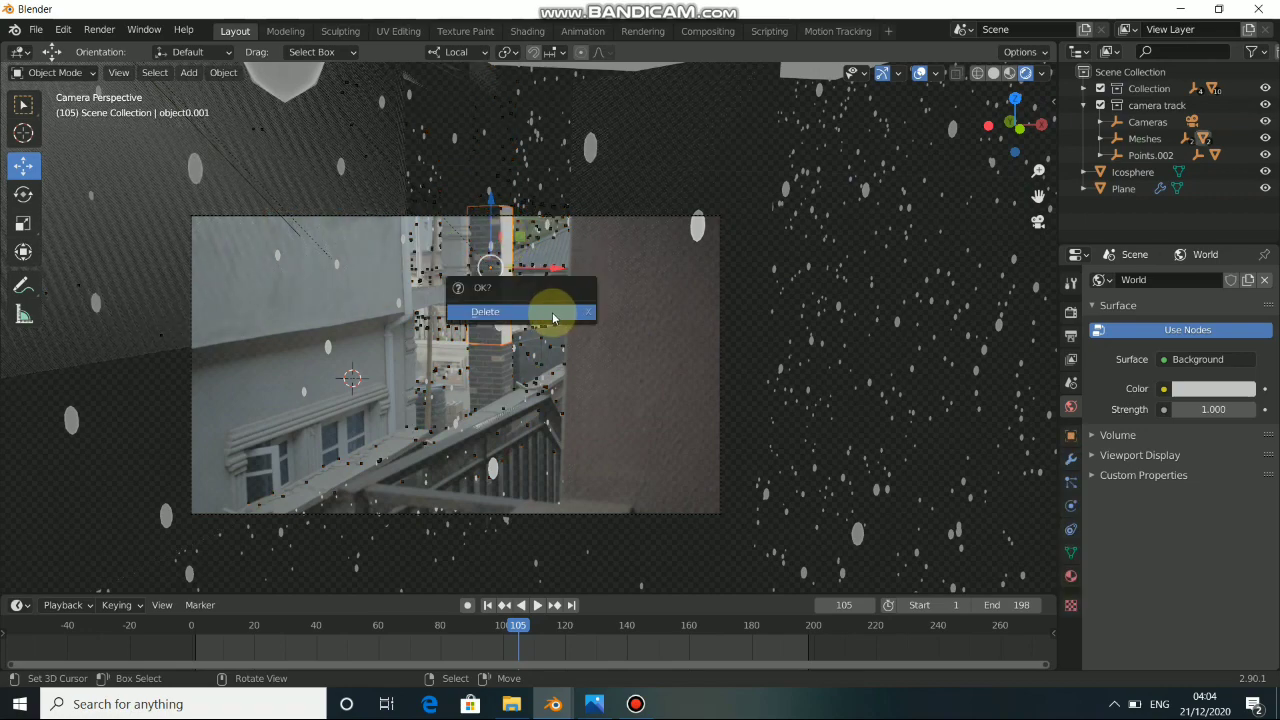
pyautogui.click(552, 310)
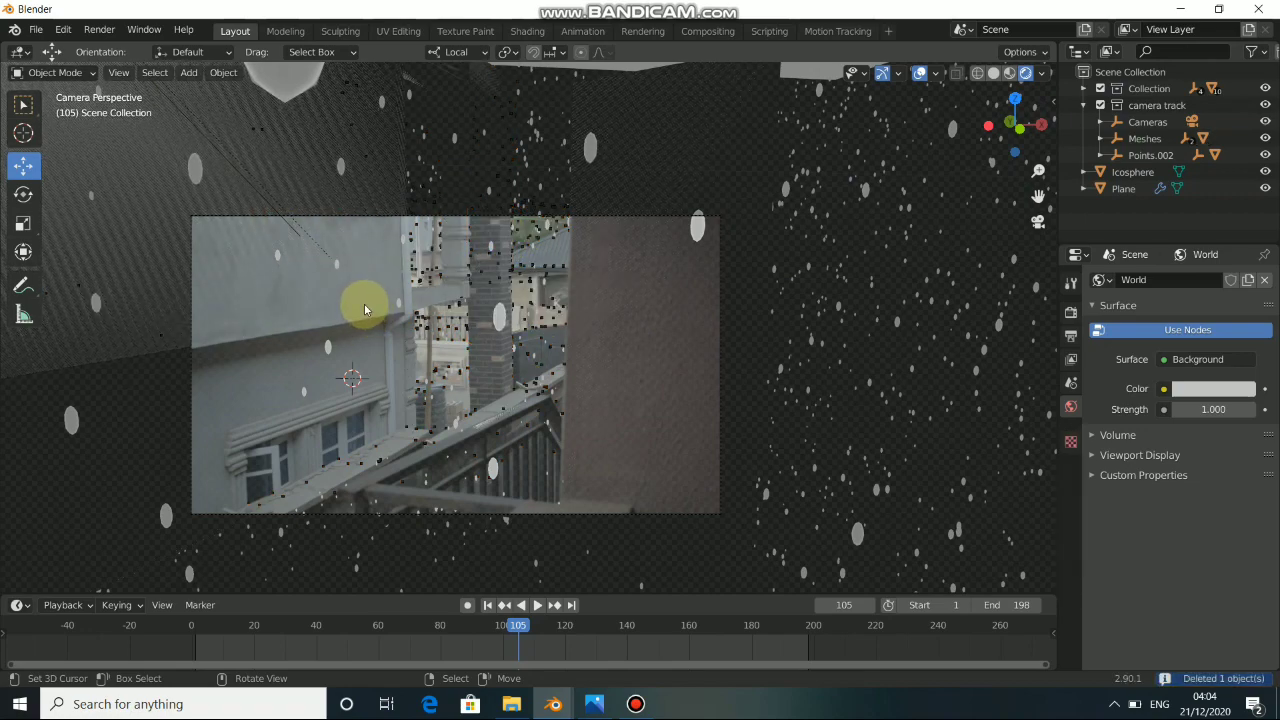
# Render frame 105 again to check the image without the pillar mesh, and dismiss the render window
pyautogui.click(108, 30)
pyautogui.click(125, 48)
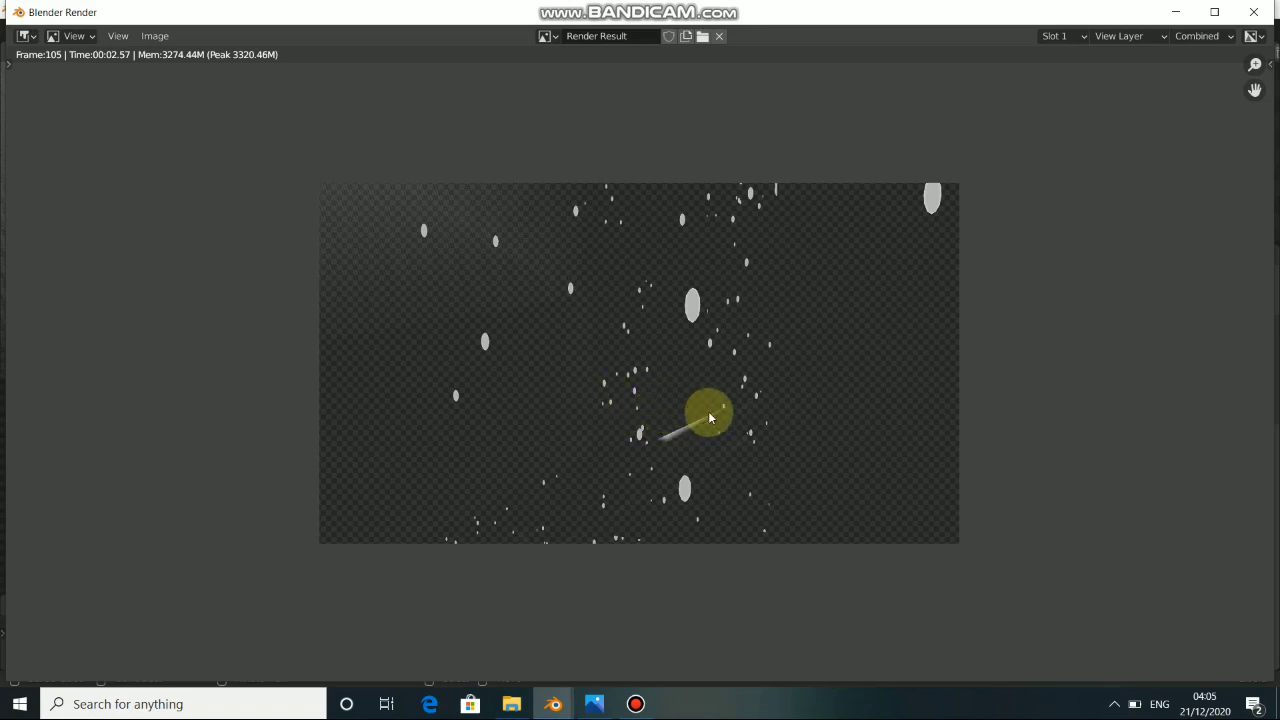
pyautogui.click(1176, 12)
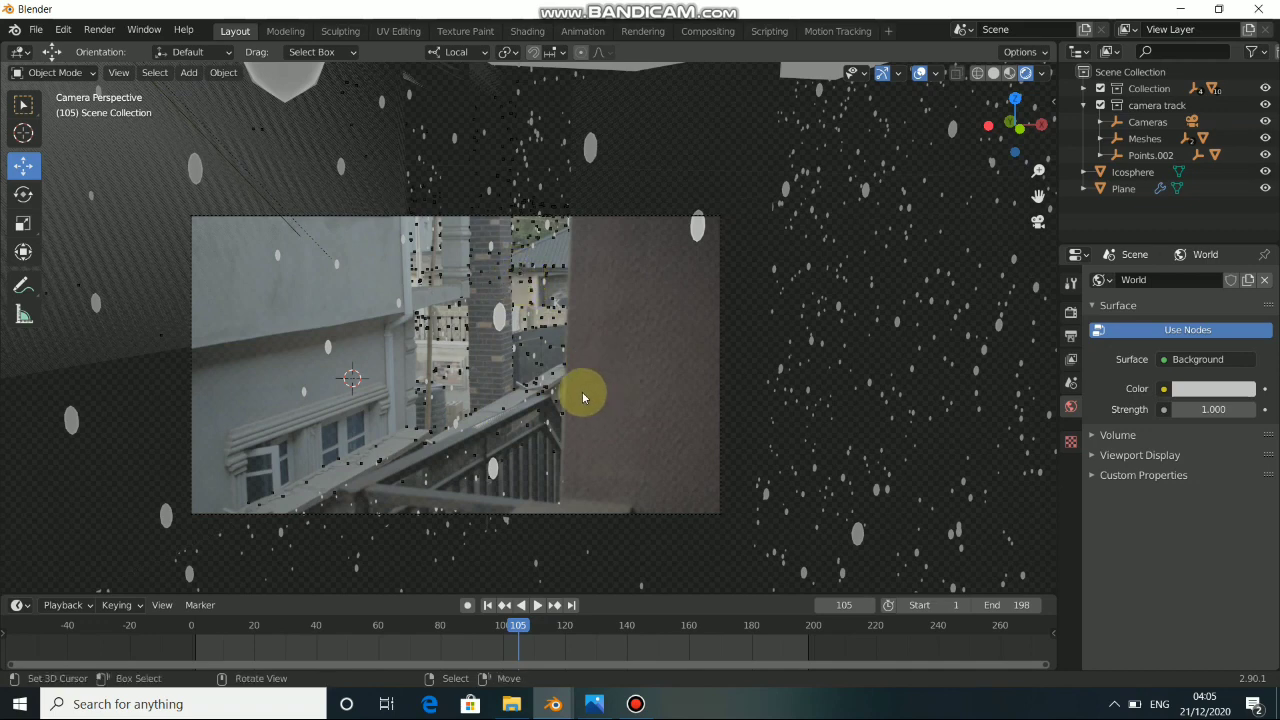
# Delete the remaining white upright tracked mesh outside the camera view, and return to the camera perspective
pyautogui.click(439, 333)
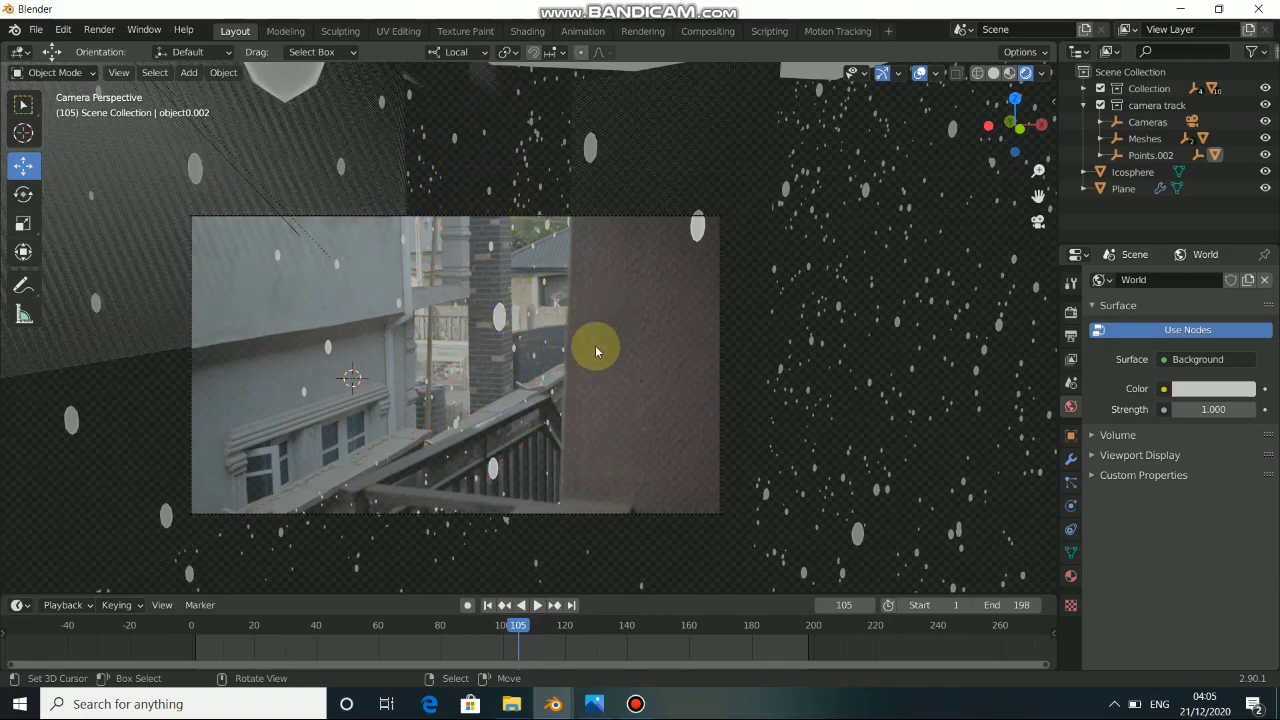
pyautogui.moveTo(594, 346); pyautogui.dragTo(779, 252, button='middle')
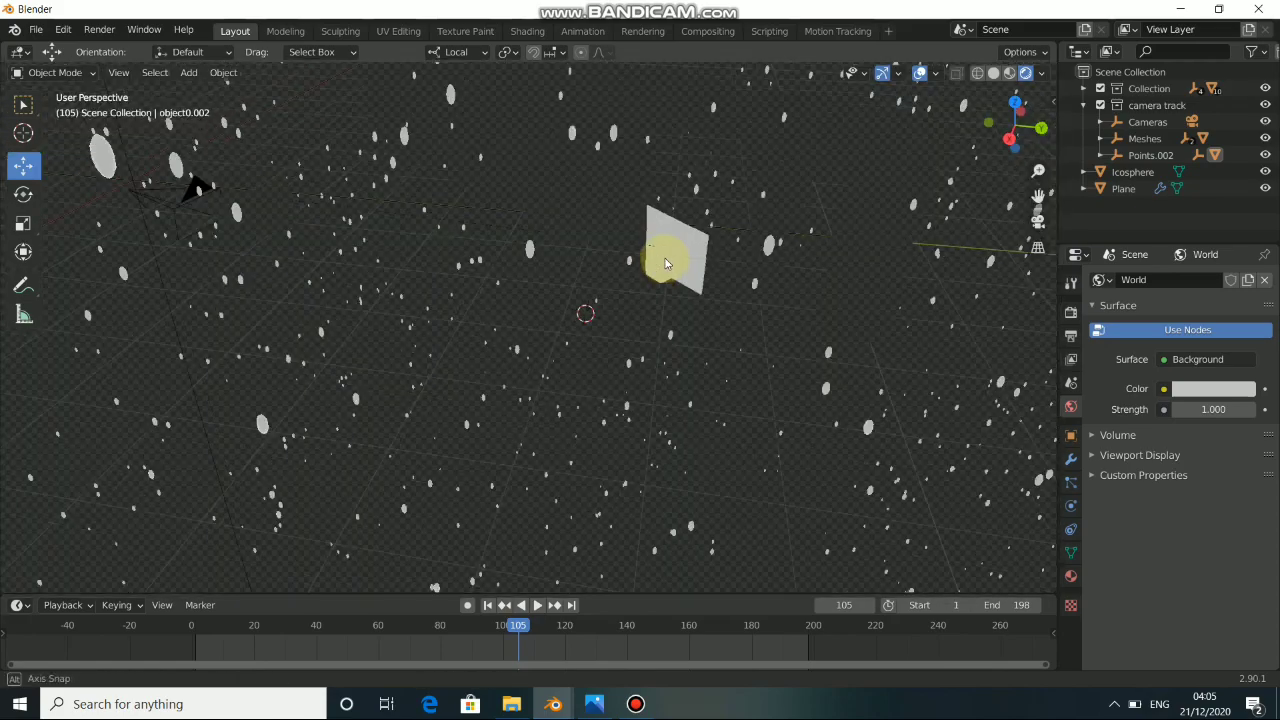
pyautogui.click(666, 294)
pyautogui.press('x')
pyautogui.click(556, 317)
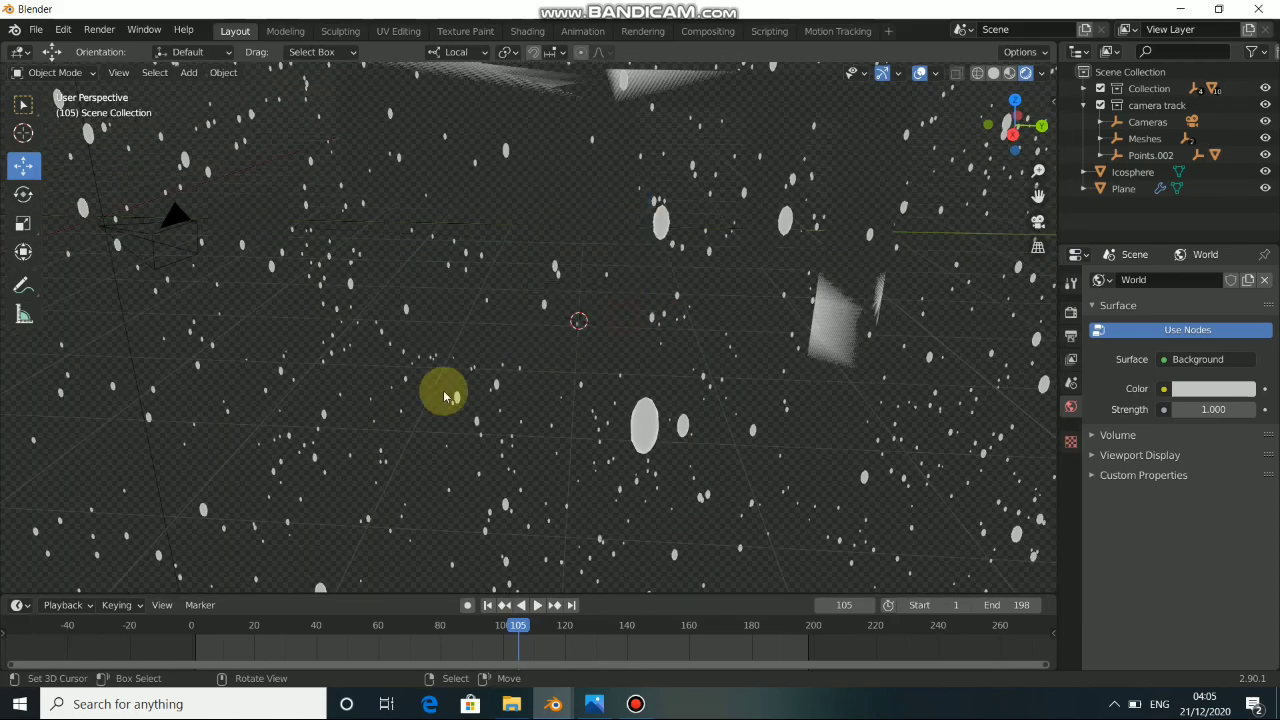
pyautogui.moveTo(449, 389); pyautogui.dragTo(505, 348, button='middle')
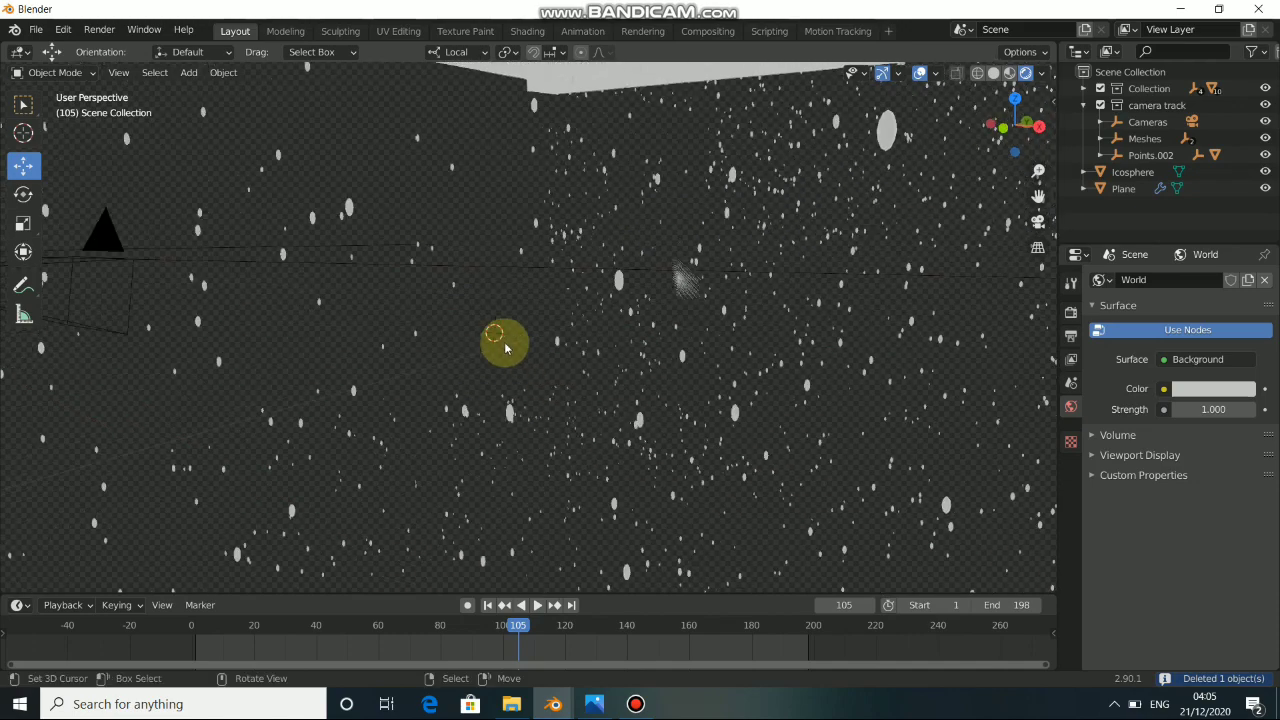
pyautogui.press('KP_0')
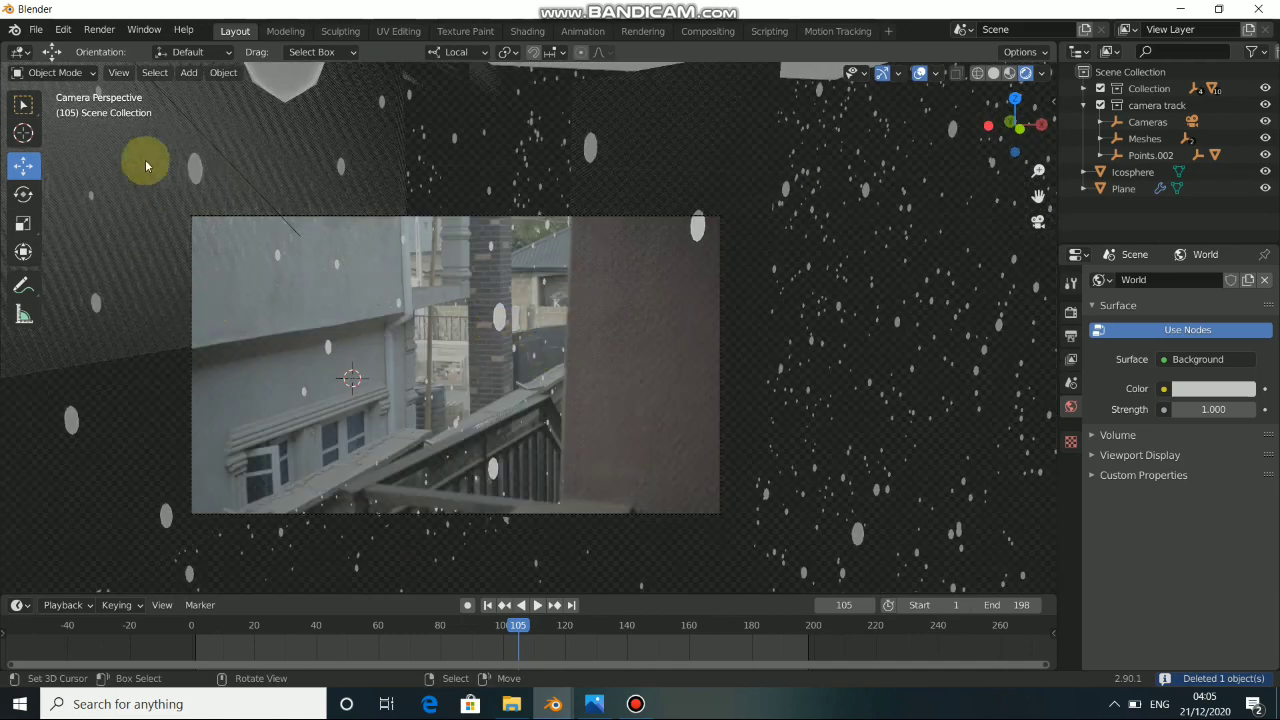
# Render frame 105 once more to look for leftover geometry, and check the outline of the railing mesh Cube_002.001
pyautogui.click(99, 29)
pyautogui.click(112, 47)
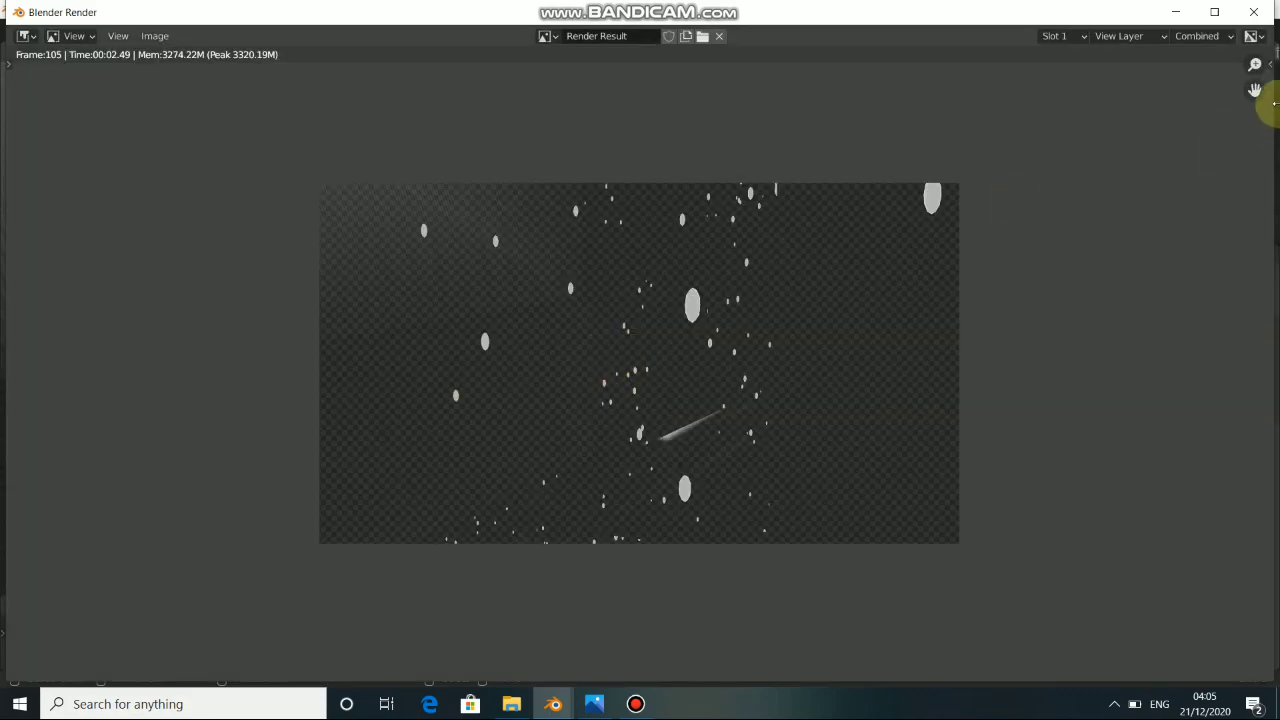
pyautogui.click(1176, 12)
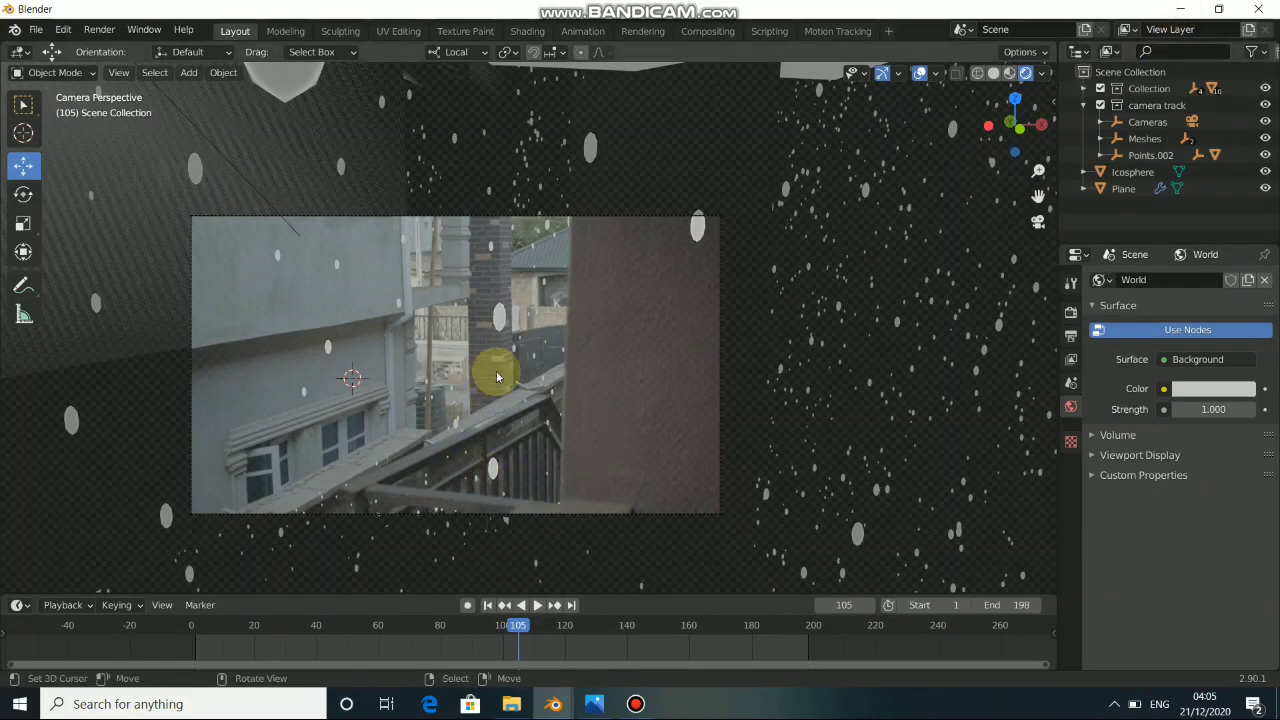
pyautogui.click(491, 425)
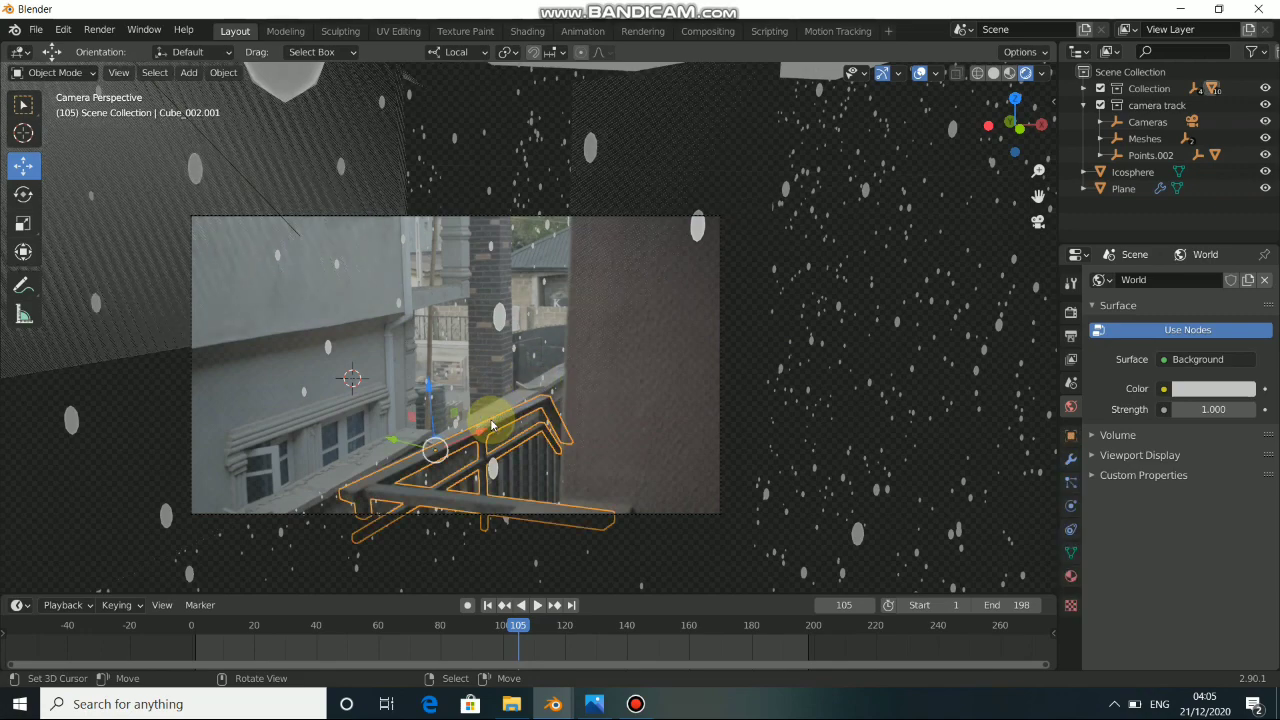
pyautogui.hotkey('alt', 'a')
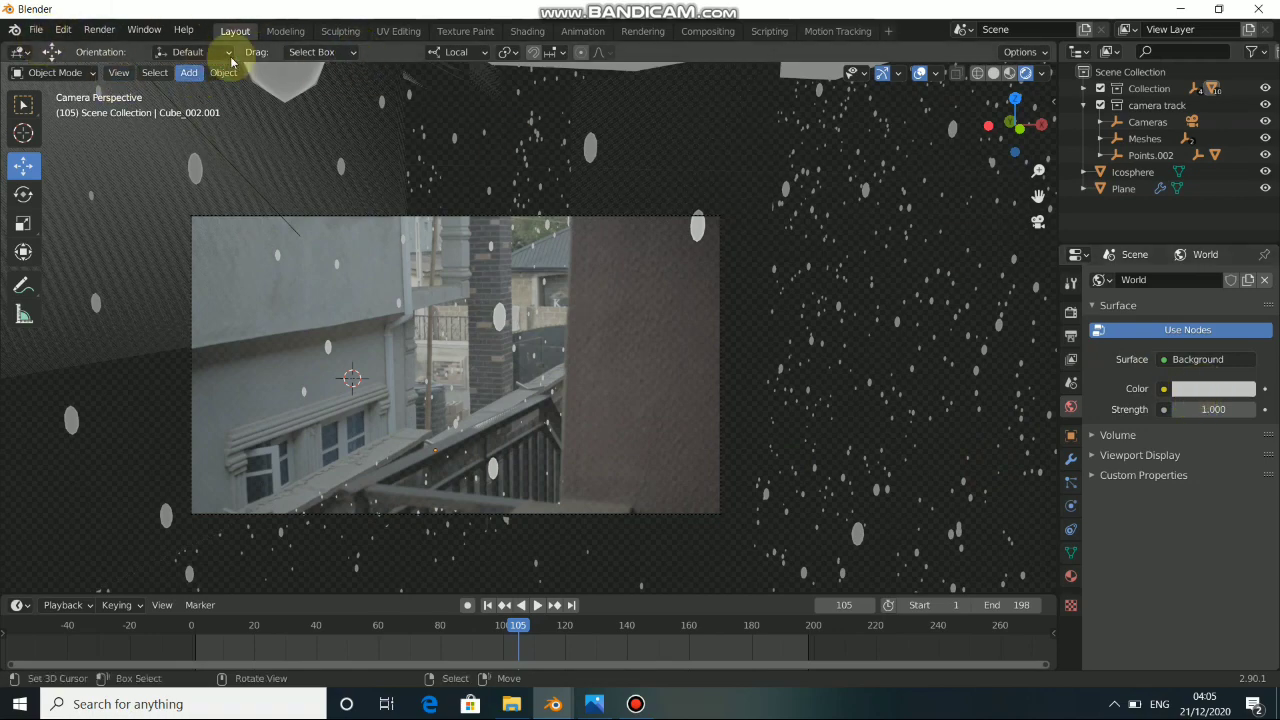
# Enable nodes in the Compositing workspace and space the Render Layers and Composite nodes far apart
pyautogui.click(706, 31)
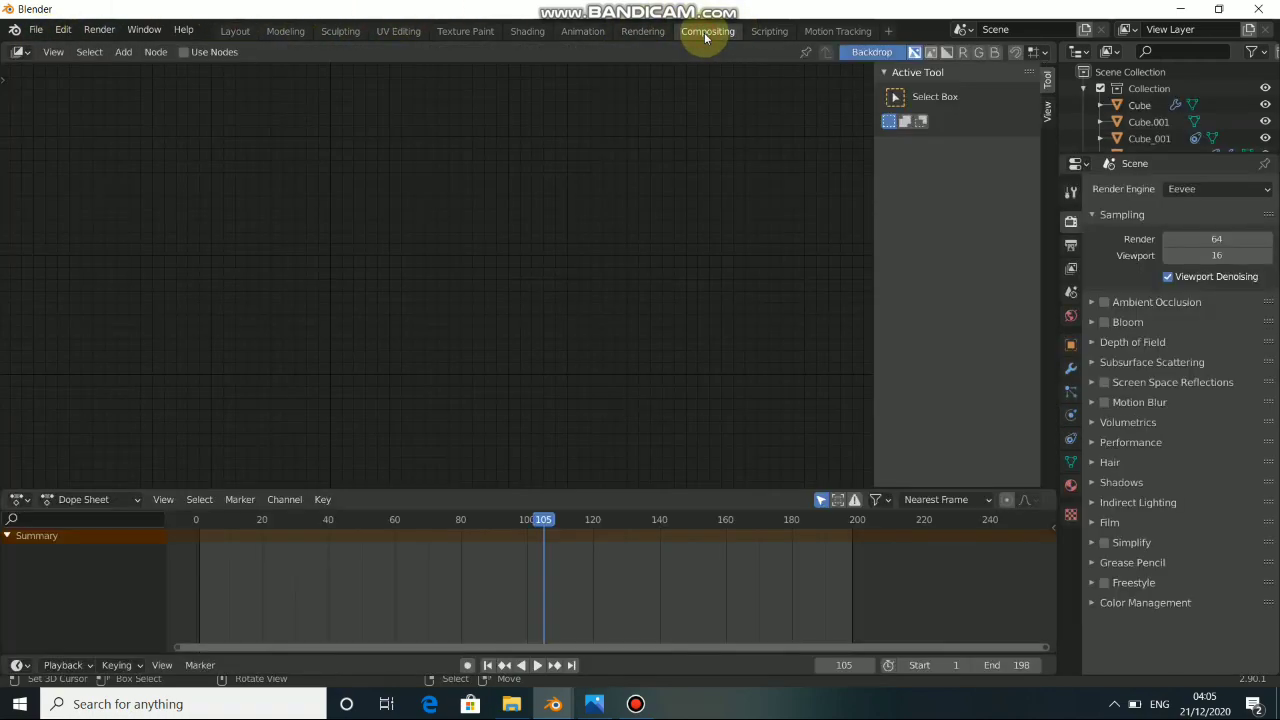
pyautogui.click(183, 52)
pyautogui.press('n')
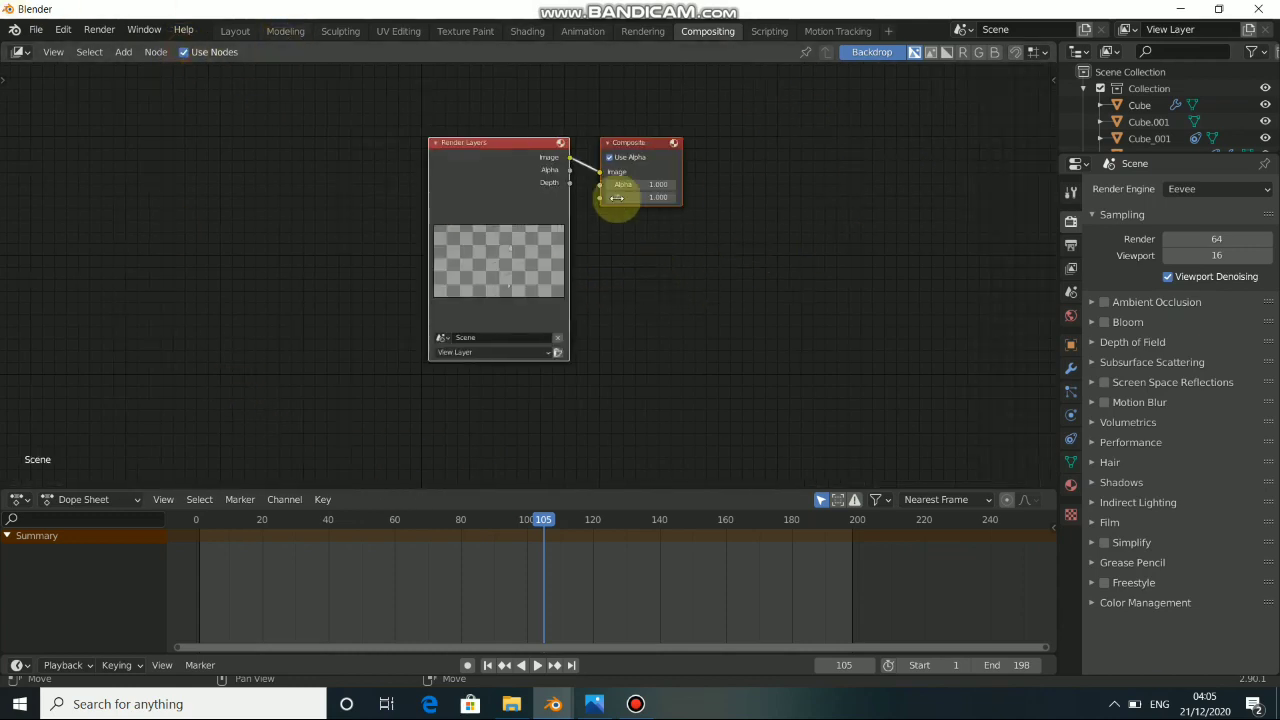
pyautogui.moveTo(443, 157); pyautogui.dragTo(156, 262)
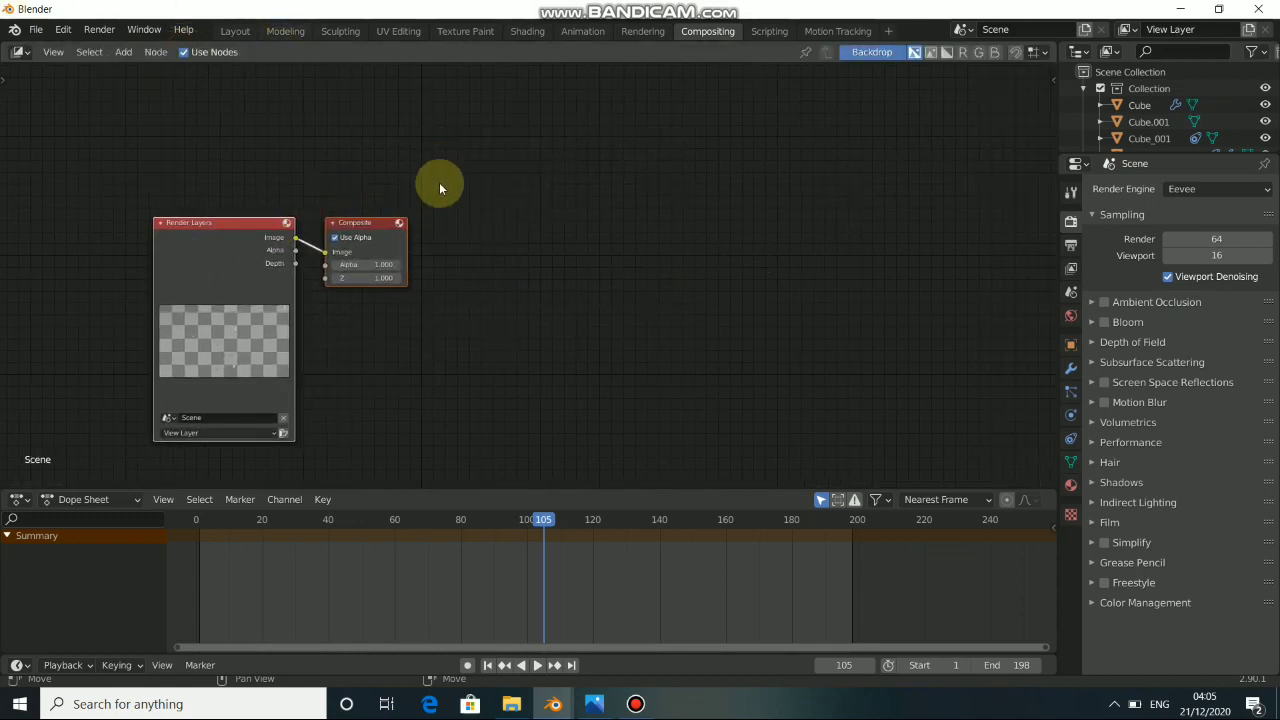
pyautogui.moveTo(393, 232); pyautogui.dragTo(814, 223)
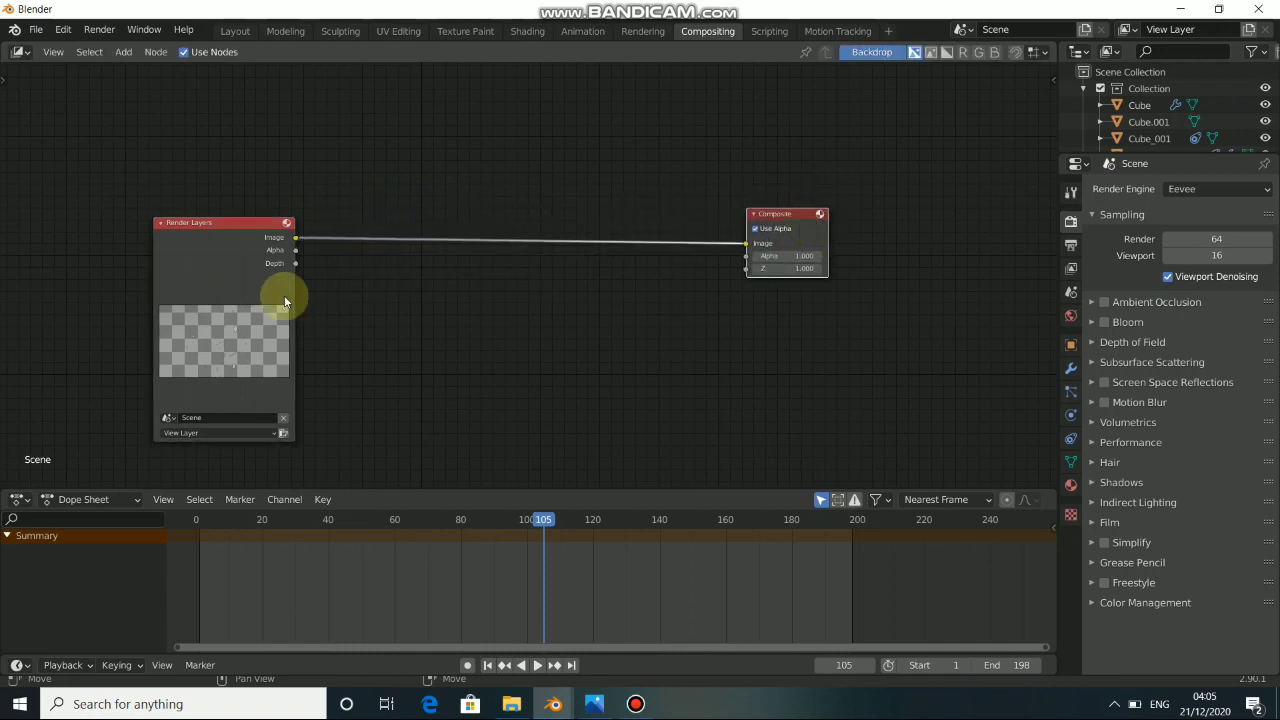
pyautogui.moveTo(224, 274); pyautogui.dragTo(282, 272)
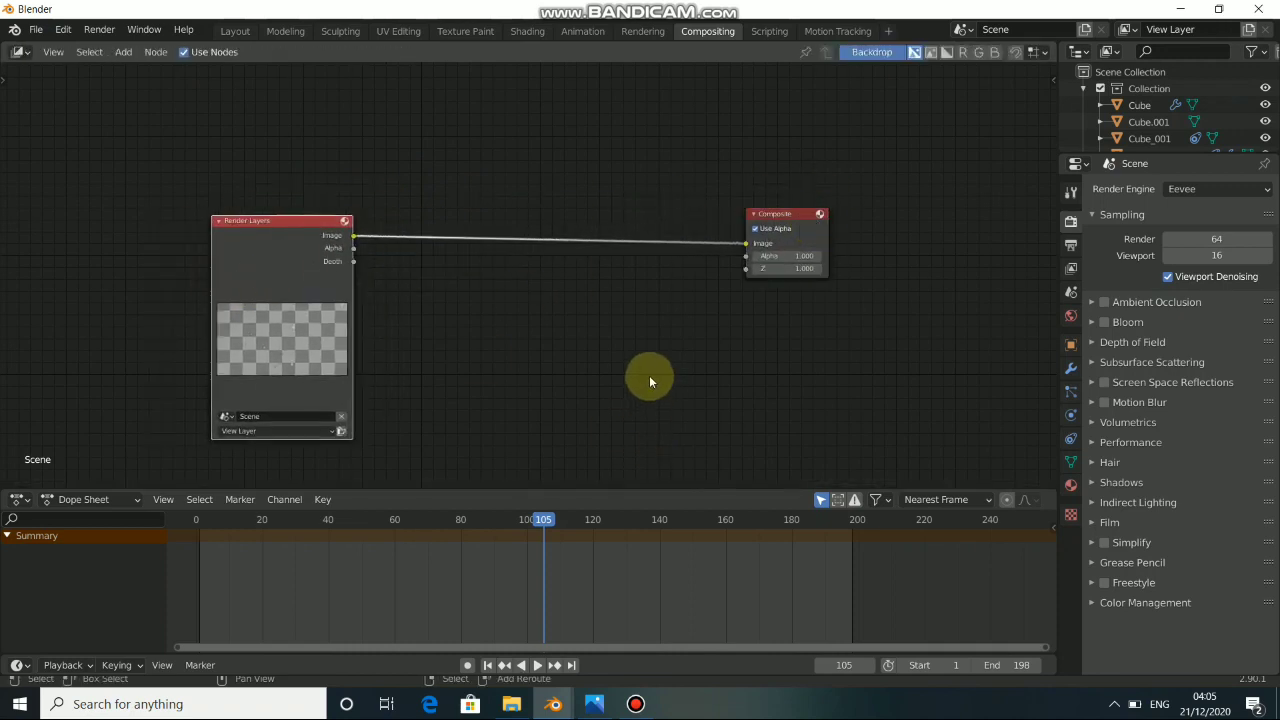
# Add a Viewer output node directly below the Composite node
pyautogui.hotkey('shift', 'a')
pyautogui.moveTo(621, 414)
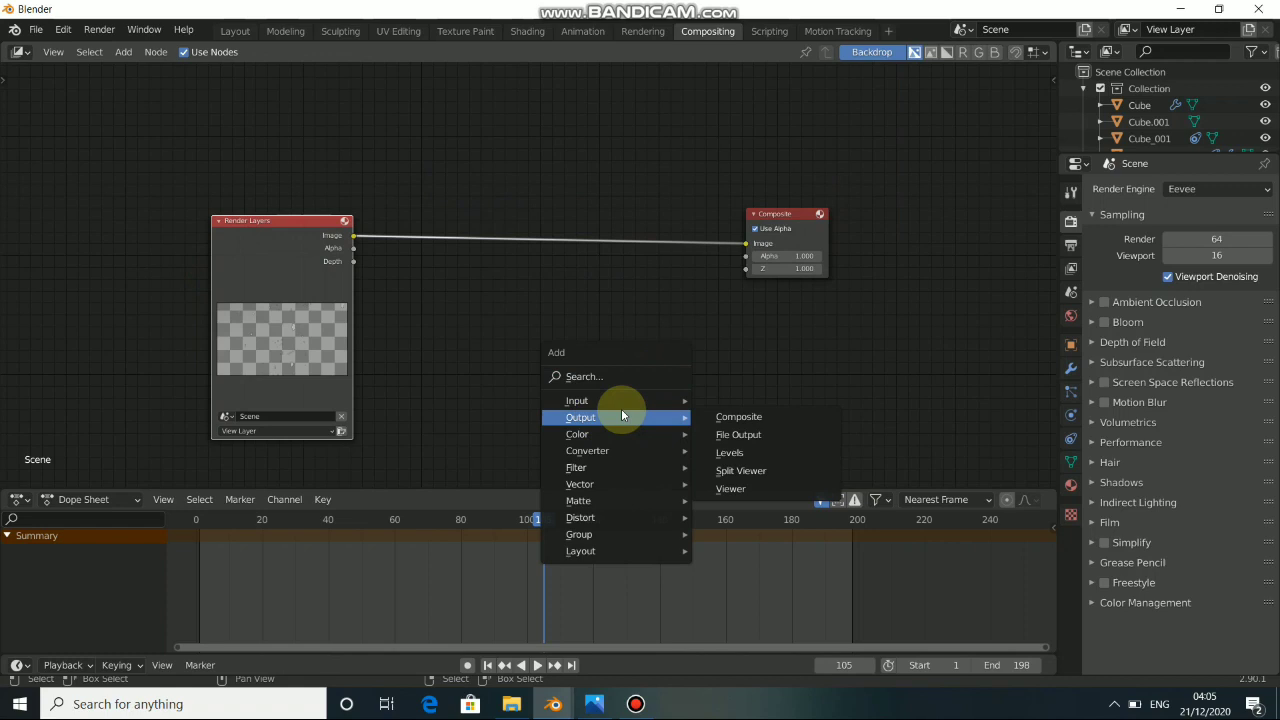
pyautogui.click(762, 470)
pyautogui.click(750, 295)
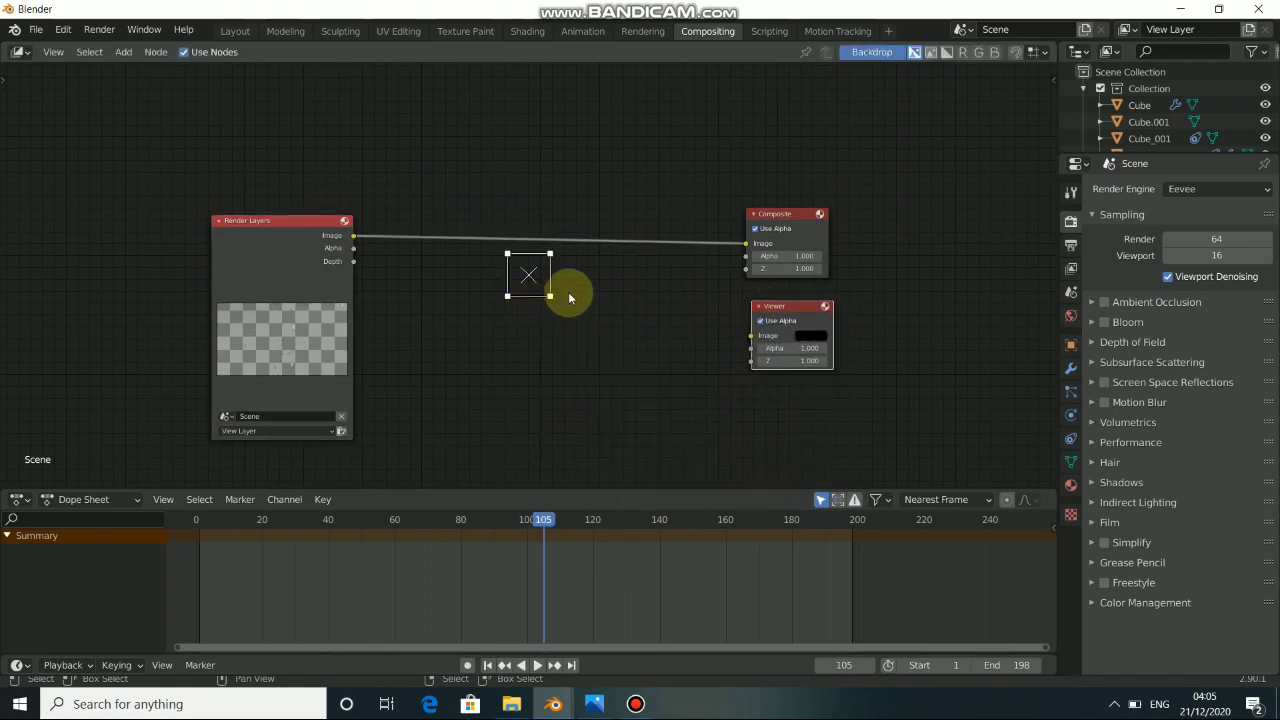
# Insert an Alpha Over node into the link between the Render Layers and Composite nodes
pyautogui.hotkey('shift', 'a')
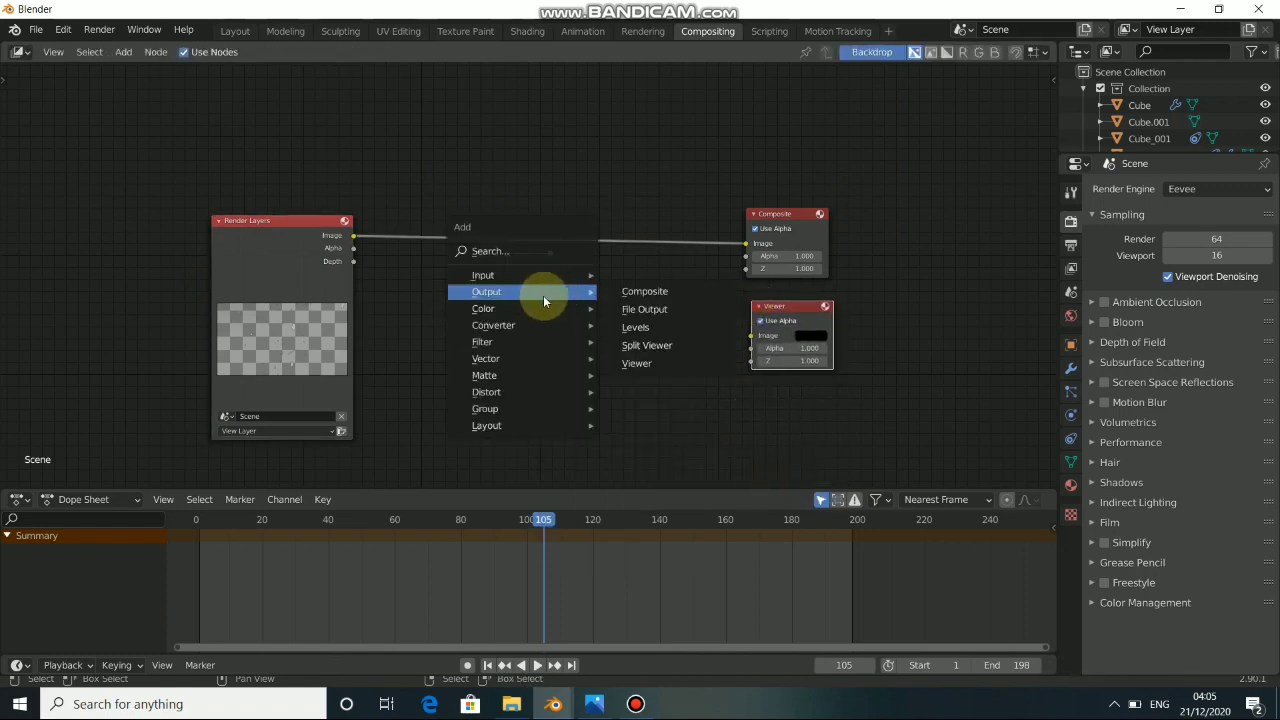
pyautogui.moveTo(604, 306)
pyautogui.click(661, 307)
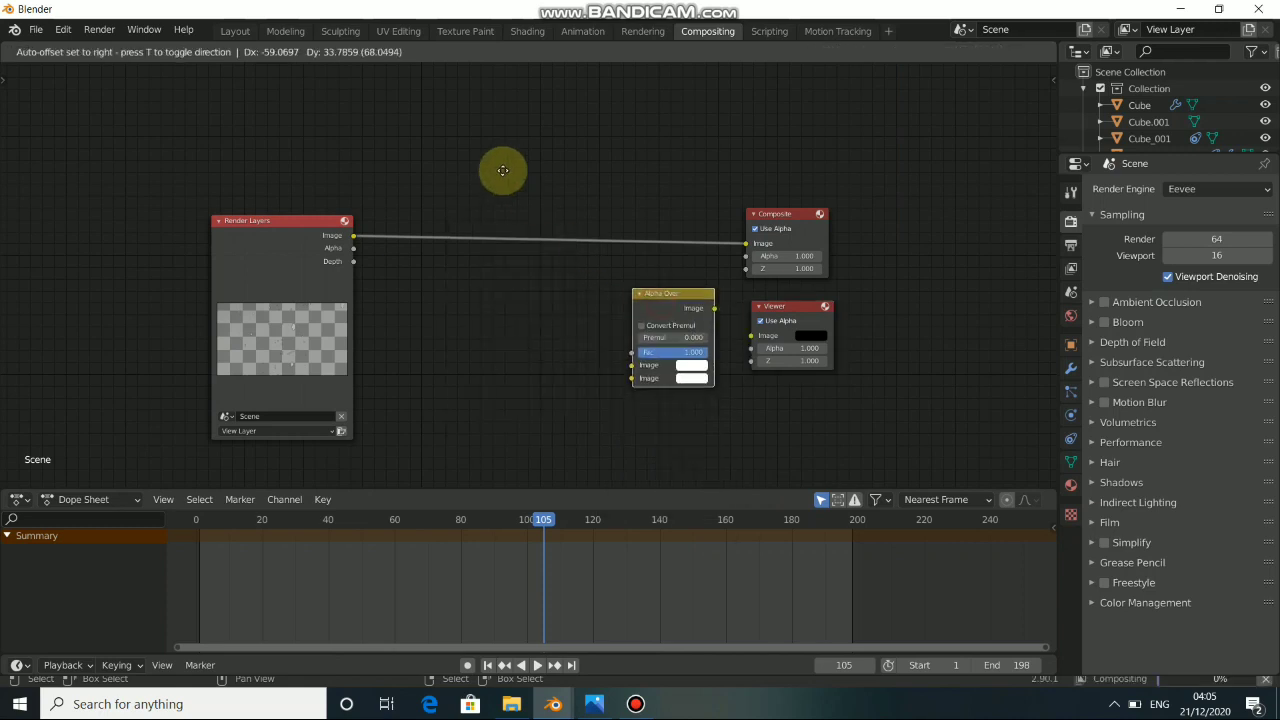
pyautogui.click(609, 285)
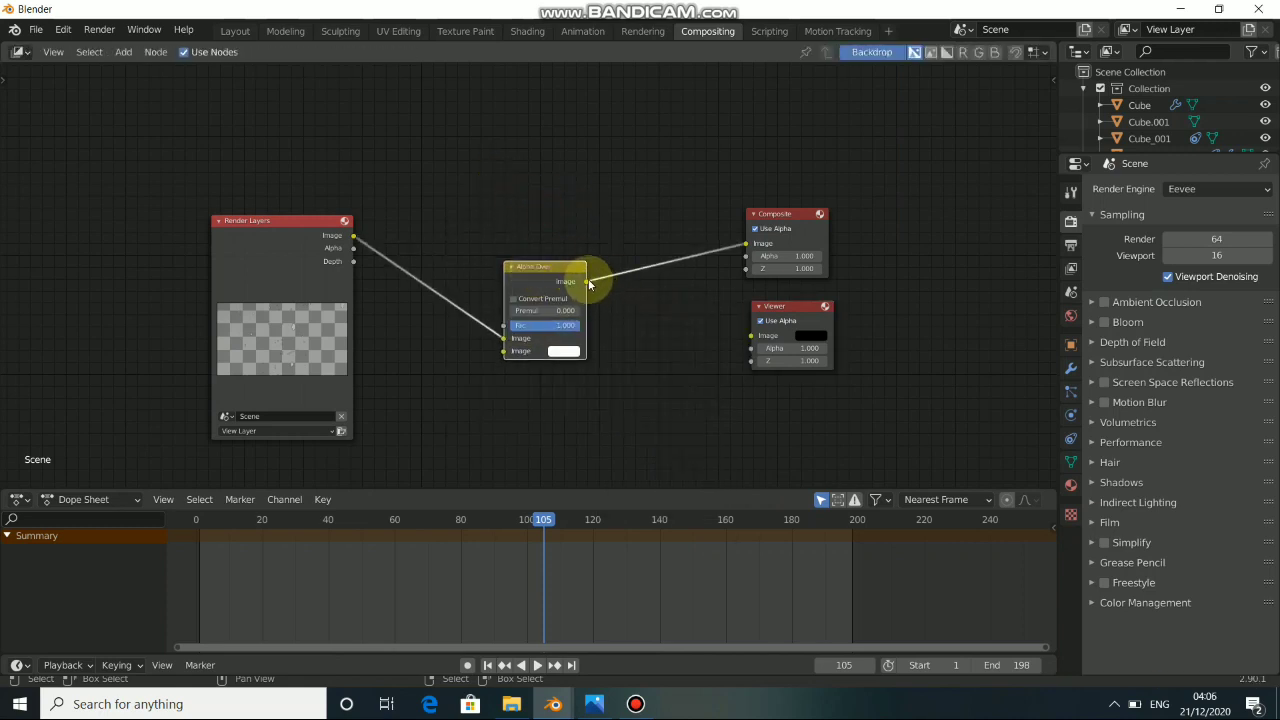
# Connect the Alpha Over node's image output to the Viewer node and shrink the backdrop image
pyautogui.moveTo(641, 298); pyautogui.dragTo(752, 339)
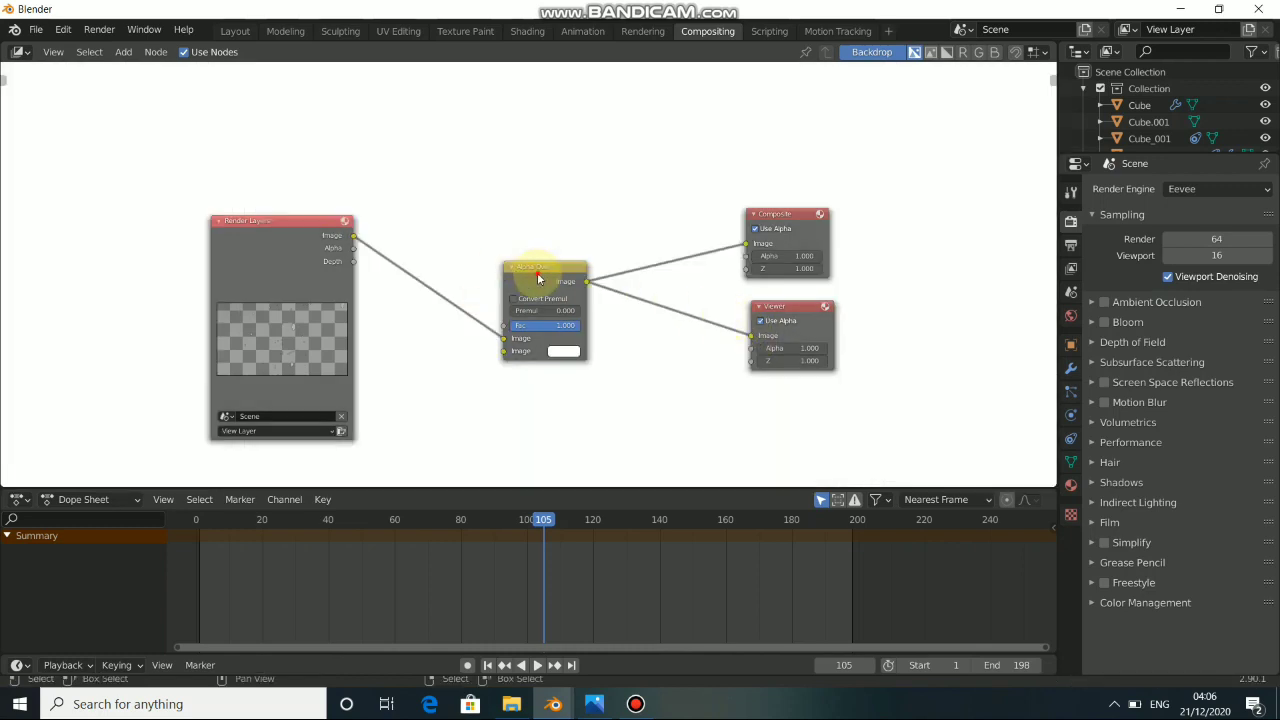
pyautogui.moveTo(537, 272); pyautogui.dragTo(549, 273)
pyautogui.press('v')
pyautogui.press('v')
pyautogui.press('v')
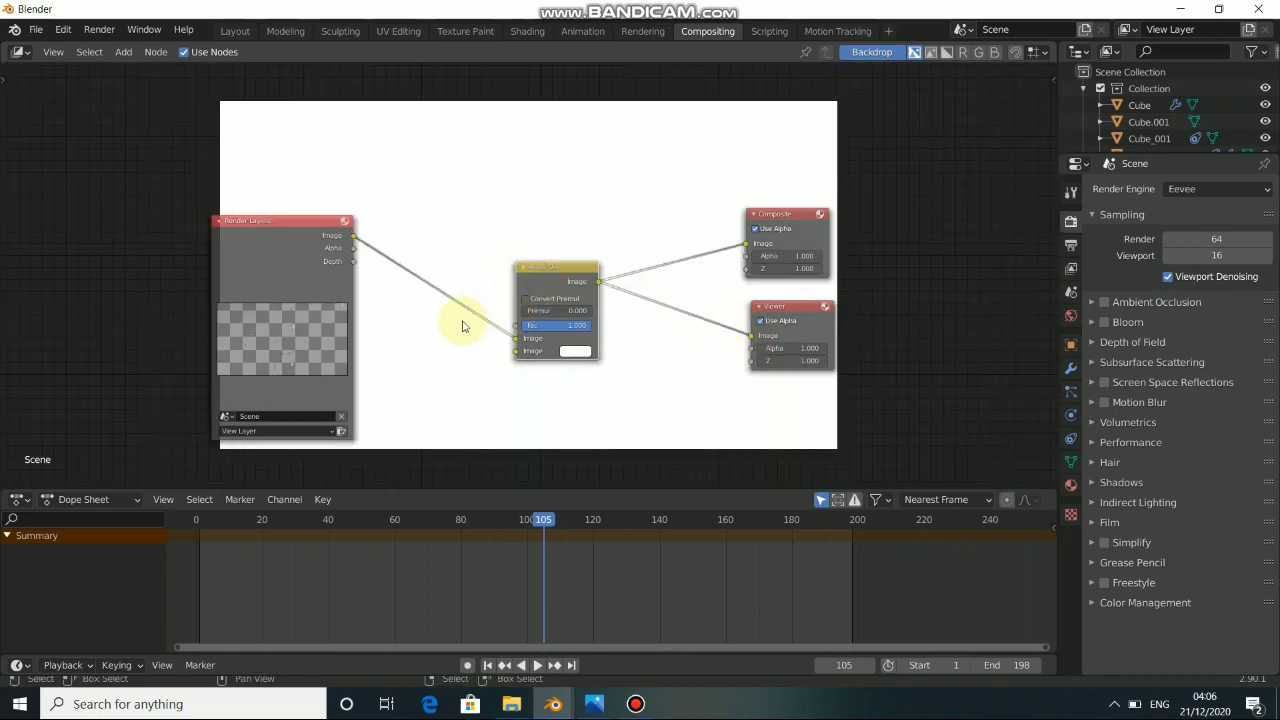
# Rearrange the Render Layers and Alpha Over nodes to free up space, and add a Movie Clip node below Render Layers
pyautogui.moveTo(300, 255); pyautogui.dragTo(285, 322)
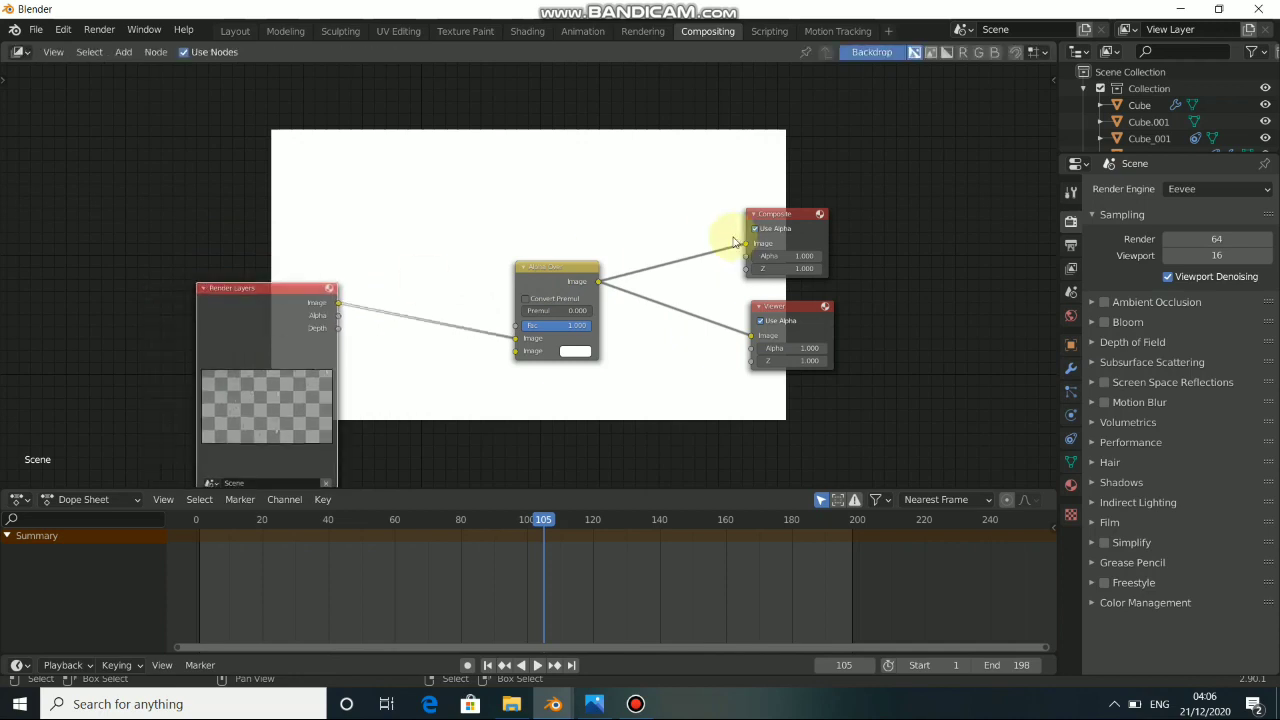
pyautogui.moveTo(578, 280); pyautogui.dragTo(630, 257)
pyautogui.moveTo(327, 283); pyautogui.dragTo(438, 32)
pyautogui.hotkey('shift', 'a')
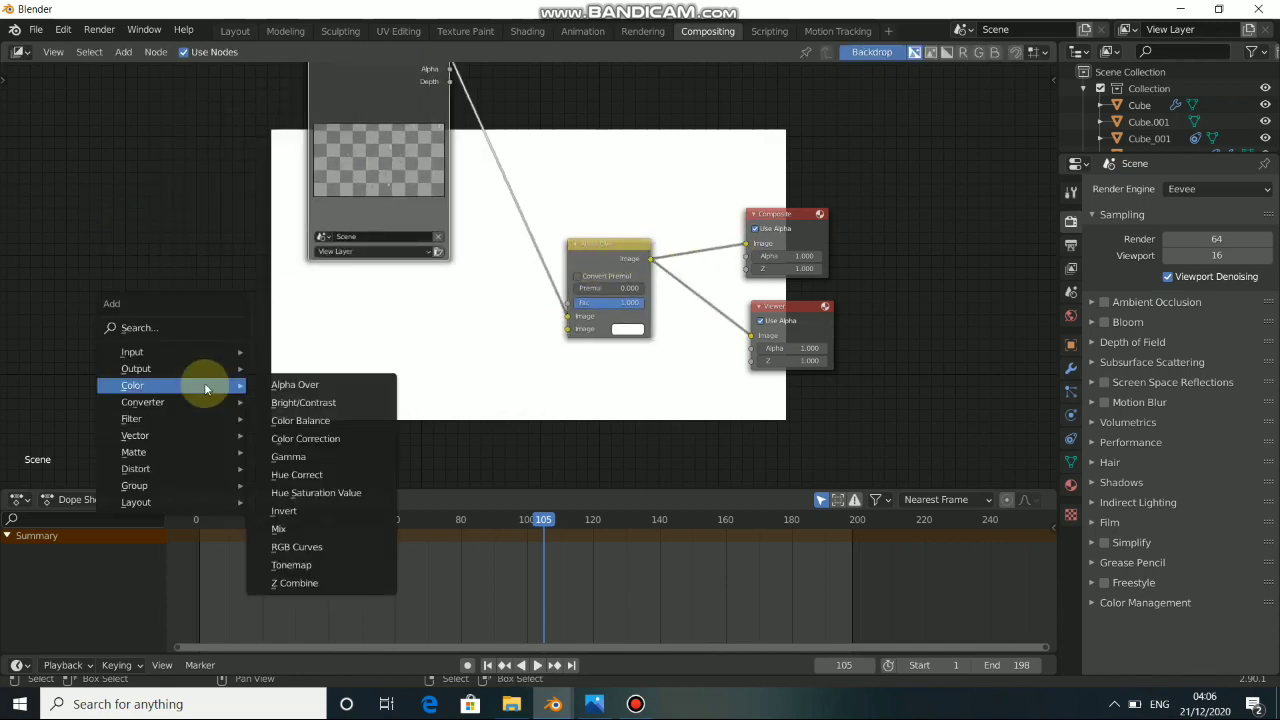
pyautogui.moveTo(243, 354)
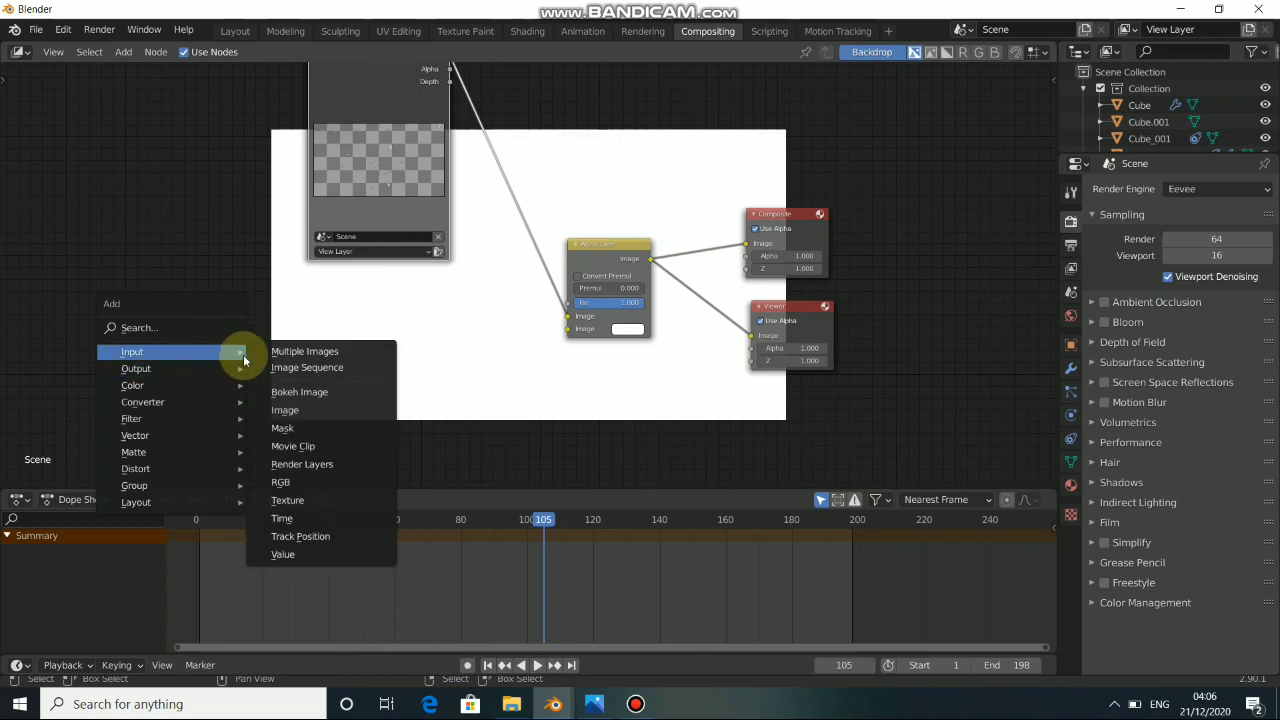
pyautogui.click(320, 446)
pyautogui.click(203, 287)
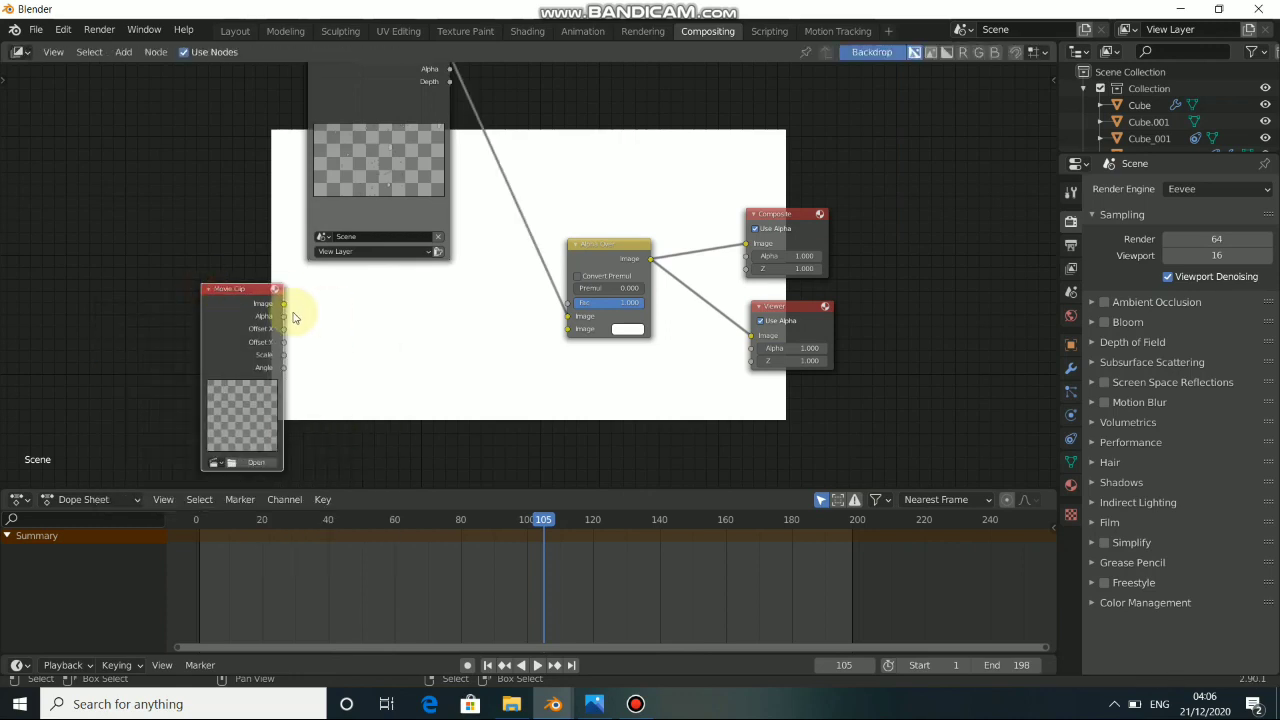
# Link the Movie Clip node's image to the second Alpha Over image input and assign the DSC_2516.MOV clip to it
pyautogui.moveTo(284, 303); pyautogui.dragTo(567, 316)
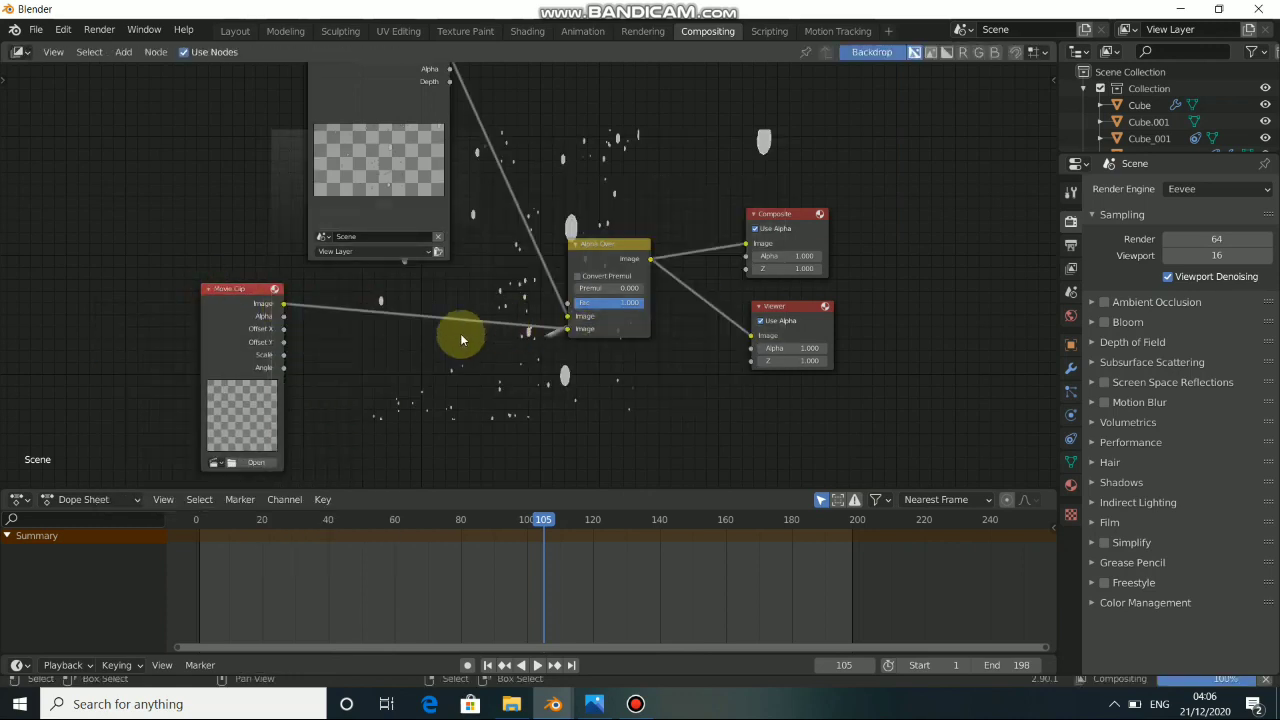
pyautogui.moveTo(218, 351); pyautogui.dragTo(201, 344)
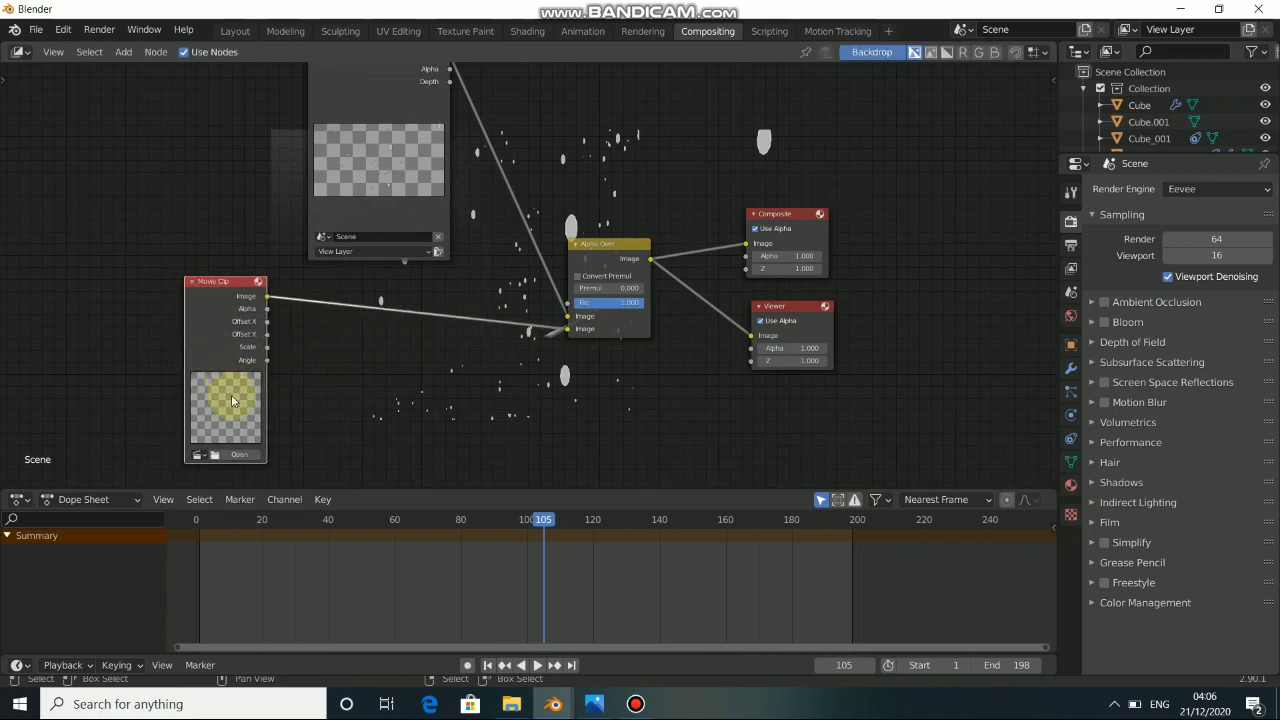
pyautogui.click(199, 454)
pyautogui.click(222, 476)
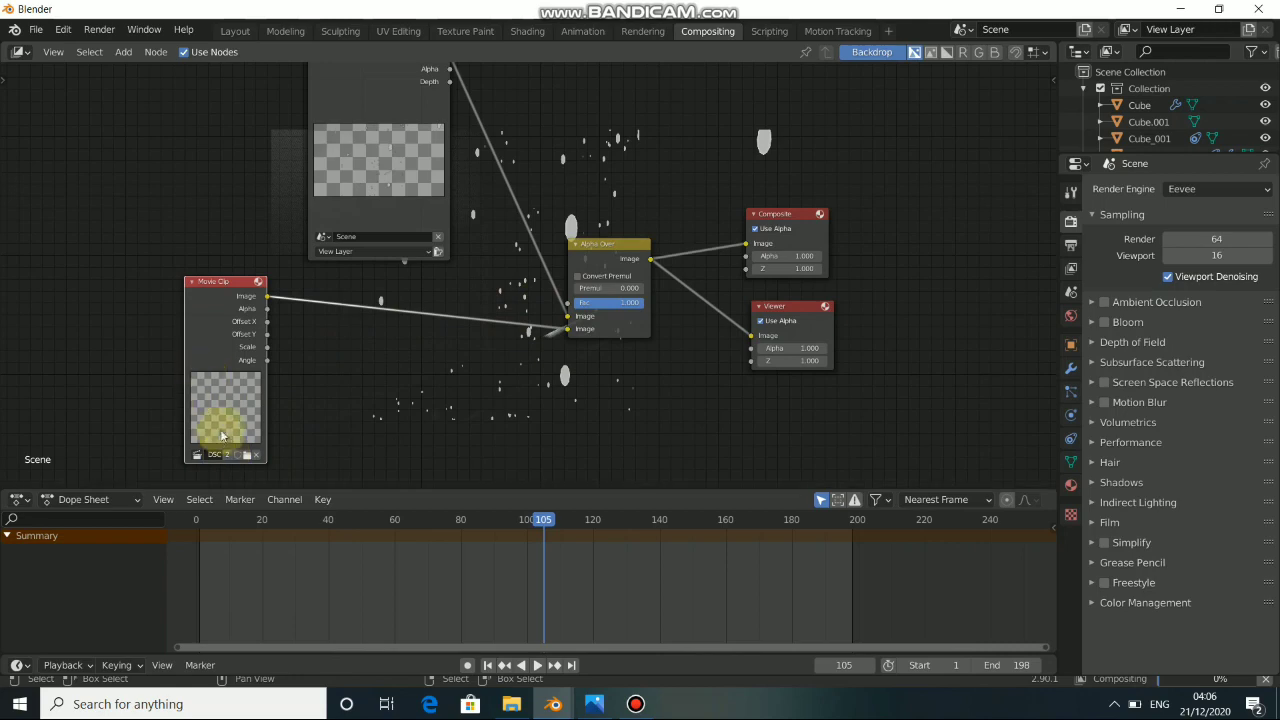
pyautogui.moveTo(514, 320); pyautogui.dragTo(613, 323, button='middle')
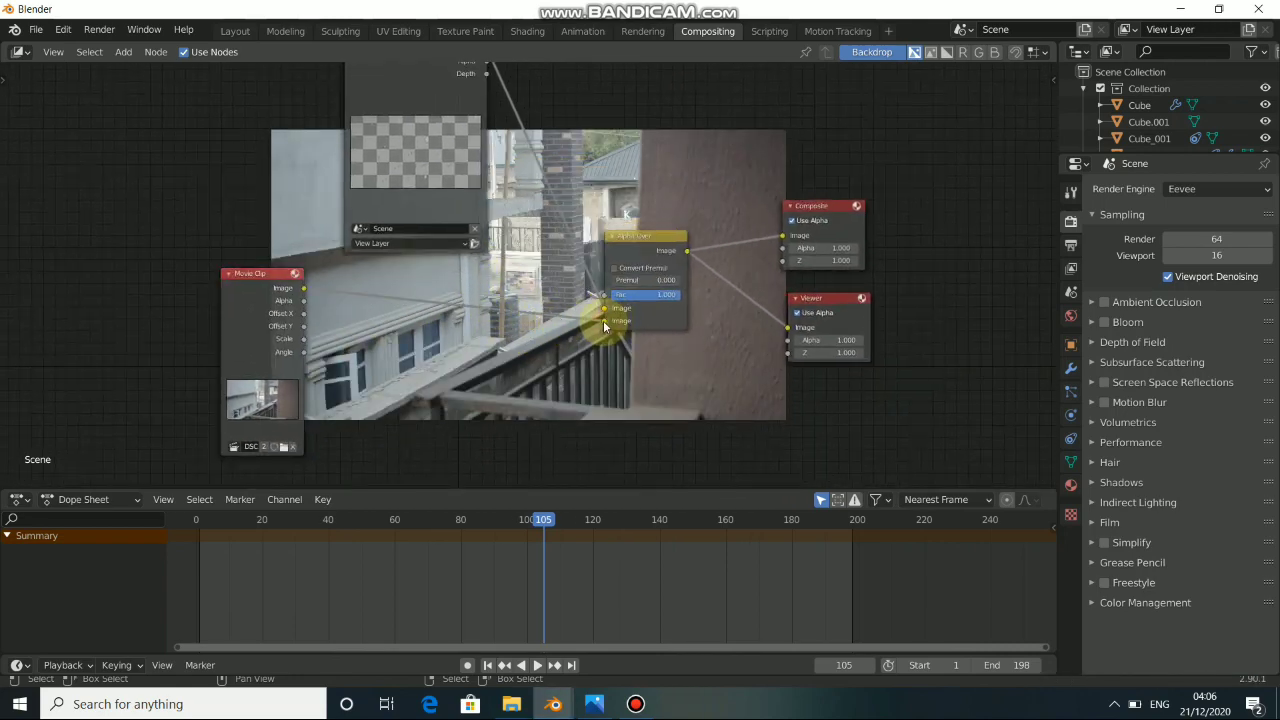
# Swap the Alpha Over image inputs so the rendered rain lies over the clip, and place Render Layers below the Movie Clip node
pyautogui.moveTo(603, 326); pyautogui.dragTo(604, 321)
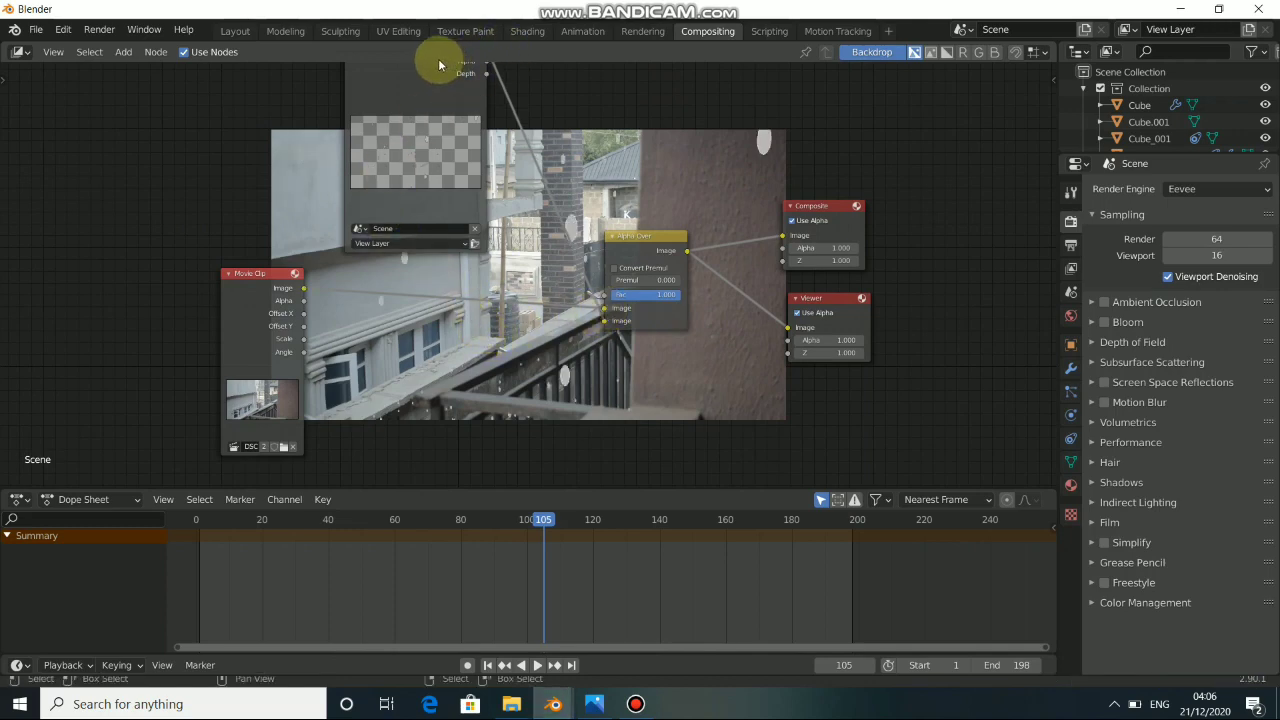
pyautogui.moveTo(438, 65); pyautogui.dragTo(430, 350)
pyautogui.moveTo(271, 309); pyautogui.dragTo(245, 260)
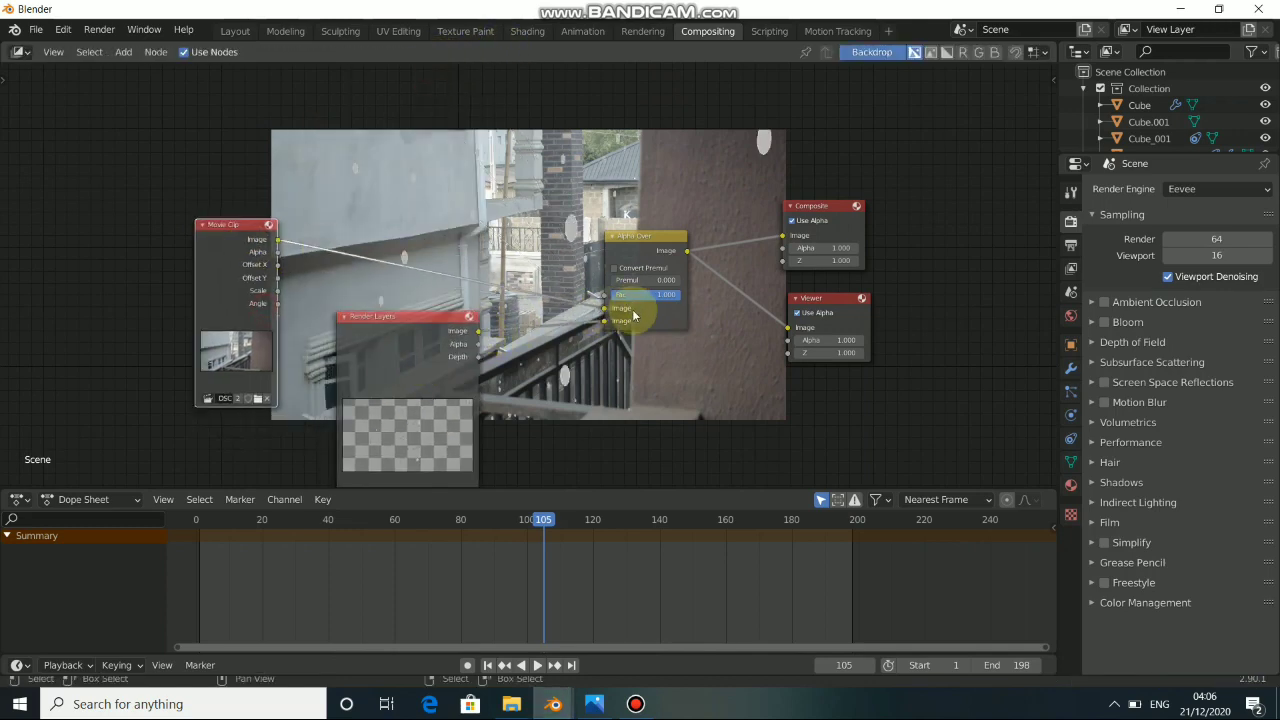
pyautogui.moveTo(633, 315); pyautogui.dragTo(459, 199, button='middle')
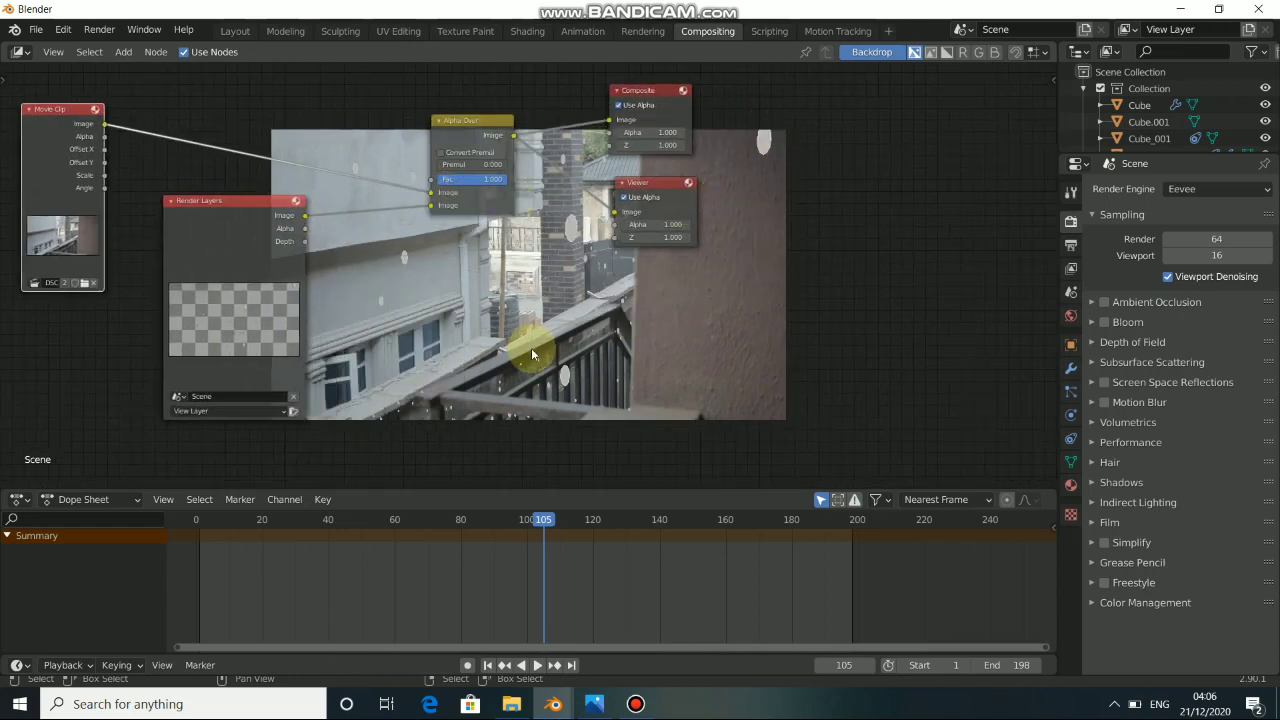
pyautogui.moveTo(530, 298); pyautogui.dragTo(668, 345, button='middle')
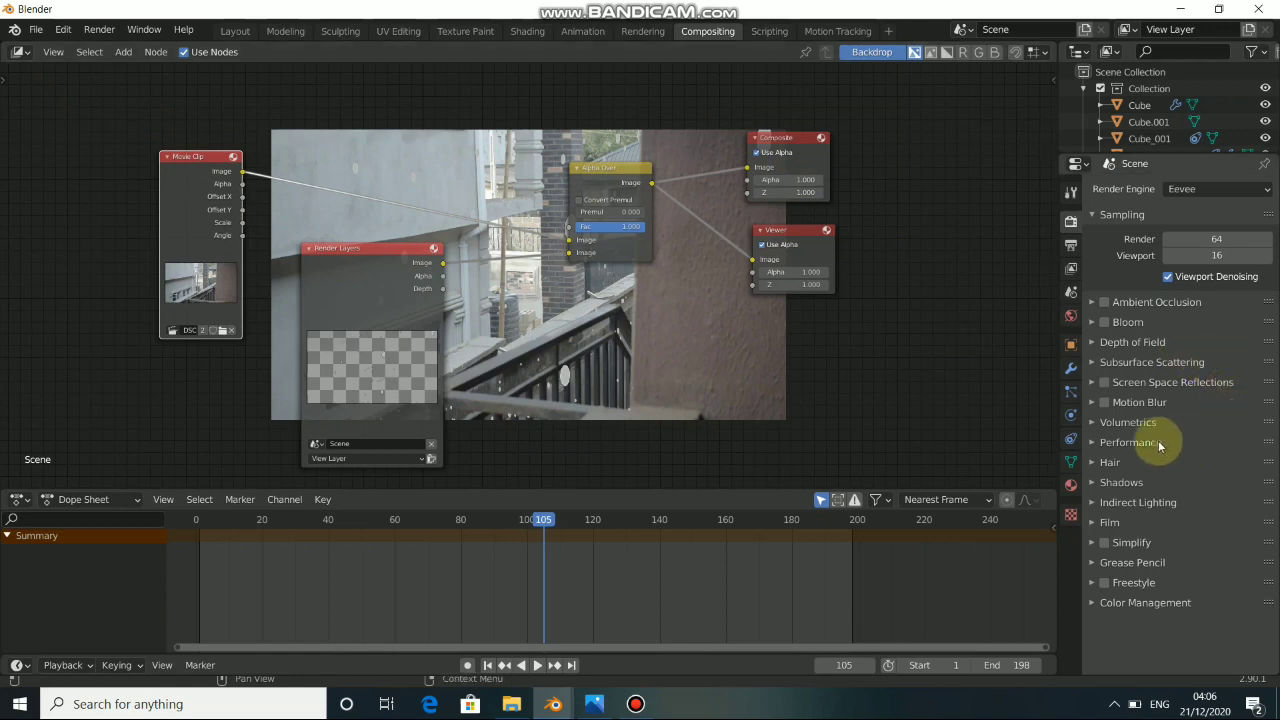
# Return to the Layout workspace, enable Motion Blur in the Eevee render settings and expand its options
pyautogui.click(235, 31)
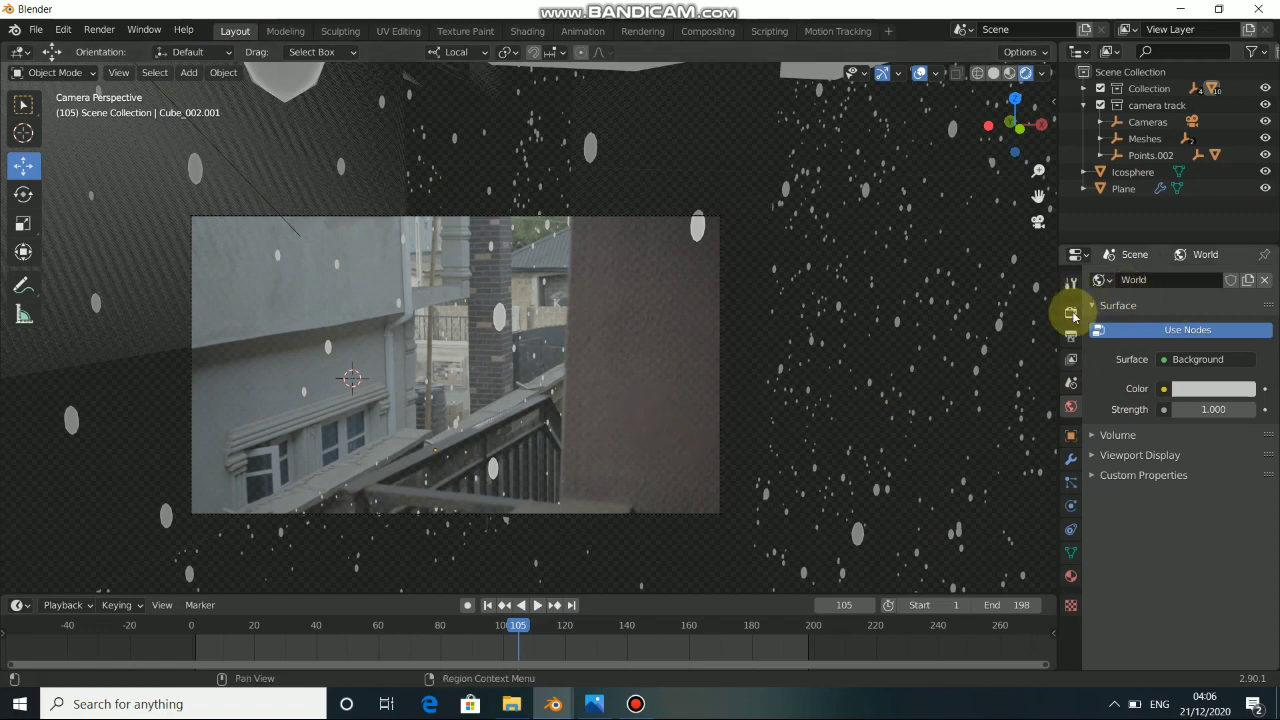
pyautogui.click(1072, 340)
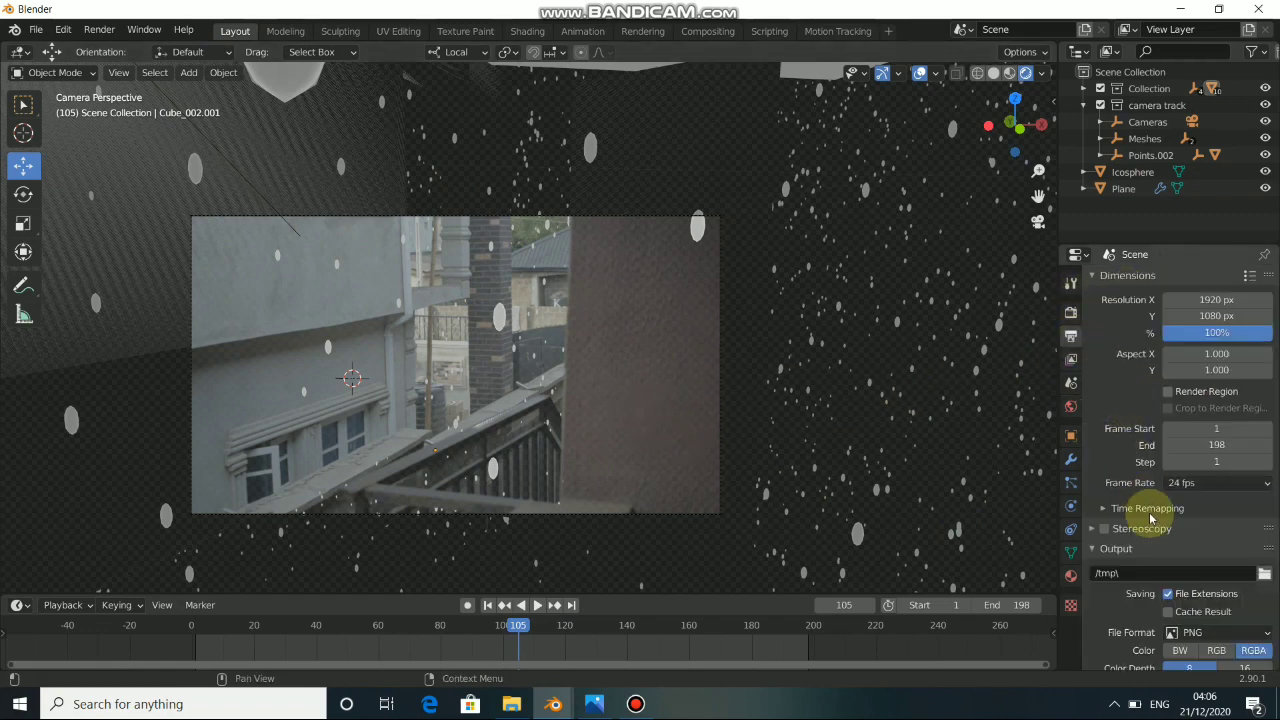
pyautogui.scroll(-5, 1151, 566)
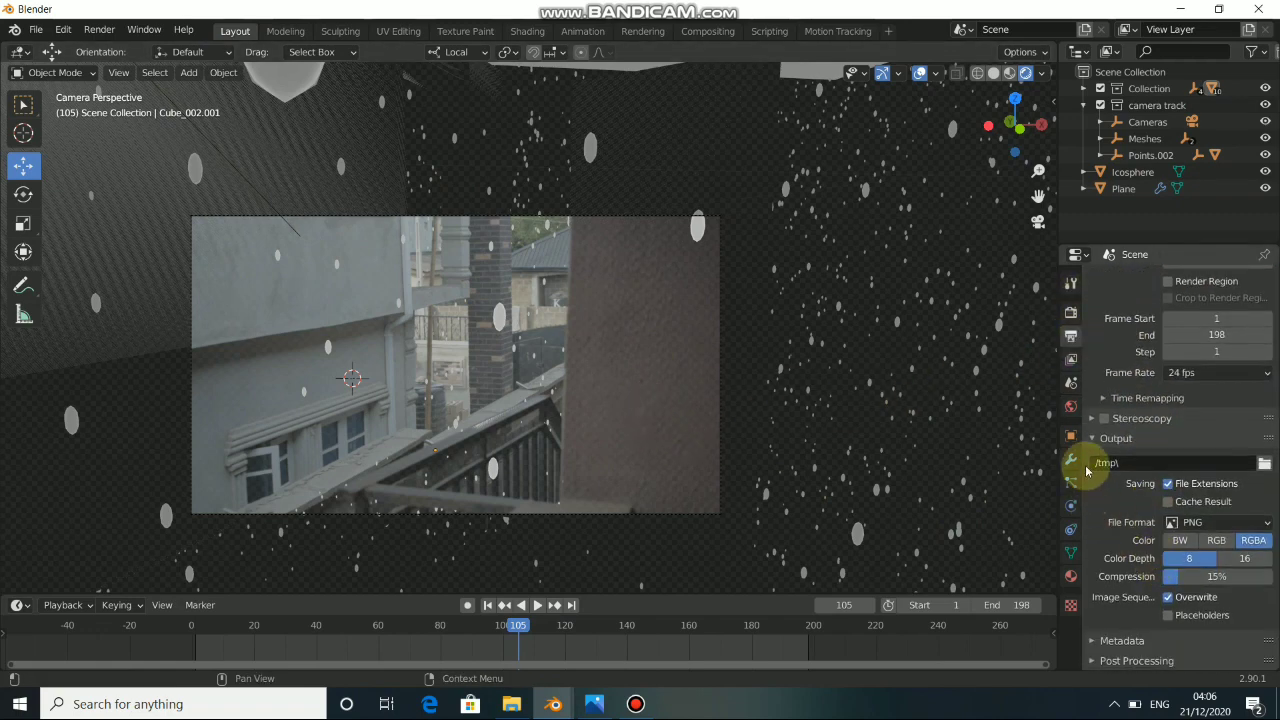
pyautogui.scroll(5, 1146, 328)
pyautogui.click(1071, 312)
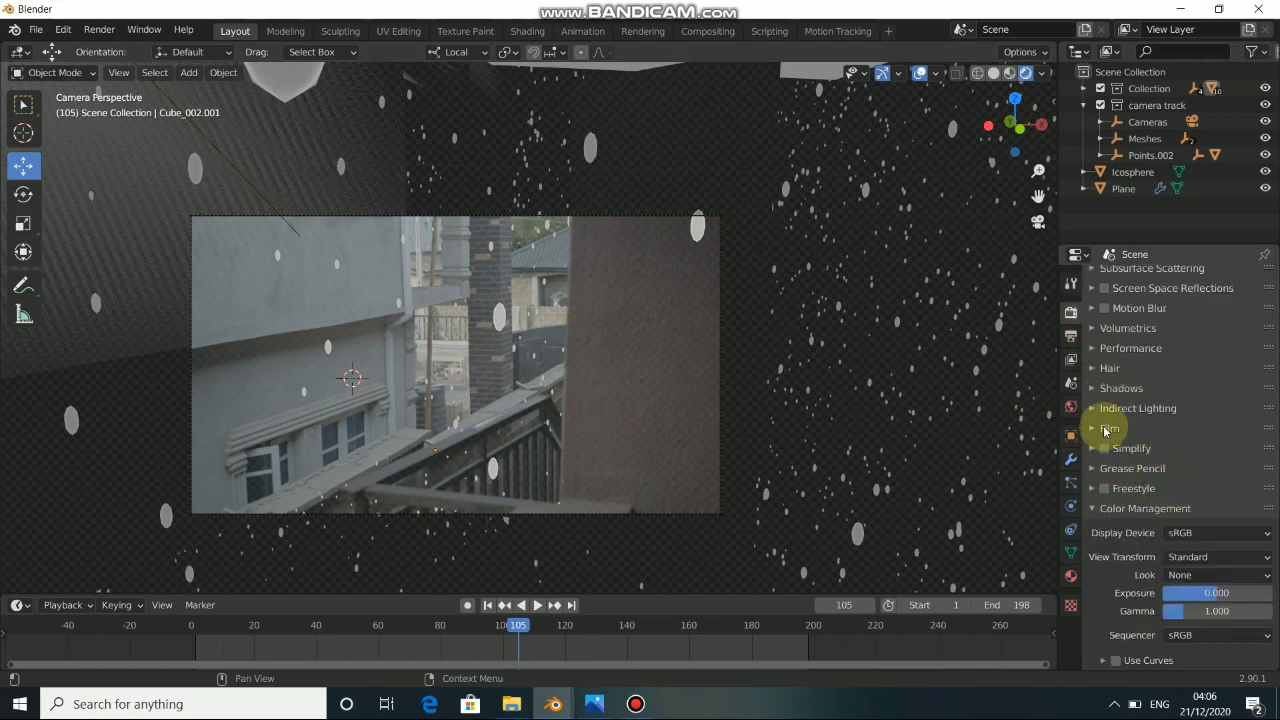
pyautogui.click(1104, 308)
pyautogui.click(1092, 308)
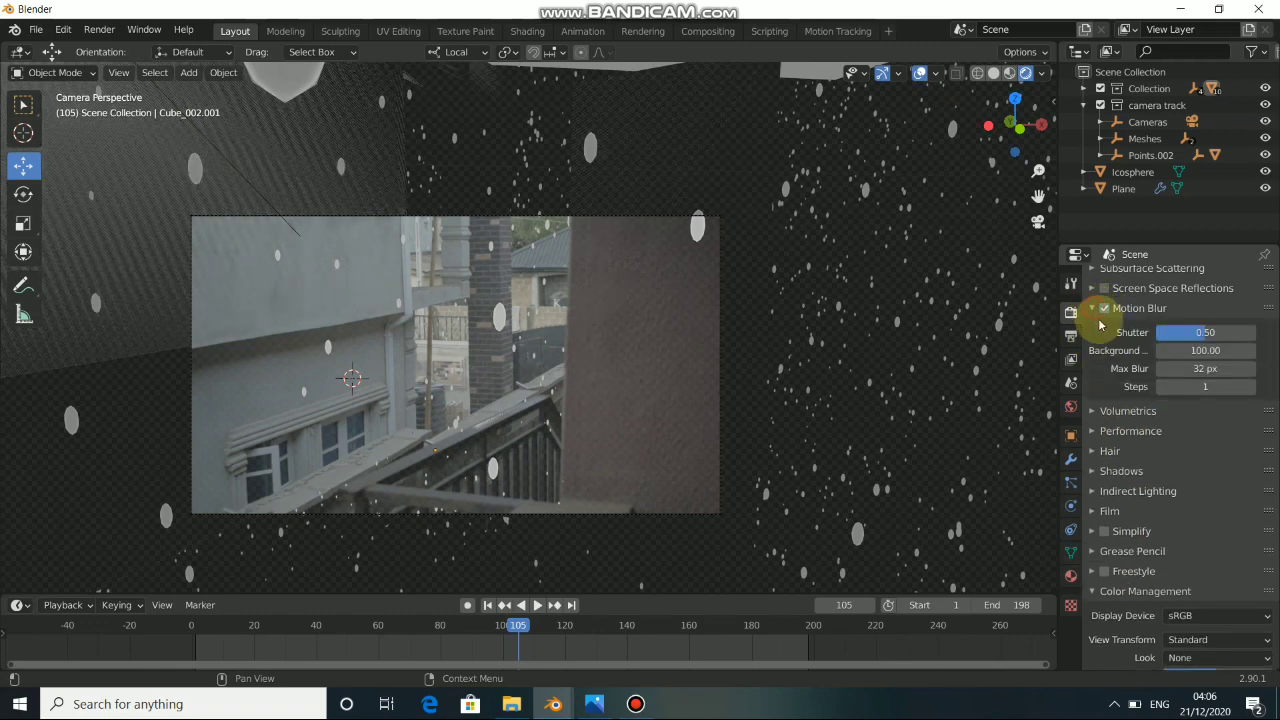
# Render frame 105 to check the composited rain with motion blur
pyautogui.click(100, 29)
pyautogui.click(130, 49)
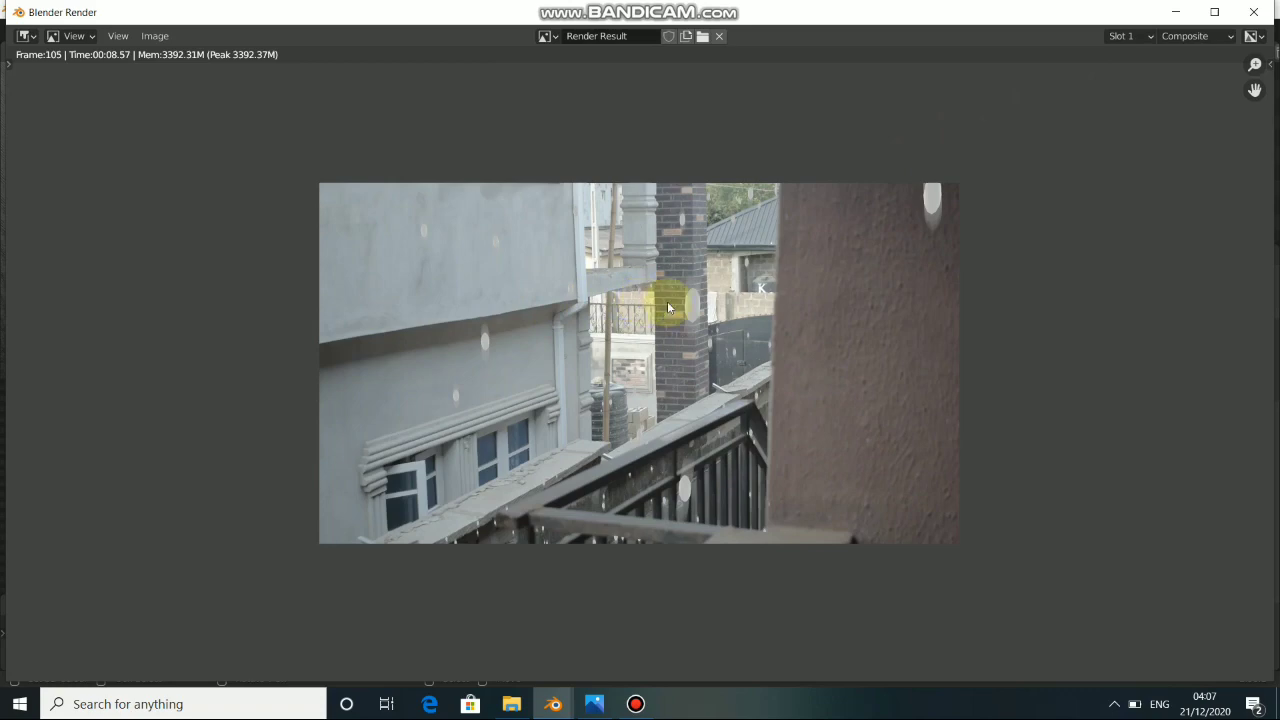
pyautogui.click(1185, 13)
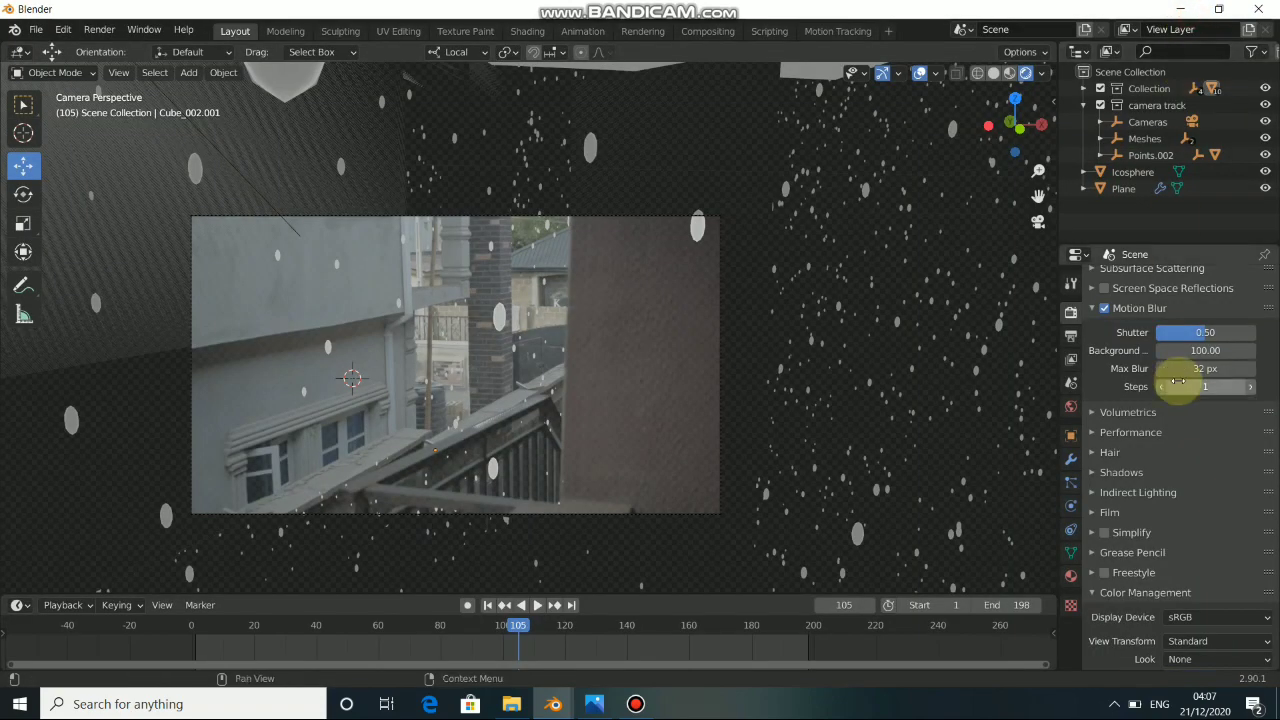
# Set the motion blur steps to 5 and render frame 105 again to check the rain streaks
pyautogui.click(1200, 386)
pyautogui.write('5')
pyautogui.press('Return')
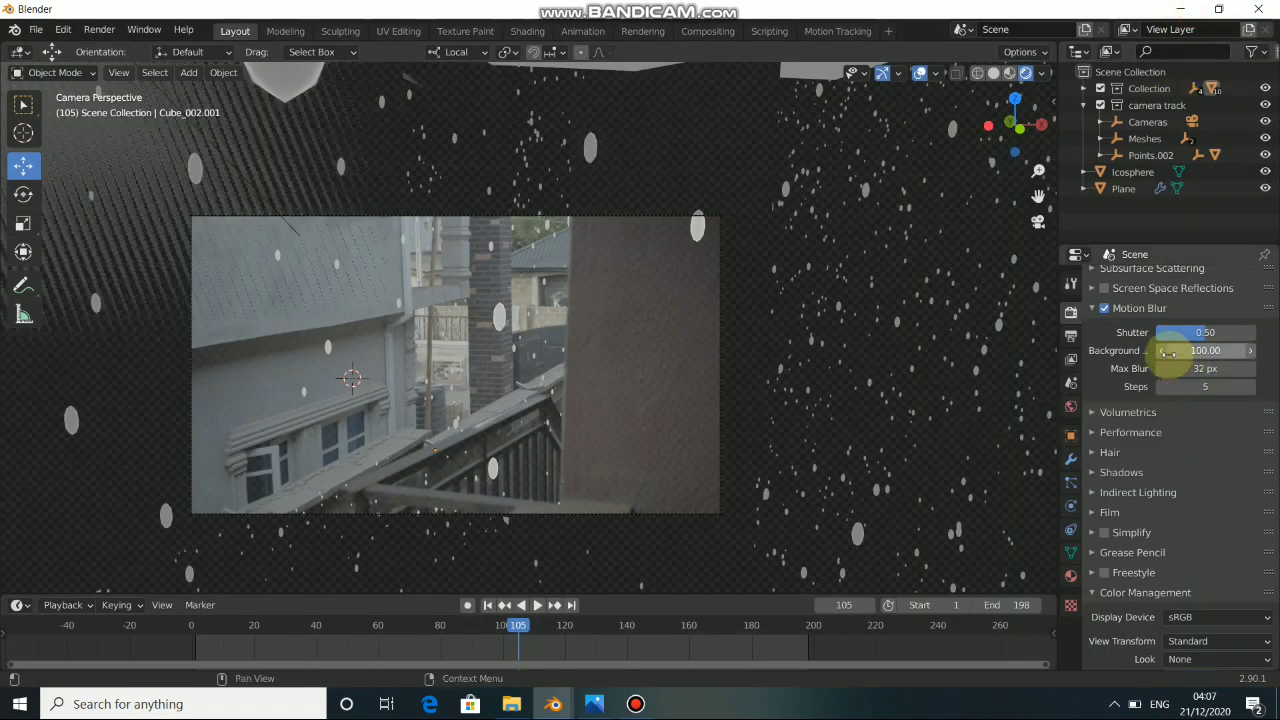
pyautogui.click(100, 29)
pyautogui.click(131, 50)
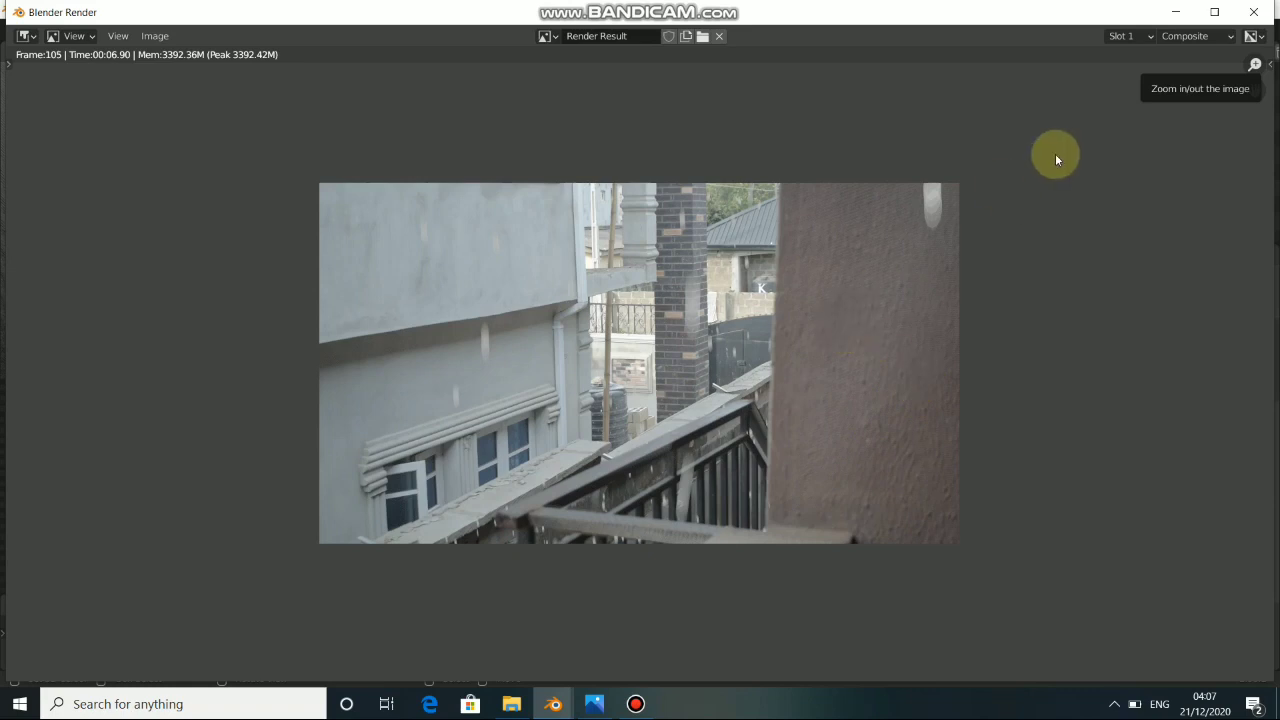
pyautogui.click(1183, 10)
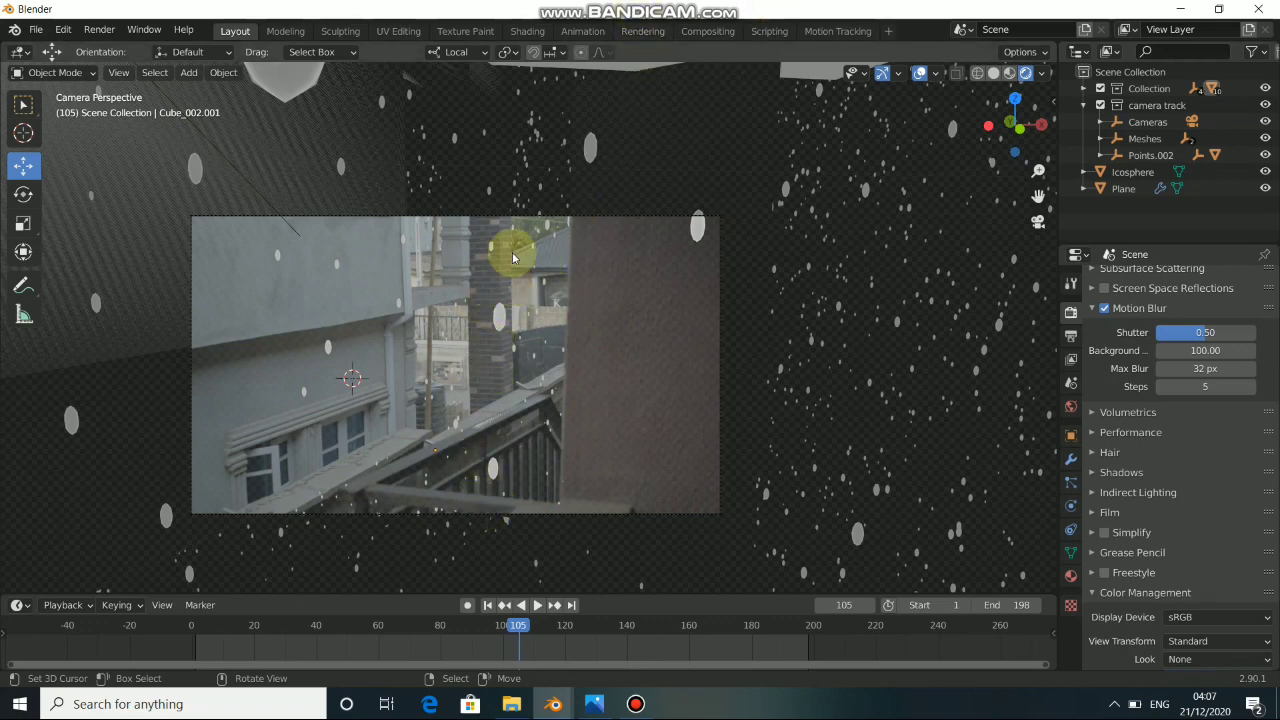
# In the Compositing workspace, move Render Layers directly below the Movie Clip node and shift Alpha Over closer to both
pyautogui.click(710, 33)
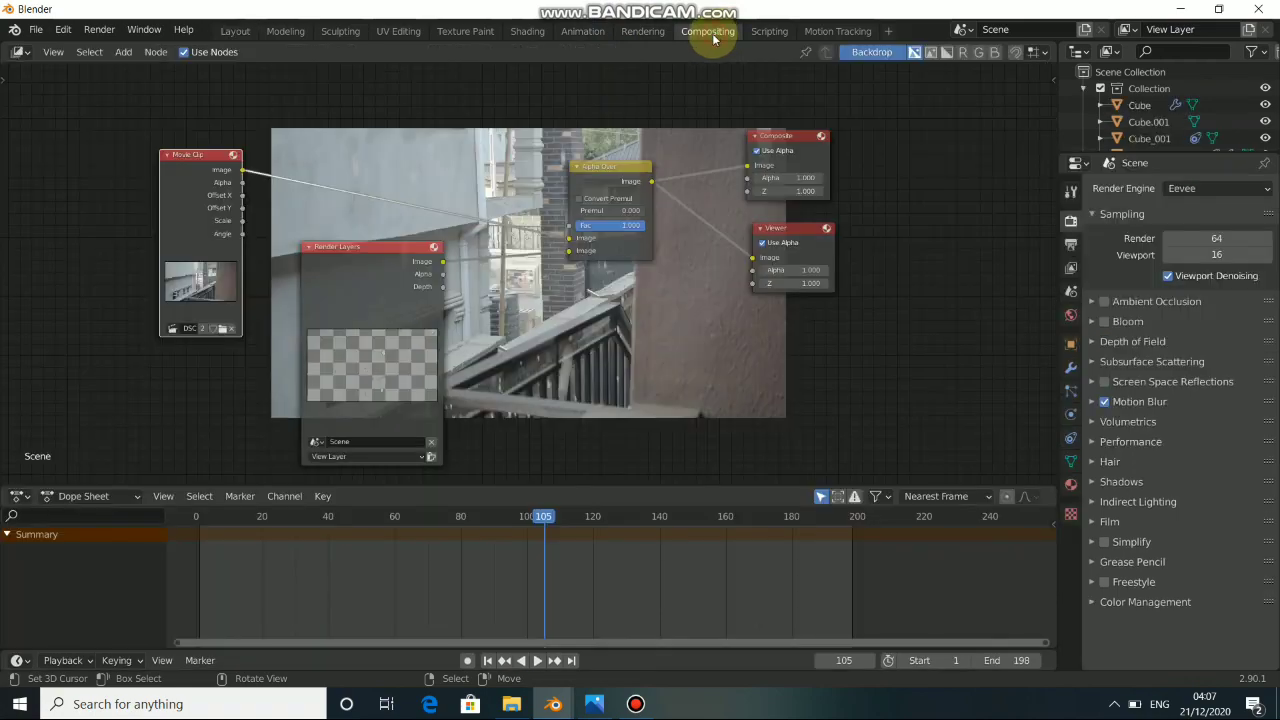
pyautogui.moveTo(372, 271); pyautogui.dragTo(185, 406)
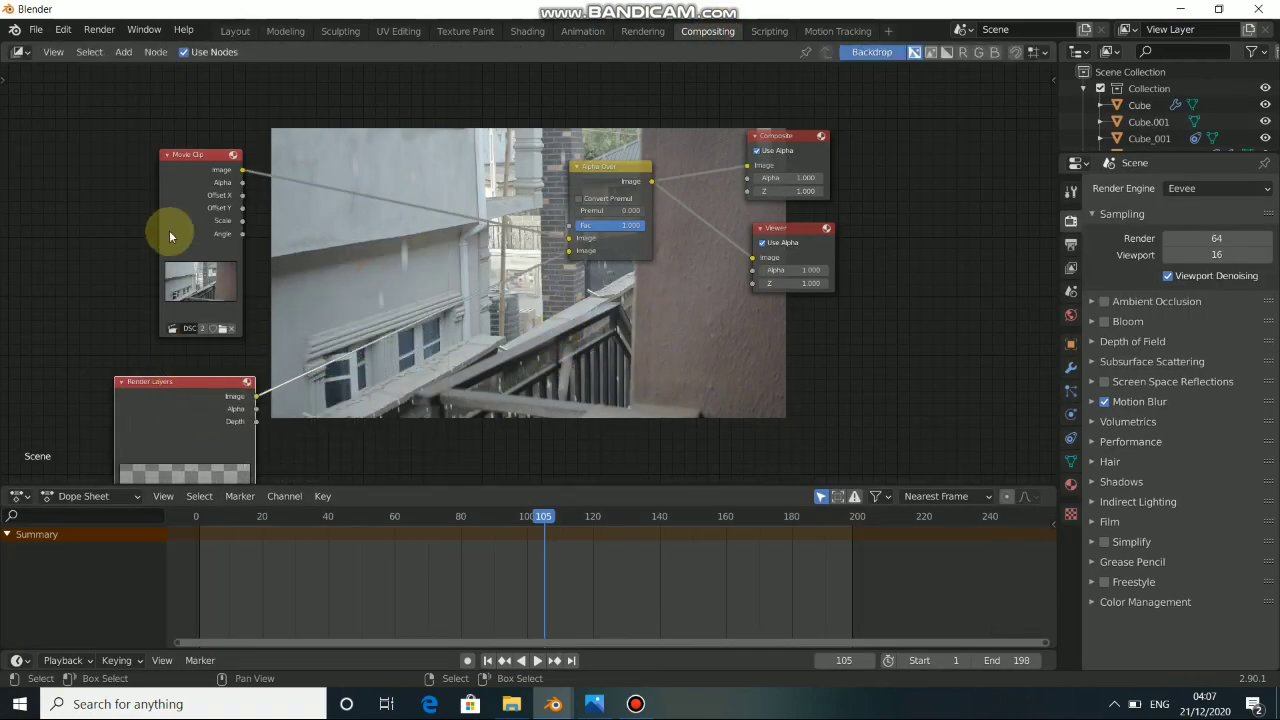
pyautogui.moveTo(161, 199); pyautogui.dragTo(151, 189)
pyautogui.moveTo(622, 168); pyautogui.dragTo(439, 188)
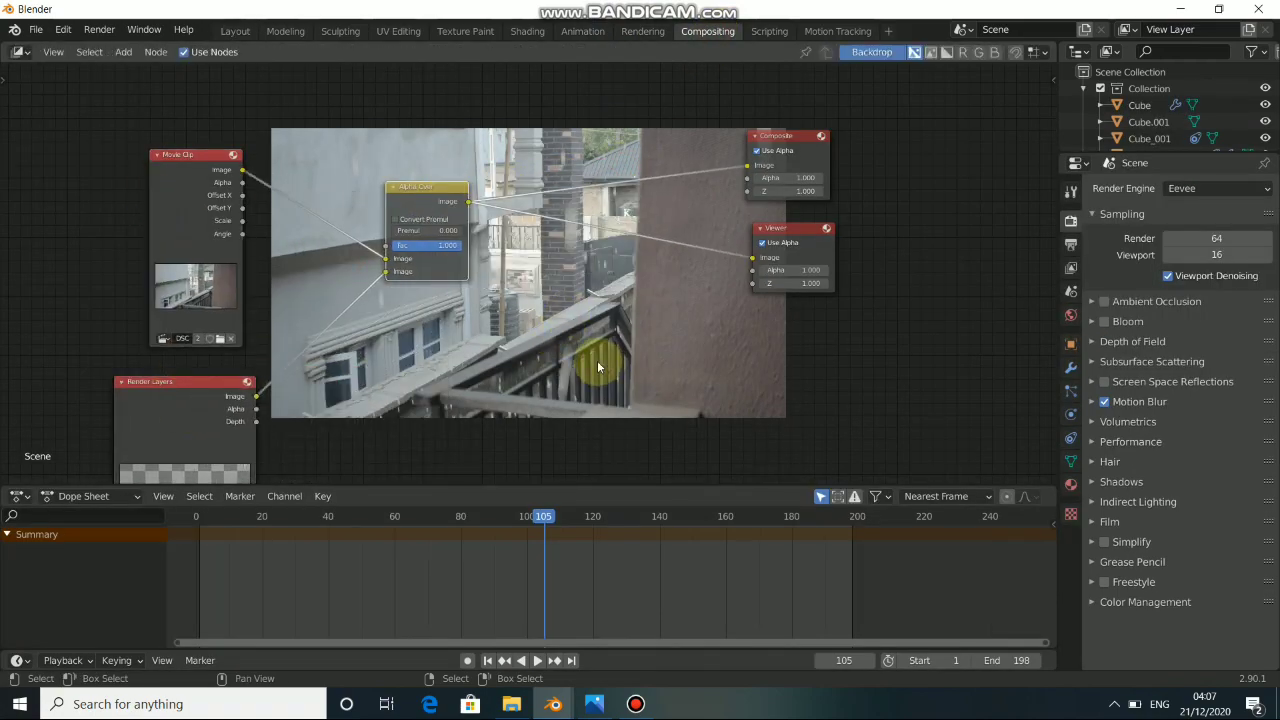
# Insert a Color Balance node between Alpha Over and the two output nodes, and move the Composite and Viewer nodes clear of it
pyautogui.hotkey('shift', 'a')
pyautogui.moveTo(549, 395)
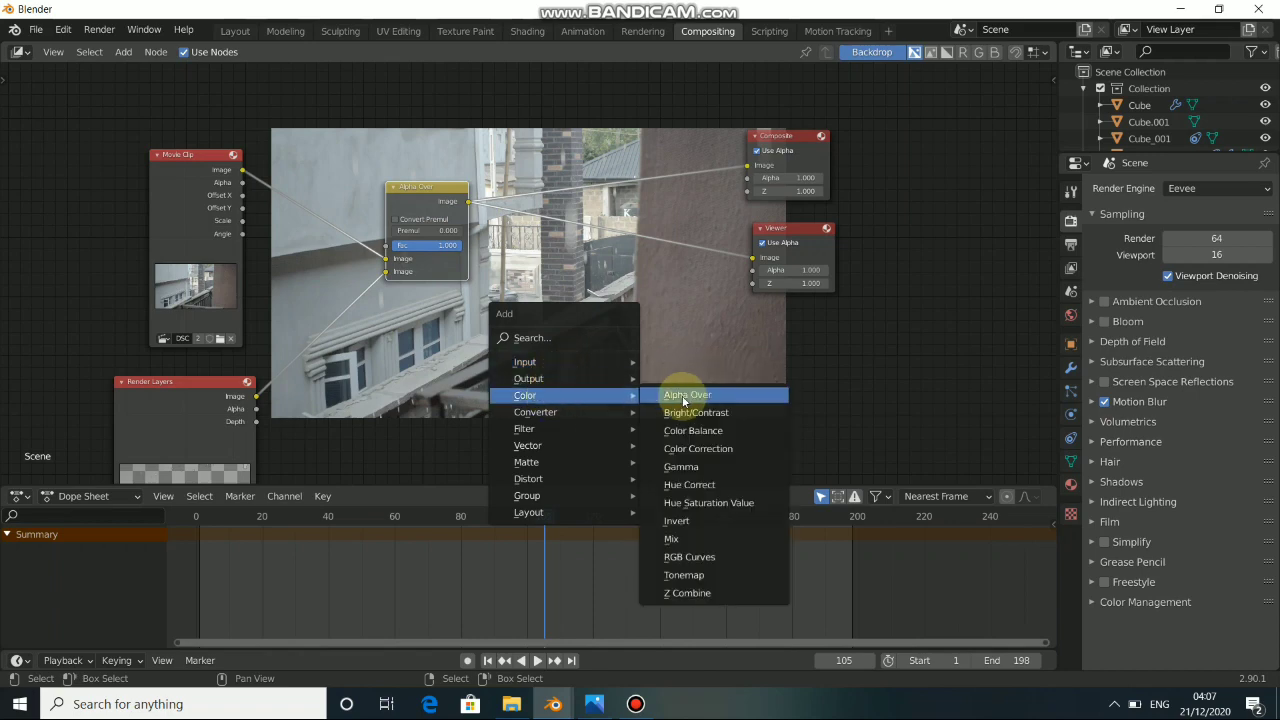
pyautogui.click(698, 431)
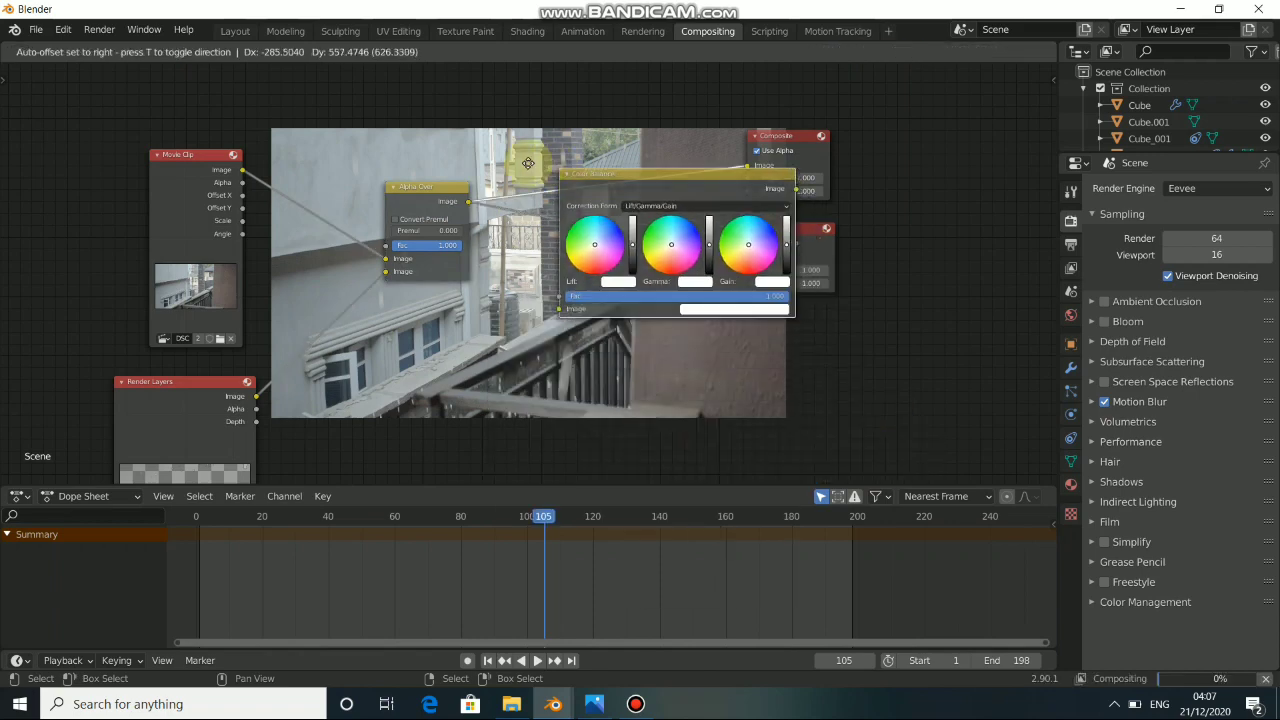
pyautogui.click(489, 160)
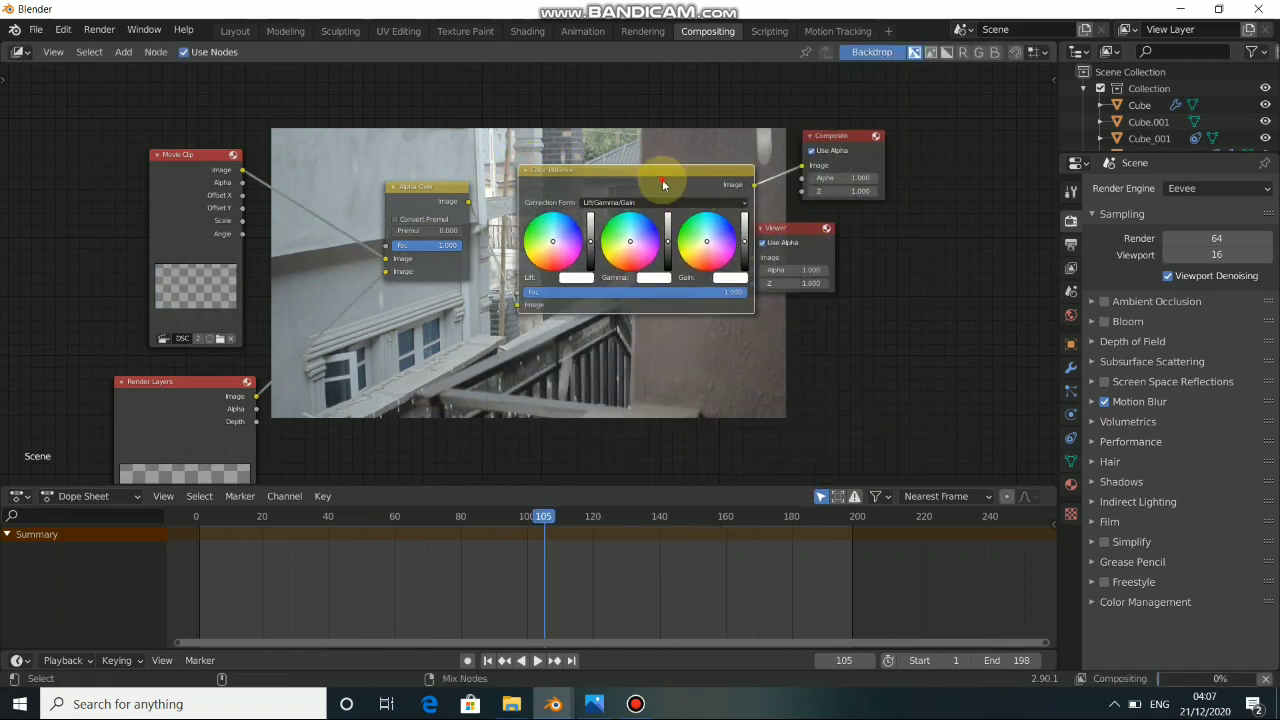
pyautogui.moveTo(786, 234); pyautogui.dragTo(882, 230)
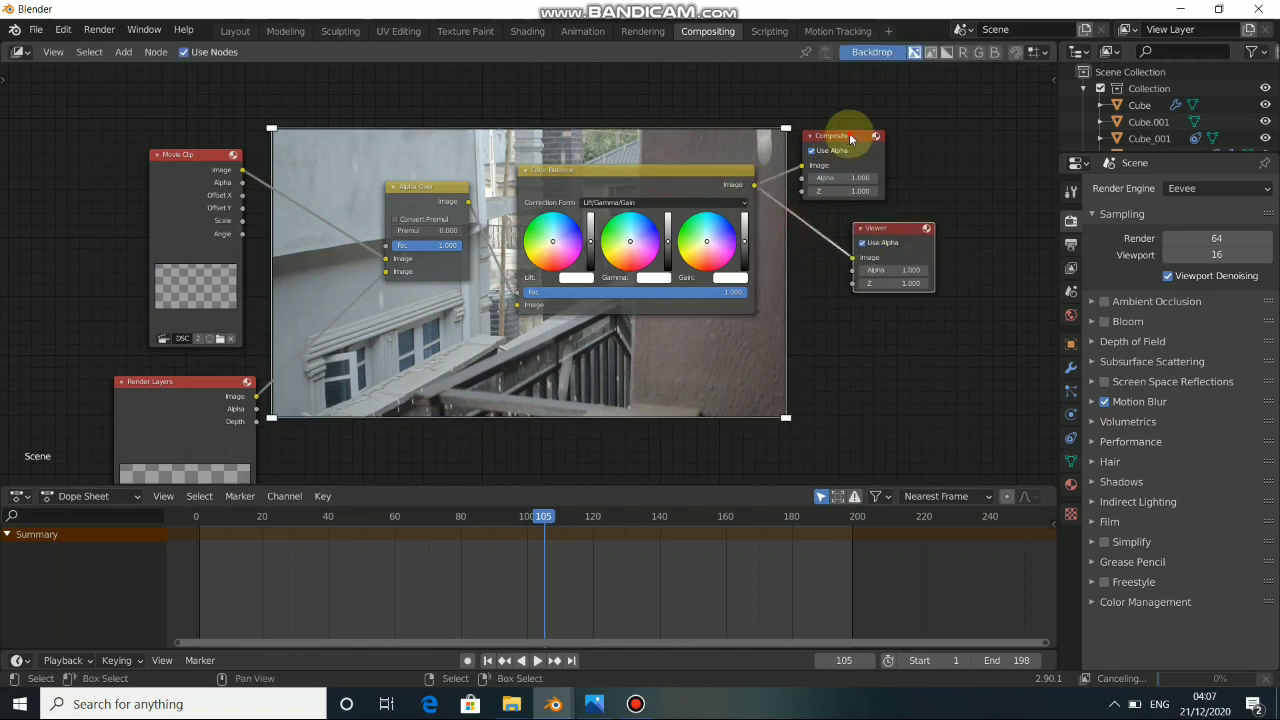
pyautogui.moveTo(850, 138); pyautogui.dragTo(906, 135)
pyautogui.moveTo(636, 170); pyautogui.dragTo(654, 183)
# Move Alpha Over away from Color Balance and insert a Gamma node into the link between them
pyautogui.scroll(7, 589, 267)
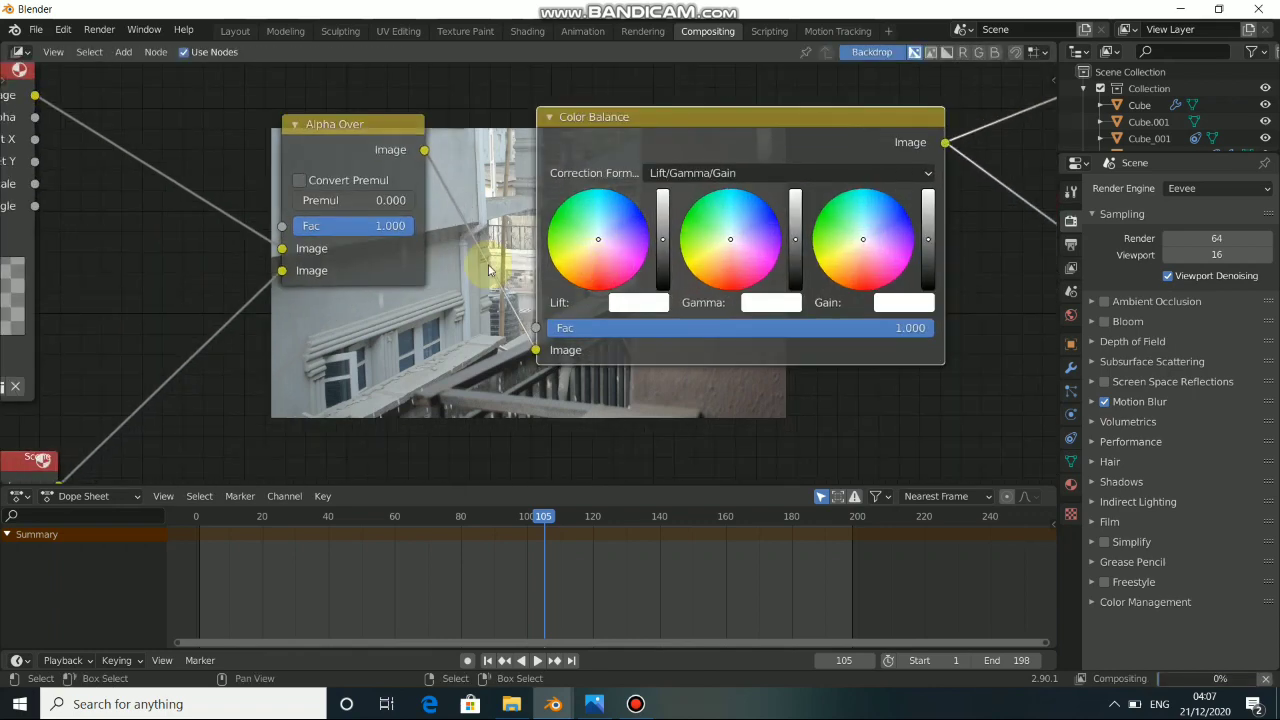
pyautogui.moveTo(342, 146); pyautogui.dragTo(252, 173)
pyautogui.hotkey('shift', 'a')
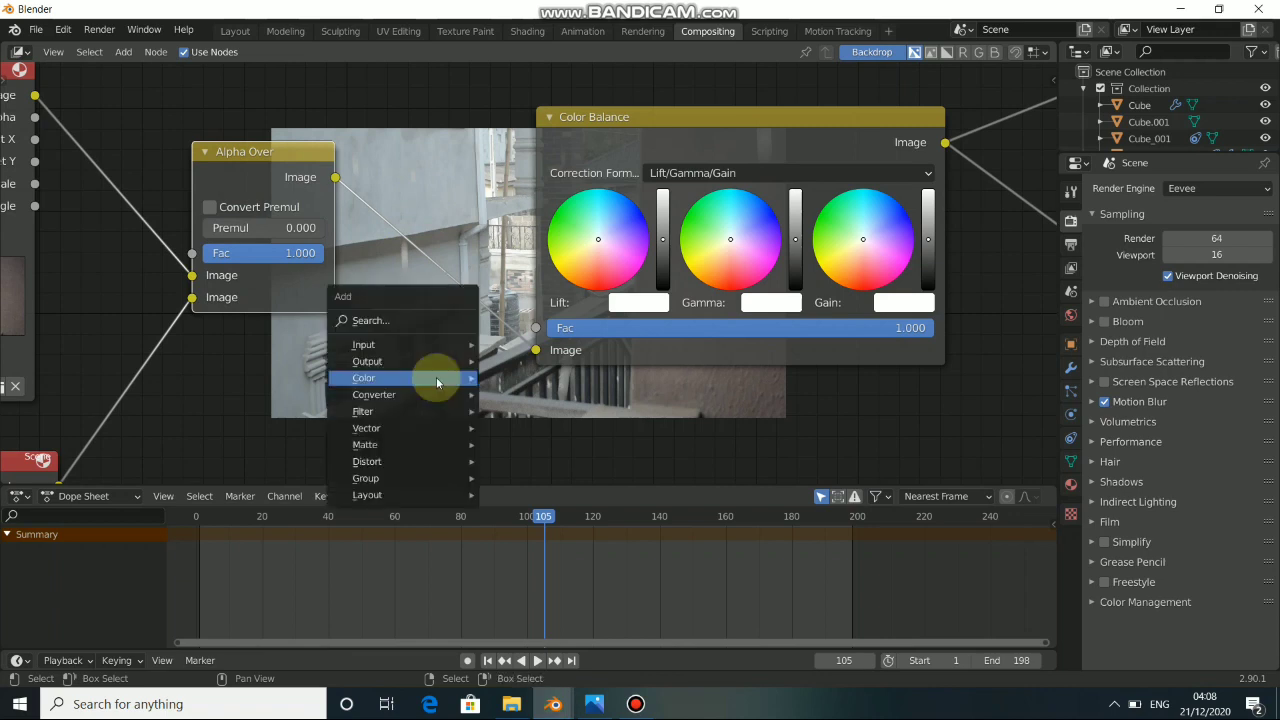
pyautogui.moveTo(436, 377)
pyautogui.click(528, 457)
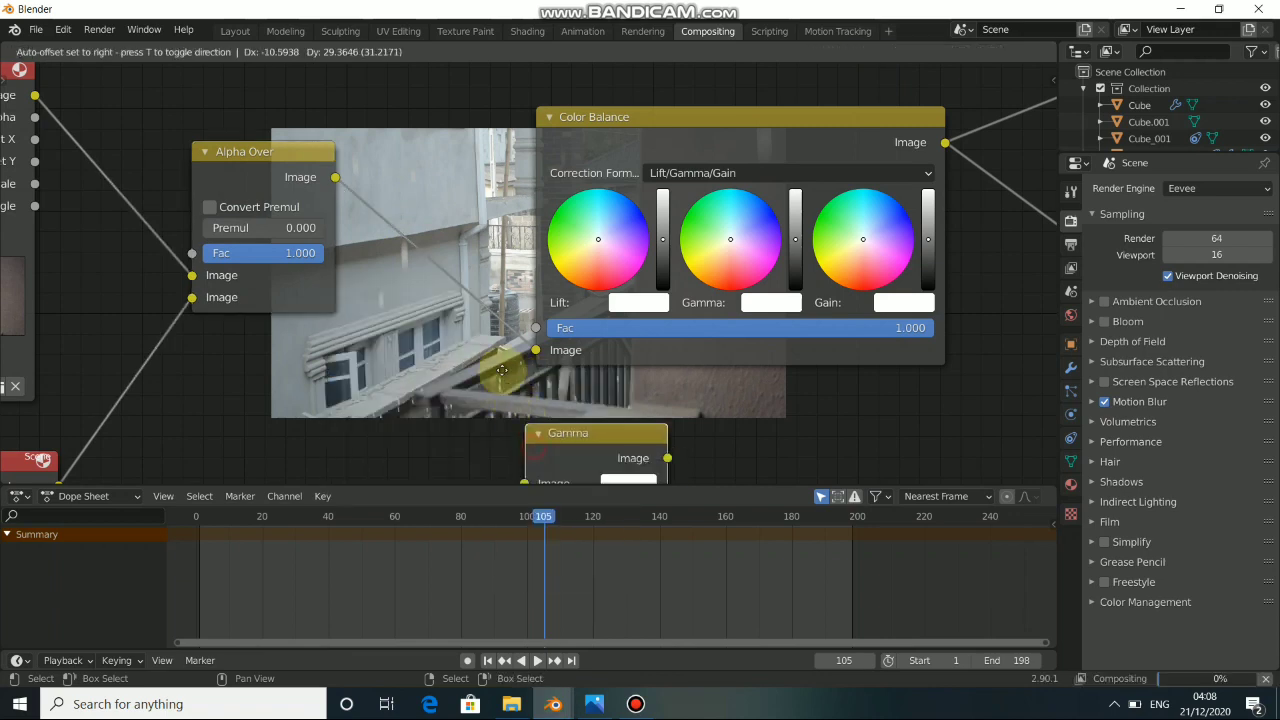
pyautogui.click(391, 212)
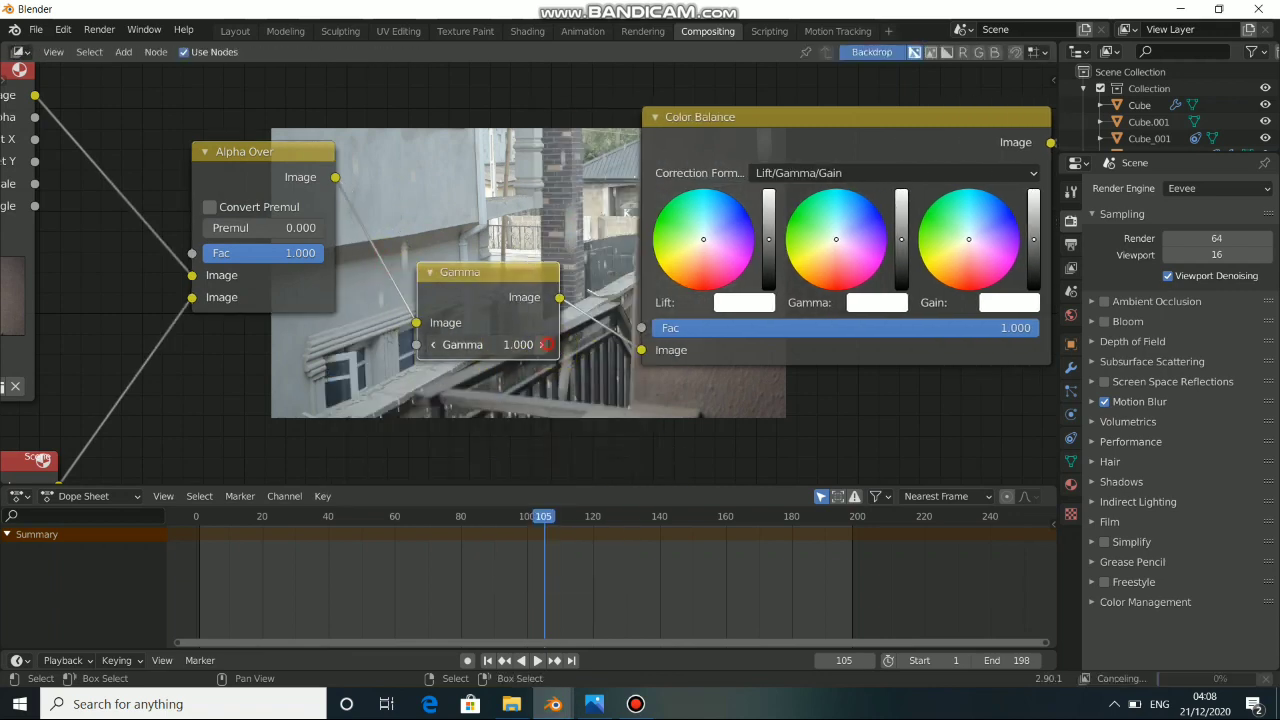
# Set the Gamma node's value to 1.200
pyautogui.click(544, 344)
pyautogui.click(544, 344)
pyautogui.moveTo(588, 356); pyautogui.dragTo(586, 222, button='middle')
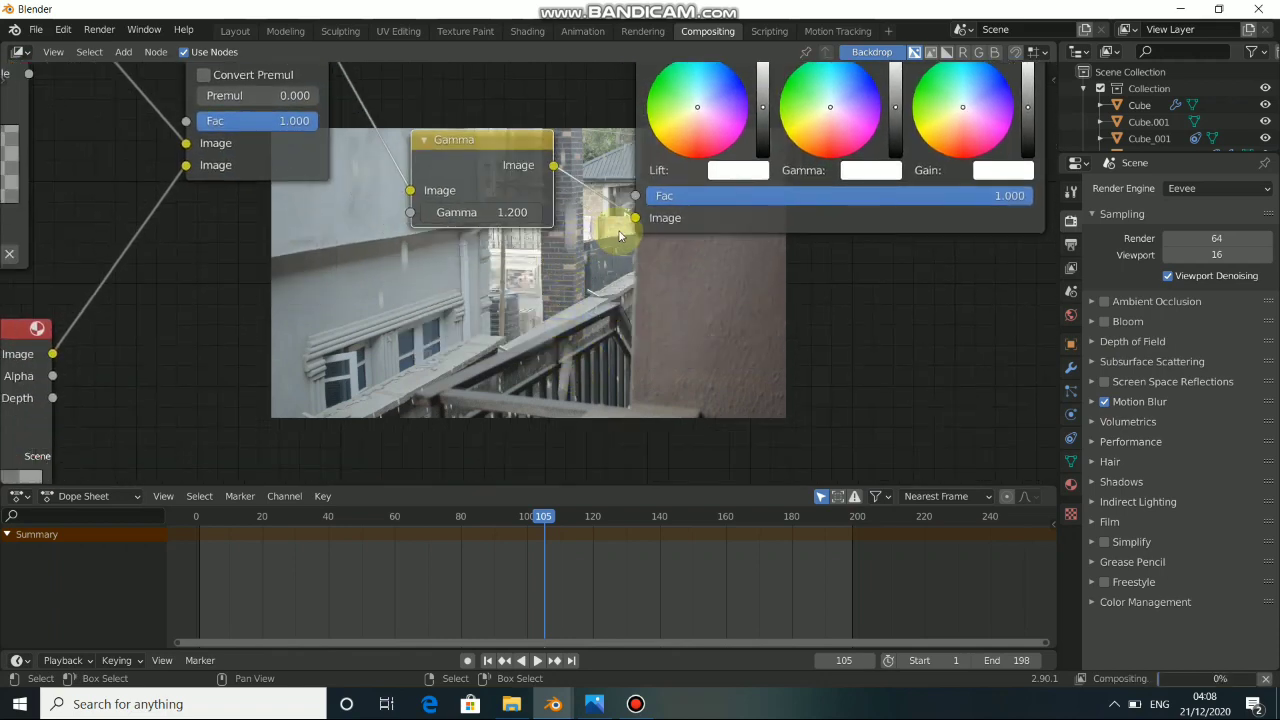
# In the Color Balance node, tint the lift slightly blue and shift the gamma slightly toward a warm tone
pyautogui.moveTo(666, 237); pyautogui.dragTo(366, 429, button='middle')
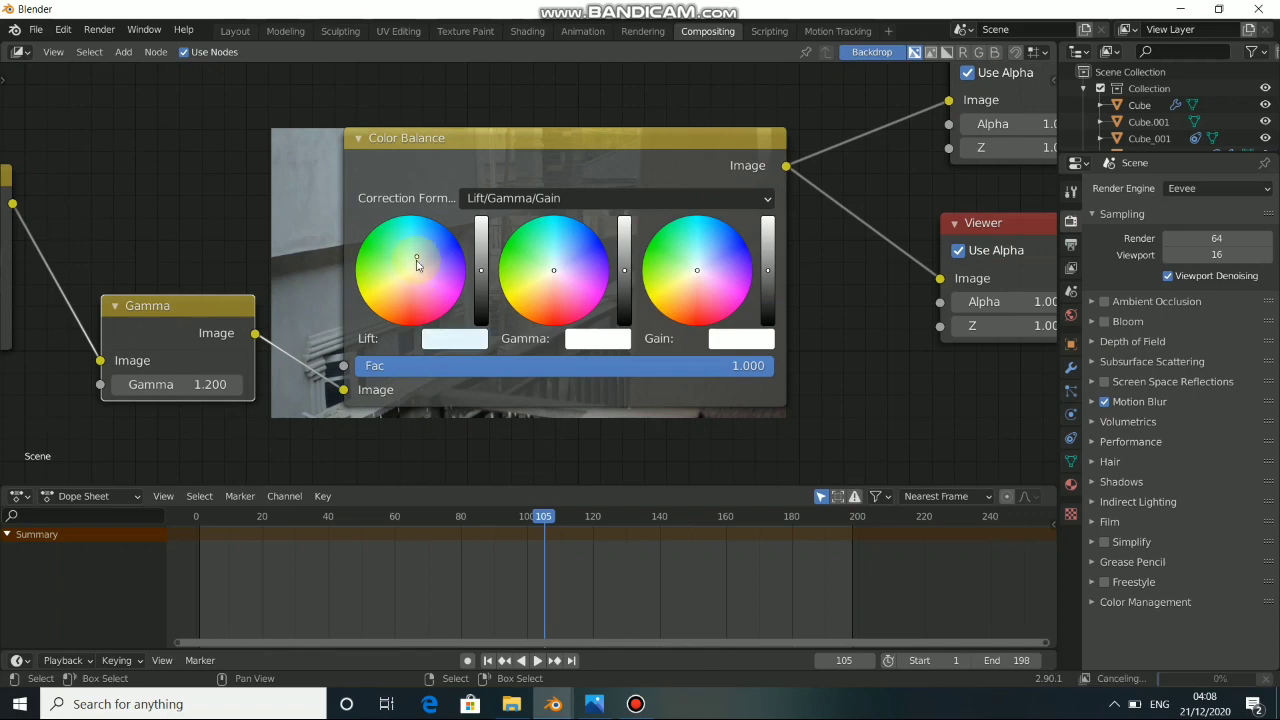
pyautogui.moveTo(258, 327); pyautogui.dragTo(523, 338, button='middle')
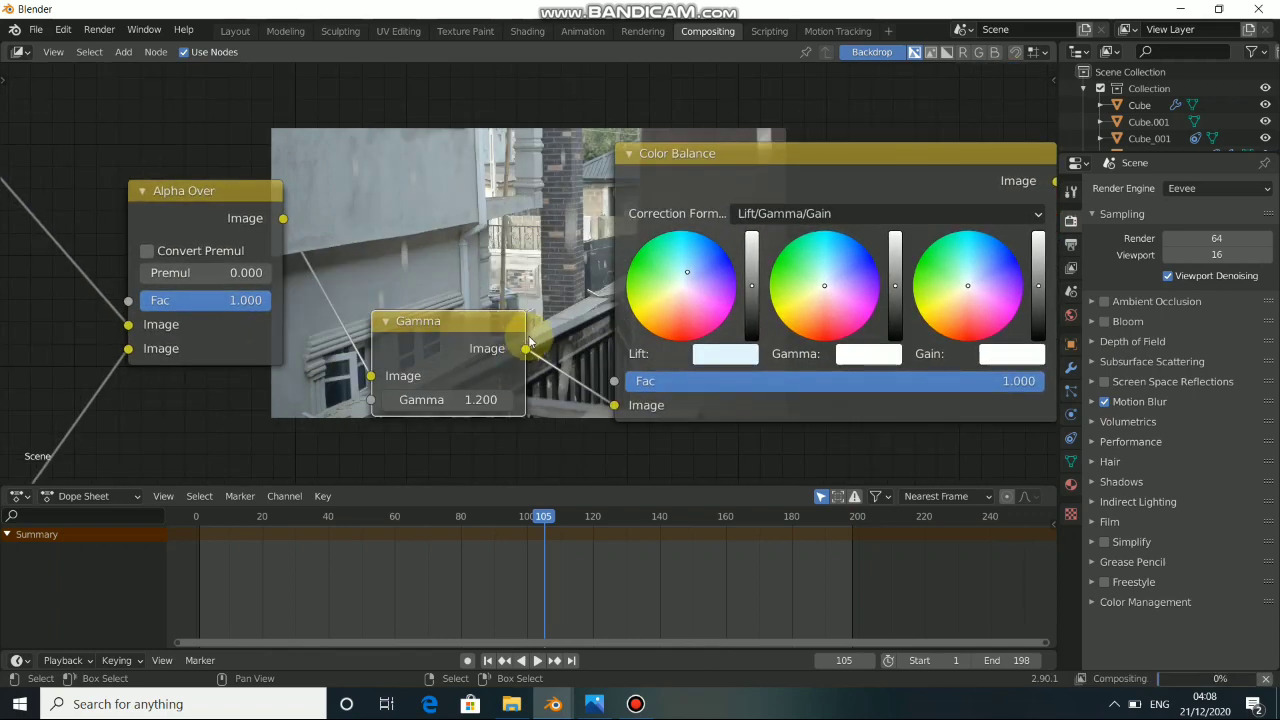
pyautogui.moveTo(589, 299); pyautogui.dragTo(388, 319, button='middle')
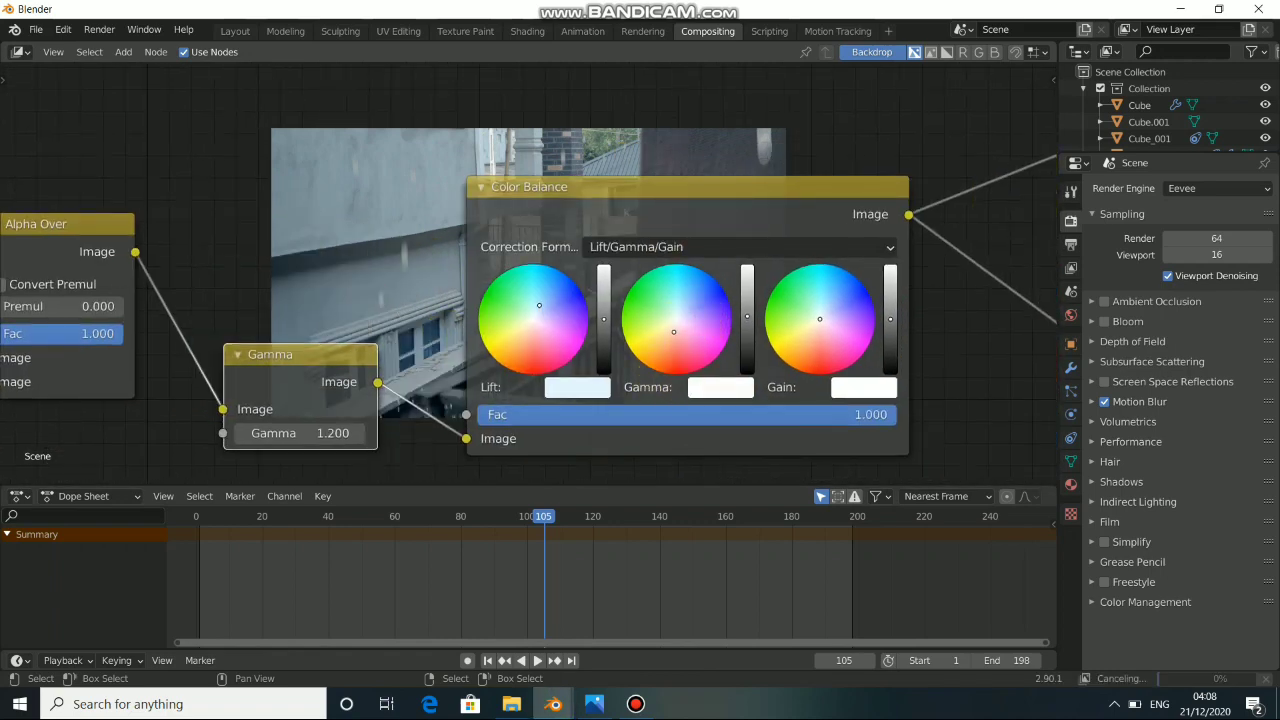
pyautogui.moveTo(343, 291); pyautogui.dragTo(581, 387, button='middle')
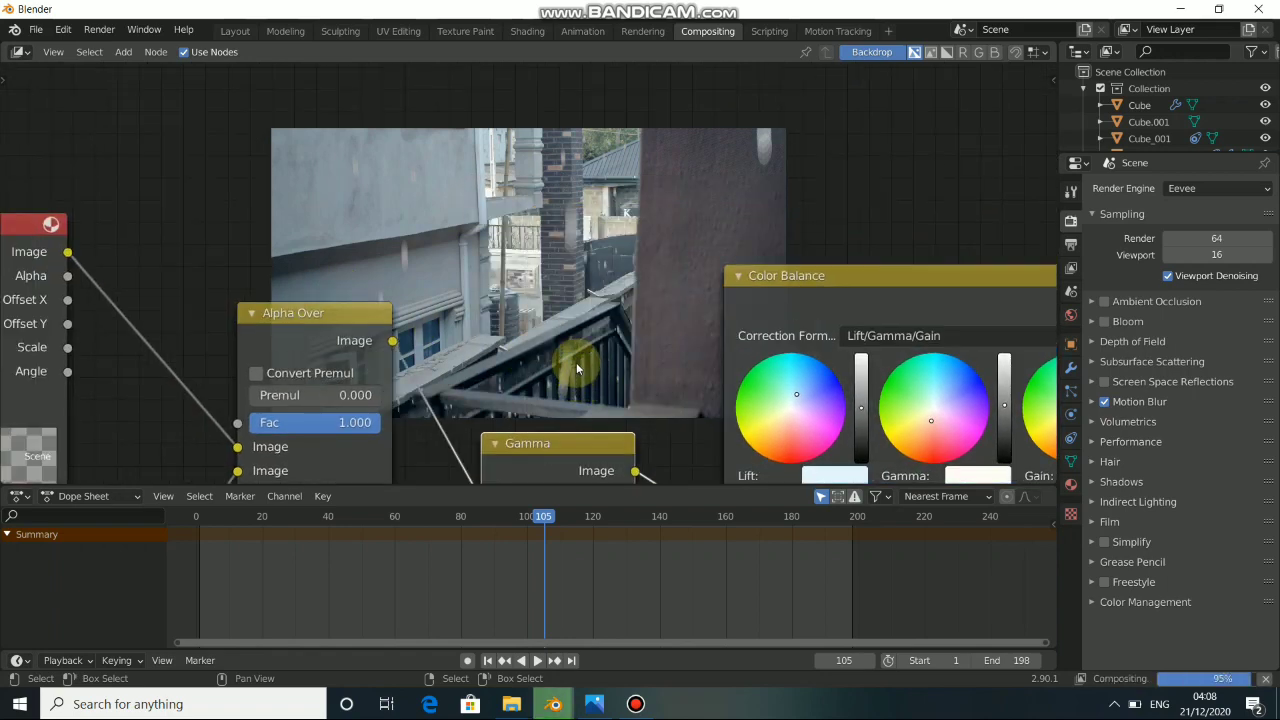
pyautogui.scroll(-3, 600, 284)
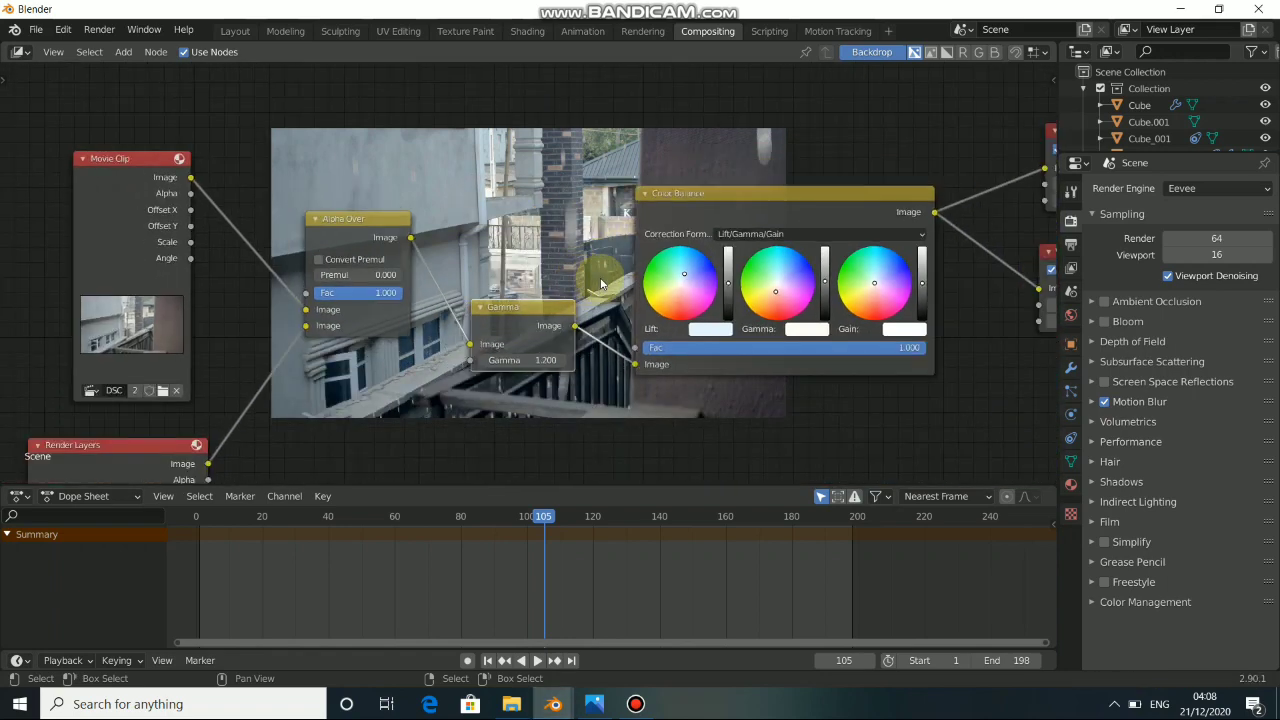
pyautogui.scroll(-4, 466, 282)
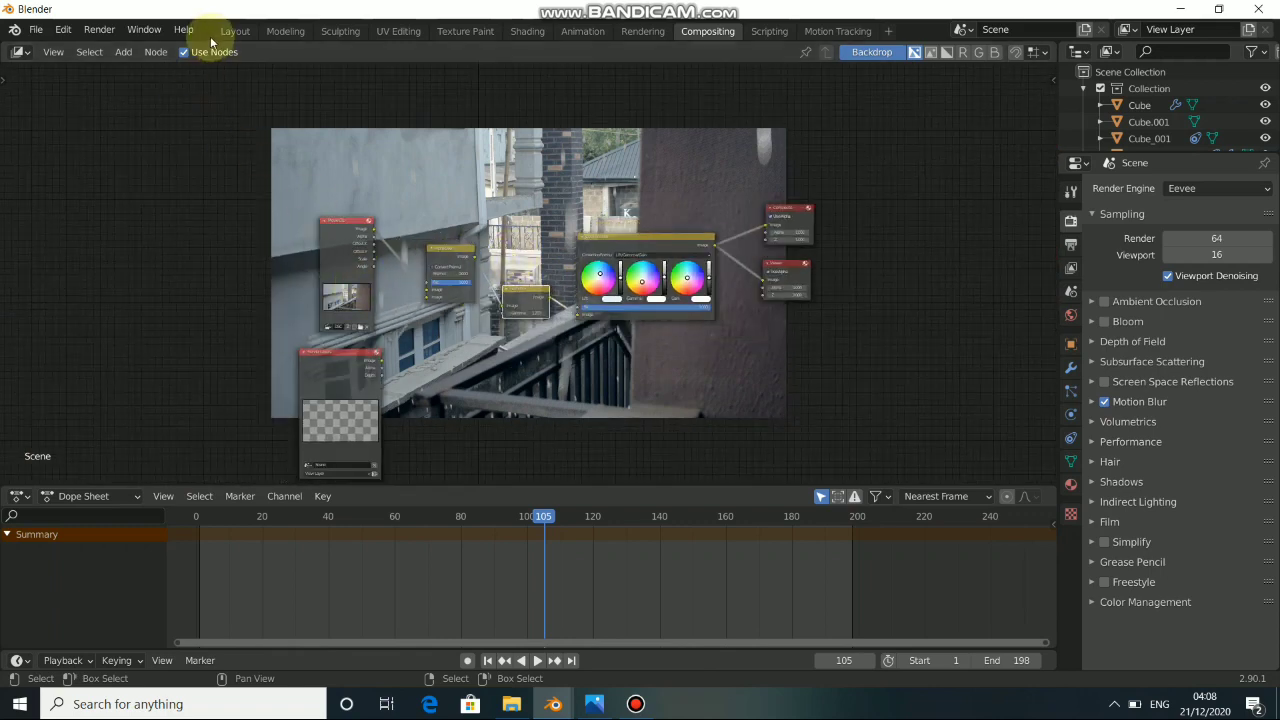
# In the Layout workspace, set the render output path to the Videos folder with the file name snow vfx
pyautogui.click(235, 31)
pyautogui.scroll(-2, 500, 390)
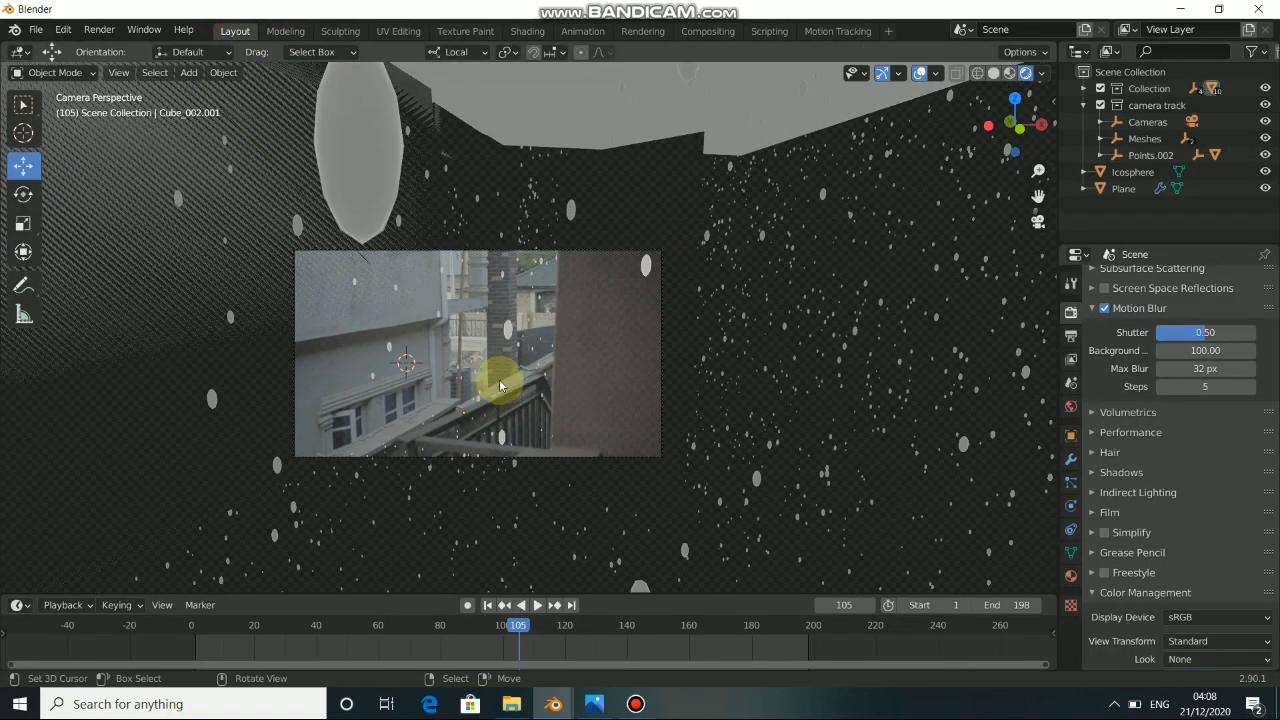
pyautogui.click(1073, 284)
pyautogui.click(1069, 313)
pyautogui.click(1070, 337)
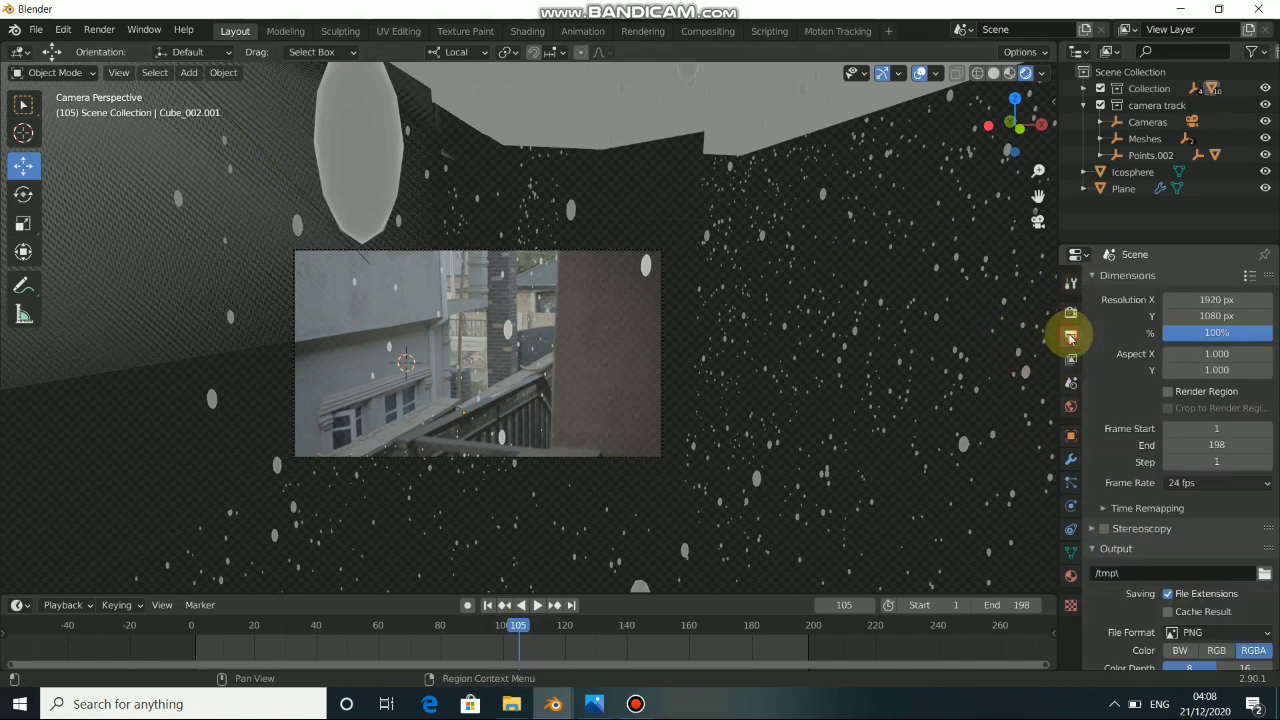
pyautogui.click(1265, 573)
pyautogui.click(285, 550)
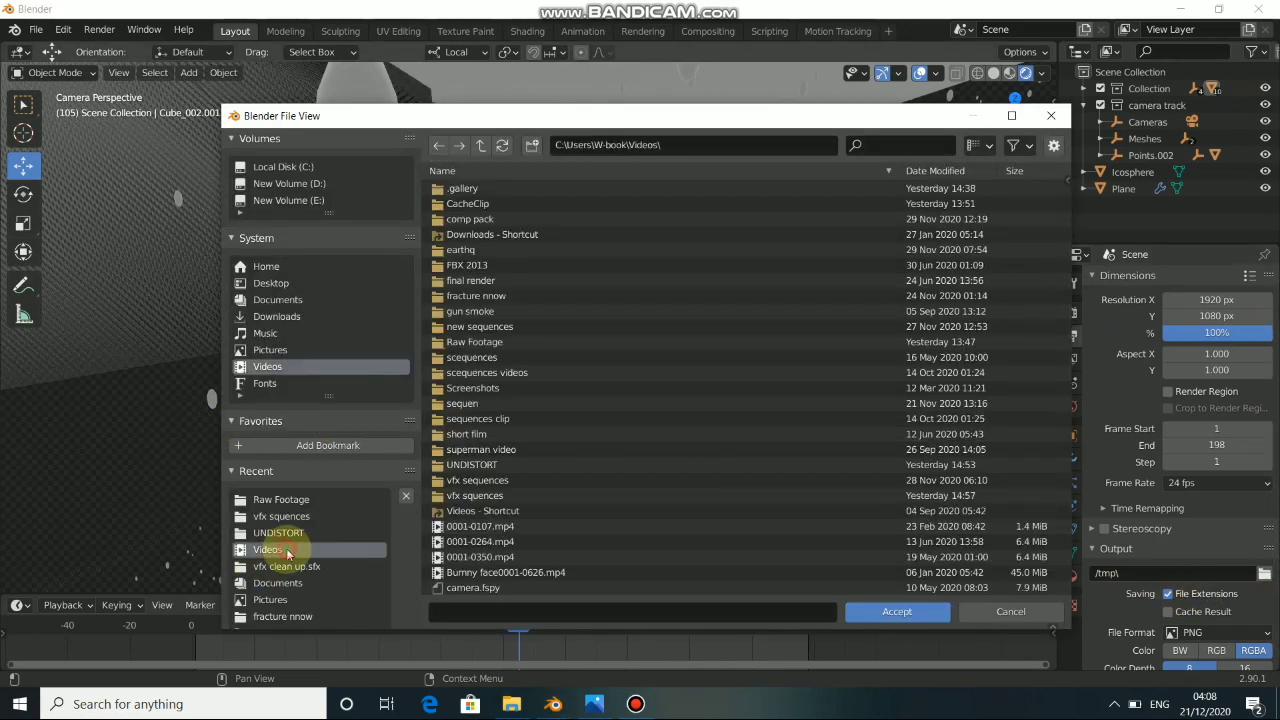
pyautogui.click(606, 611)
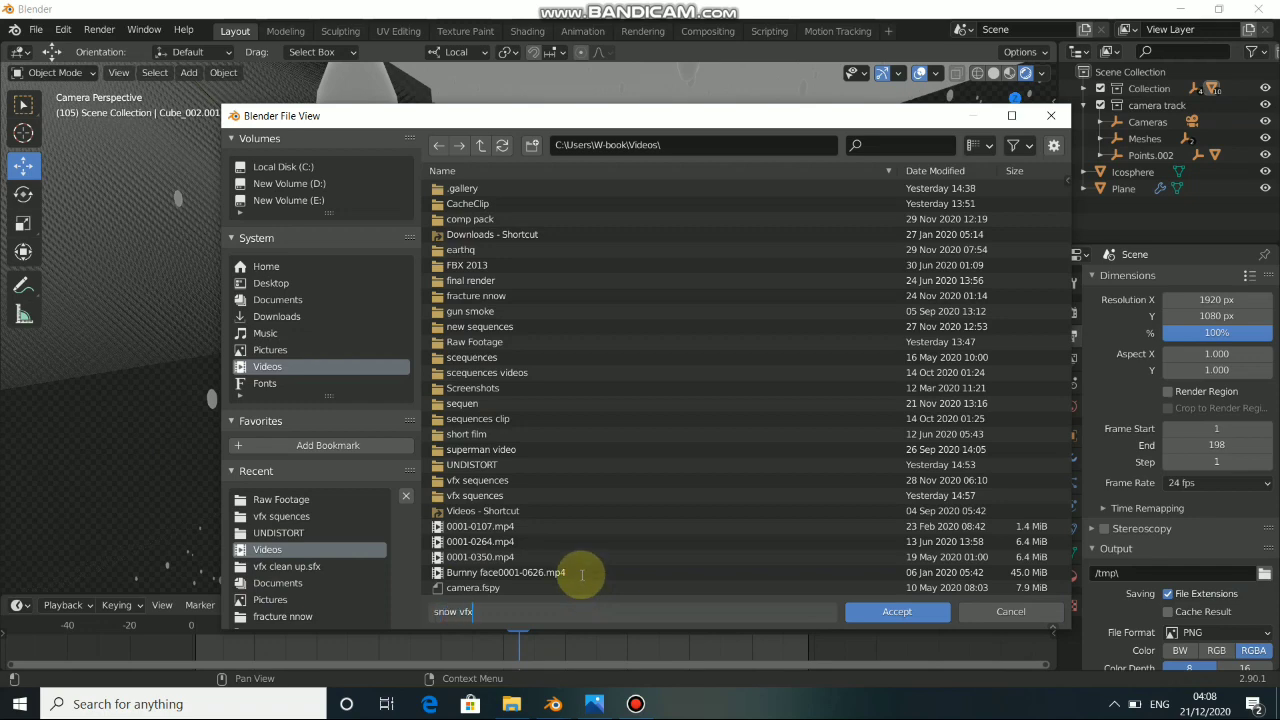
pyautogui.write('snow vfx')
pyautogui.click(906, 610)
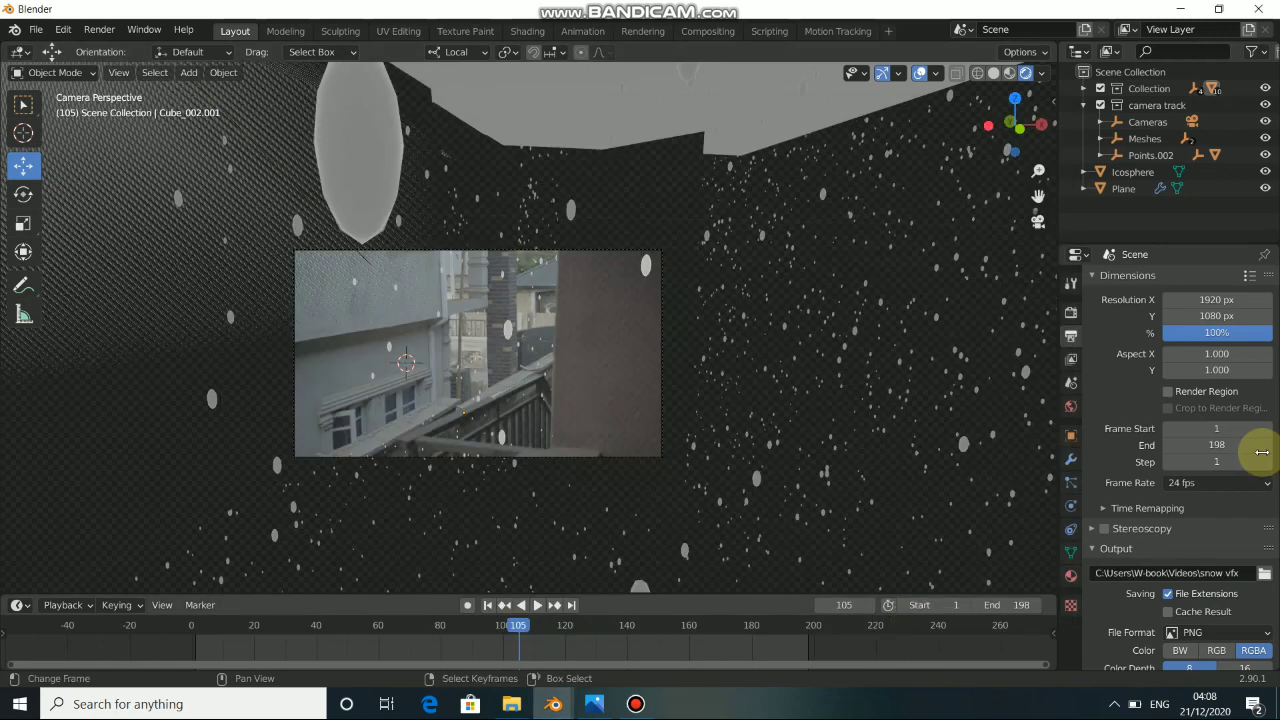
# Set the output file format to FFmpeg video and expand its encoding settings
pyautogui.scroll(-3, 1137, 560)
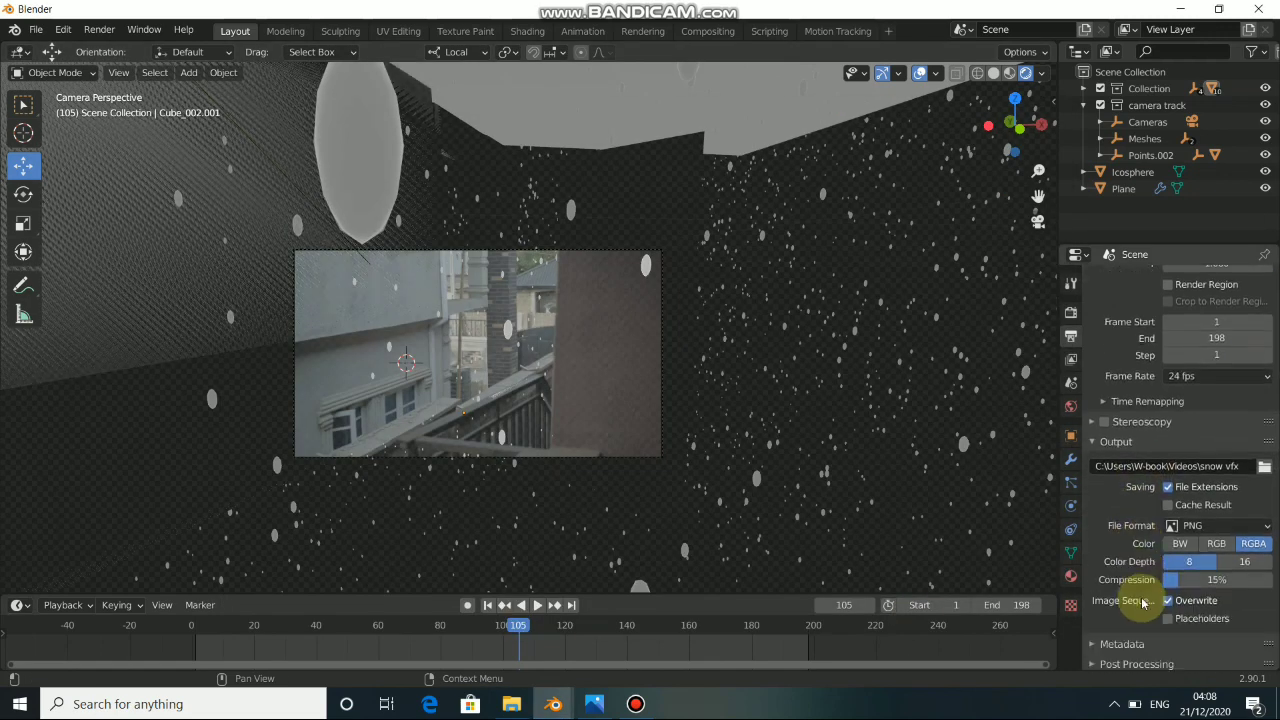
pyautogui.click(1230, 518)
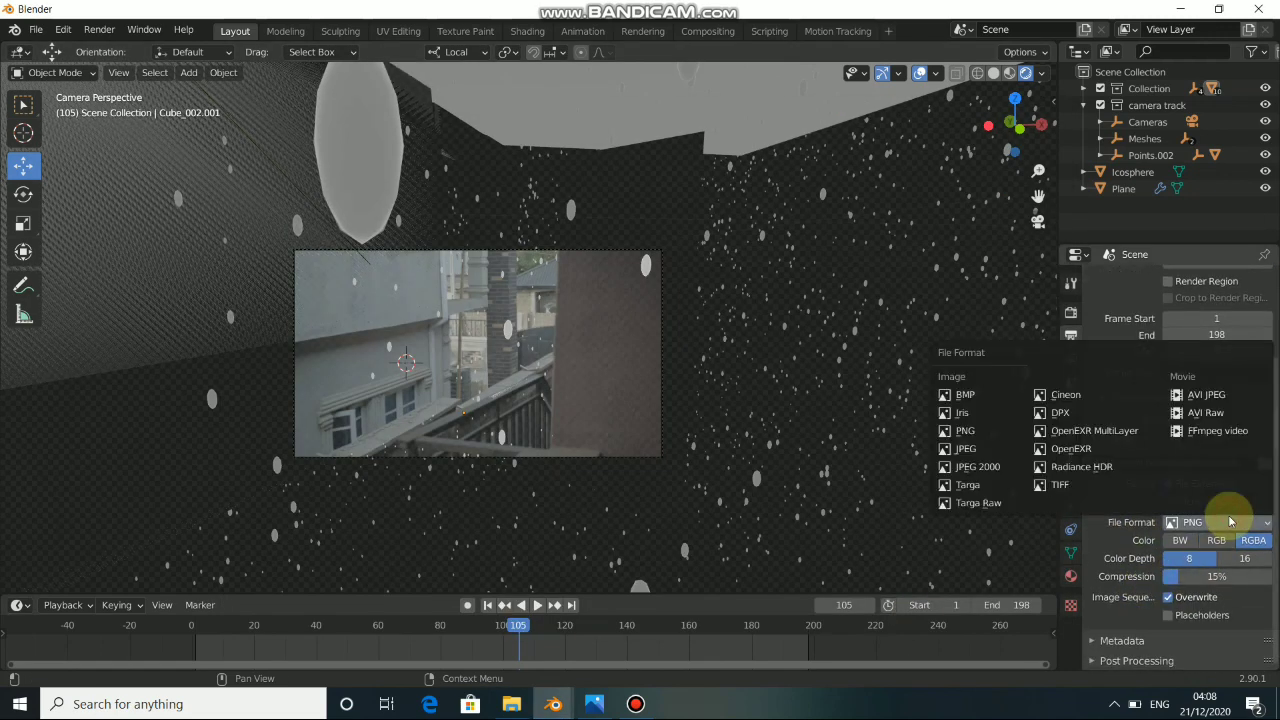
pyautogui.click(1224, 434)
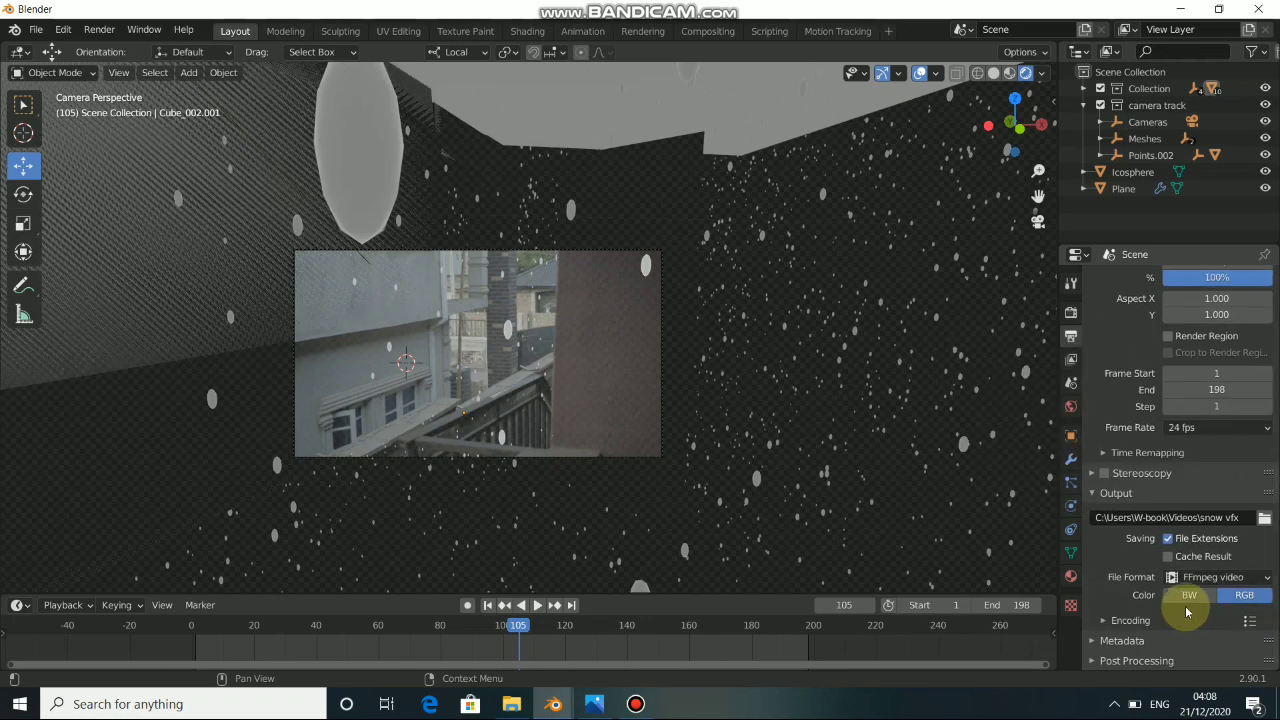
pyautogui.click(1106, 621)
pyautogui.scroll(-2, 1150, 600)
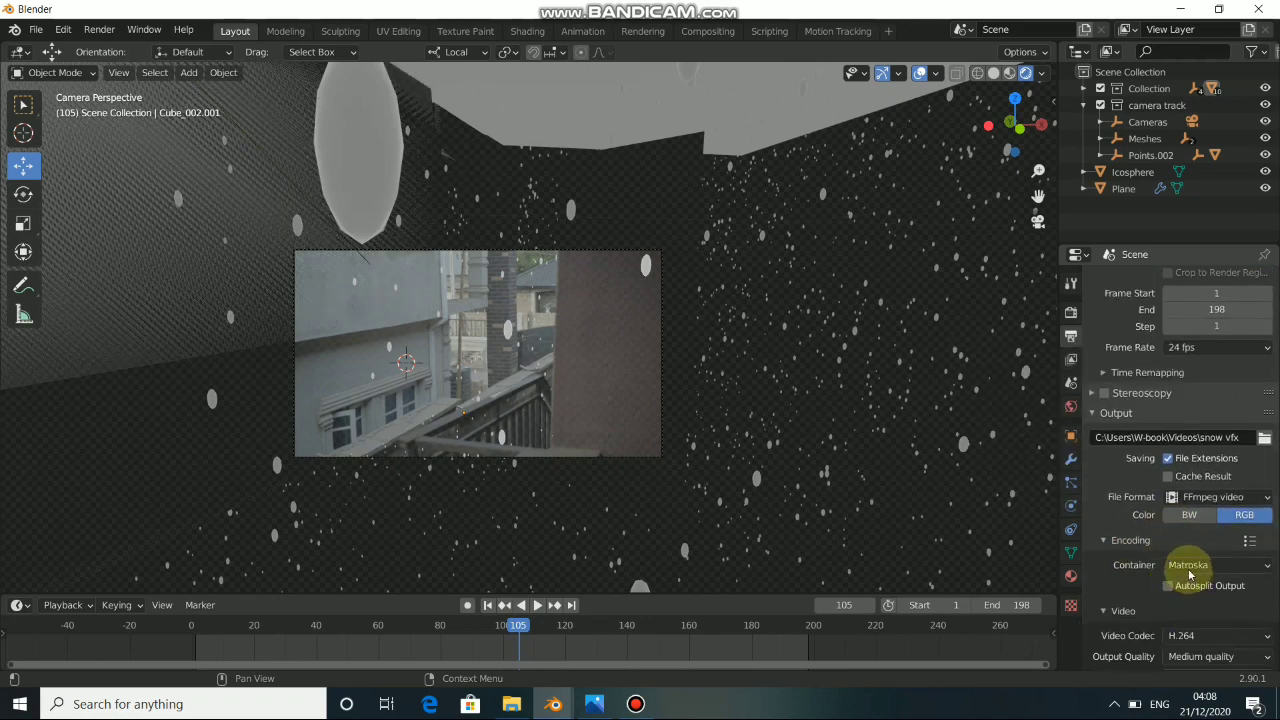
# Try MPEG-2 as the video container and check its encoding speed options
pyautogui.click(1190, 565)
pyautogui.click(1194, 527)
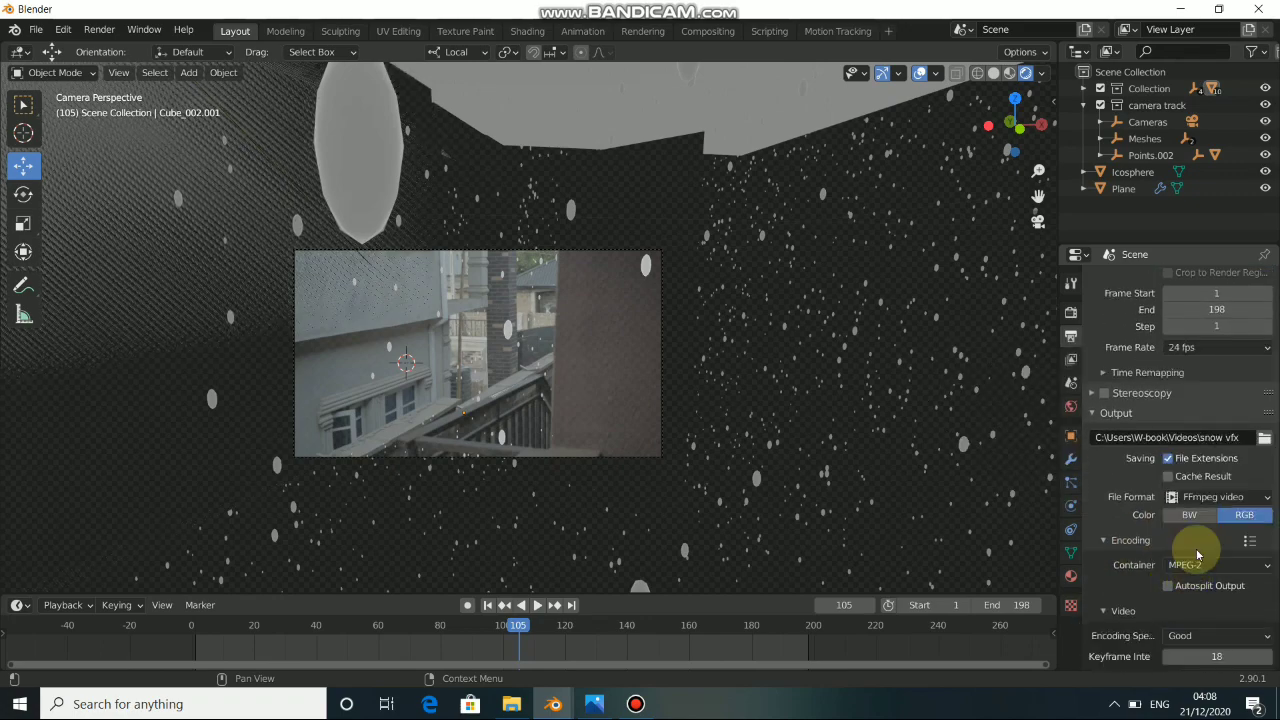
pyautogui.scroll(-2, 1170, 582)
pyautogui.scroll(-1, 1163, 588)
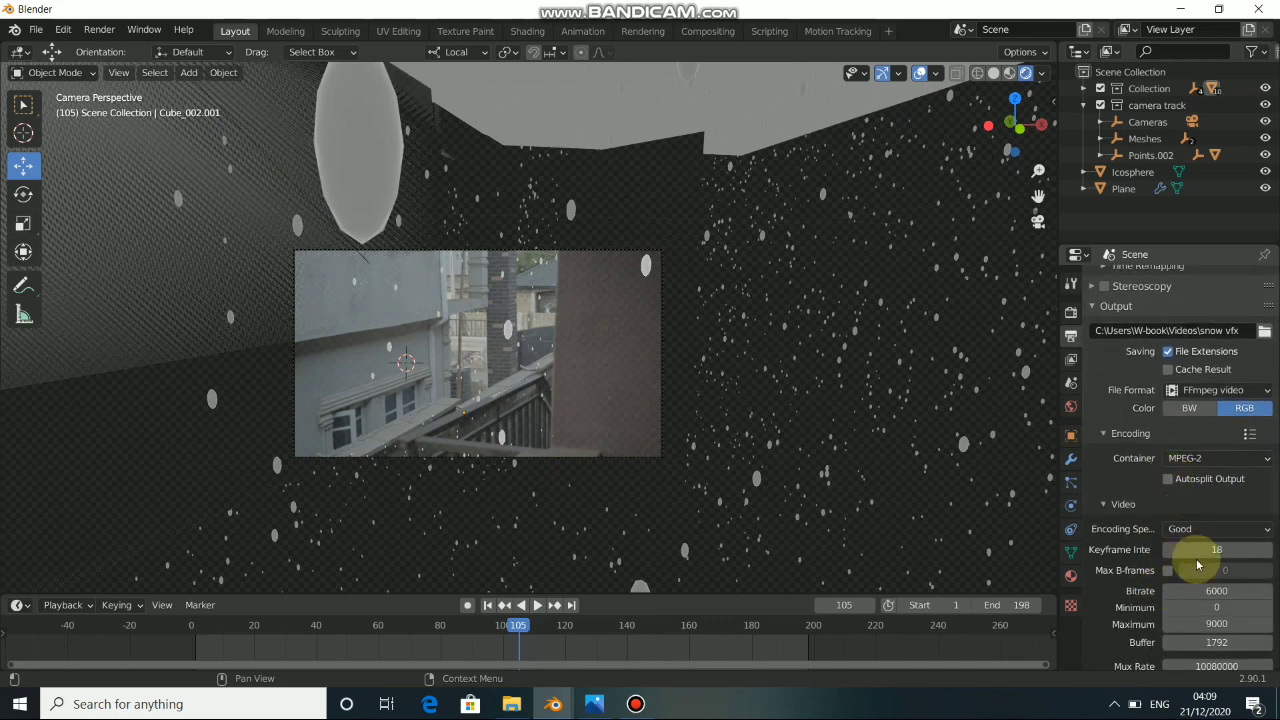
pyautogui.scroll(-2, 1176, 528)
pyautogui.scroll(4, 1177, 520)
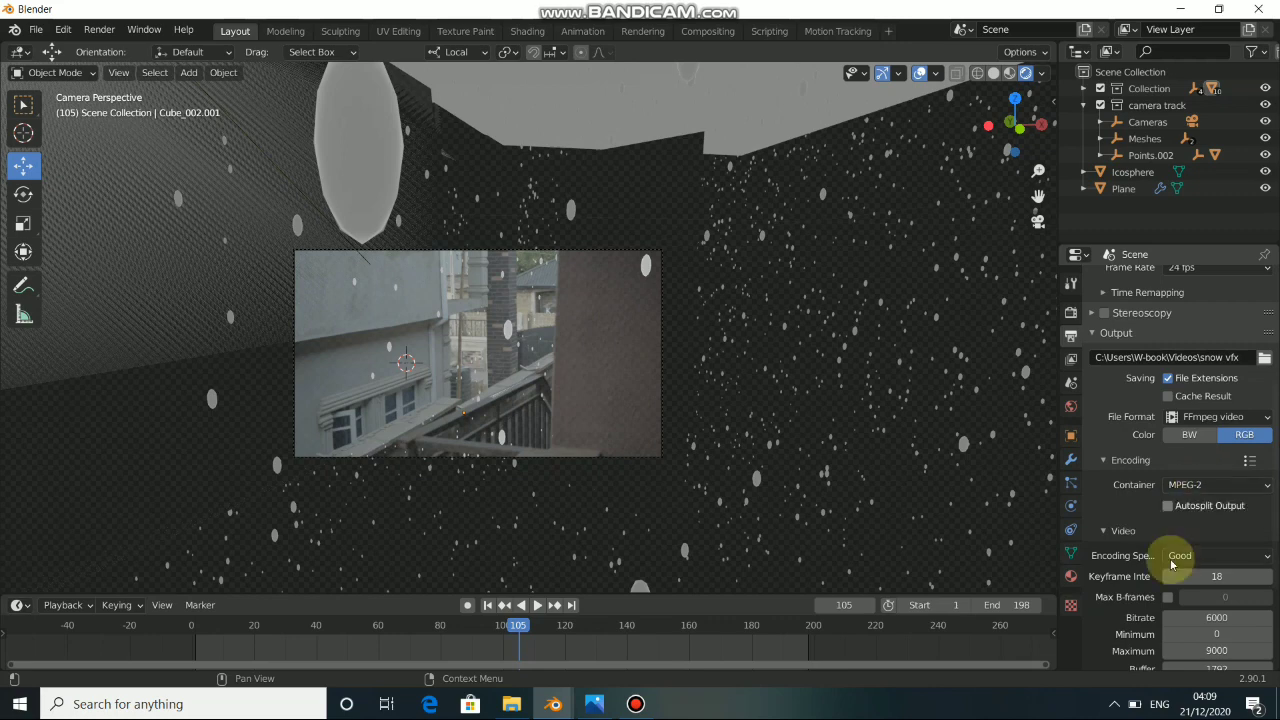
pyautogui.click(1213, 556)
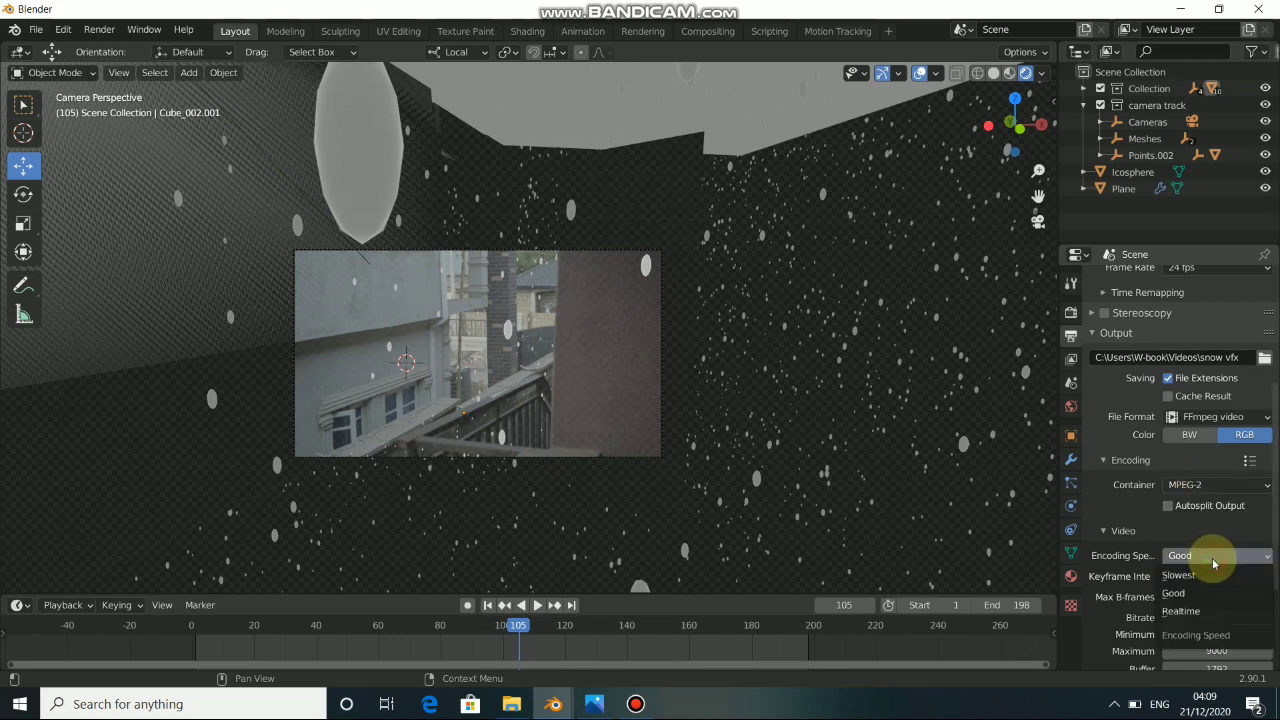
pyautogui.click(1215, 558)
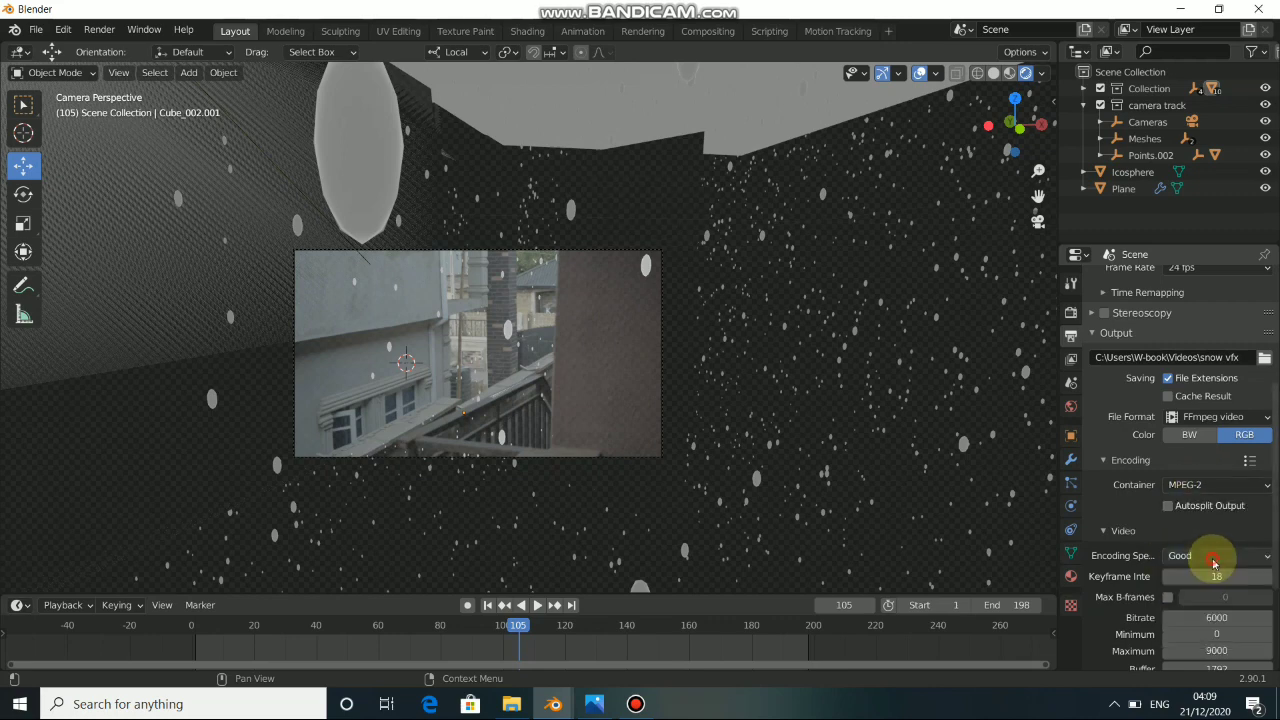
# Set the video encoding container to MPEG-4
pyautogui.click(1188, 486)
pyautogui.click(1186, 458)
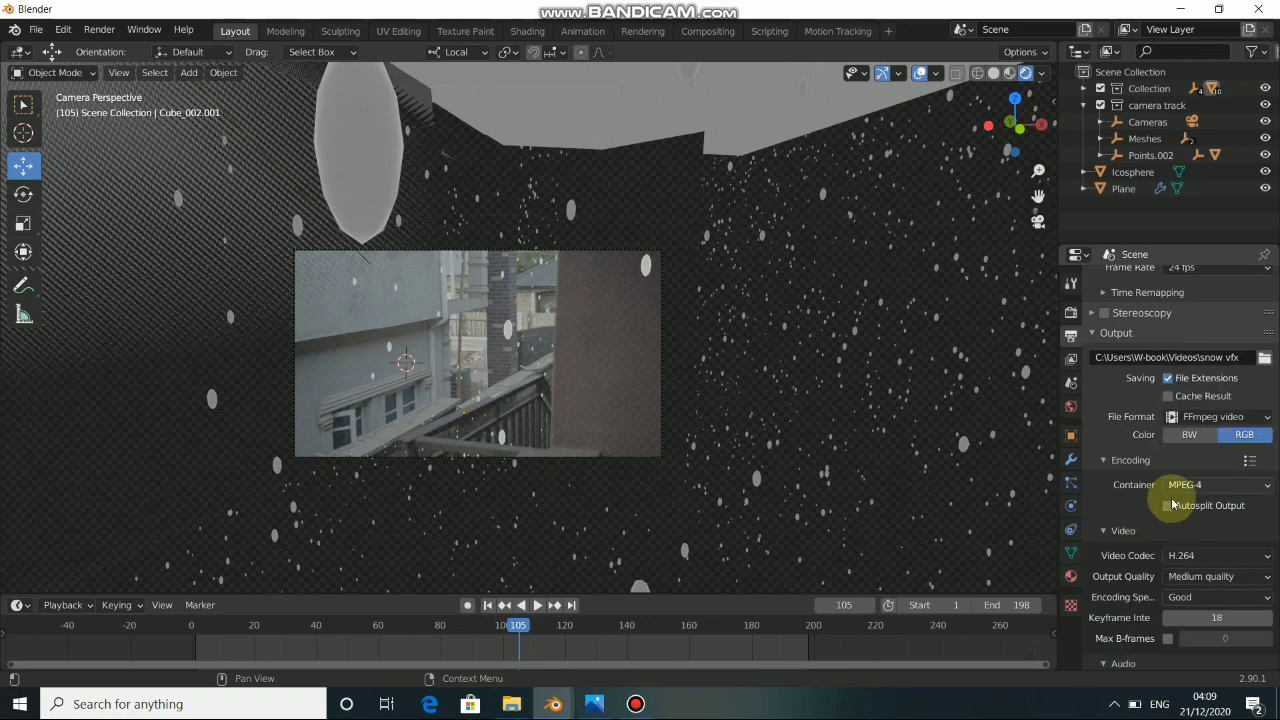
pyautogui.scroll(-1, 1163, 560)
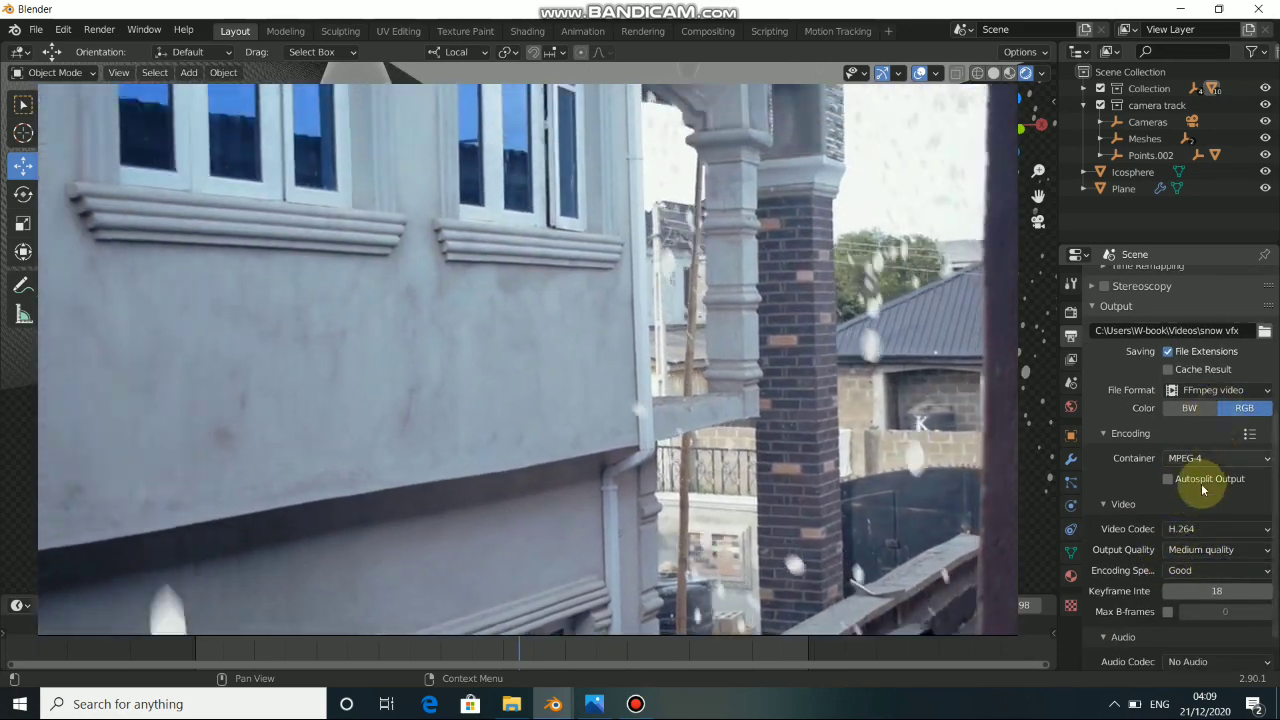
# Start rendering the full animation
pyautogui.scroll(7, 1203, 486)
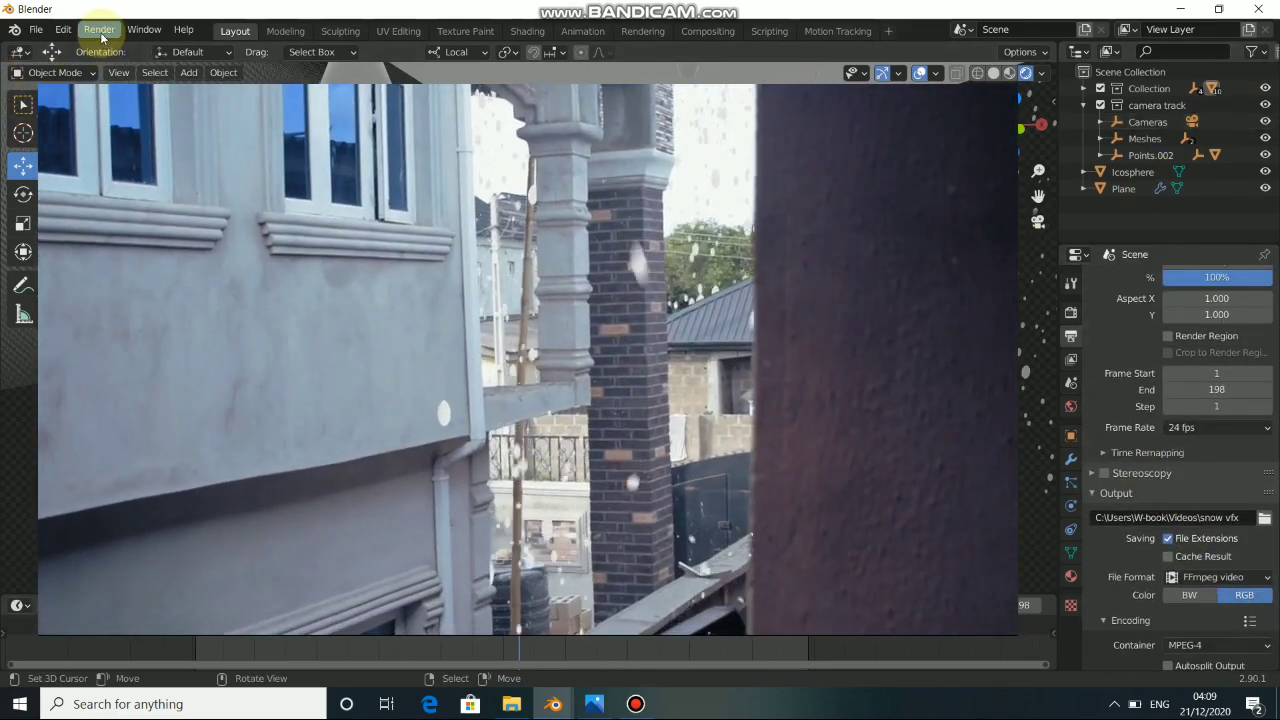
pyautogui.click(100, 30)
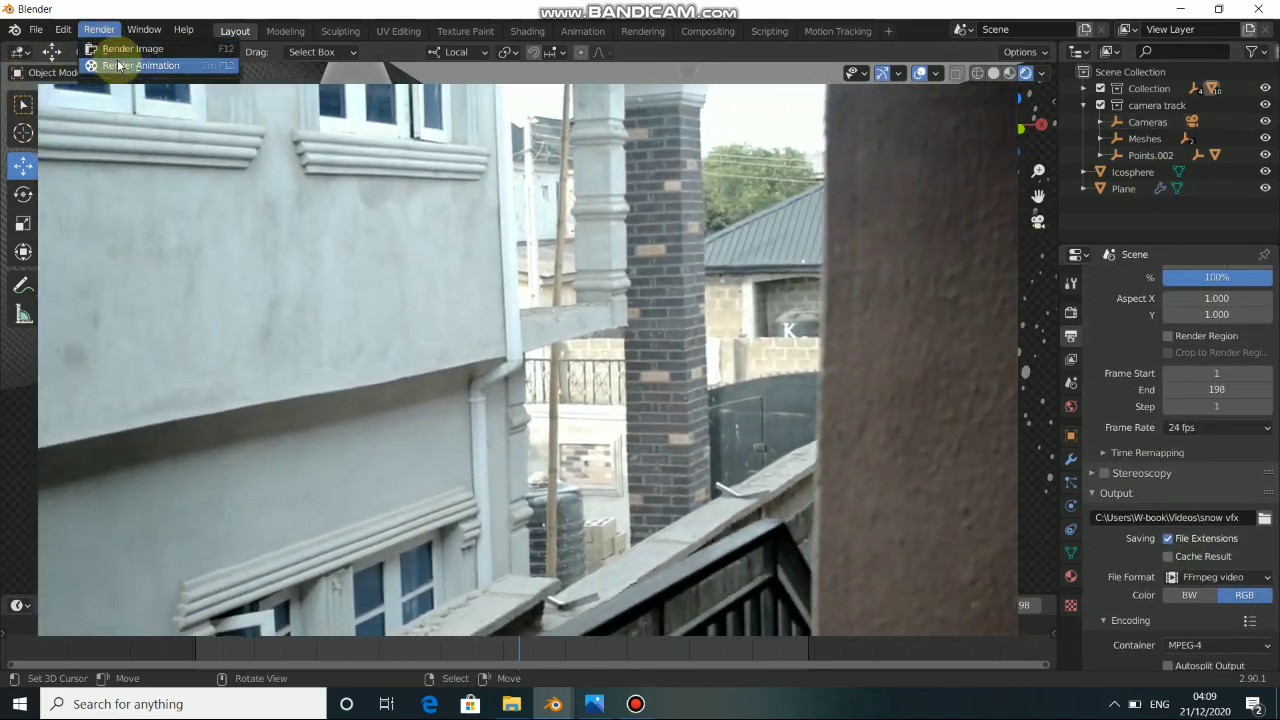